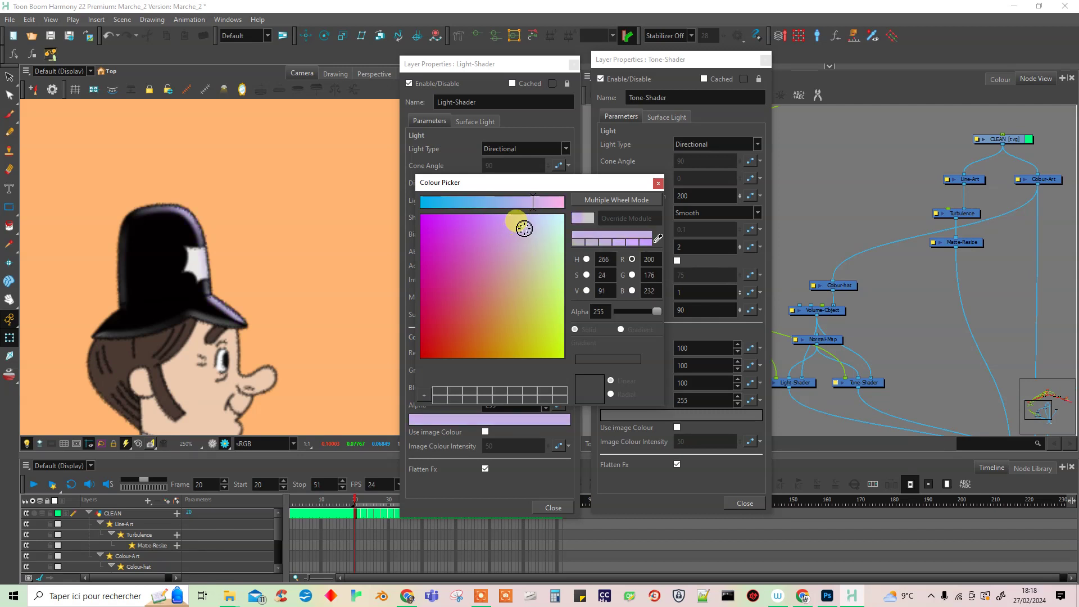
- Set the Tone-Shader colour to a muted blue with RGB 100, 110, 182 and close both shader property windows
{"action": "left_click", "coordinate": [658, 185]}
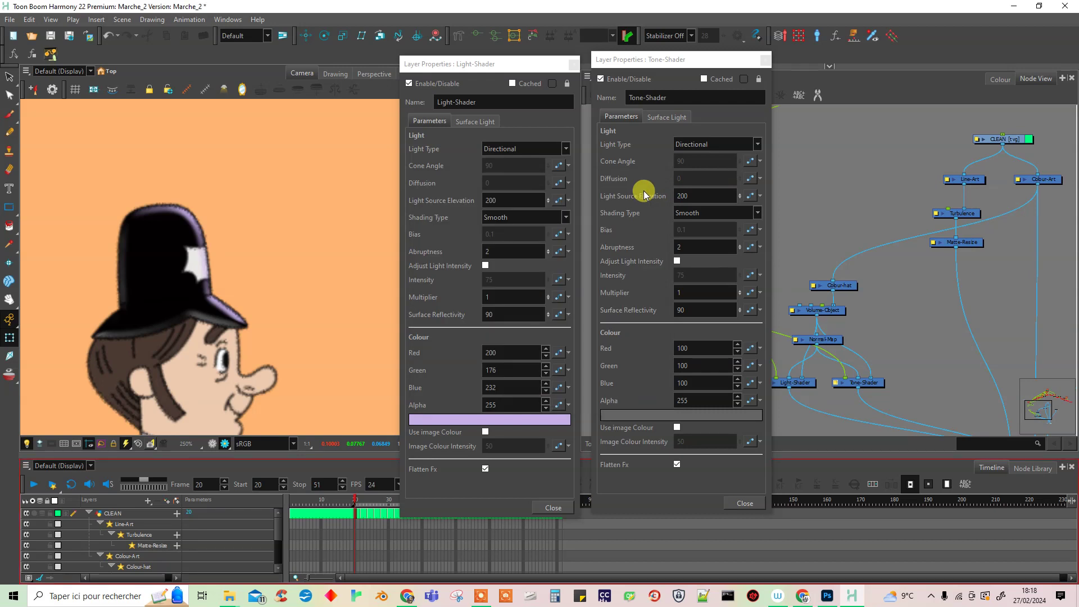
{"action": "left_click", "coordinate": [701, 416]}
{"action": "left_click", "coordinate": [538, 253]}
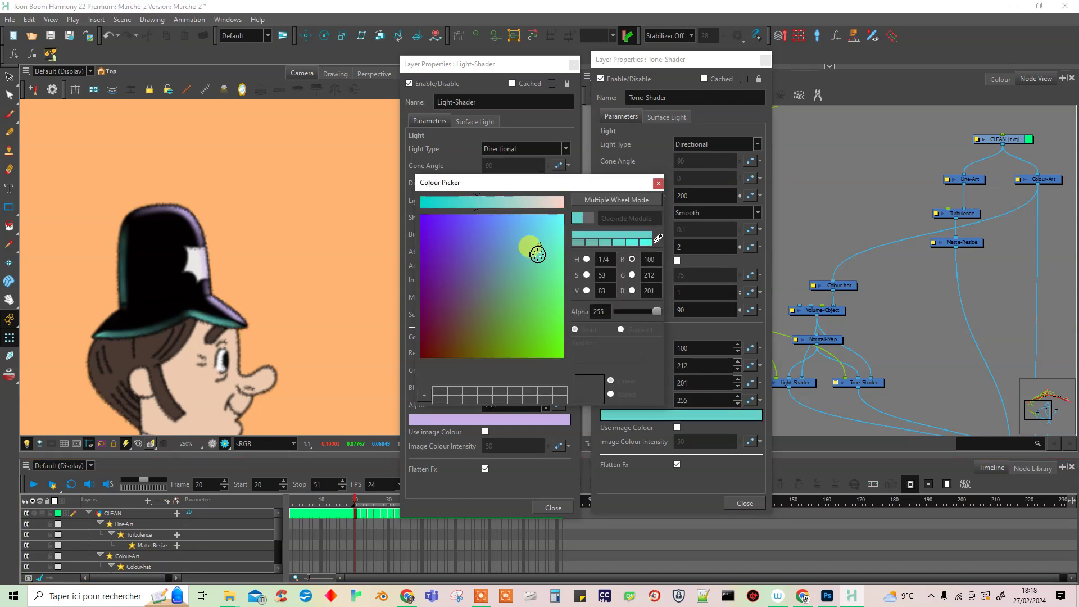
{"action": "left_click_drag", "start_coordinate": [538, 254], "coordinate": [498, 254]}
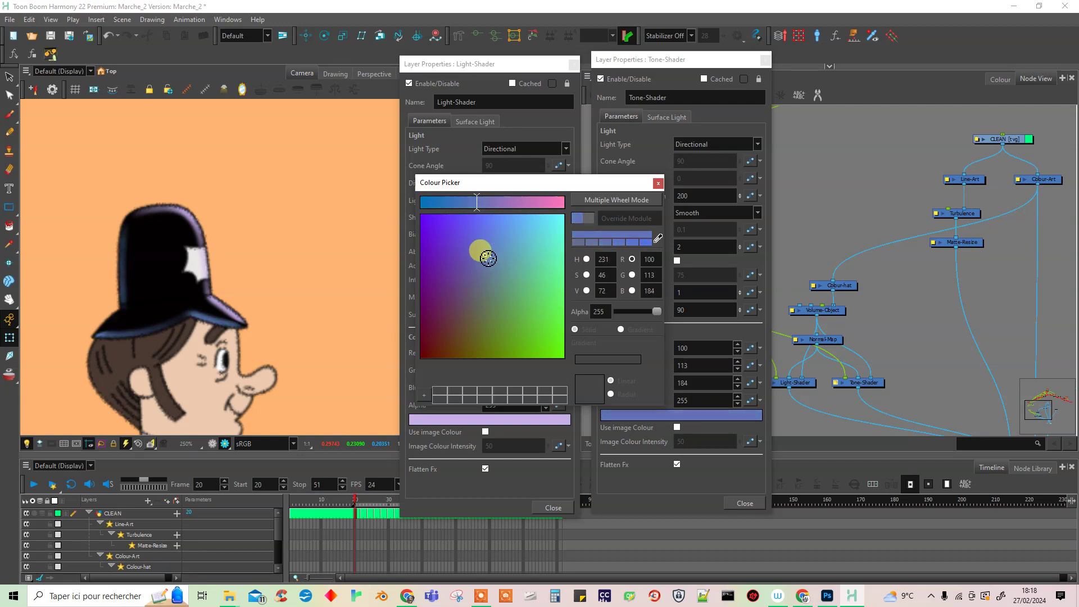
{"action": "left_click", "coordinate": [659, 183]}
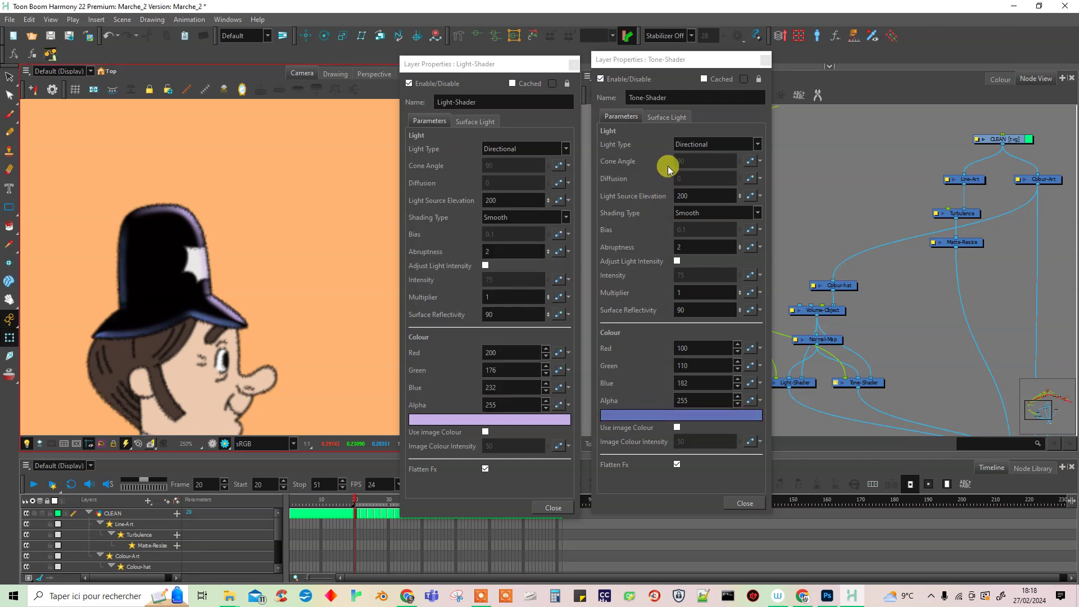
{"action": "left_click", "coordinate": [765, 59]}
{"action": "left_click", "coordinate": [573, 69]}
- Save the scene with the updated hat shading
{"action": "scroll", "coordinate": [266, 328], "scroll_direction": "down", "scroll_amount": 2}
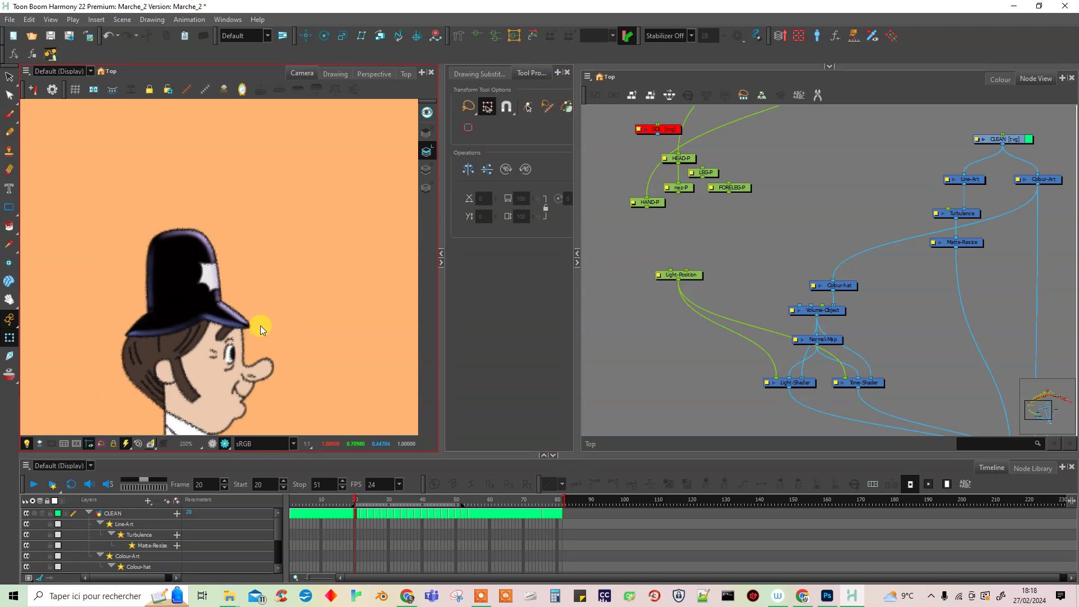
{"action": "left_click_drag", "start_coordinate": [308, 373], "coordinate": [306, 310]}
{"action": "left_click_drag", "start_coordinate": [842, 399], "coordinate": [792, 269]}
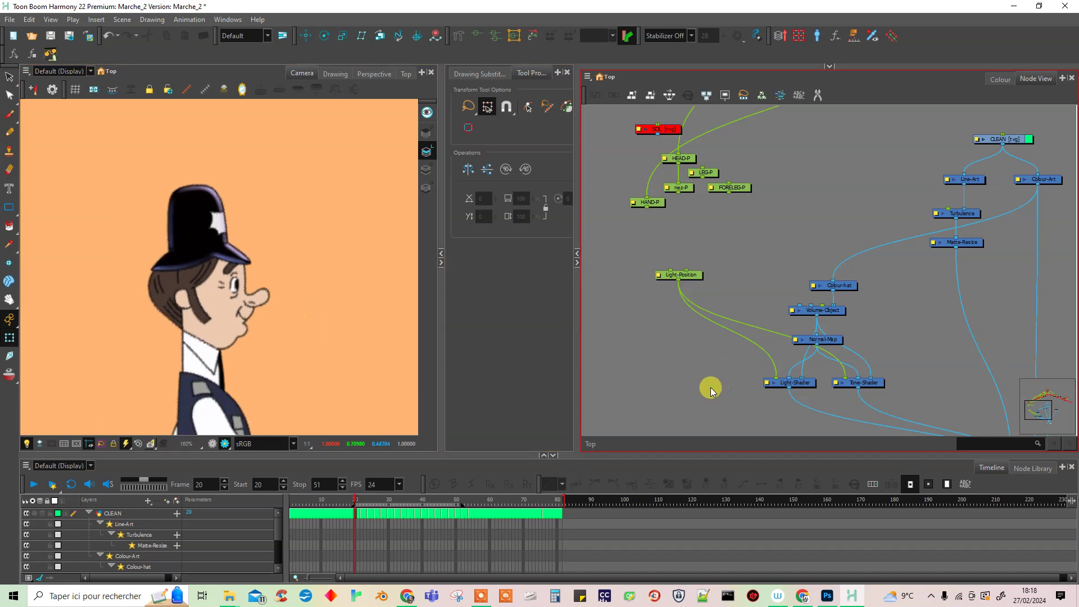
{"action": "left_click", "coordinate": [736, 328]}
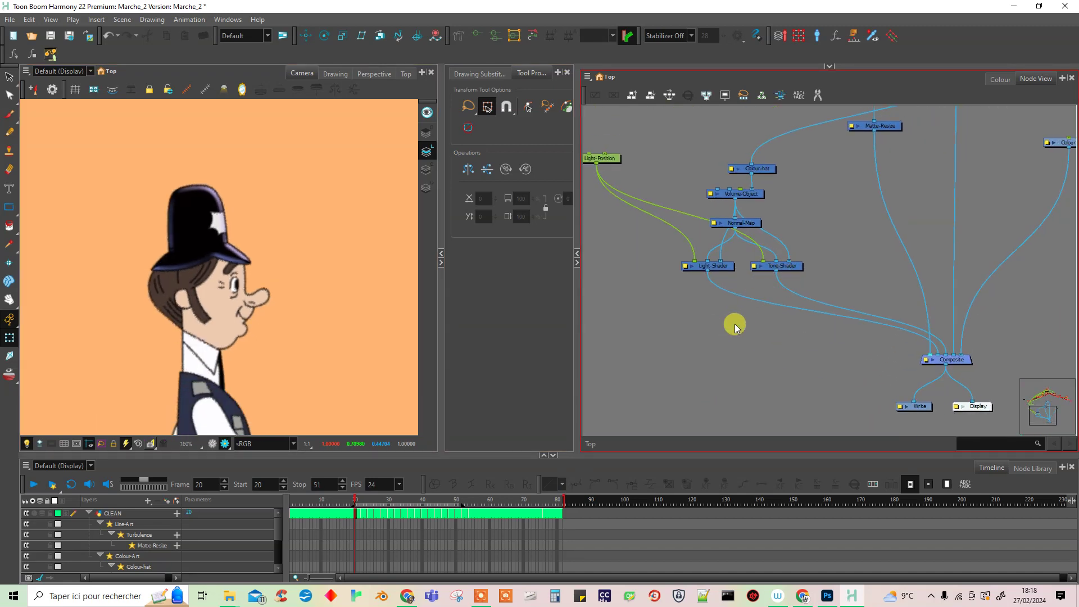
{"action": "key", "text": "ctrl+s"}
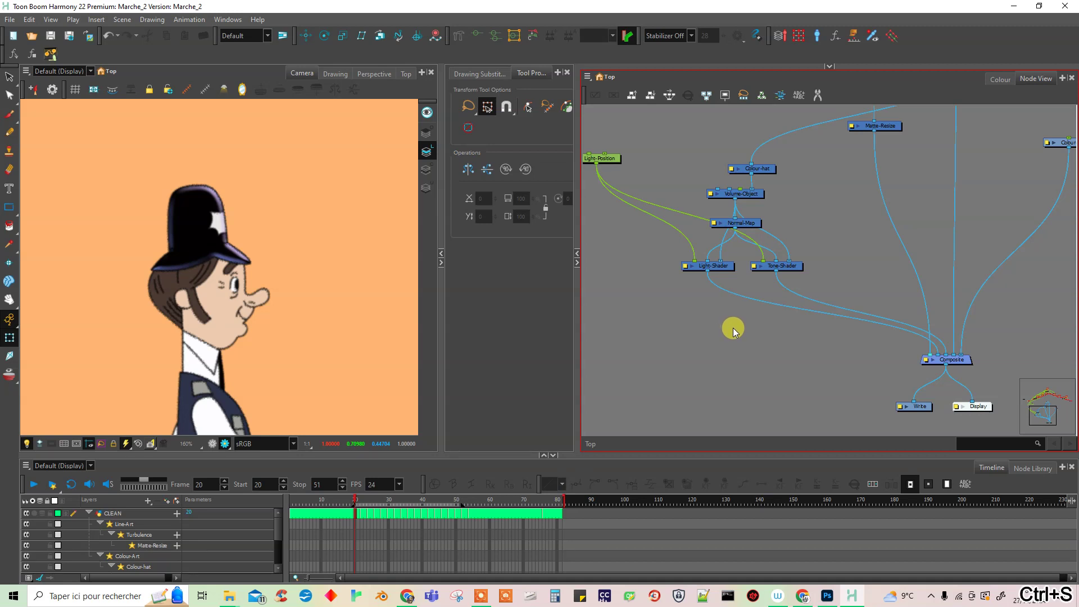
- Insert a Blending node on the connection between Tone-Shader and Composite
{"action": "key", "text": "Tab"}
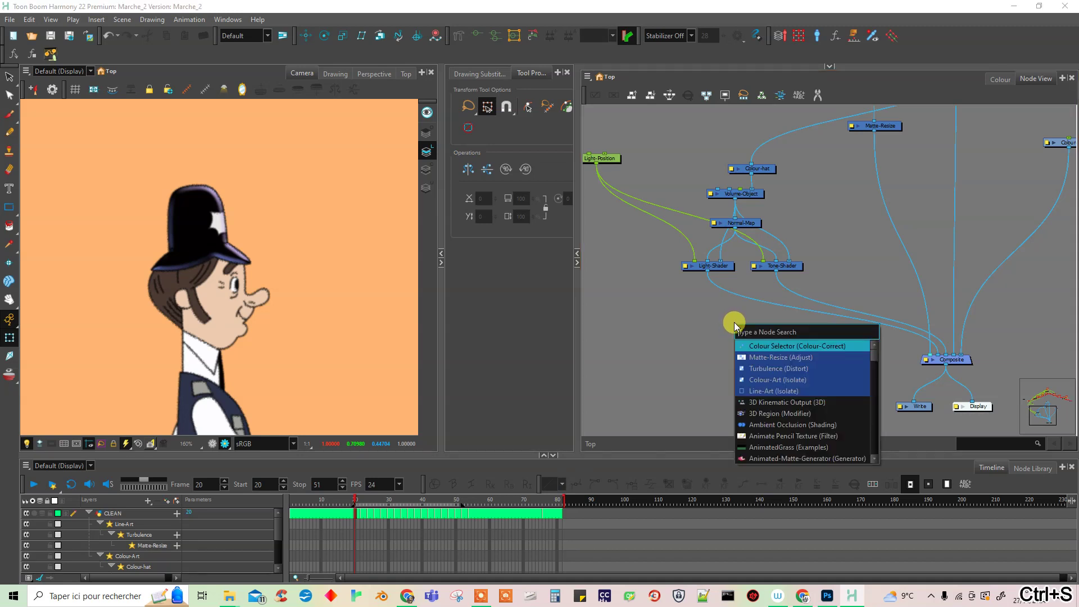
{"action": "type", "text": "blending"}
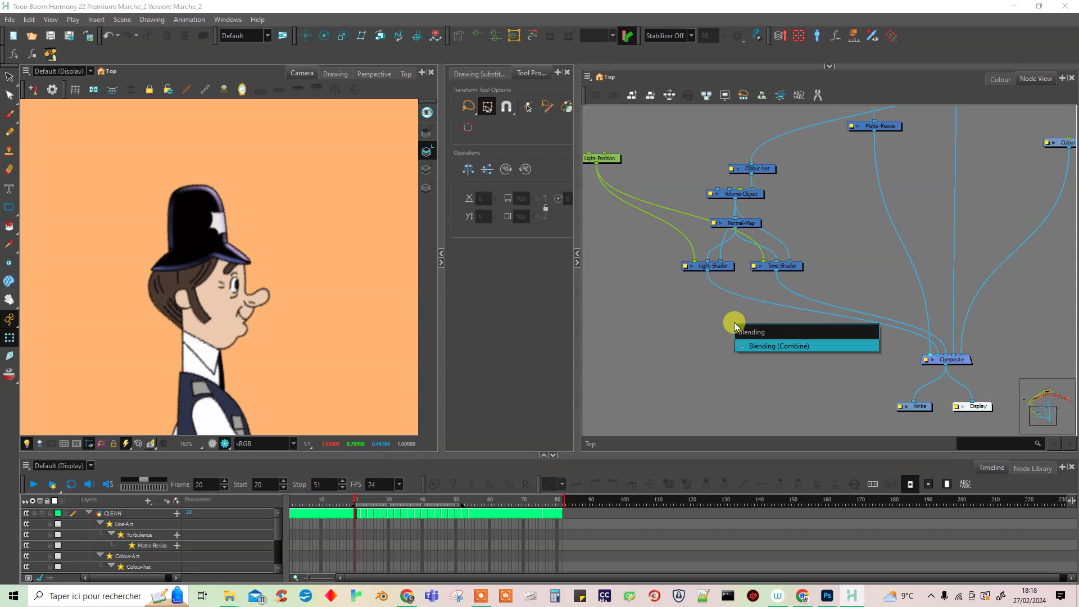
{"action": "key", "text": "Return"}
{"action": "left_click_drag", "start_coordinate": [782, 320], "coordinate": [788, 289]}
{"action": "left_click", "coordinate": [227, 444]}
- Try the Multiply and Overlay blend modes on the Blending node below Tone-Shader
{"action": "double_click", "coordinate": [763, 289]}
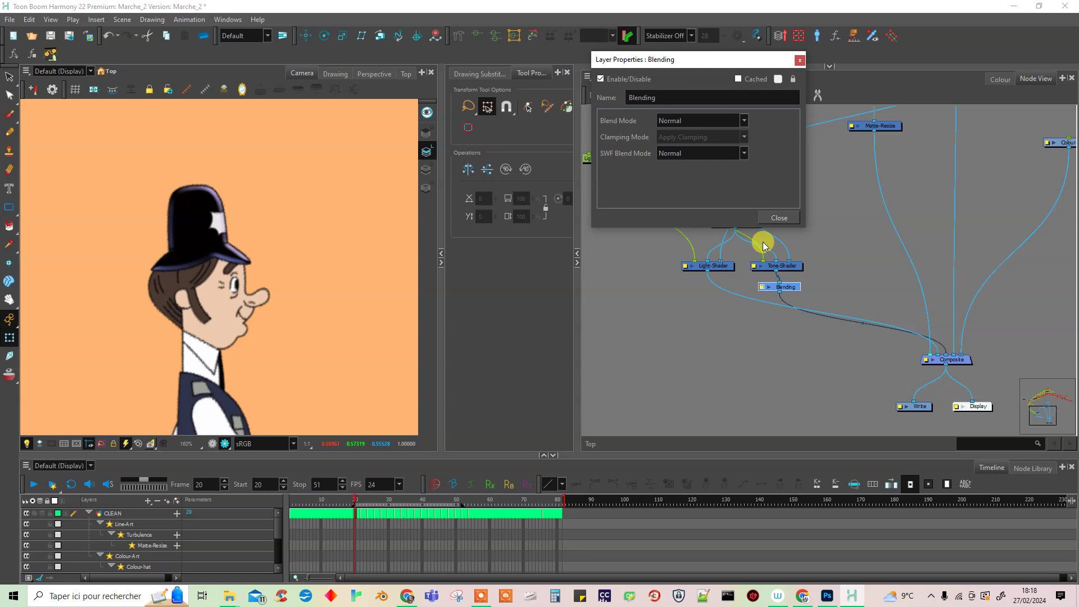
{"action": "left_click", "coordinate": [739, 120]}
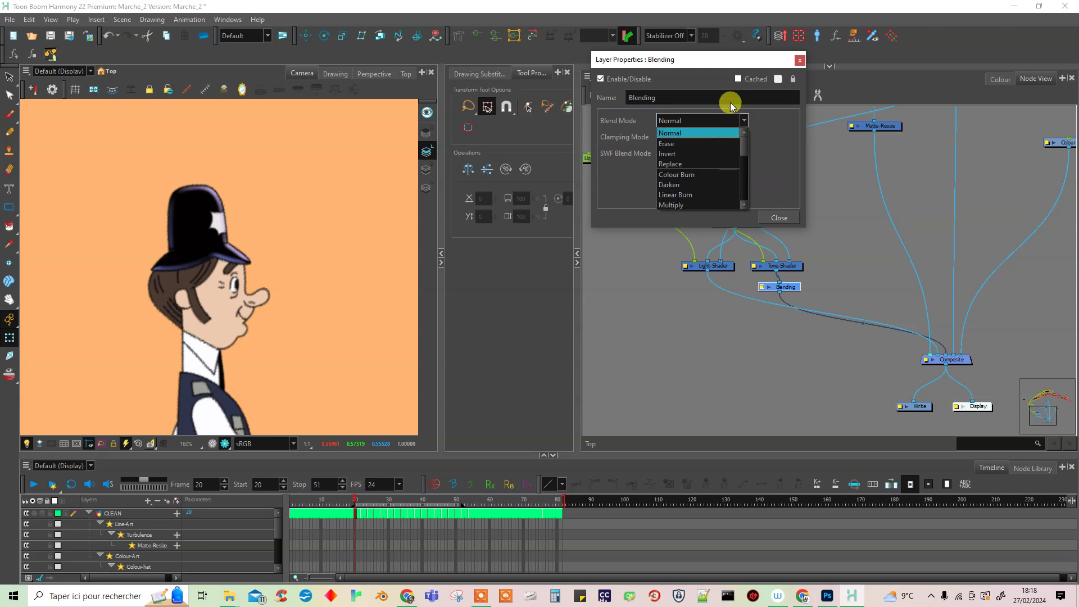
{"action": "left_click", "coordinate": [700, 205]}
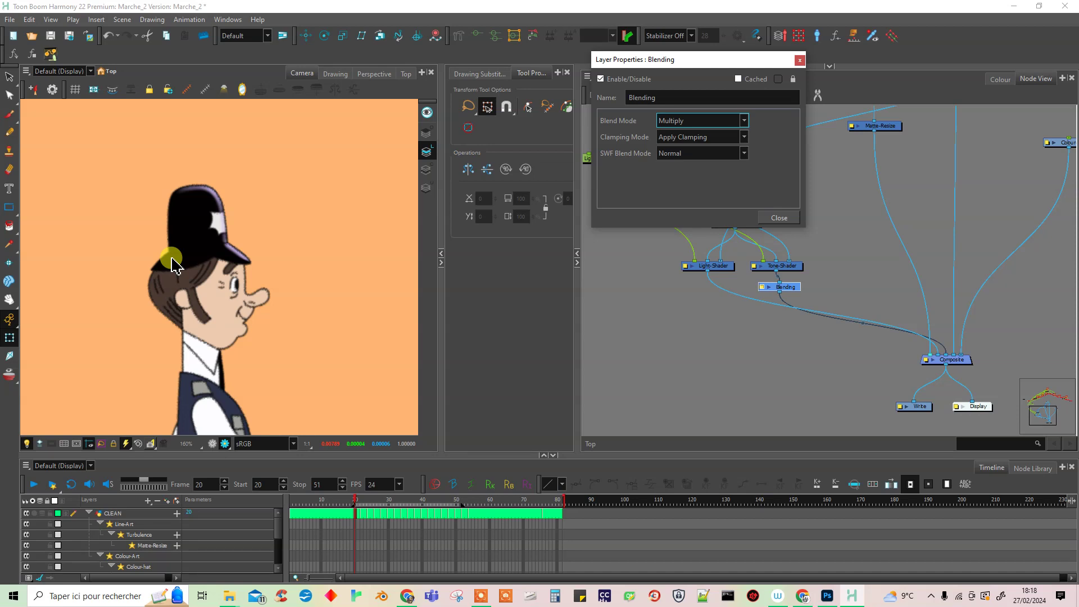
{"action": "left_click", "coordinate": [744, 121]}
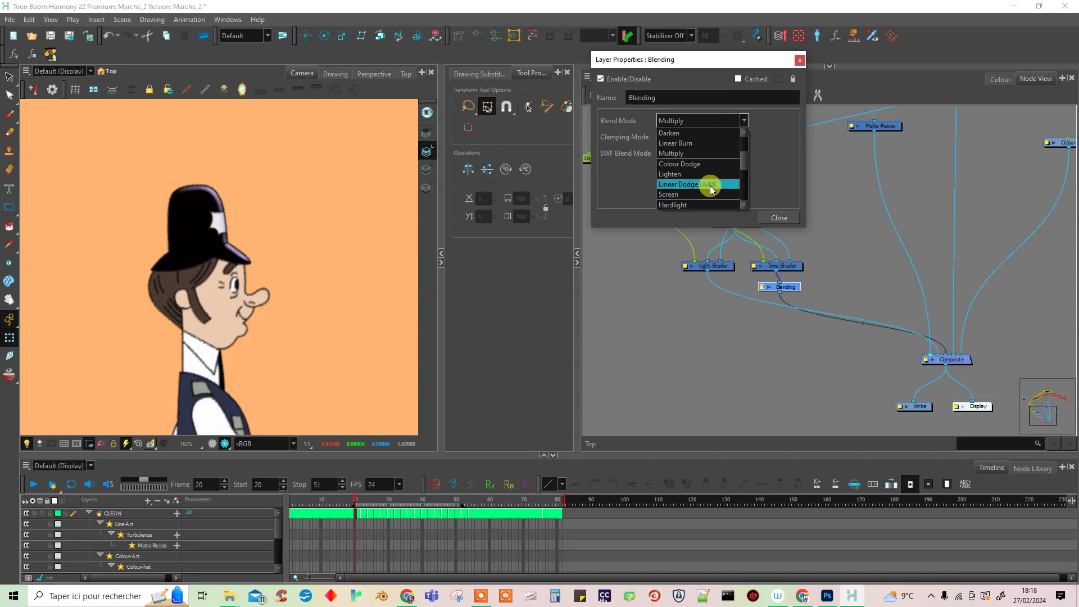
{"action": "scroll", "coordinate": [741, 168], "scroll_direction": "down", "scroll_amount": 1}
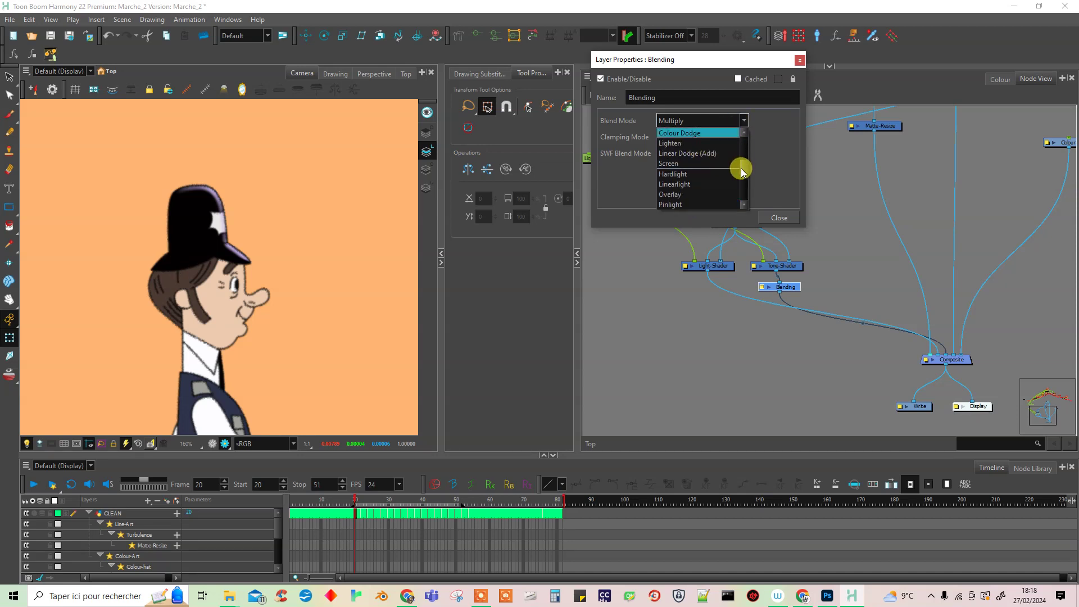
{"action": "left_click", "coordinate": [698, 175]}
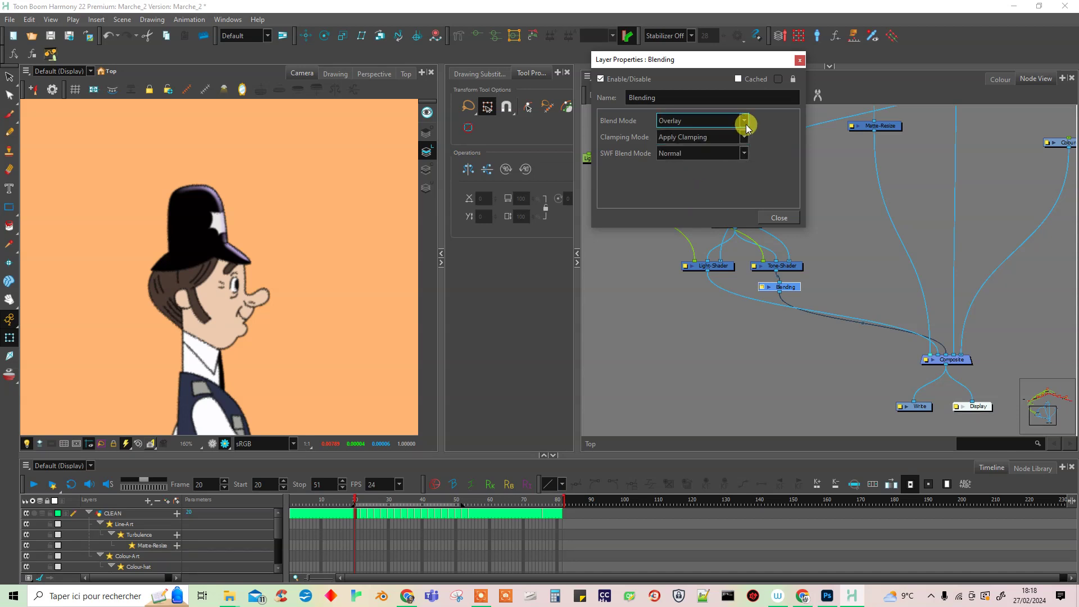
{"action": "left_click", "coordinate": [799, 60]}
- Try the Blending node in Lighten mode between Light-Shader and Composite, and delete the node
{"action": "mouse_move", "coordinate": [789, 287]}
{"action": "left_mouse_down"}
{"action": "mouse_move", "coordinate": [723, 288]}
{"action": "mouse_move", "coordinate": [724, 300]}
{"action": "left_mouse_up"}
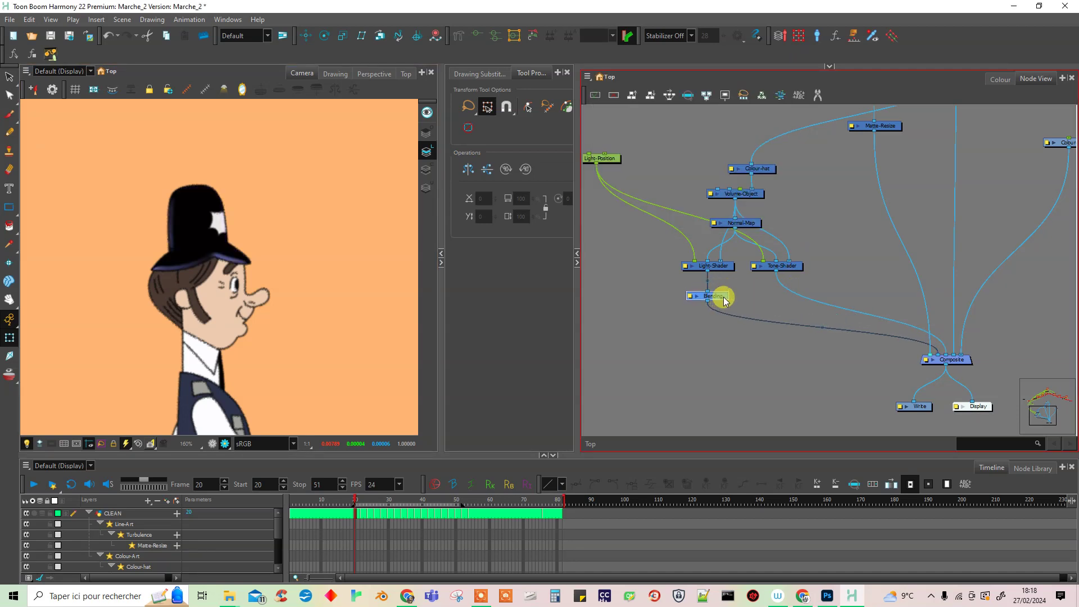
{"action": "double_click", "coordinate": [690, 294]}
{"action": "left_click", "coordinate": [743, 121]}
{"action": "scroll", "coordinate": [747, 163], "scroll_direction": "up", "scroll_amount": 3}
{"action": "left_click", "coordinate": [693, 184]}
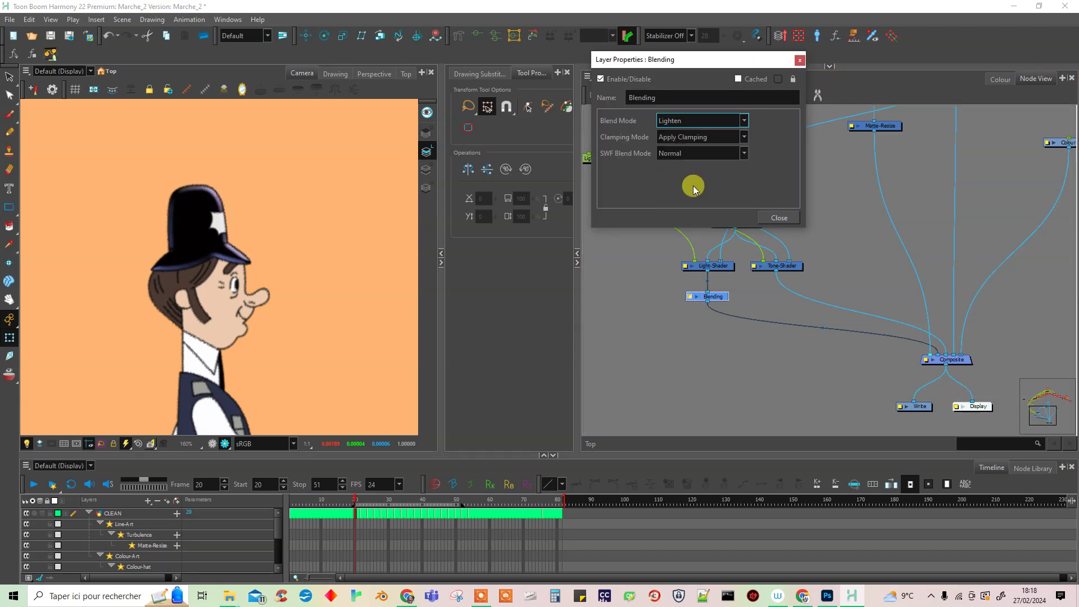
{"action": "left_click", "coordinate": [715, 300]}
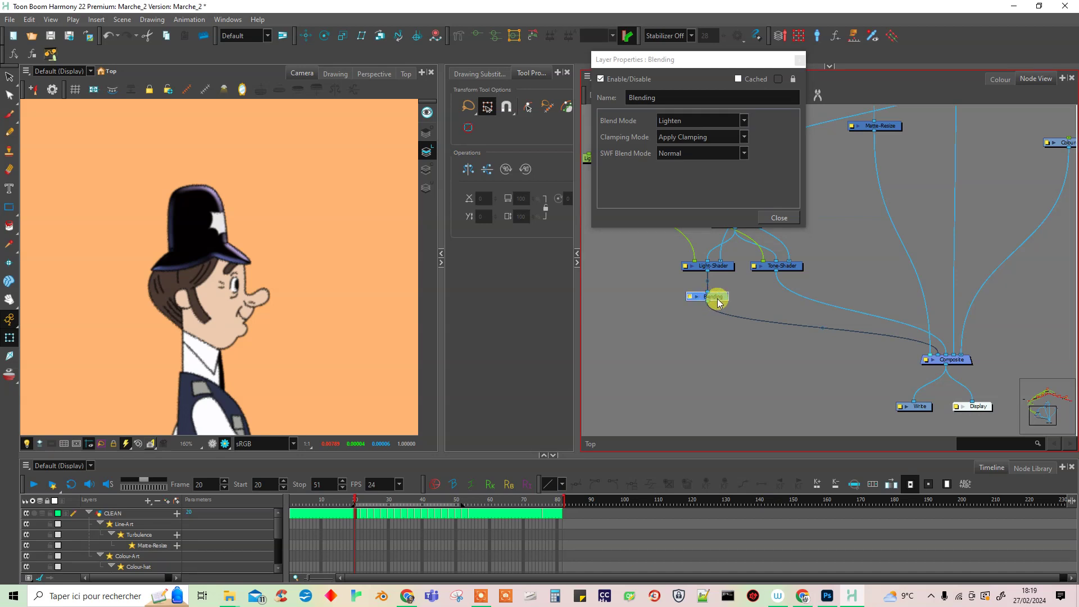
{"action": "key", "text": "Delete"}
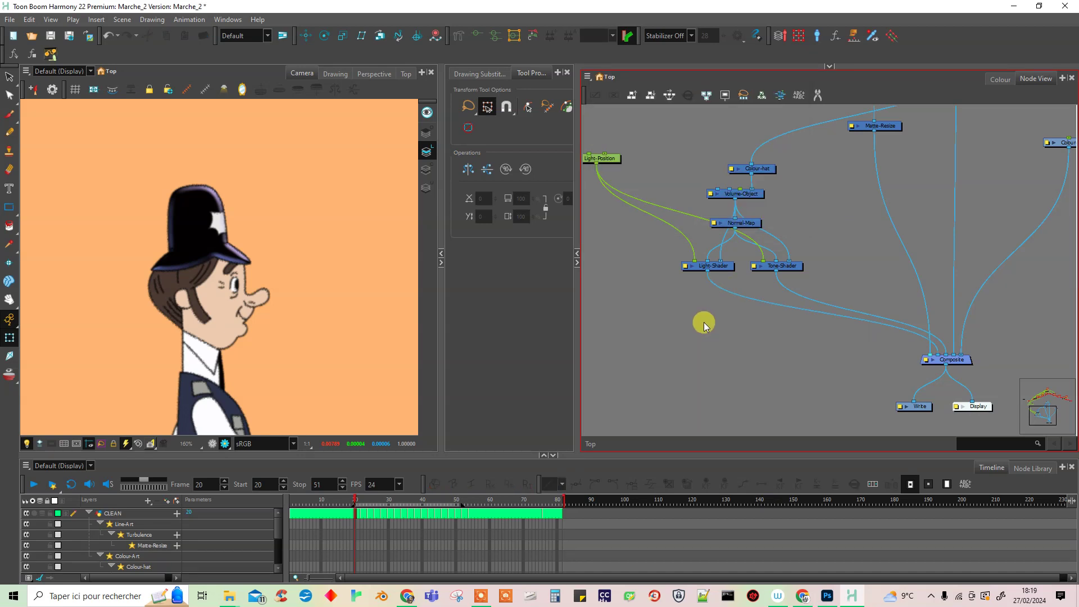
- Insert a Transparency node between Tone-Shader and Composite and set its transparency to 51
{"action": "key", "text": "Tab"}
{"action": "type", "text": "trans"}
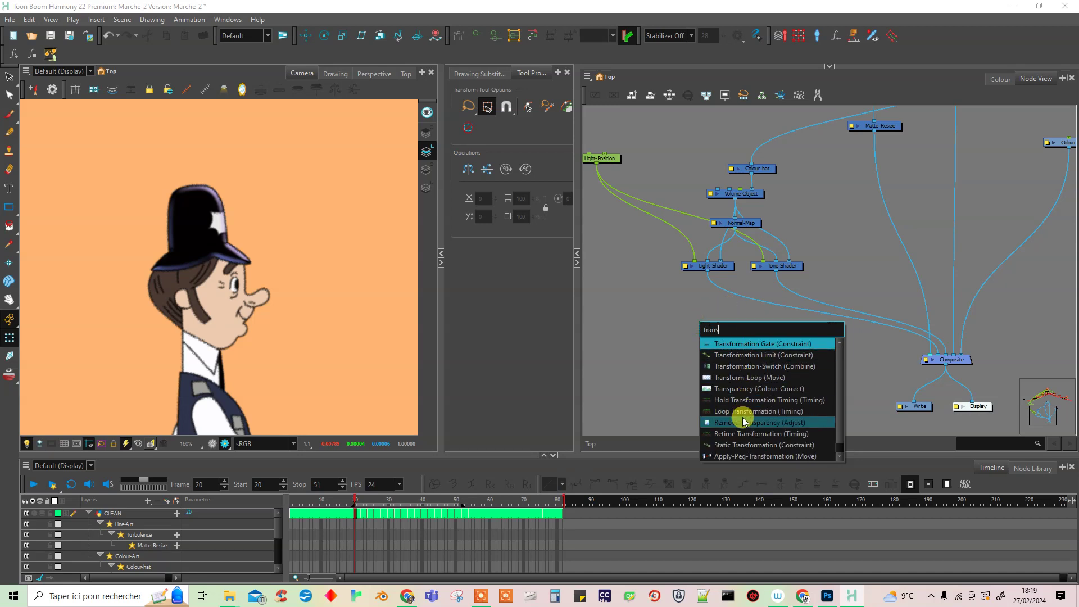
{"action": "left_click", "coordinate": [748, 389]}
{"action": "left_click_drag", "start_coordinate": [741, 315], "coordinate": [794, 294]}
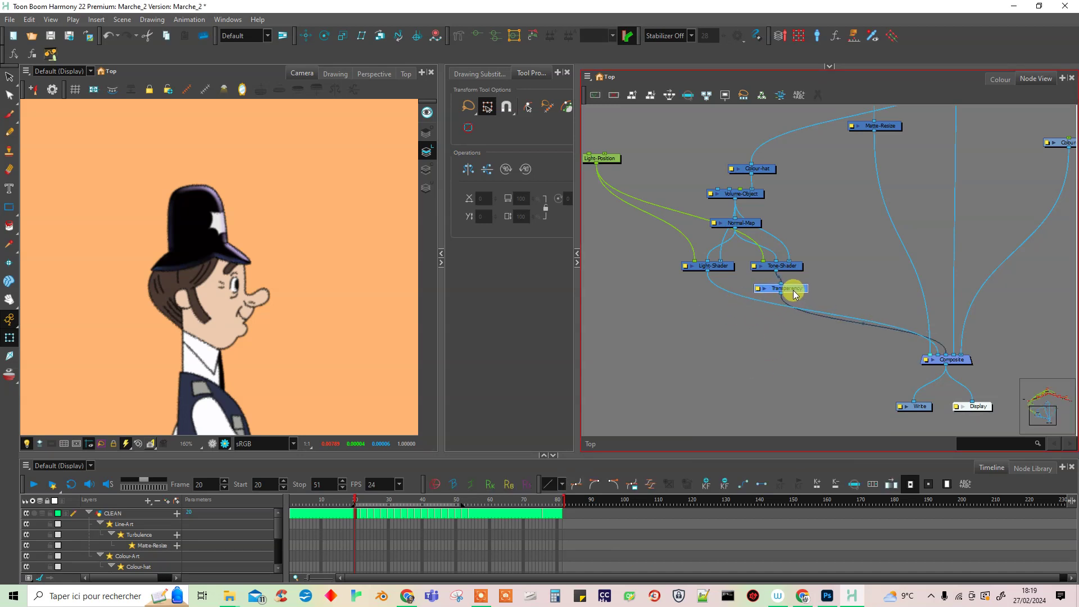
{"action": "left_click", "coordinate": [753, 287]}
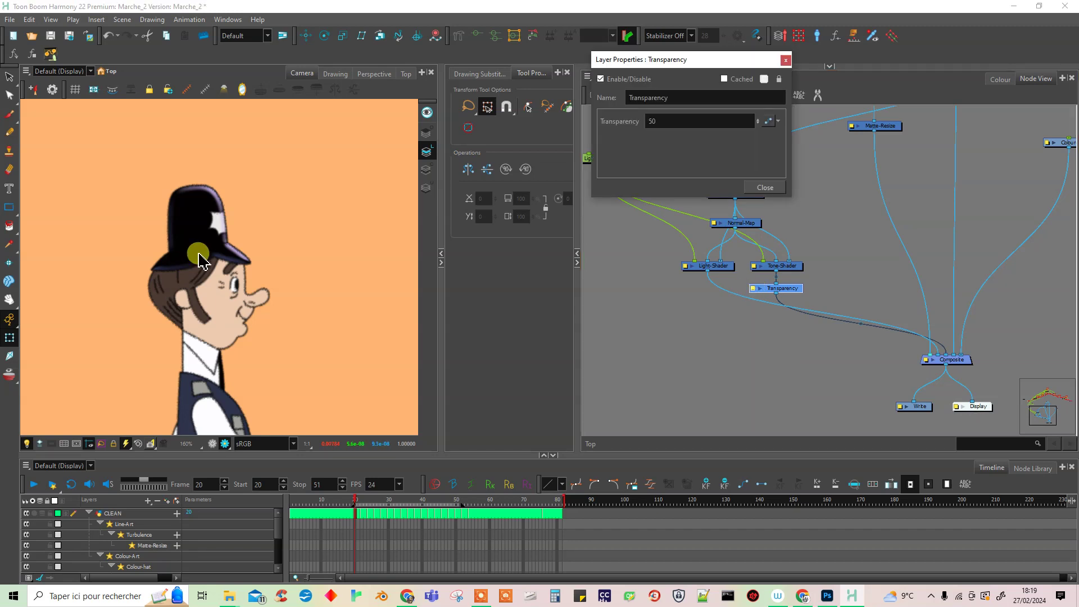
{"action": "left_click_drag", "start_coordinate": [762, 119], "coordinate": [766, 73]}
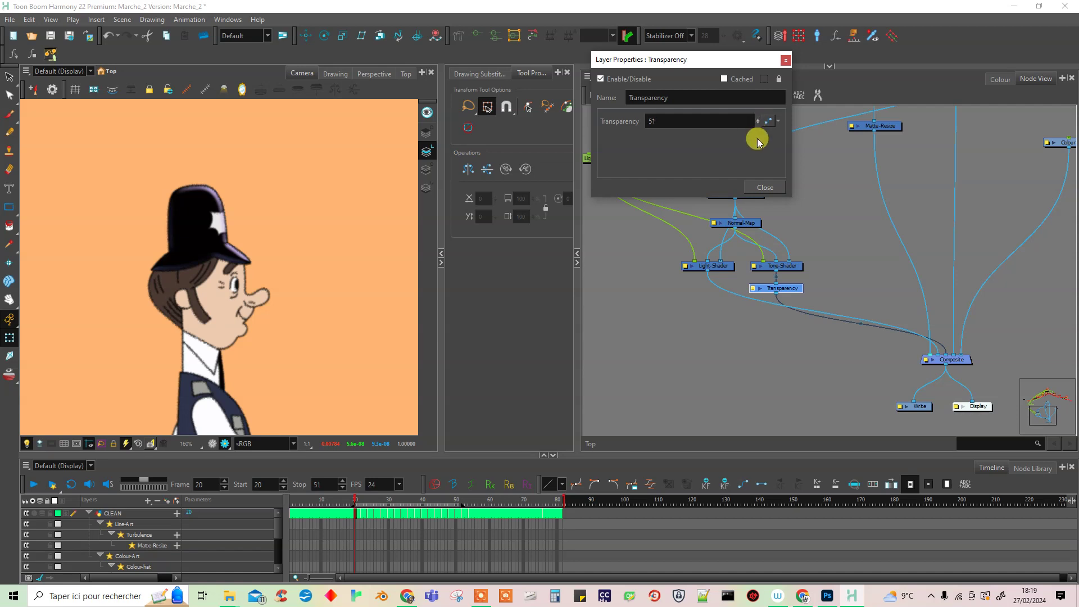
{"action": "left_click", "coordinate": [785, 60]}
- Inspect the light and tone shading along the hat's edges up close
{"action": "scroll", "coordinate": [220, 196], "scroll_direction": "up", "scroll_amount": 3}
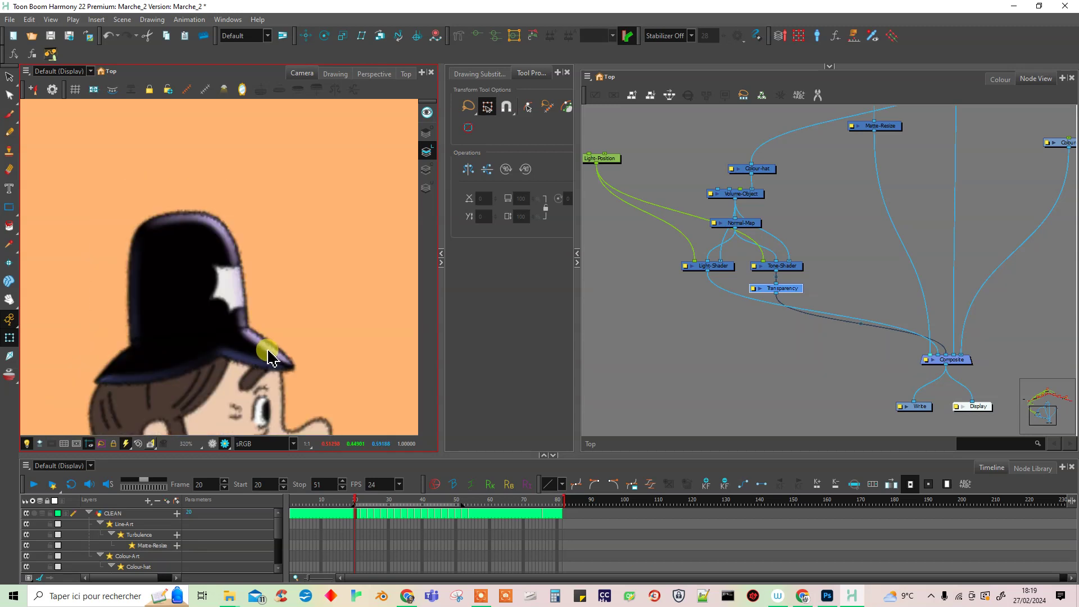
{"action": "scroll", "coordinate": [217, 229], "scroll_direction": "up", "scroll_amount": 2}
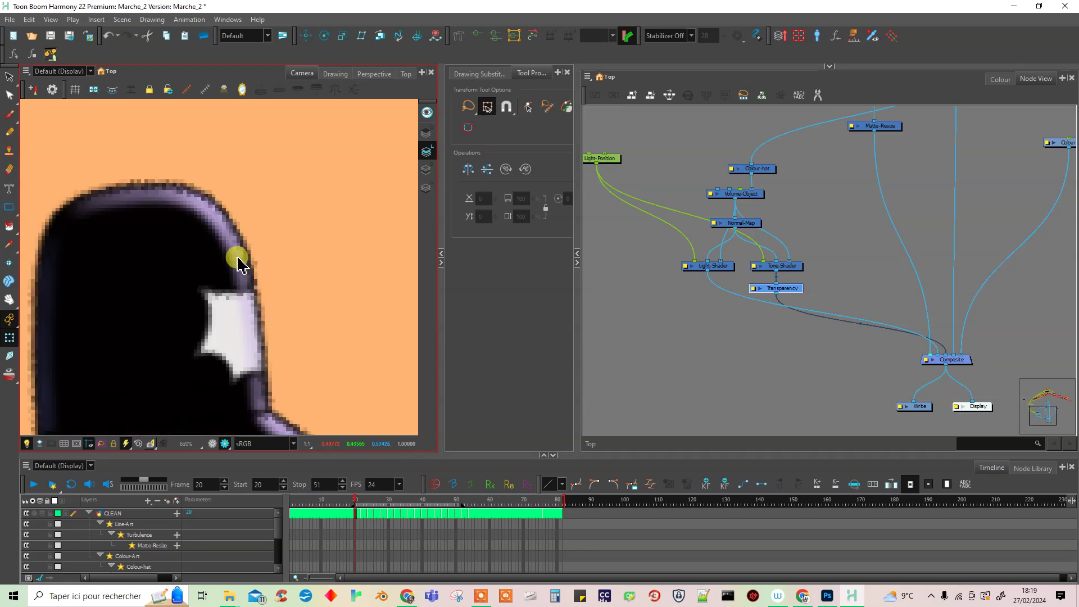
{"action": "scroll", "coordinate": [222, 234], "scroll_direction": "down", "scroll_amount": 4}
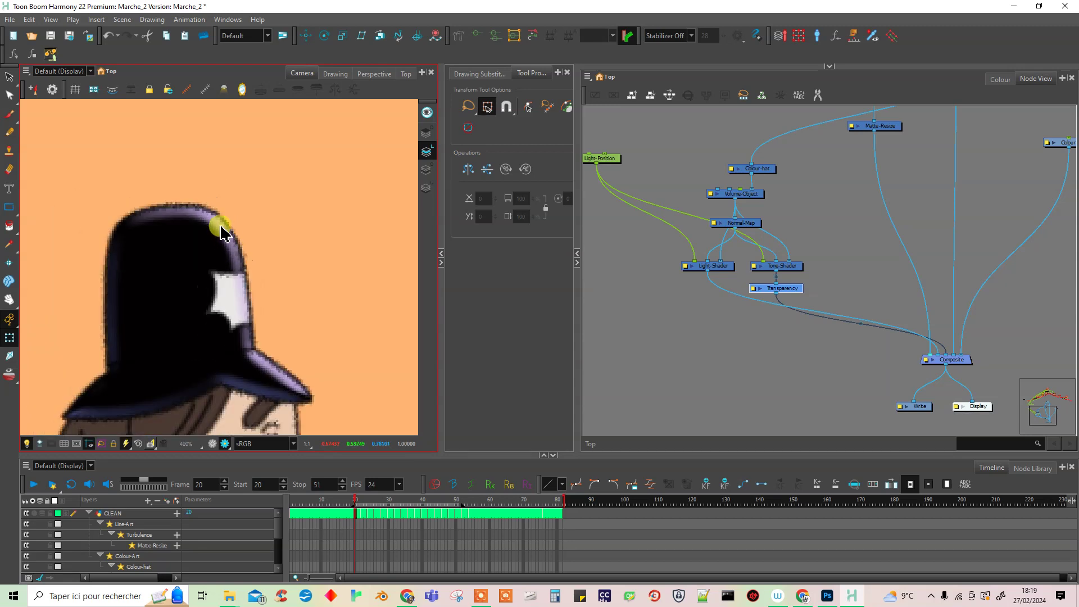
{"action": "scroll", "coordinate": [220, 234], "scroll_direction": "up", "scroll_amount": 2}
{"action": "scroll", "coordinate": [216, 235], "scroll_direction": "down", "scroll_amount": 1}
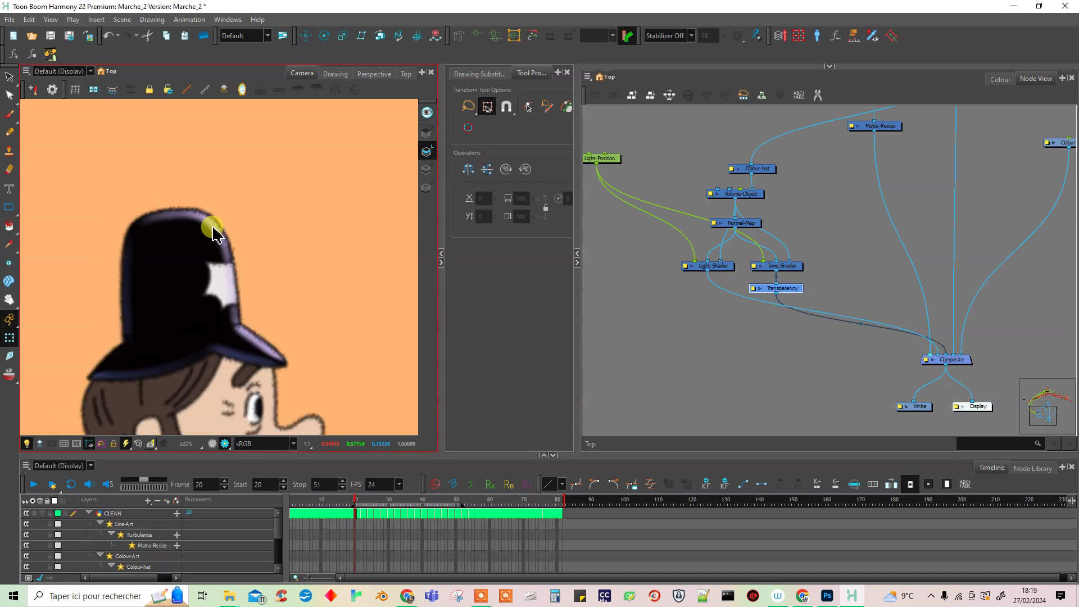
{"action": "scroll", "coordinate": [216, 235], "scroll_direction": "down", "scroll_amount": 1}
{"action": "scroll", "coordinate": [218, 234], "scroll_direction": "up", "scroll_amount": 1}
- Insert a Matte-Resize node on the connection between Light-Shader and Composite
{"action": "left_click", "coordinate": [720, 306]}
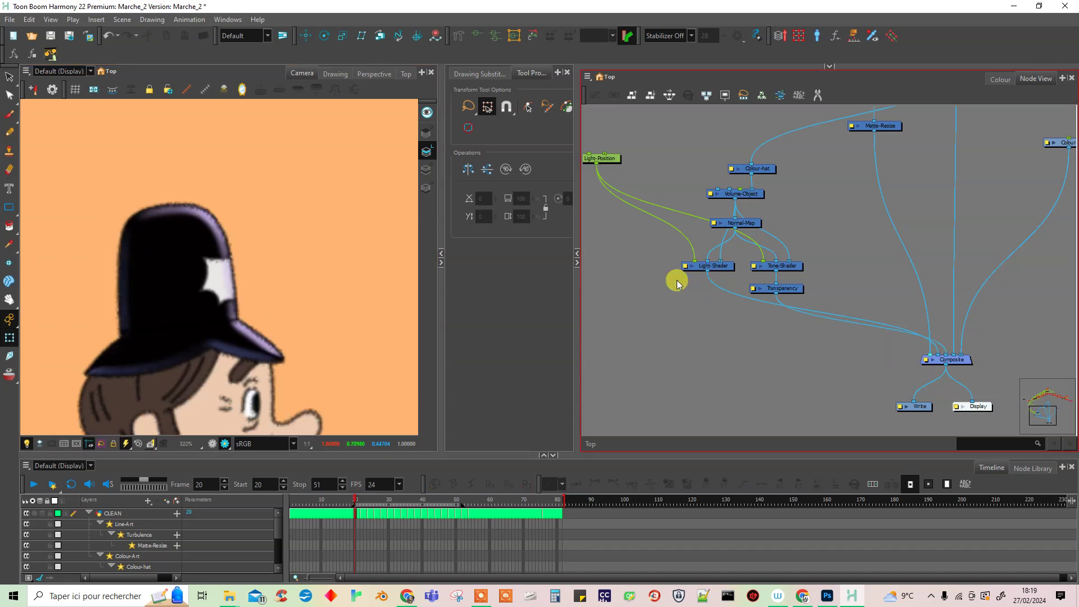
{"action": "key", "text": "Tab"}
{"action": "type", "text": "matte"}
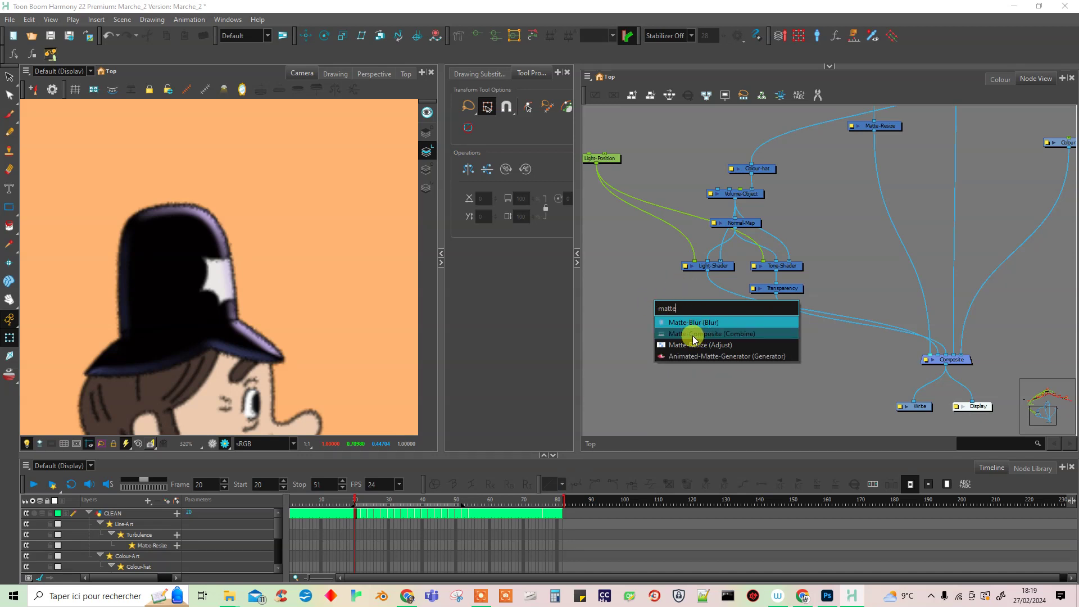
{"action": "left_click", "coordinate": [694, 344]}
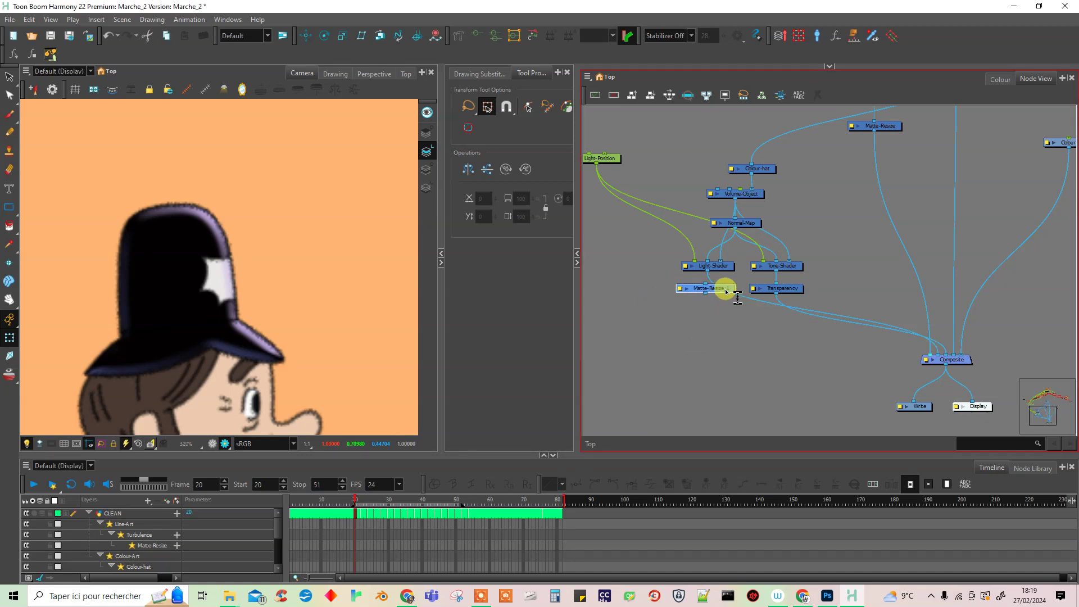
{"action": "left_click_drag", "start_coordinate": [725, 290], "coordinate": [724, 301]}
- Set the radius of the Matte-Resize node below Light-Shader to -0.4
{"action": "left_click", "coordinate": [203, 226]}
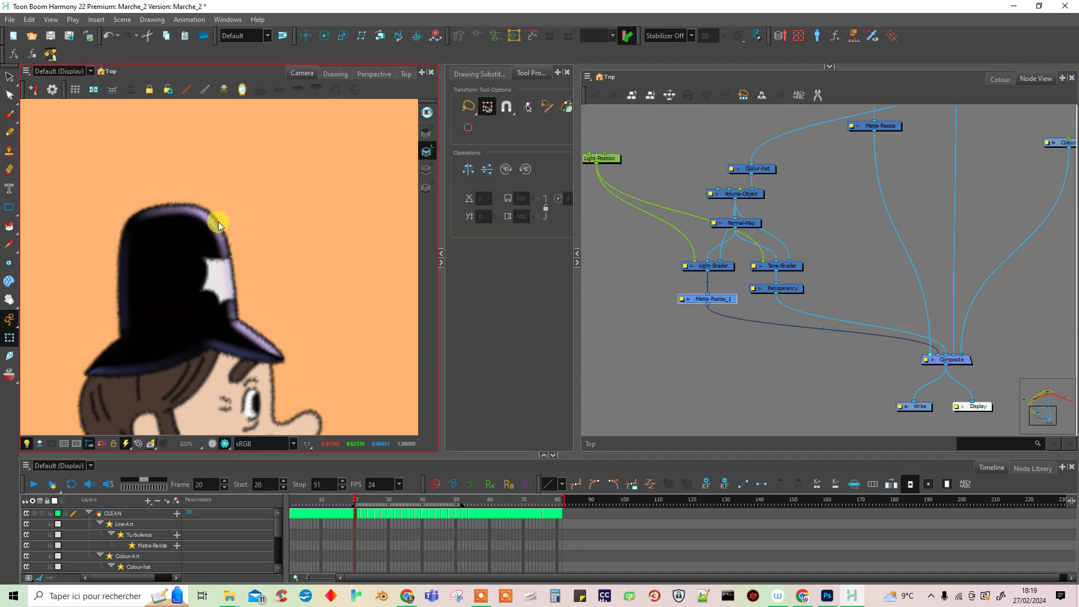
{"action": "left_click", "coordinate": [682, 299]}
{"action": "left_click", "coordinate": [682, 301]}
{"action": "left_click_drag", "start_coordinate": [737, 137], "coordinate": [743, 147]}
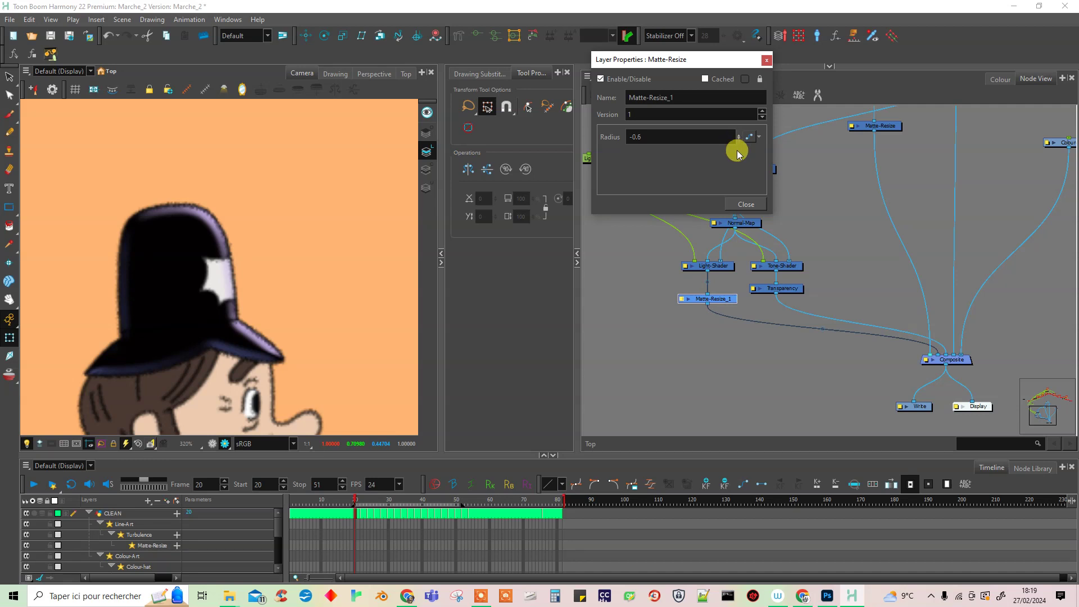
{"action": "left_click_drag", "start_coordinate": [742, 137], "coordinate": [740, 135]}
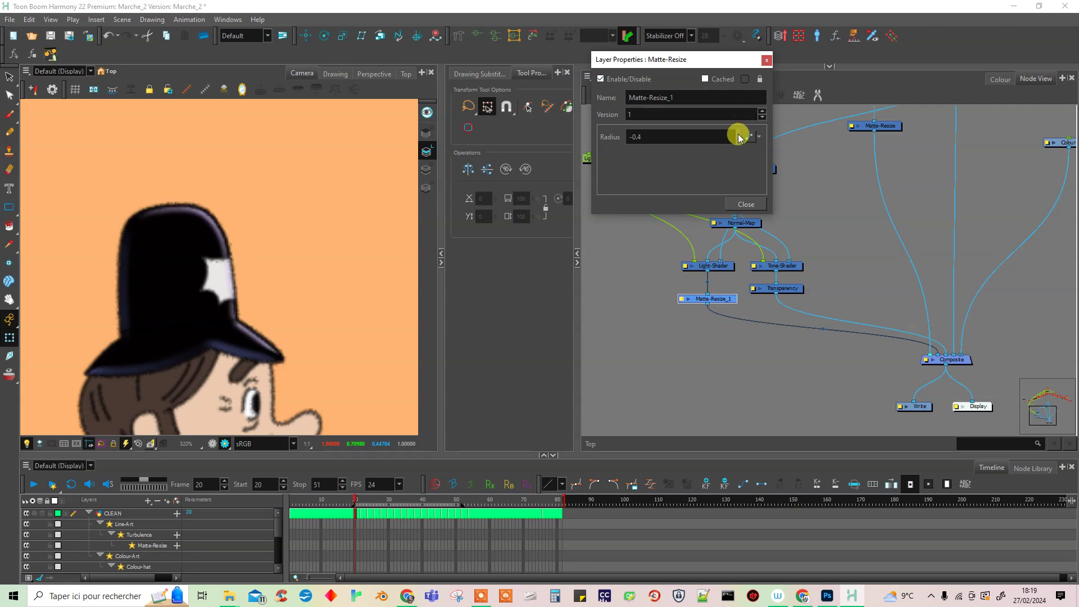
{"action": "left_click", "coordinate": [766, 60]}
{"action": "key", "text": "Tab"}
{"action": "type", "text": "turb"}
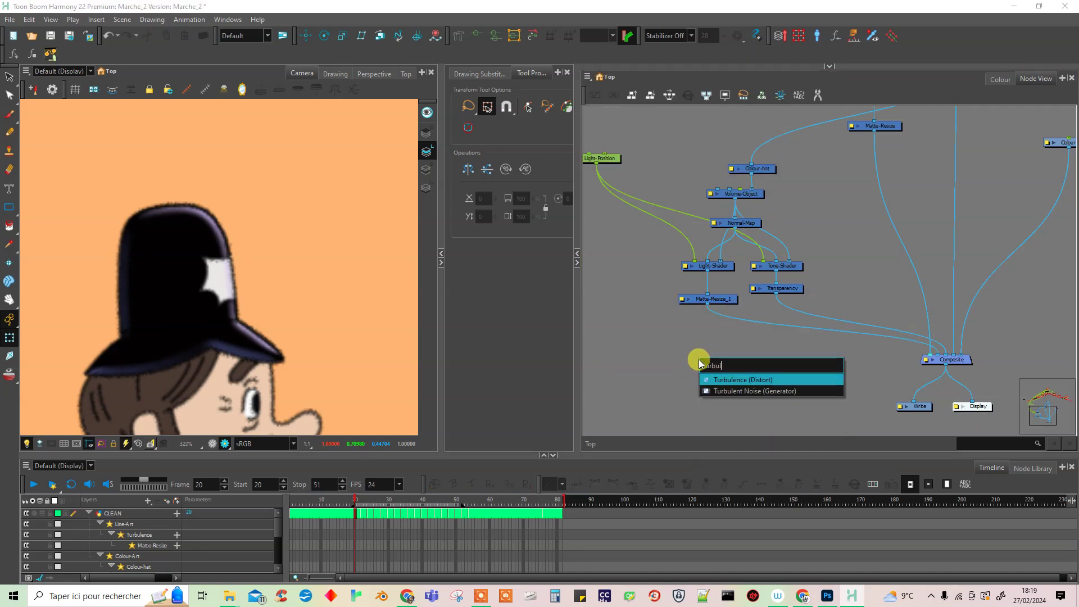
{"action": "left_click", "coordinate": [719, 390]}
{"action": "left_click_drag", "start_coordinate": [737, 351], "coordinate": [722, 330]}
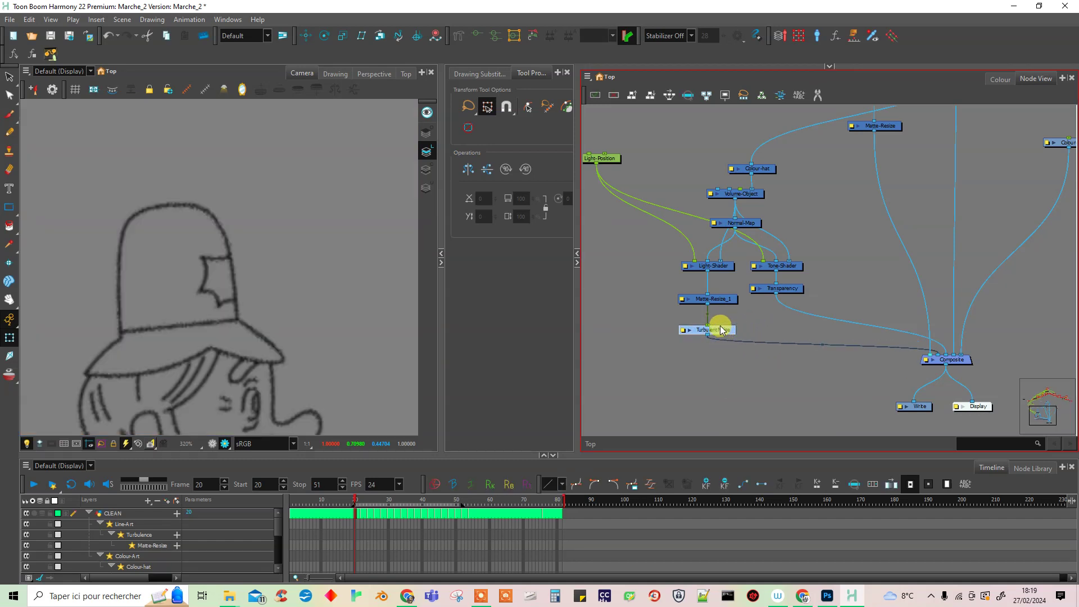
{"action": "left_click_drag", "start_coordinate": [724, 334], "coordinate": [682, 351]}
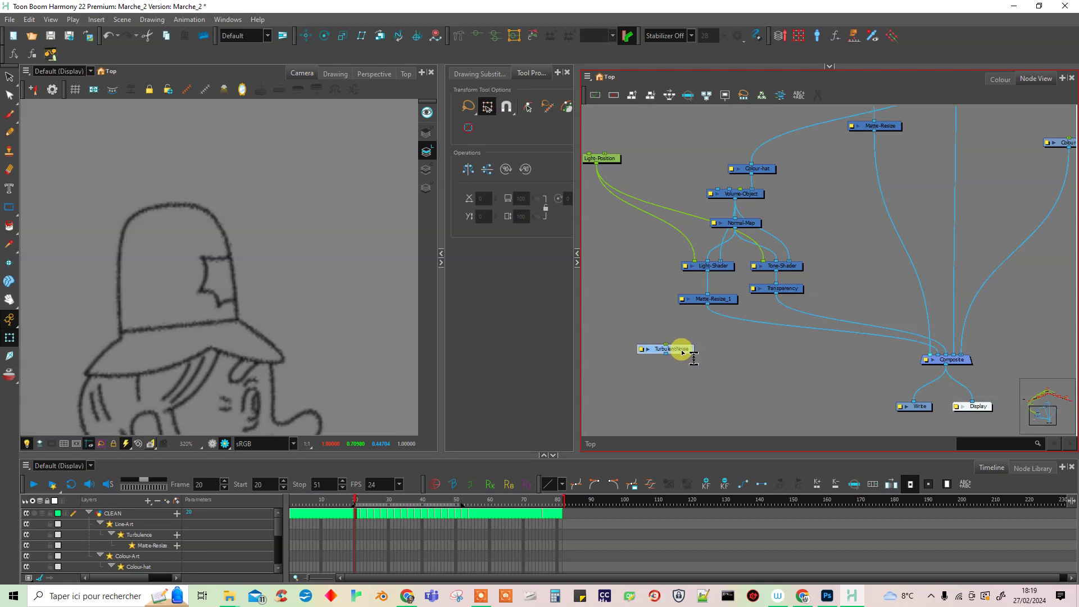
{"action": "key", "text": "Delete"}
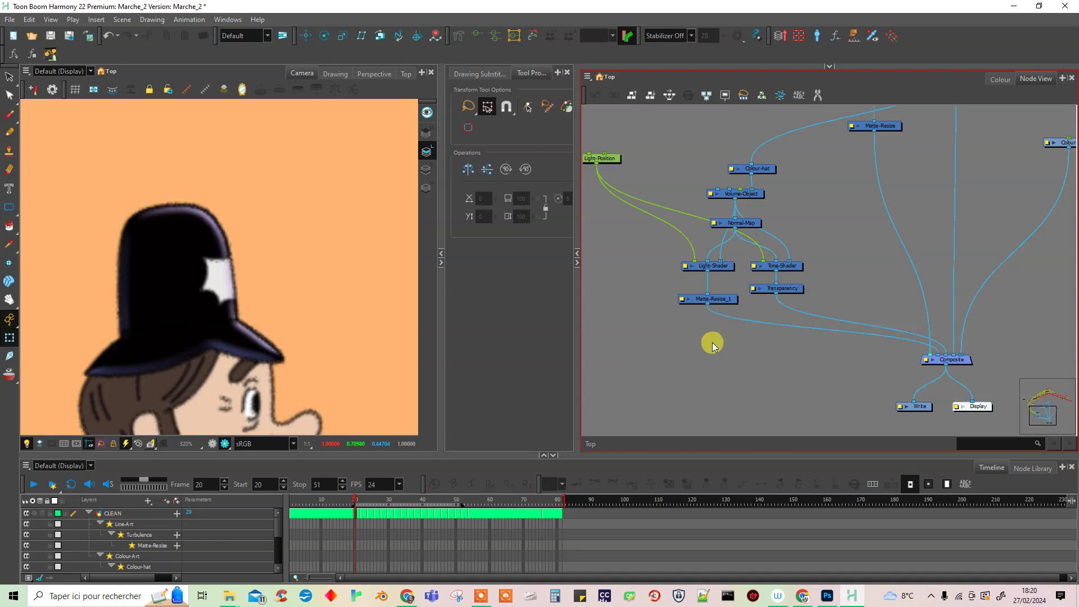
- Insert a Turbulence node on the connection between Matte-Resize_1 and Composite
{"action": "key", "text": "Tab"}
{"action": "type", "text": "turb"}
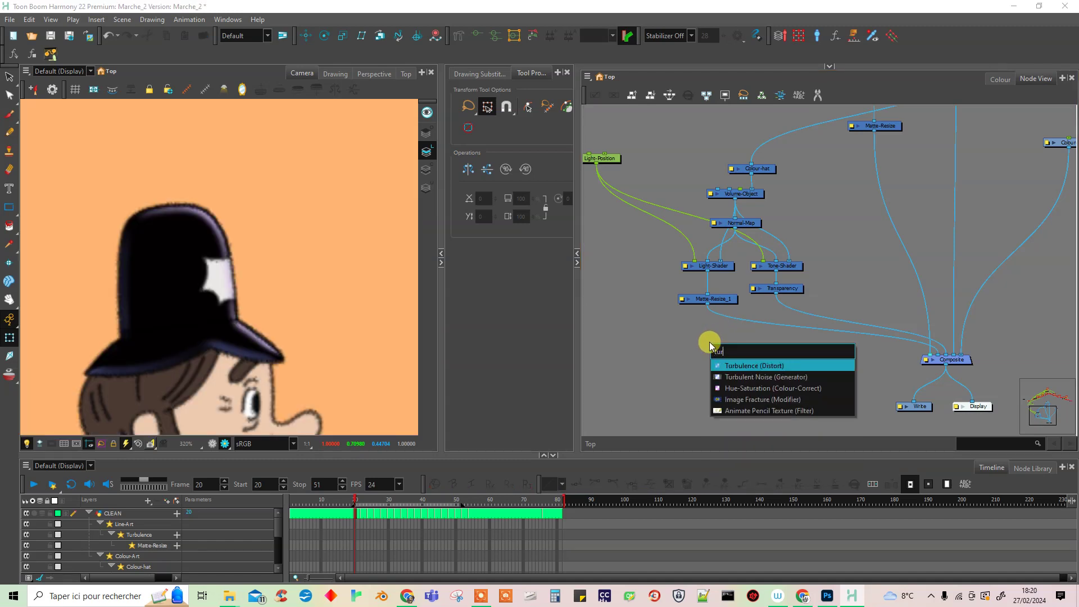
{"action": "left_click", "coordinate": [747, 368]}
{"action": "left_click_drag", "start_coordinate": [752, 338], "coordinate": [725, 330]}
- Set the new Turbulence node's amount to 2, frequency to 300, complexity to 7 and gain to 1
{"action": "double_click", "coordinate": [689, 323]}
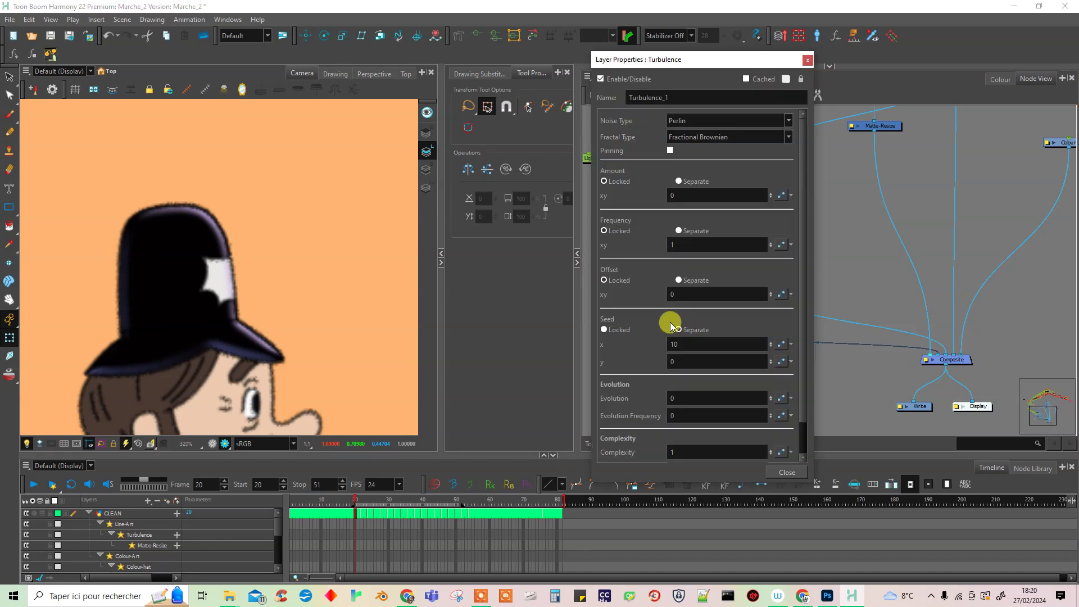
{"action": "left_click", "coordinate": [772, 192]}
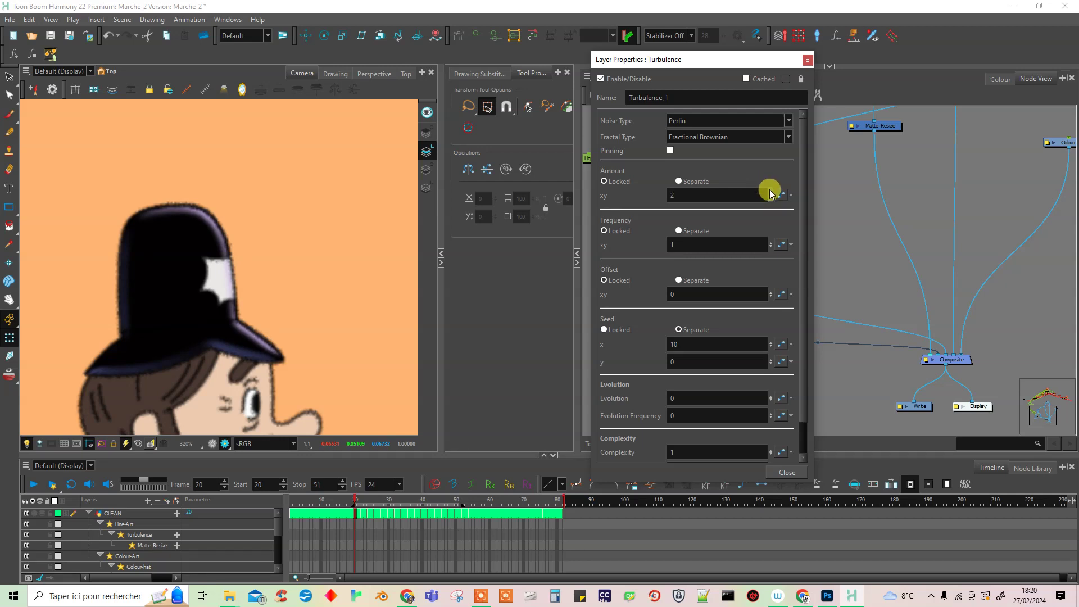
{"action": "double_click", "coordinate": [690, 243]}
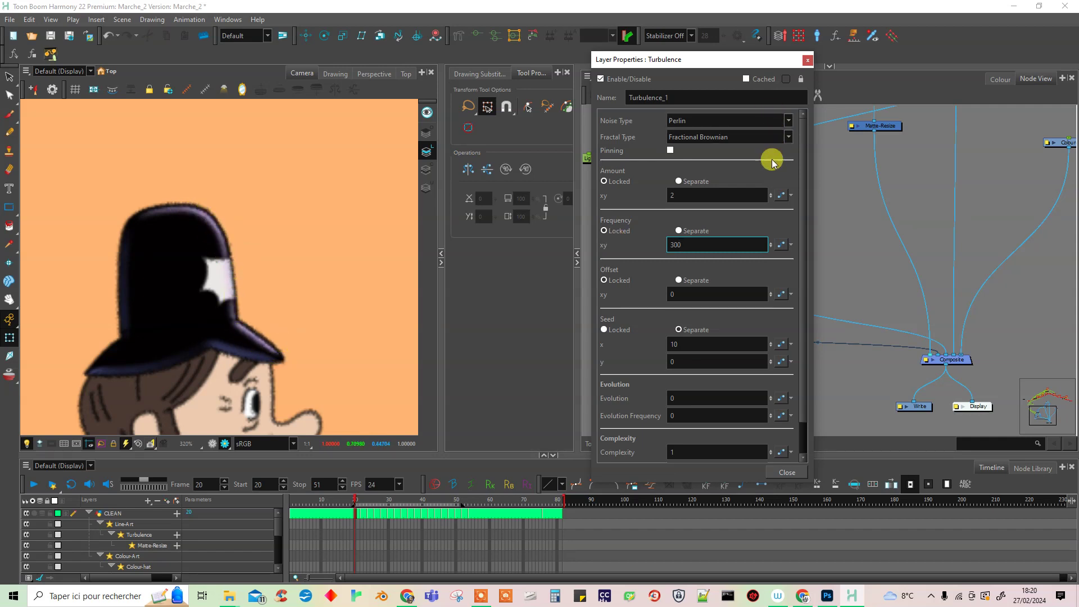
{"action": "left_click_drag", "start_coordinate": [771, 451], "coordinate": [781, 368]}
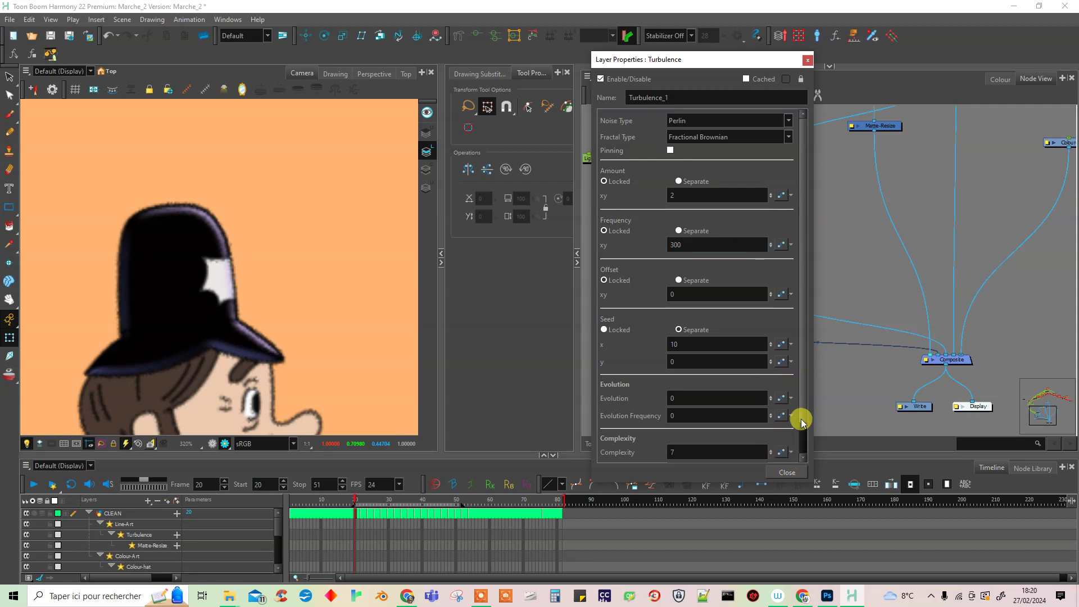
{"action": "scroll", "coordinate": [800, 444], "scroll_direction": "down", "scroll_amount": 1}
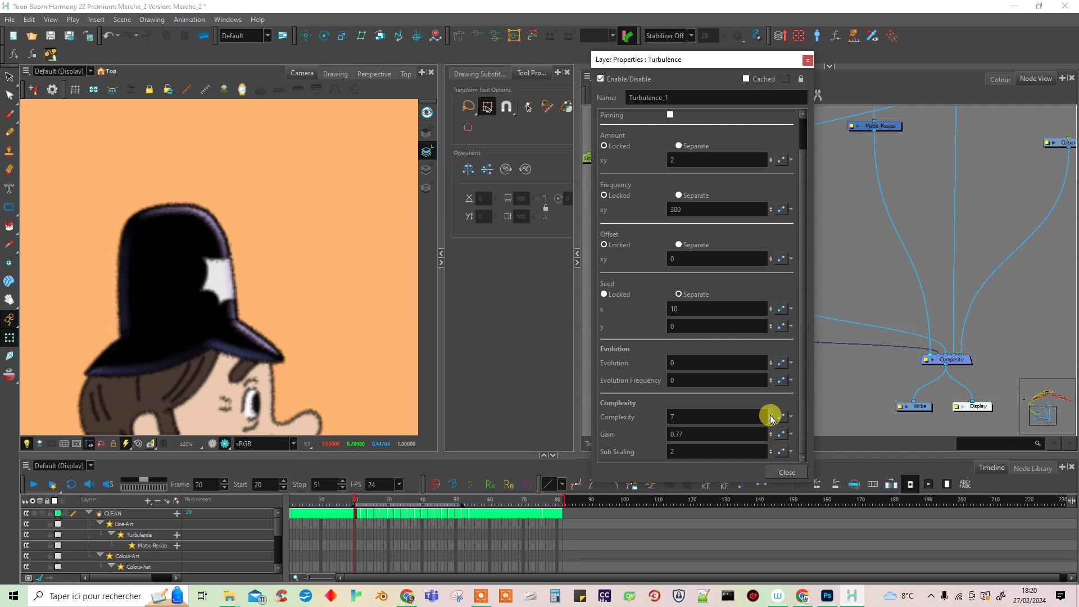
{"action": "left_click_drag", "start_coordinate": [775, 426], "coordinate": [779, 393]}
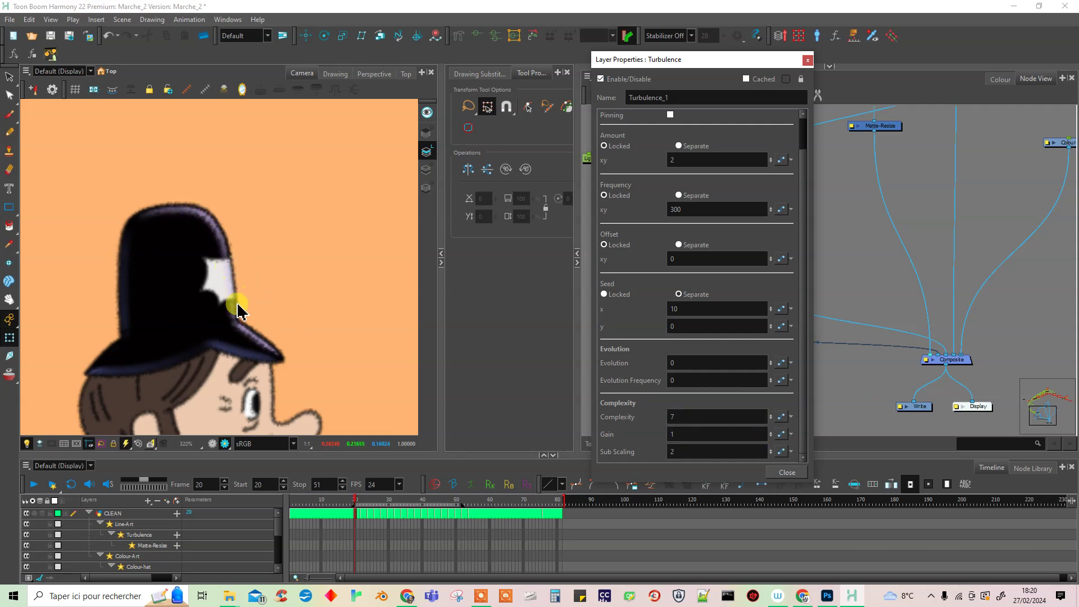
{"action": "left_click", "coordinate": [807, 60]}
- Duplicate the Turbulence node below Matte-Resize_1 and insert the copy between Transparency and Composite
{"action": "left_click_drag", "start_coordinate": [714, 320], "coordinate": [701, 347]}
{"action": "key", "text": "ctrl+c"}
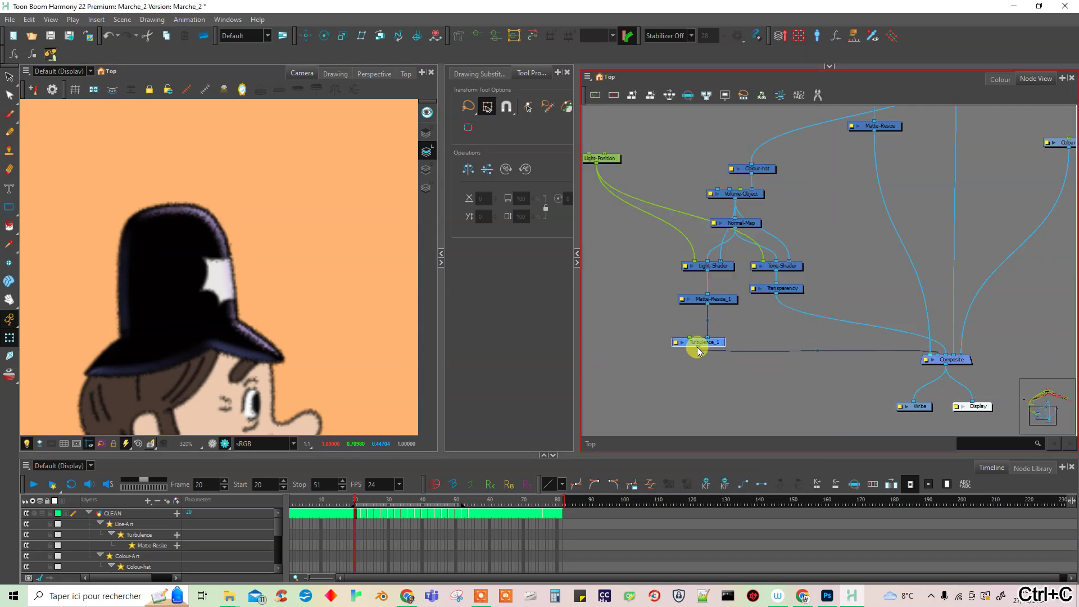
{"action": "key", "text": "ctrl+v"}
{"action": "left_click_drag", "start_coordinate": [767, 332], "coordinate": [800, 317]}
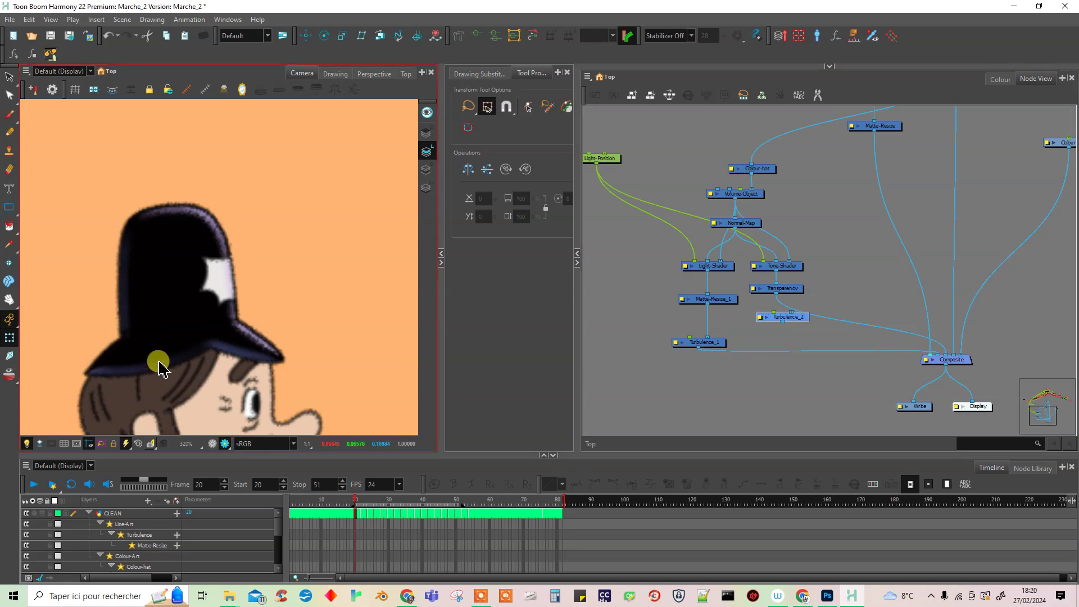
{"action": "left_click_drag", "start_coordinate": [797, 315], "coordinate": [785, 334]}
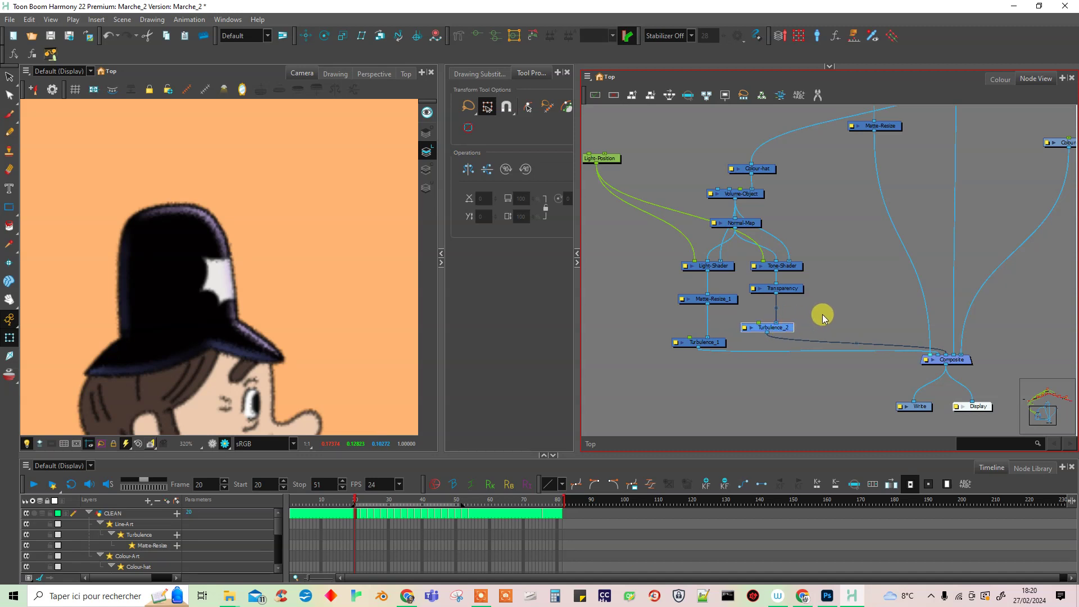
- Save the scene and look over the character from the hat down to the arms
{"action": "scroll", "coordinate": [265, 304], "scroll_direction": "down", "scroll_amount": 2}
{"action": "left_click_drag", "start_coordinate": [315, 373], "coordinate": [298, 269]}
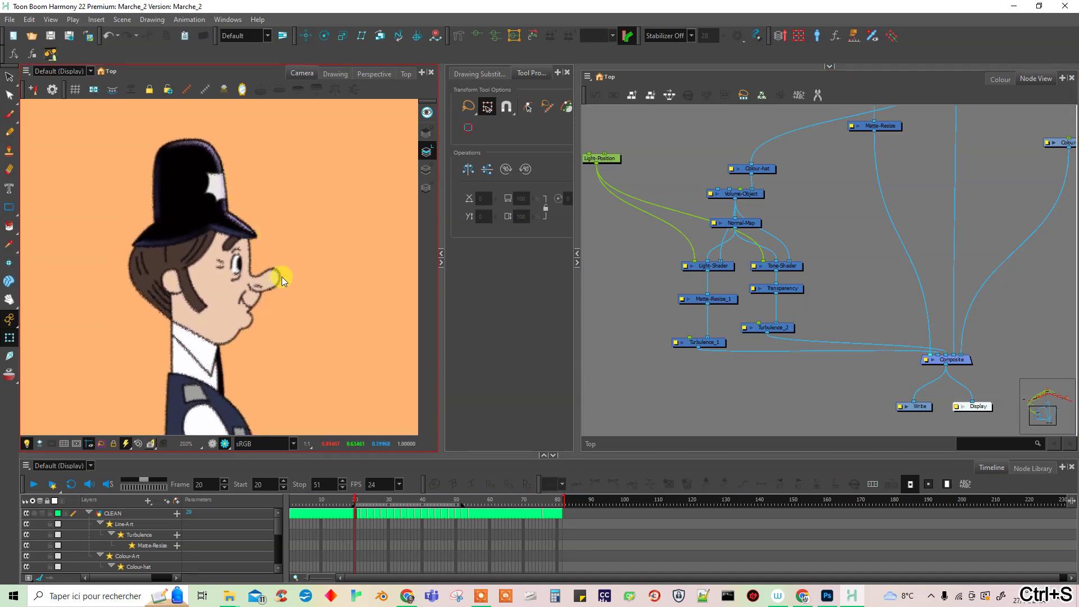
{"action": "left_click_drag", "start_coordinate": [291, 327], "coordinate": [252, 294]}
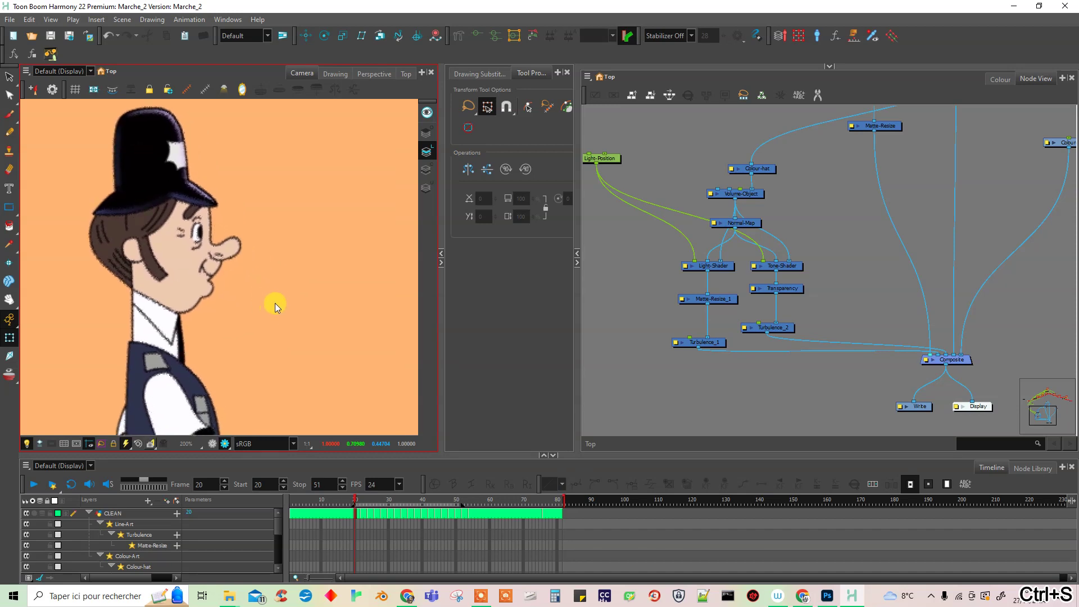
{"action": "scroll", "coordinate": [273, 308], "scroll_direction": "down", "scroll_amount": 8}
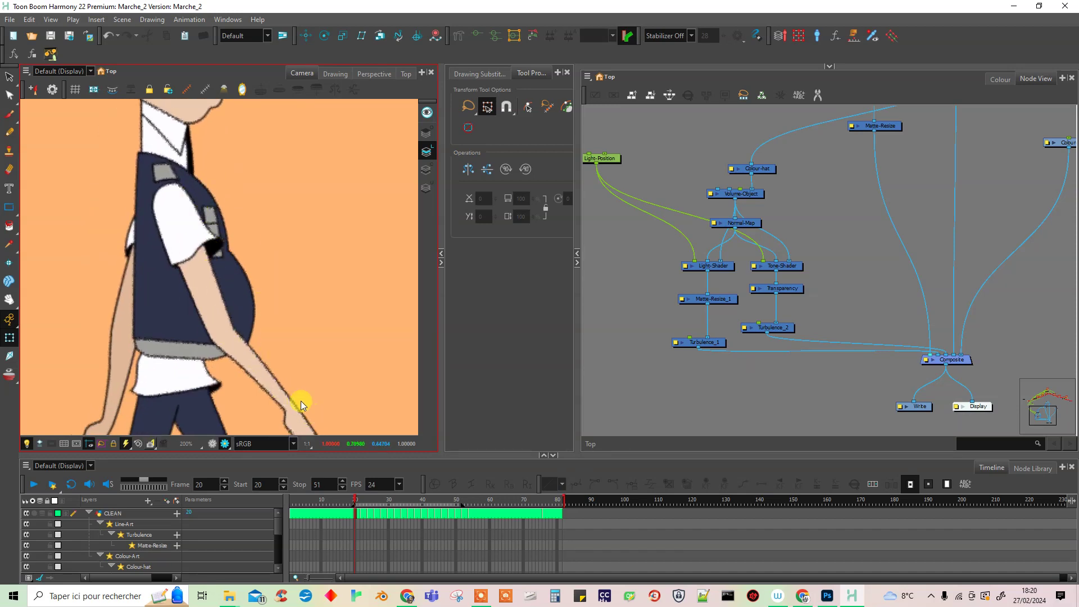
- Add a Colour Selector node in the empty area beside the hat's shading branch
{"action": "left_click_drag", "start_coordinate": [915, 318], "coordinate": [732, 308]}
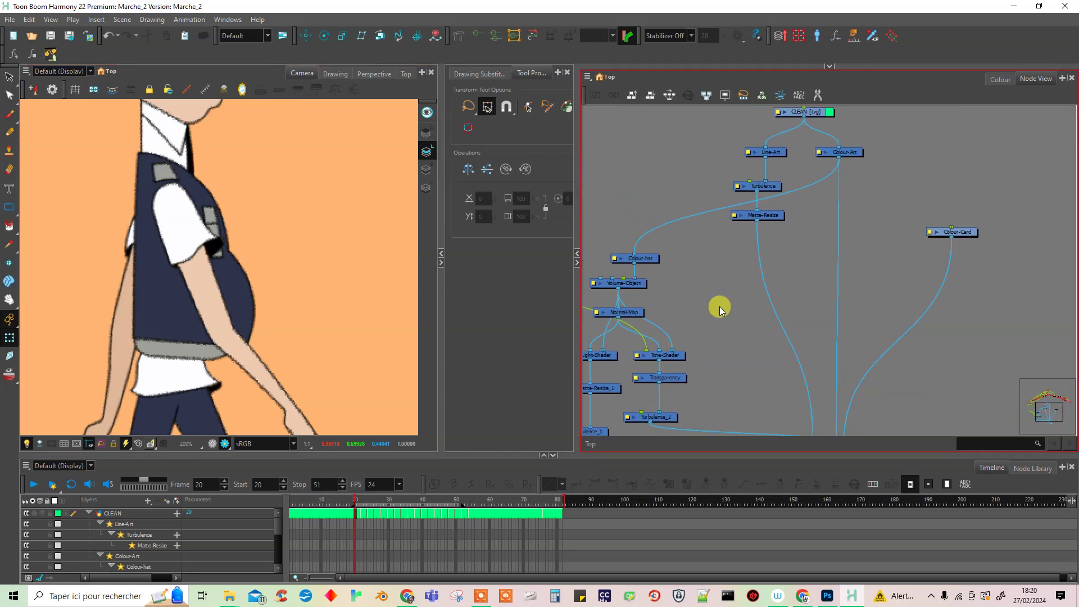
{"action": "key", "text": "Tab"}
{"action": "type", "text": "colo"}
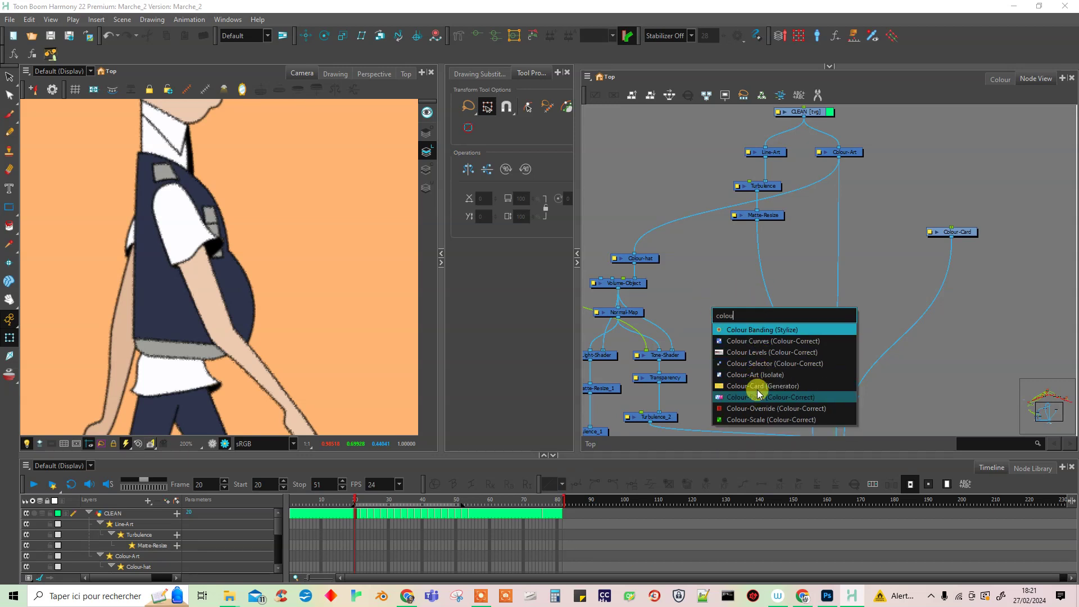
{"action": "left_click", "coordinate": [766, 364]}
{"action": "left_click_drag", "start_coordinate": [845, 342], "coordinate": [730, 300]}
- Rearrange the node network by moving Light-Position and the whole Colour-hat shading branch away from the new Colour-Selector
{"action": "left_click_drag", "start_coordinate": [847, 195], "coordinate": [1045, 254]}
{"action": "left_click_drag", "start_coordinate": [596, 298], "coordinate": [887, 269]}
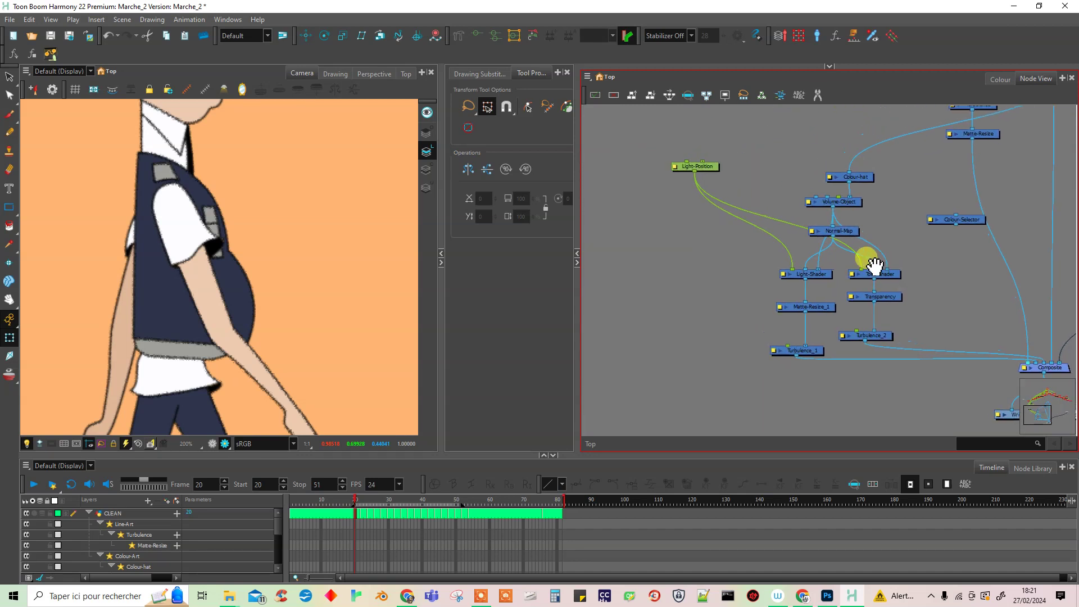
{"action": "left_click_drag", "start_coordinate": [707, 168], "coordinate": [707, 133]}
{"action": "left_click_drag", "start_coordinate": [713, 187], "coordinate": [713, 294]}
{"action": "left_click_drag", "start_coordinate": [701, 234], "coordinate": [721, 233]}
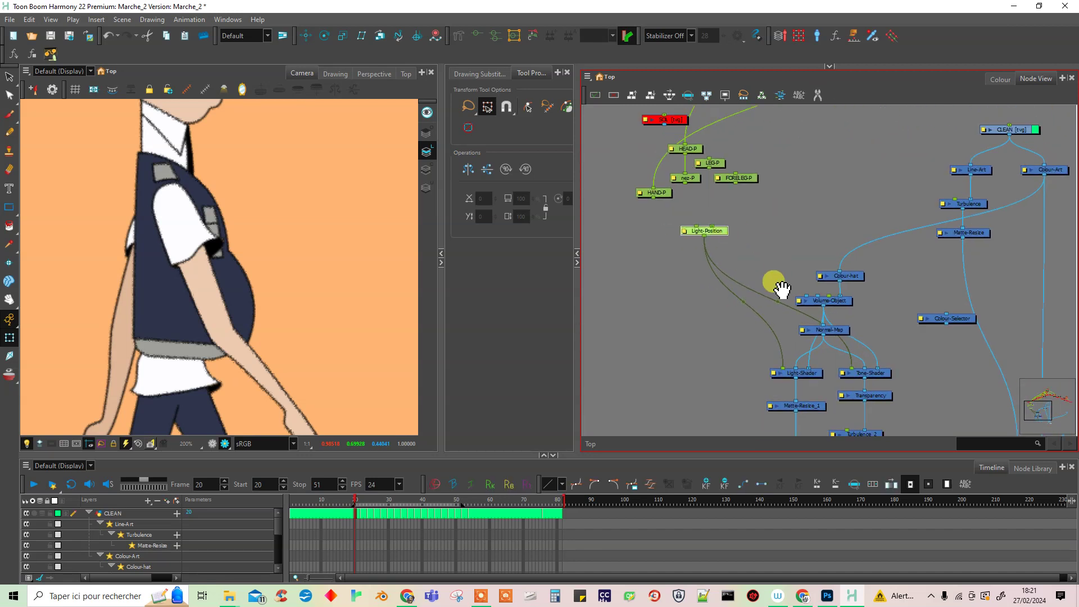
{"action": "left_click_drag", "start_coordinate": [783, 294], "coordinate": [777, 206]}
{"action": "left_click_drag", "start_coordinate": [751, 172], "coordinate": [750, 355]}
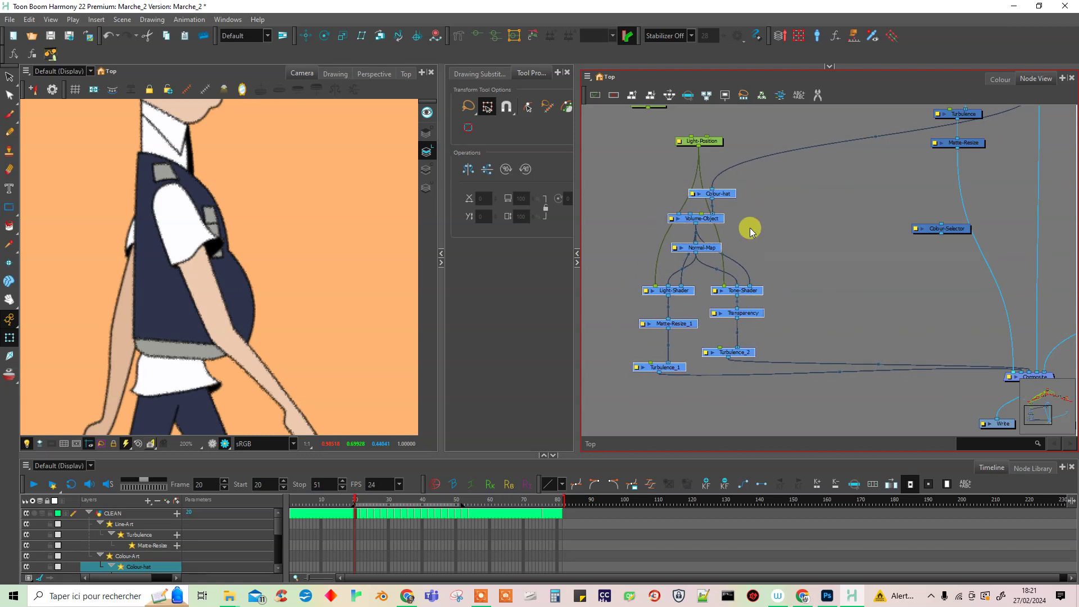
{"action": "left_click", "coordinate": [747, 247]}
{"action": "left_click_drag", "start_coordinate": [709, 142], "coordinate": [754, 128]}
- Place the Colour-Selector node beside the hat branch and rename it Colour-bras_ol
{"action": "left_click_drag", "start_coordinate": [954, 231], "coordinate": [845, 193]}
{"action": "double_click", "coordinate": [804, 197]}
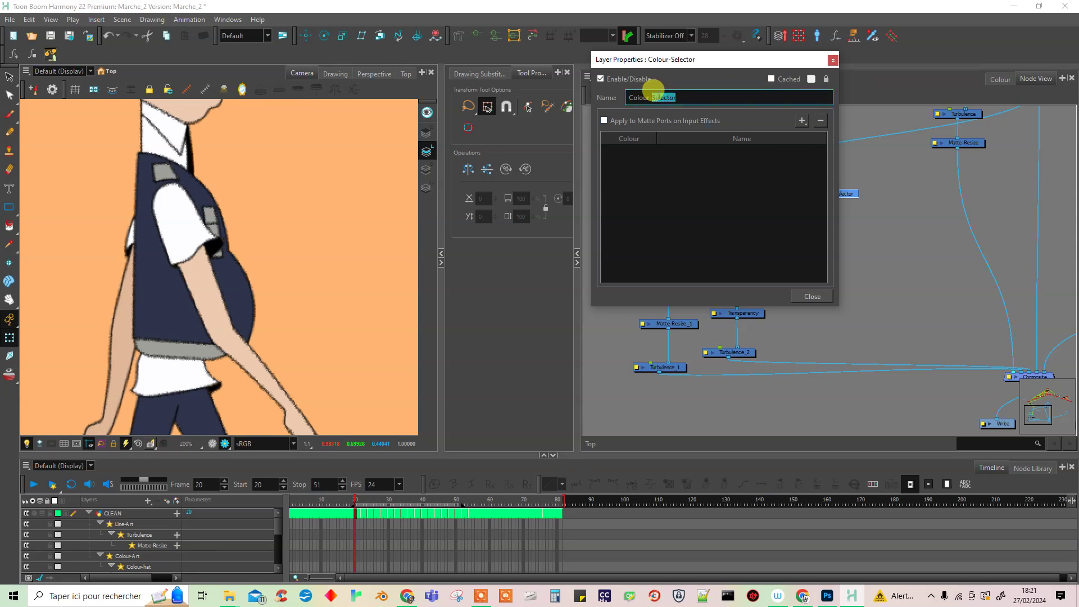
{"action": "type", "text": "ol"}
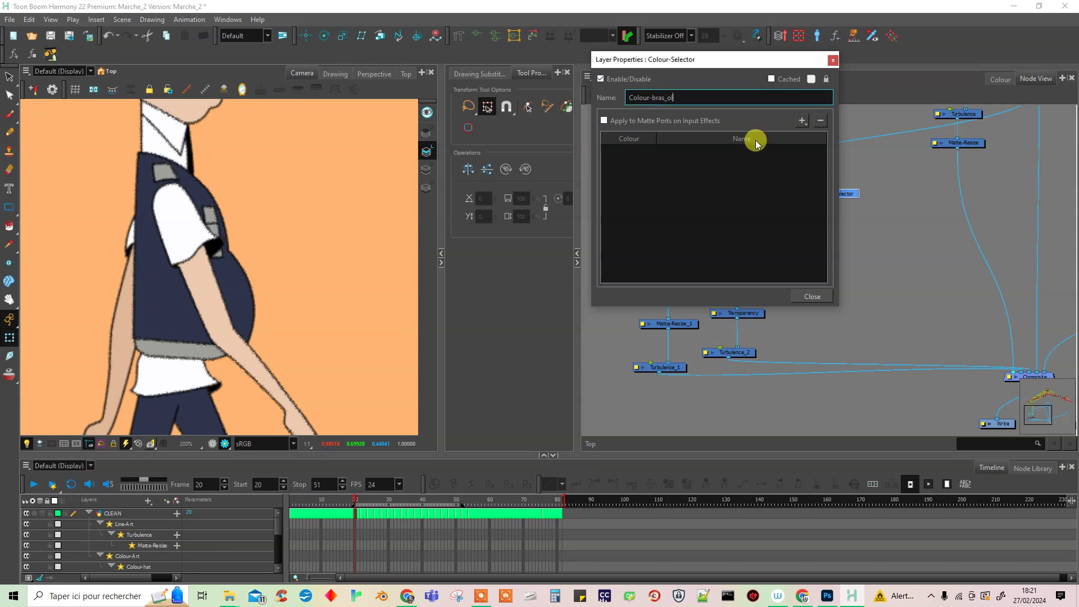
{"action": "left_click", "coordinate": [802, 120]}
{"action": "left_click", "coordinate": [766, 231]}
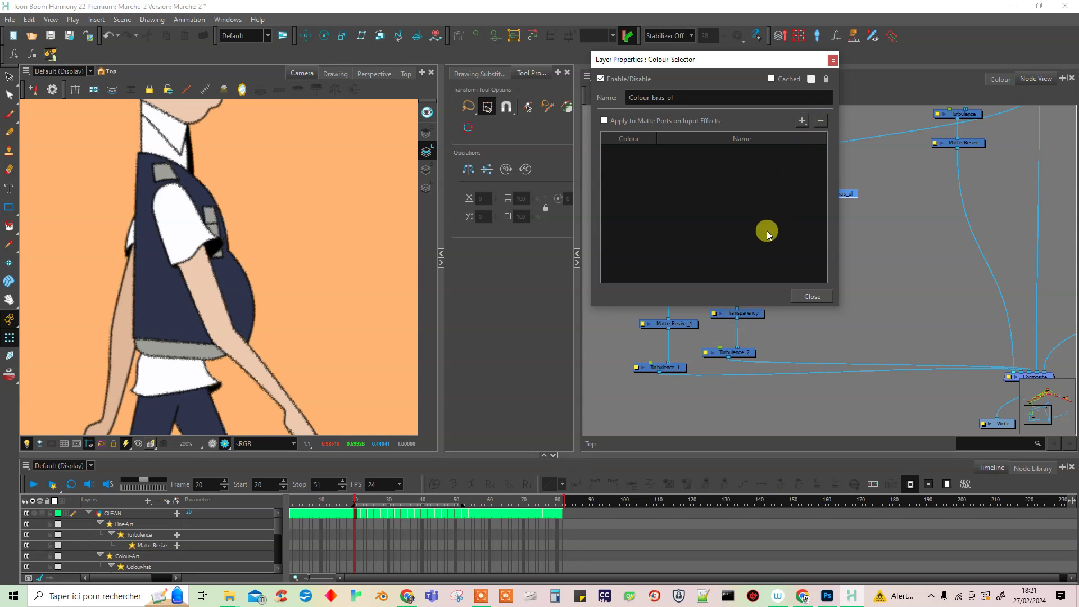
{"action": "left_click", "coordinate": [833, 60]}
- Connect Colour-Art to Colour-bras_ol and add the policeman palette's skin colour to the selector
{"action": "left_click_drag", "start_coordinate": [874, 236], "coordinate": [786, 295]}
{"action": "left_click_drag", "start_coordinate": [953, 141], "coordinate": [721, 250]}
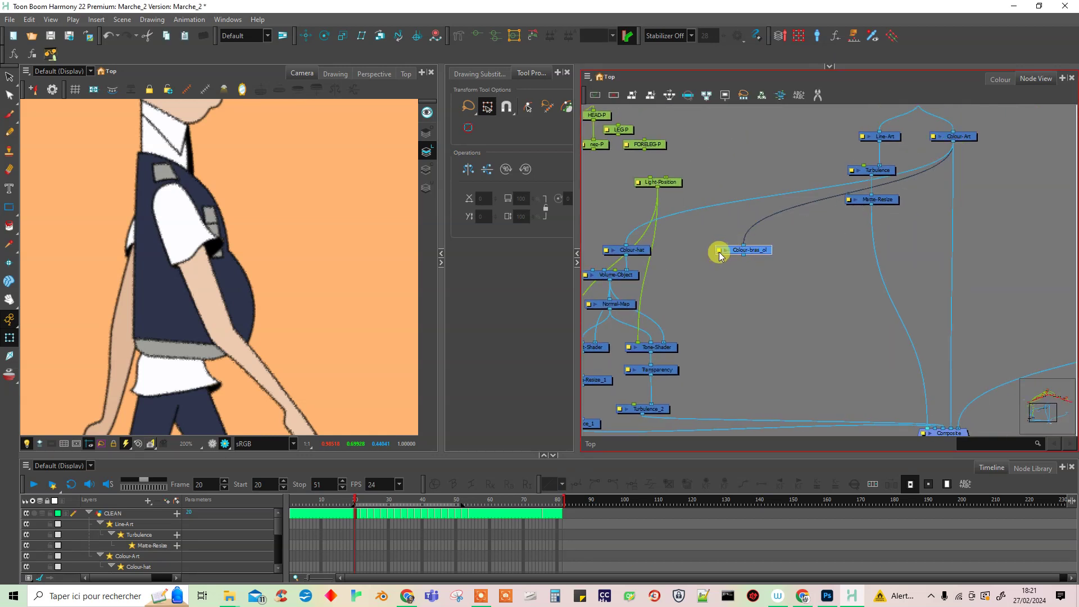
{"action": "double_click", "coordinate": [723, 248]}
{"action": "left_click", "coordinate": [802, 121]}
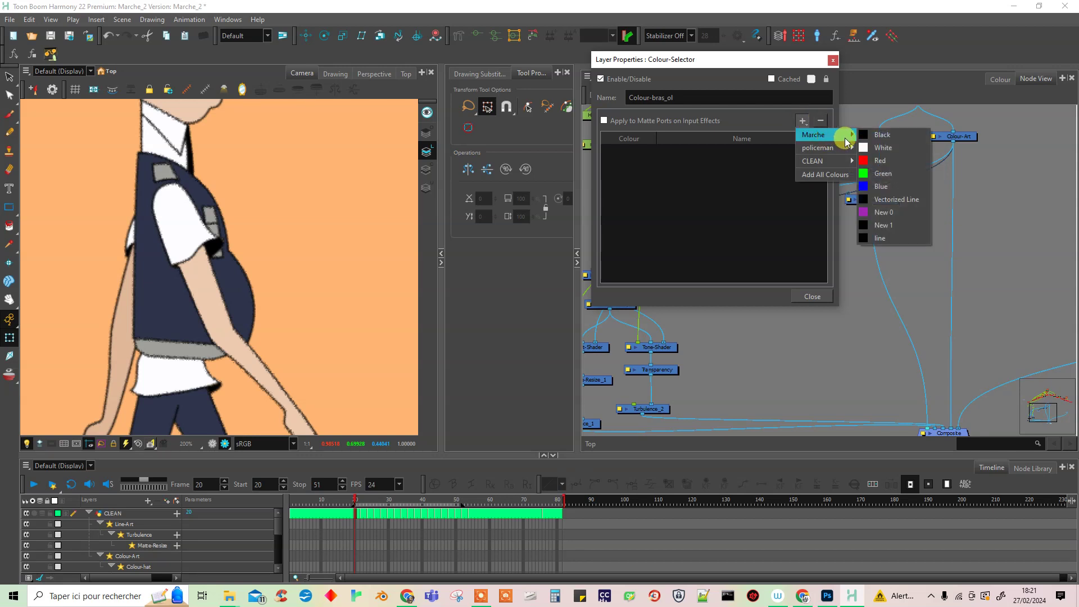
{"action": "mouse_move", "coordinate": [843, 147]}
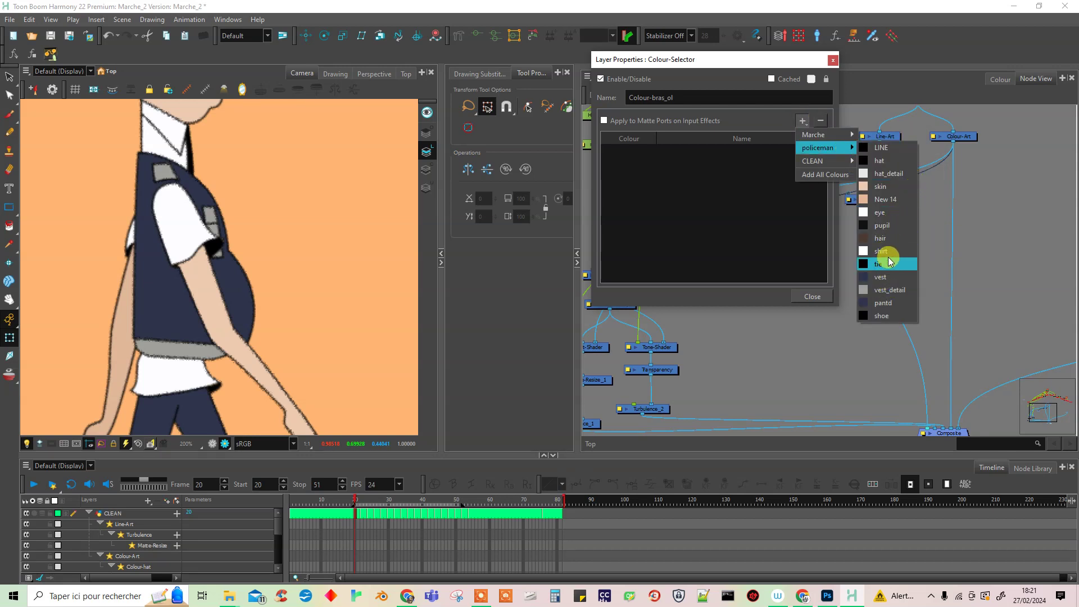
{"action": "left_click", "coordinate": [883, 188]}
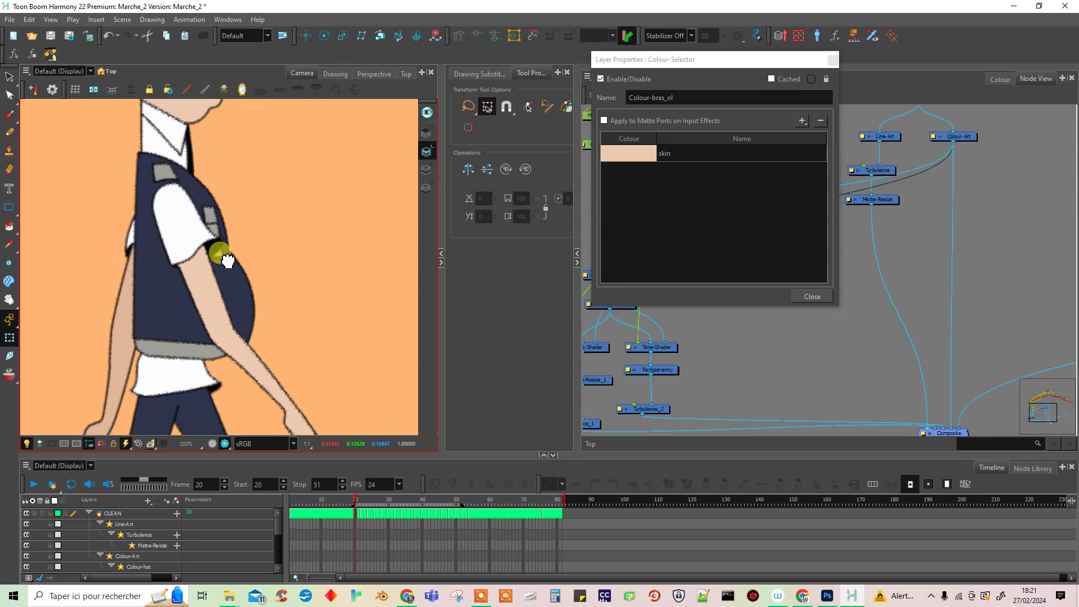
- Add the policeman palette's shirt colour to the Colour-bras_ol selector
{"action": "scroll", "coordinate": [217, 240], "scroll_direction": "up", "scroll_amount": 4}
{"action": "scroll", "coordinate": [254, 299], "scroll_direction": "down", "scroll_amount": 3}
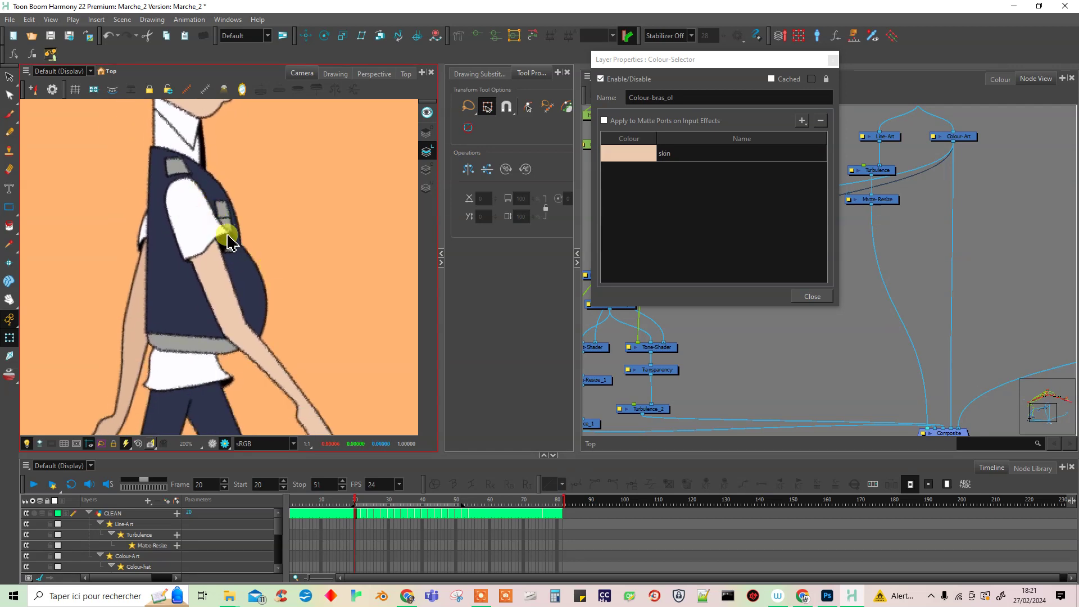
{"action": "left_click", "coordinate": [803, 121]}
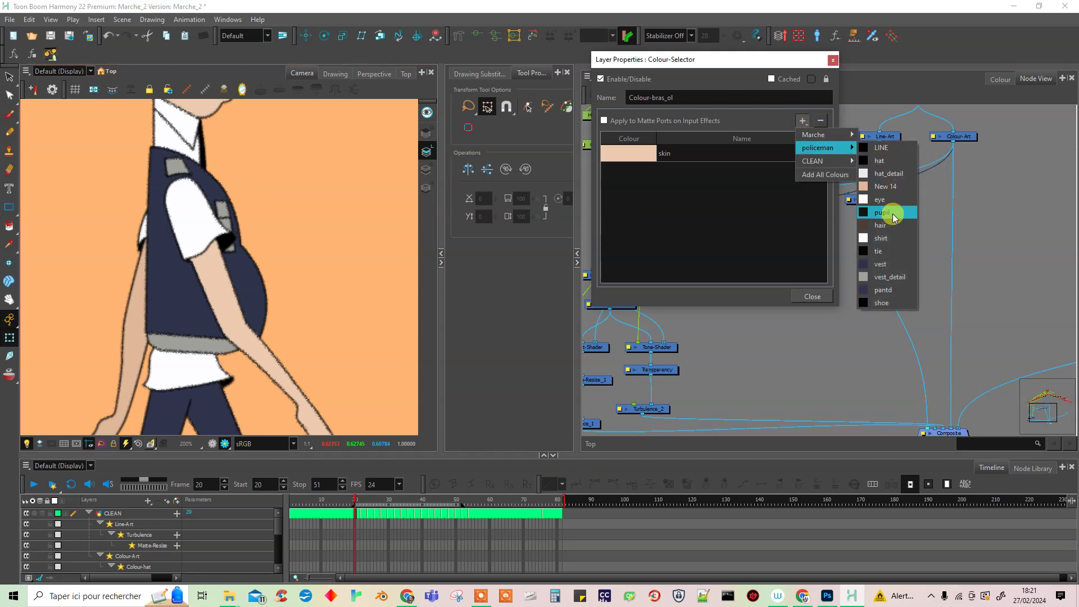
{"action": "left_click", "coordinate": [886, 238]}
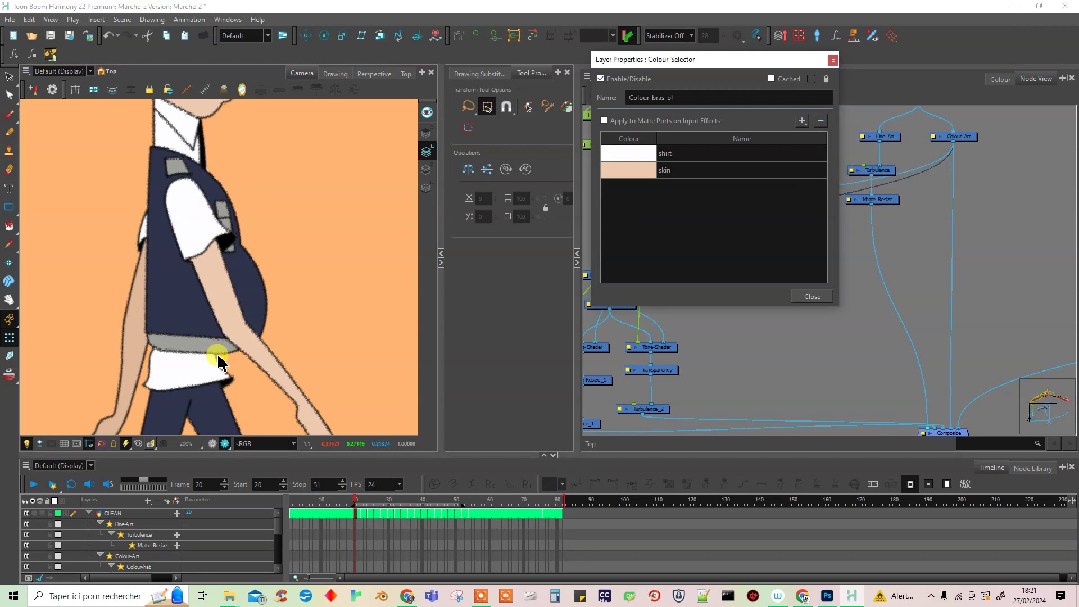
{"action": "left_click", "coordinate": [832, 60]}
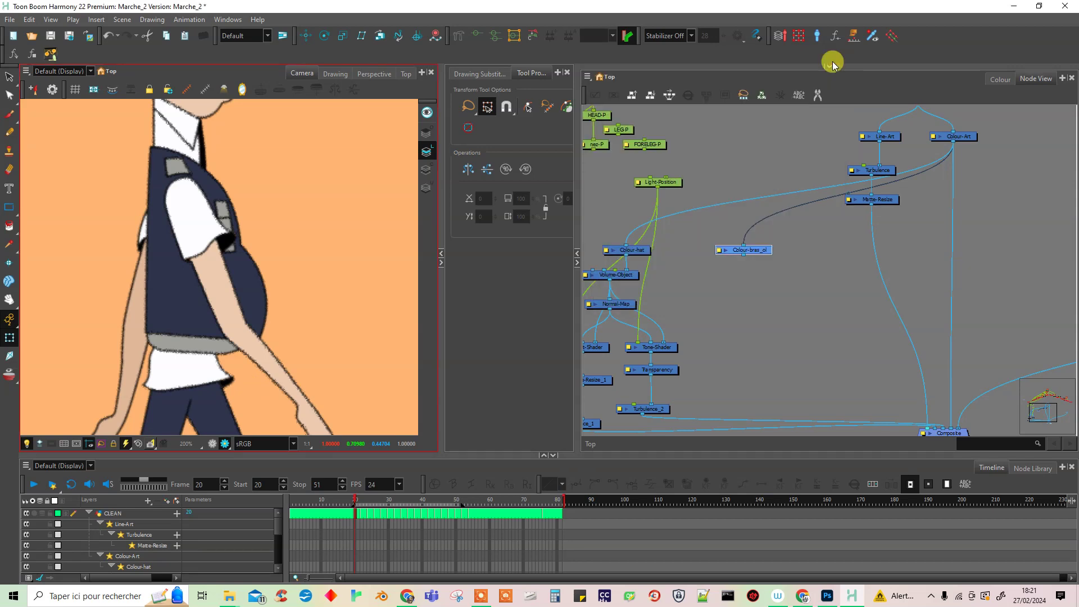
- Duplicate the hat's shading nodes from Volume-Object down to both Turbulence nodes and place the copy below Colour-bras_ol
{"action": "left_click_drag", "start_coordinate": [739, 296], "coordinate": [809, 233]}
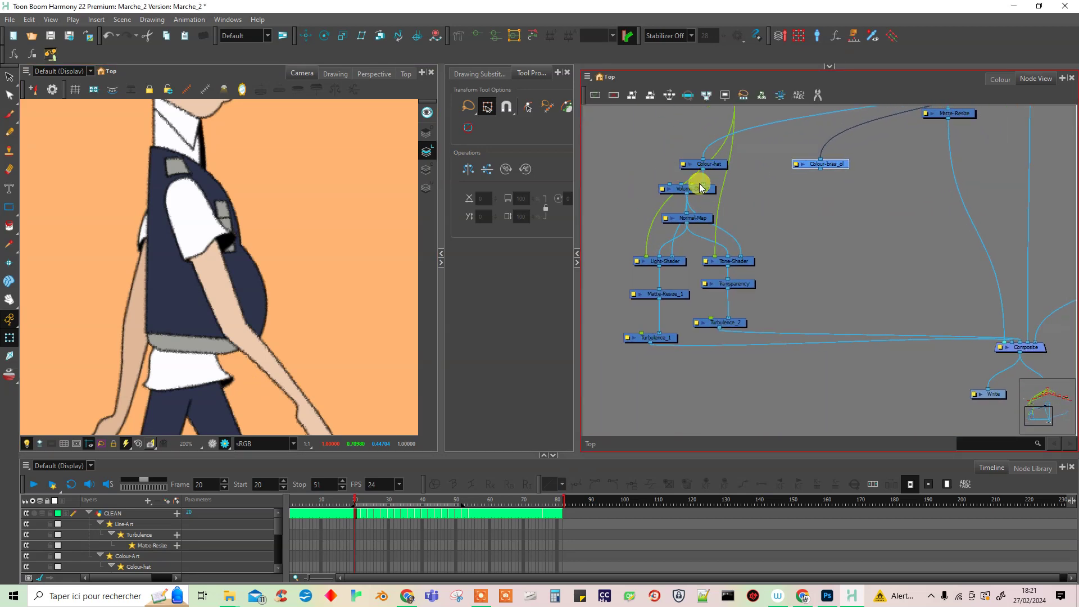
{"action": "left_click_drag", "start_coordinate": [629, 188], "coordinate": [744, 352]}
{"action": "key", "text": "ctrl+c"}
{"action": "key", "text": "ctrl+v"}
{"action": "left_click_drag", "start_coordinate": [855, 253], "coordinate": [851, 201]}
{"action": "left_click_drag", "start_coordinate": [833, 371], "coordinate": [740, 261]}
- Move the Composite, Write and Display nodes lower to free space beneath the duplicated shading nodes
{"action": "mouse_move", "coordinate": [993, 259]}
{"action": "left_mouse_down"}
{"action": "mouse_move", "coordinate": [919, 258]}
{"action": "mouse_move", "coordinate": [913, 330]}
{"action": "mouse_move", "coordinate": [927, 258]}
{"action": "left_mouse_up"}
{"action": "left_click_drag", "start_coordinate": [990, 231], "coordinate": [879, 314]}
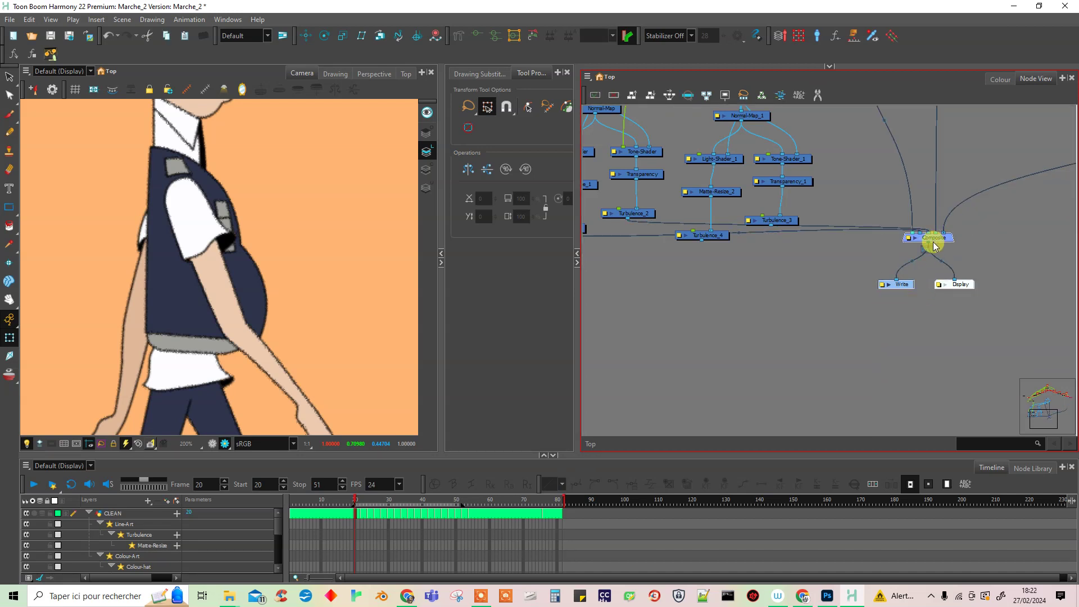
{"action": "left_click_drag", "start_coordinate": [940, 244], "coordinate": [921, 380]}
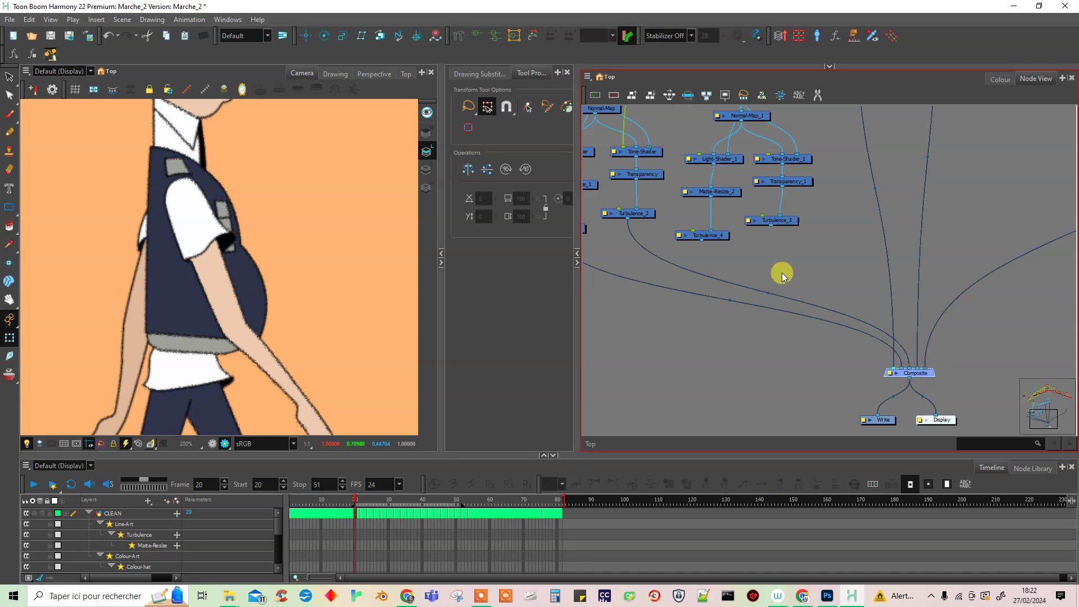
- Add a second composite node, Composite_1, joining Turbulence_4 and Turbulence_3, and feed it into the main Composite
{"action": "key", "text": "ctrl+v"}
{"action": "mouse_move", "coordinate": [703, 241]}
{"action": "left_mouse_down"}
{"action": "mouse_move", "coordinate": [906, 325]}
{"action": "mouse_move", "coordinate": [905, 369]}
{"action": "left_mouse_up"}
{"action": "mouse_move", "coordinate": [798, 273]}
{"action": "left_mouse_down"}
{"action": "mouse_move", "coordinate": [877, 321]}
{"action": "mouse_move", "coordinate": [850, 313]}
{"action": "left_mouse_up"}
{"action": "left_click", "coordinate": [864, 308]}
{"action": "left_click_drag", "start_coordinate": [725, 331], "coordinate": [751, 410]}
- Connect Light-Position to both Light-Shader_1 and Tone-Shader_1 in the arm branch
{"action": "left_click_drag", "start_coordinate": [742, 285], "coordinate": [741, 380]}
{"action": "left_click_drag", "start_coordinate": [749, 214], "coordinate": [803, 375]}
{"action": "left_click_drag", "start_coordinate": [749, 212], "coordinate": [871, 378]}
{"action": "left_click", "coordinate": [223, 221]}
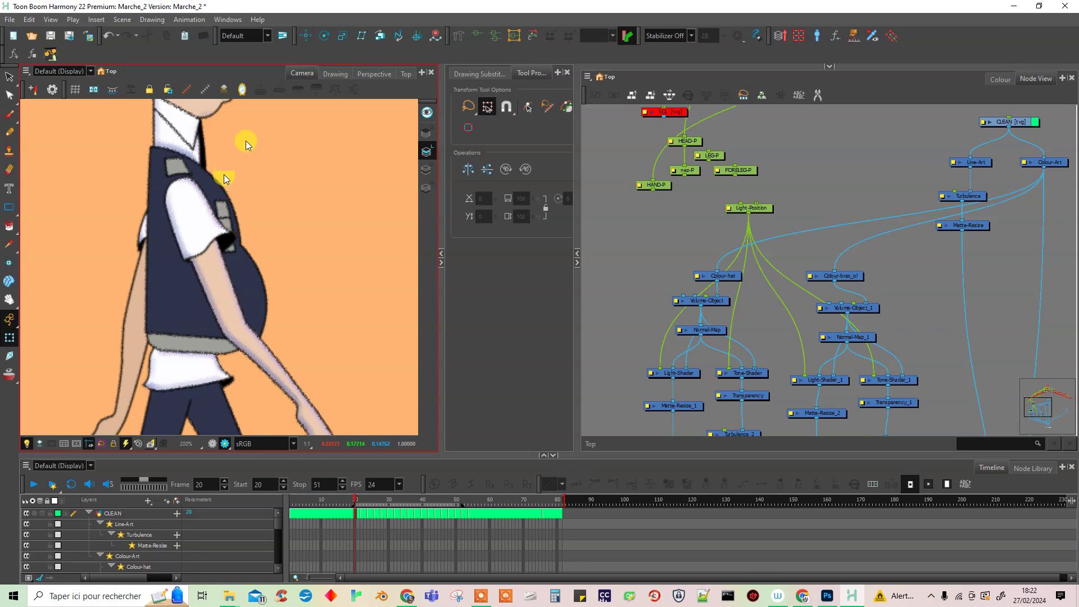
- Set Light-Shader_1's light colour to a pale yellow, RGB 230, 245, 157
{"action": "left_click_drag", "start_coordinate": [838, 412], "coordinate": [770, 306]}
{"action": "double_click", "coordinate": [751, 293]}
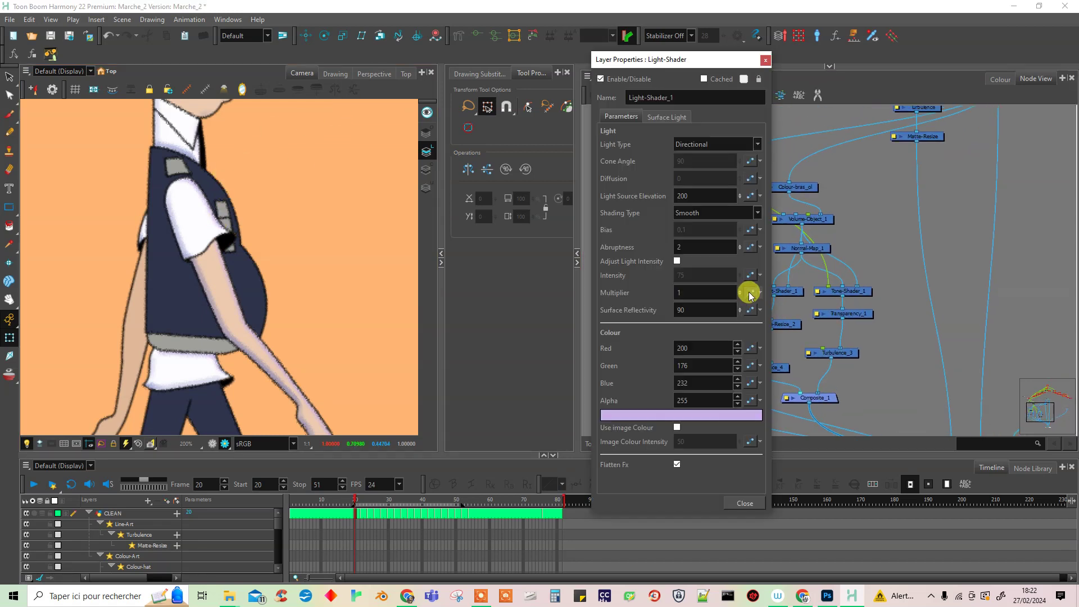
{"action": "left_click", "coordinate": [665, 417]}
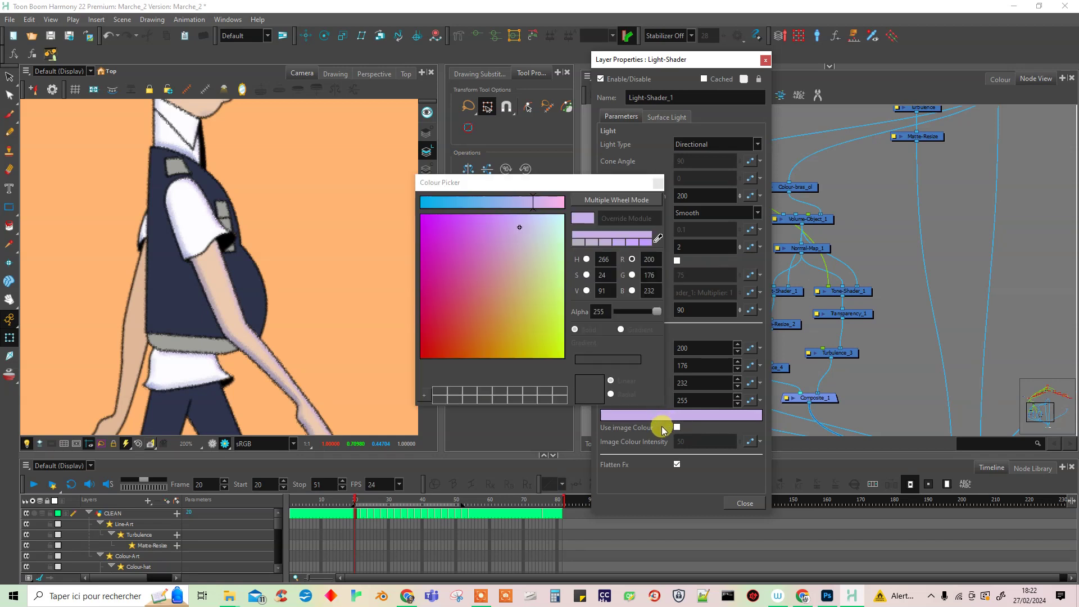
{"action": "left_click_drag", "start_coordinate": [559, 319], "coordinate": [559, 296]}
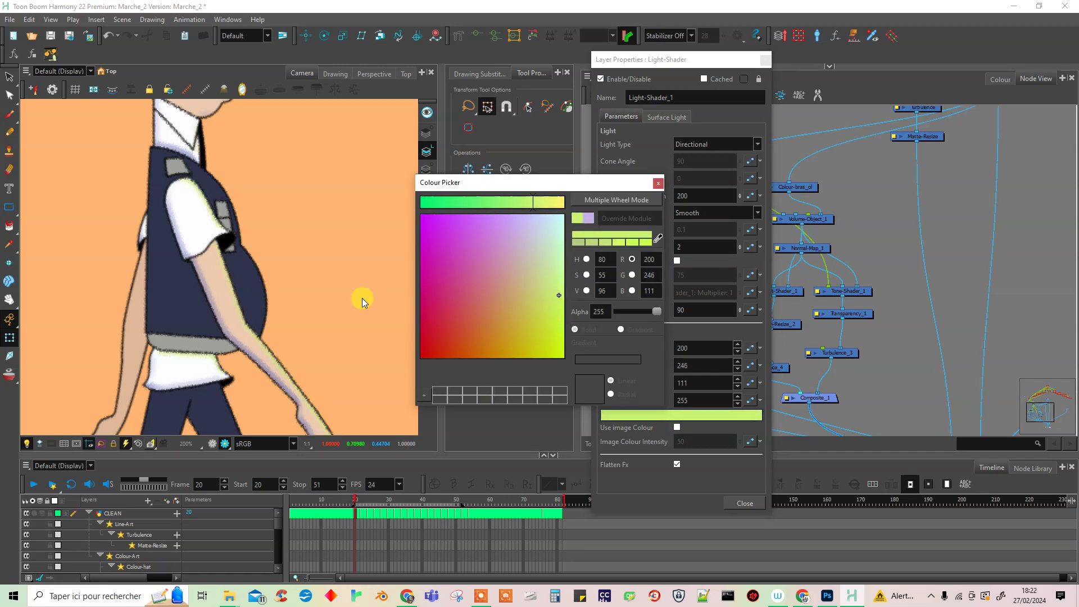
{"action": "left_click_drag", "start_coordinate": [288, 241], "coordinate": [348, 304]}
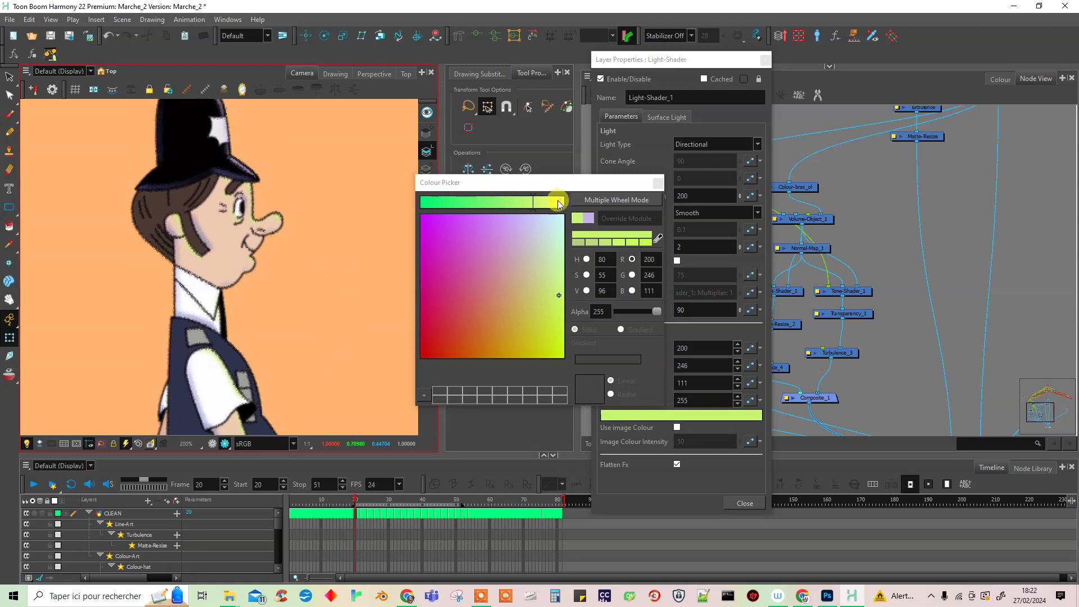
{"action": "left_click", "coordinate": [554, 203]}
{"action": "left_click_drag", "start_coordinate": [550, 208], "coordinate": [560, 206]}
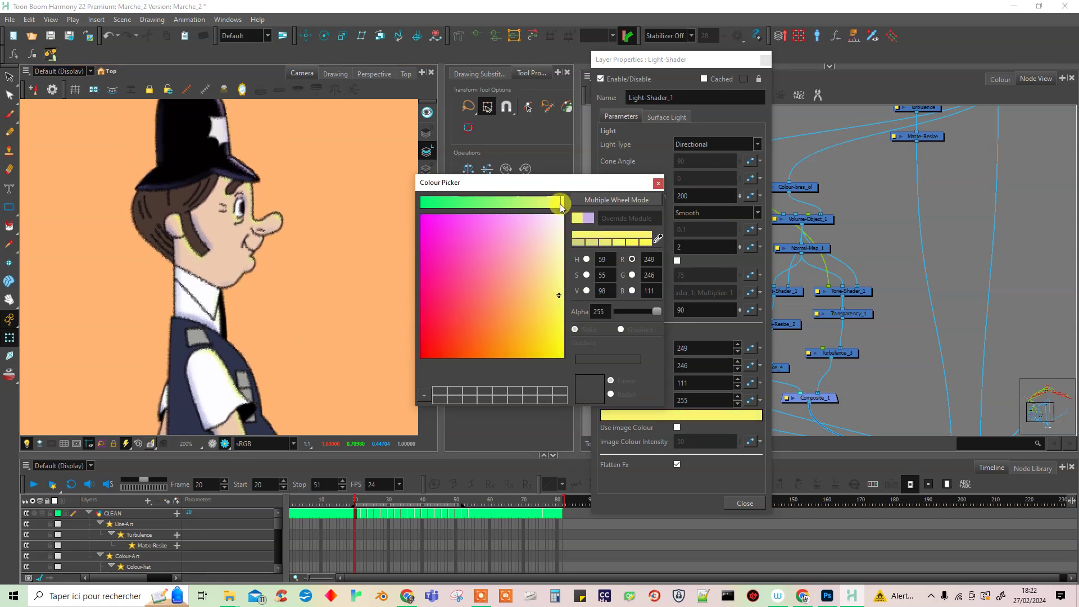
{"action": "mouse_move", "coordinate": [552, 292]}
{"action": "left_mouse_down"}
{"action": "mouse_move", "coordinate": [537, 232]}
{"action": "mouse_move", "coordinate": [549, 226]}
{"action": "mouse_move", "coordinate": [473, 207]}
{"action": "mouse_move", "coordinate": [534, 207]}
{"action": "left_mouse_up"}
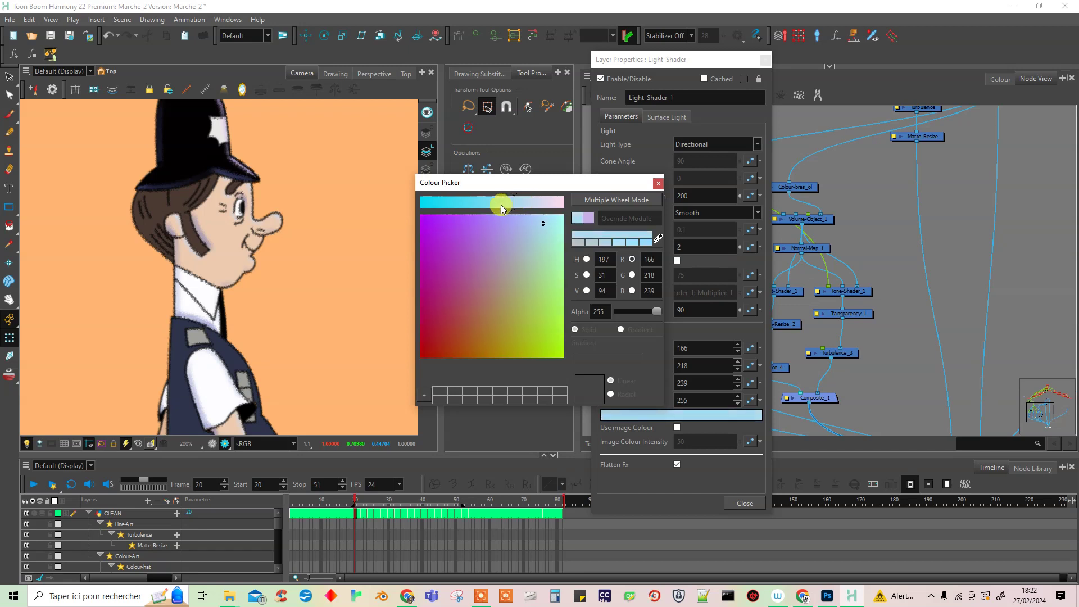
{"action": "mouse_move", "coordinate": [555, 213]}
{"action": "left_mouse_down"}
{"action": "mouse_move", "coordinate": [551, 270]}
{"action": "mouse_move", "coordinate": [528, 298]}
{"action": "mouse_move", "coordinate": [559, 253]}
{"action": "mouse_move", "coordinate": [555, 313]}
{"action": "mouse_move", "coordinate": [560, 288]}
{"action": "mouse_move", "coordinate": [491, 256]}
{"action": "mouse_move", "coordinate": [471, 273]}
{"action": "mouse_move", "coordinate": [441, 352]}
{"action": "mouse_move", "coordinate": [427, 248]}
{"action": "mouse_move", "coordinate": [549, 238]}
{"action": "mouse_move", "coordinate": [582, 224]}
{"action": "mouse_move", "coordinate": [585, 265]}
{"action": "mouse_move", "coordinate": [552, 303]}
{"action": "mouse_move", "coordinate": [558, 269]}
{"action": "left_mouse_up"}
{"action": "left_click", "coordinate": [558, 204]}
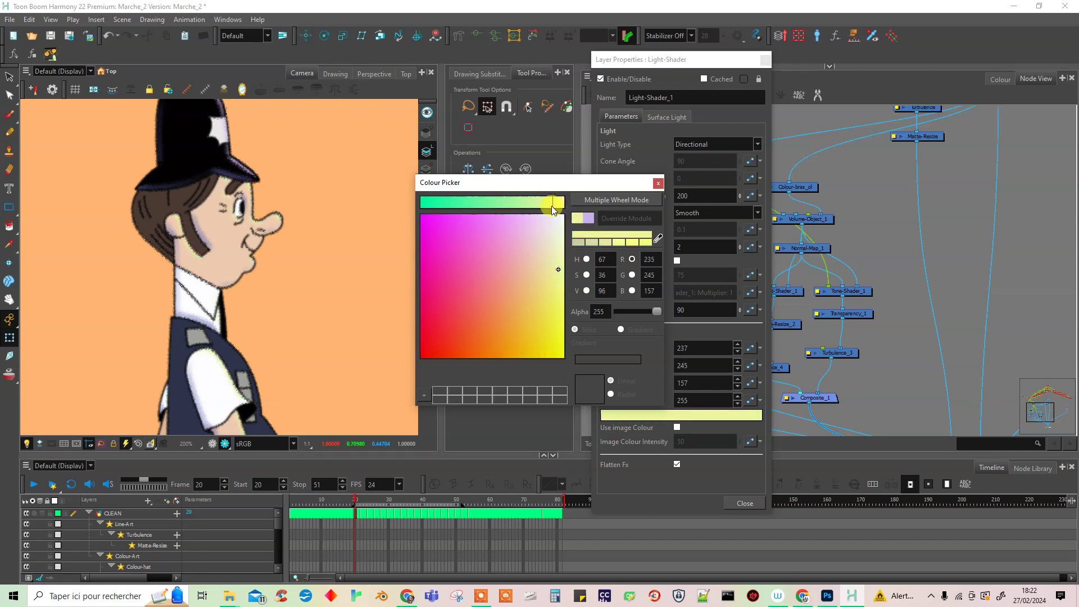
{"action": "left_click", "coordinate": [658, 183]}
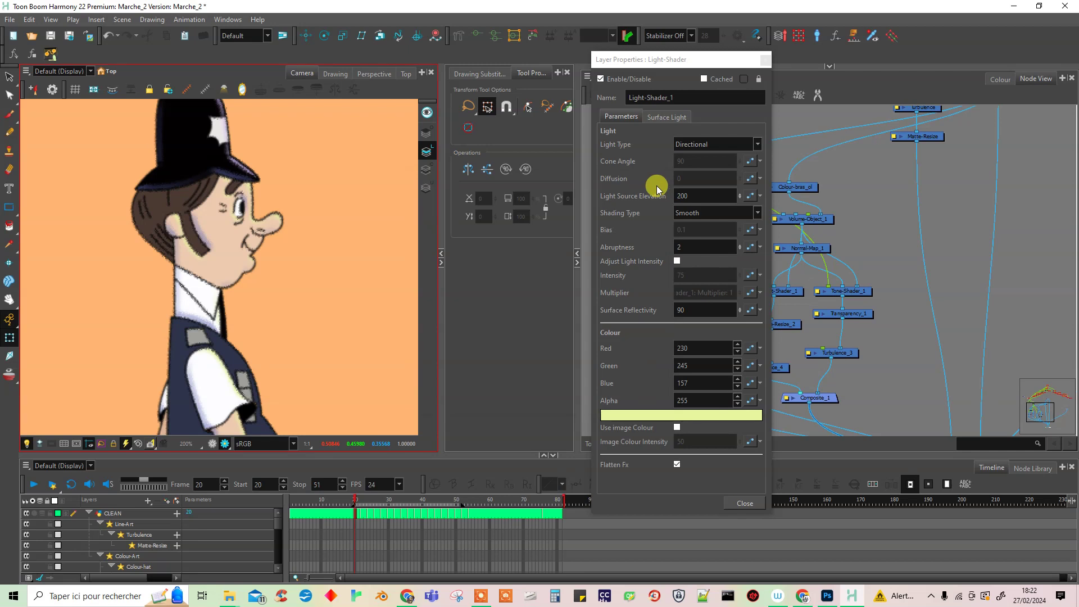
{"action": "left_click", "coordinate": [765, 59]}
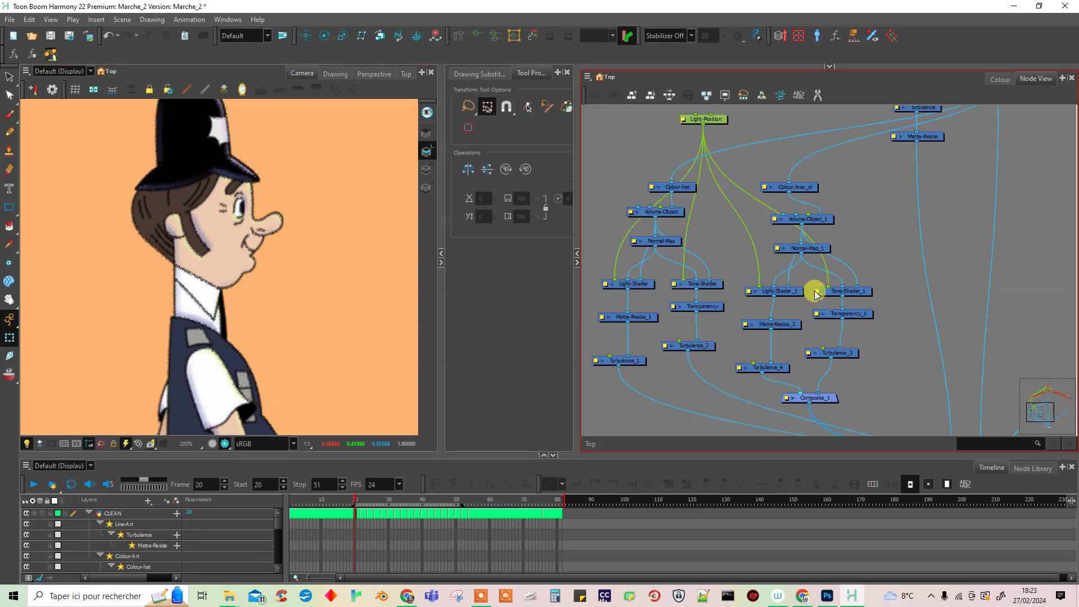
- Set Tone-Shader_1's colour to a dark crimson, RGB 100, 10, 48
{"action": "double_click", "coordinate": [822, 291]}
{"action": "left_click", "coordinate": [671, 416]}
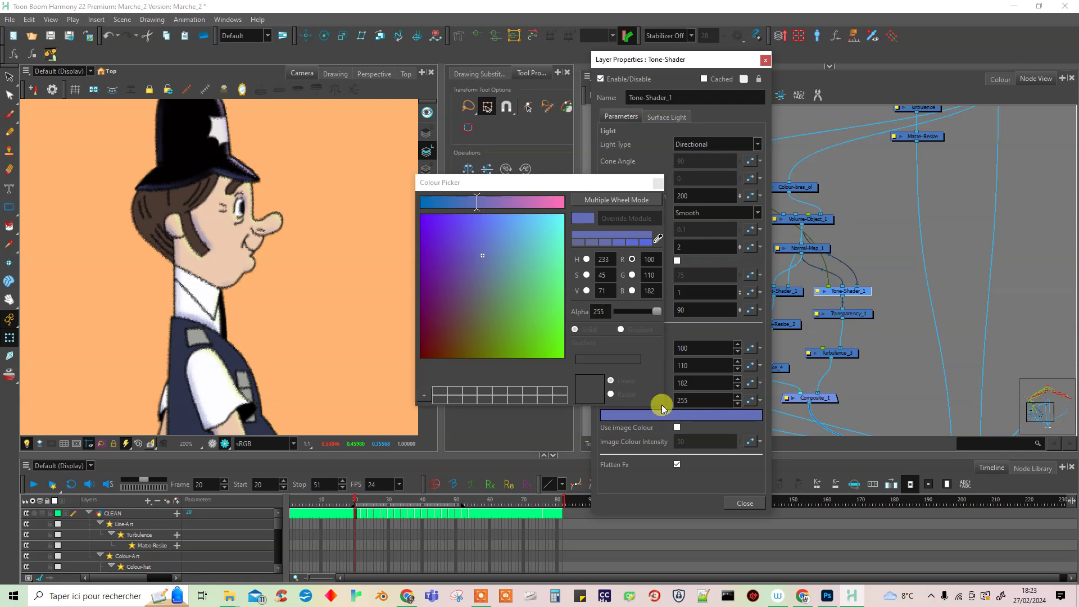
{"action": "left_click", "coordinate": [429, 320]}
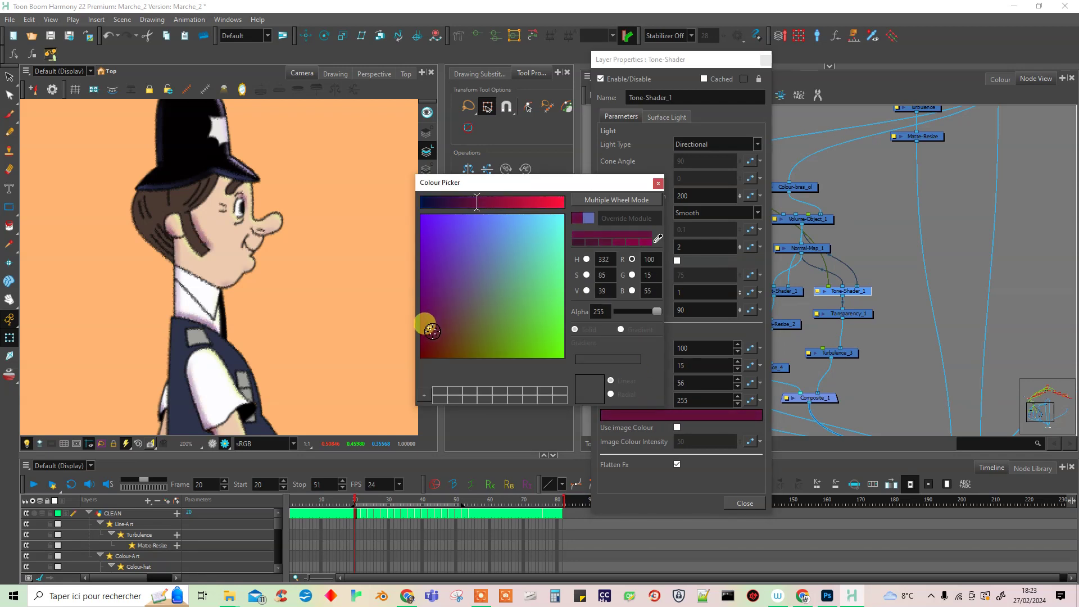
{"action": "left_click", "coordinate": [658, 184]}
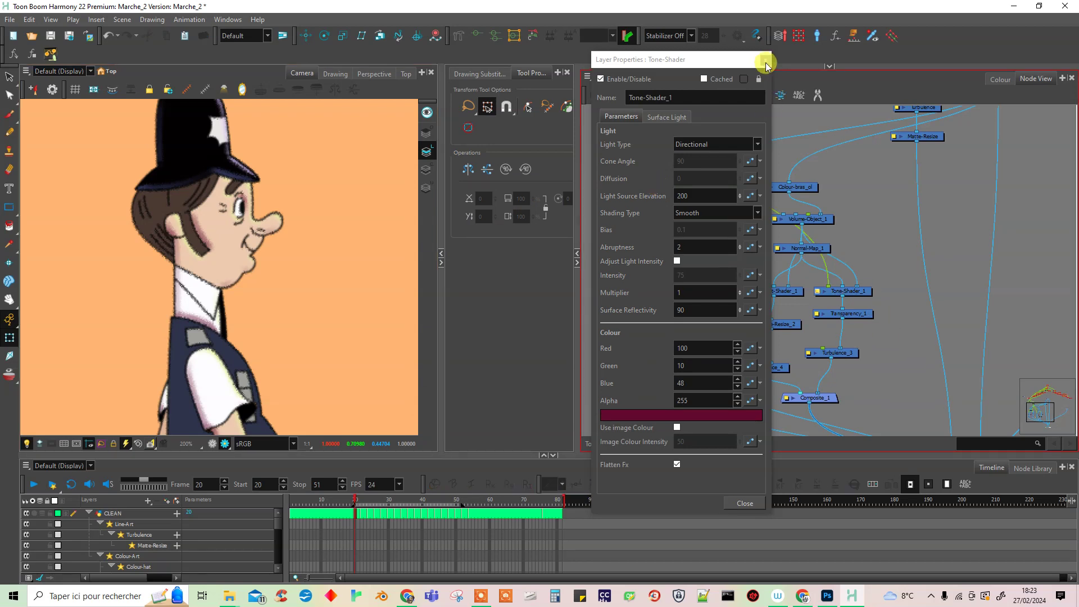
{"action": "left_click", "coordinate": [766, 59]}
- Space out Turbulence_3 and Transparency_1, and insert a Blending node between Tone-Shader_1 and Transparency_1
{"action": "left_click_drag", "start_coordinate": [853, 352], "coordinate": [843, 286]}
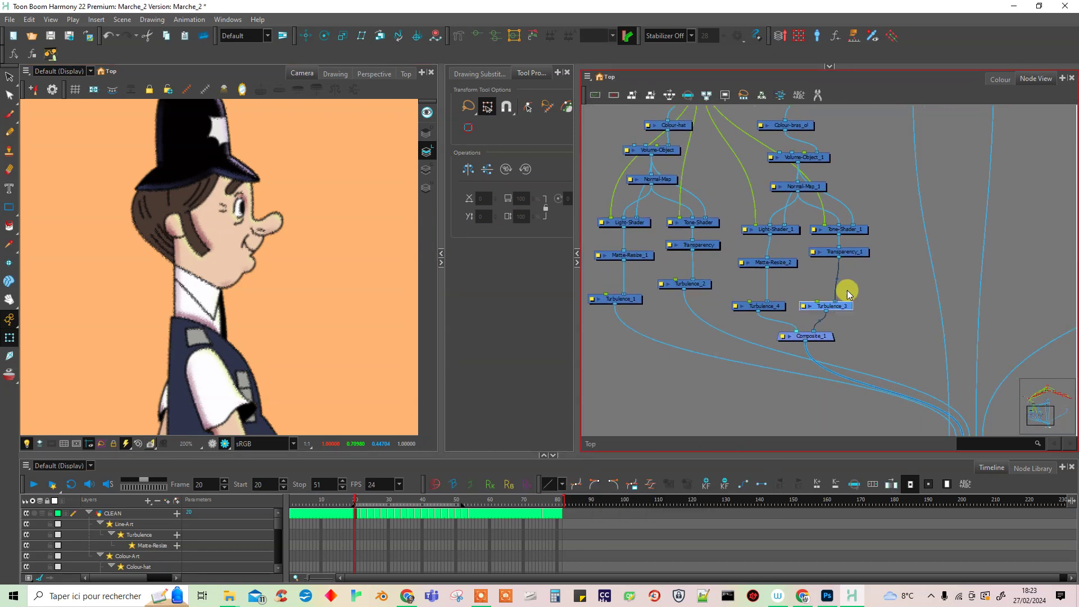
{"action": "left_click", "coordinate": [853, 263]}
{"action": "left_click", "coordinate": [848, 275]}
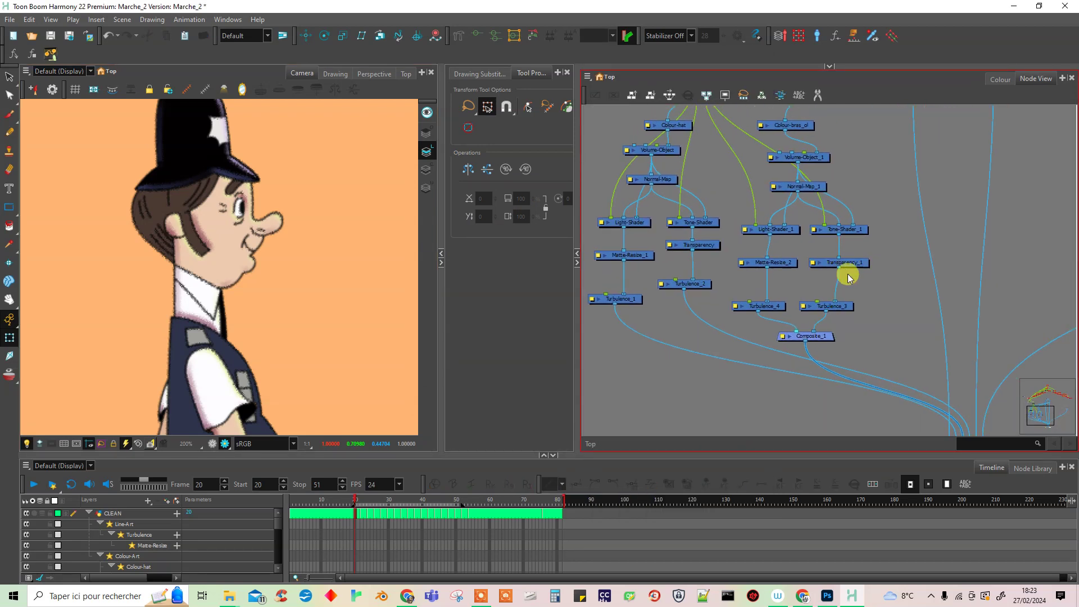
{"action": "key", "text": "Tab"}
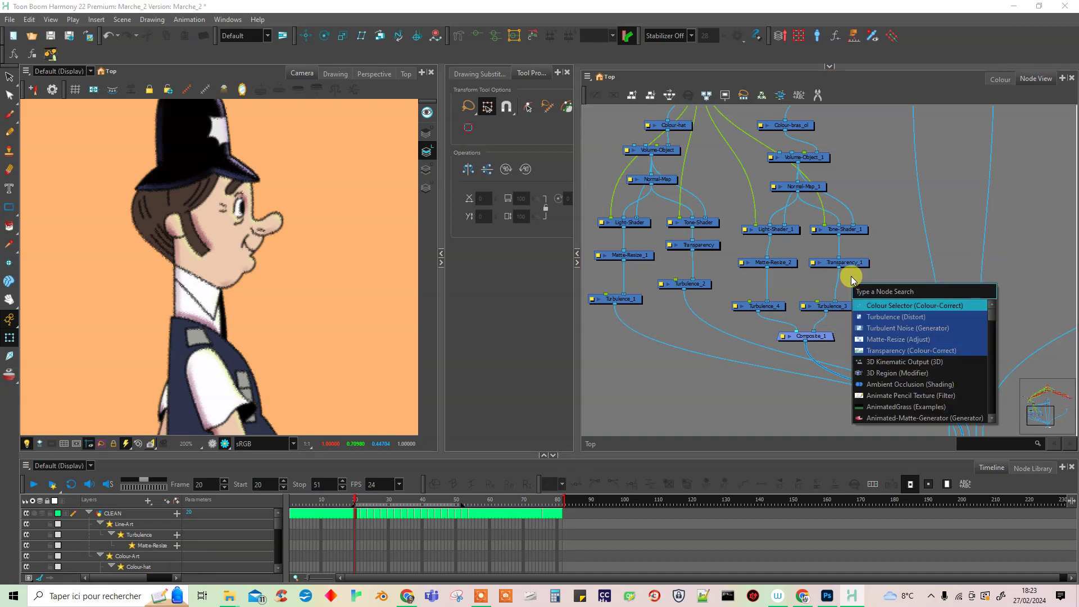
{"action": "type", "text": "blend"}
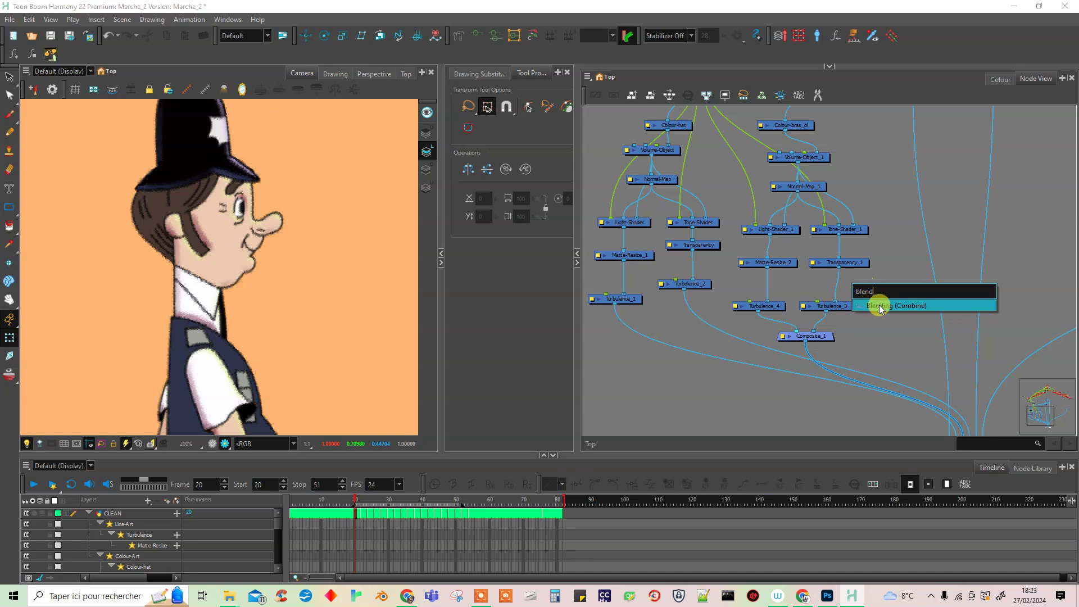
{"action": "left_click", "coordinate": [874, 307]}
{"action": "left_click", "coordinate": [849, 251]}
- Set the Blending node's blend mode to Multiply
{"action": "double_click", "coordinate": [821, 246]}
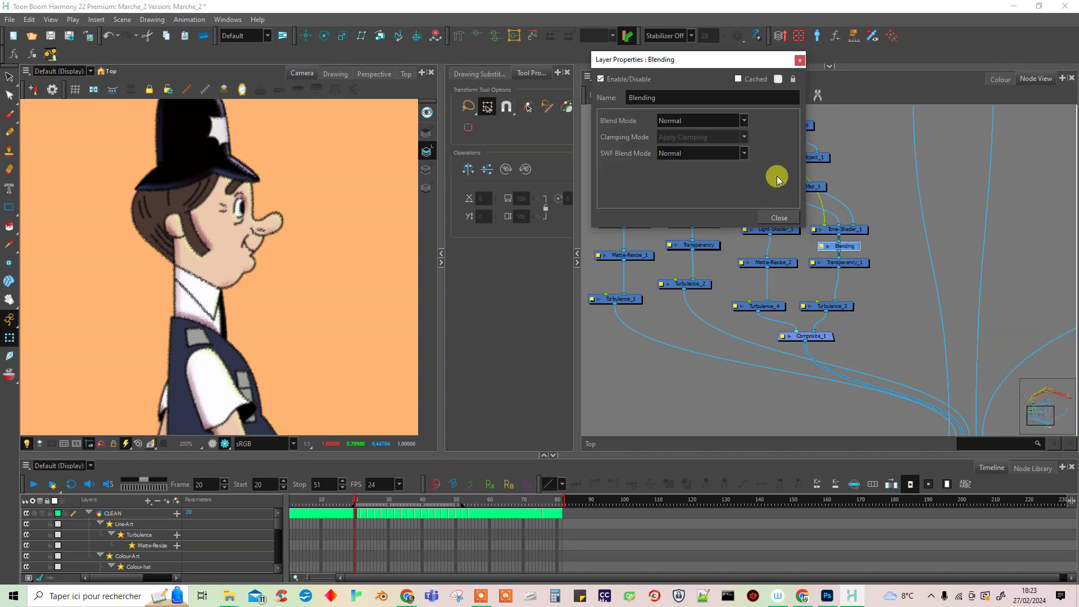
{"action": "left_click", "coordinate": [744, 120]}
{"action": "left_click", "coordinate": [720, 206]}
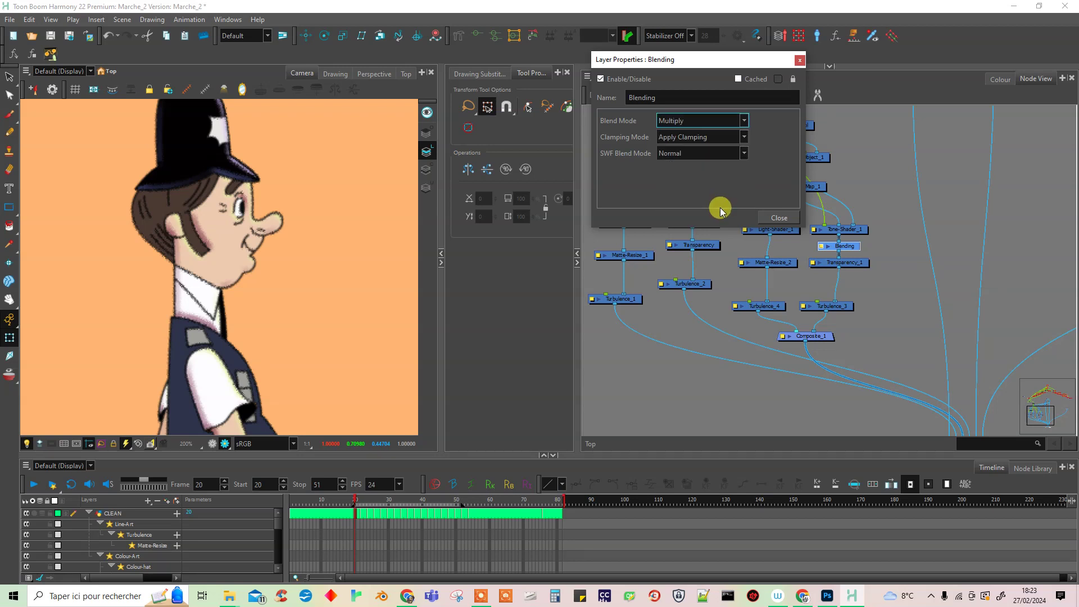
- Try the Overlay blend mode on the Blending node and disable Transparency_1 for comparison
{"action": "left_click", "coordinate": [743, 121]}
{"action": "left_click_drag", "start_coordinate": [745, 138], "coordinate": [740, 165]}
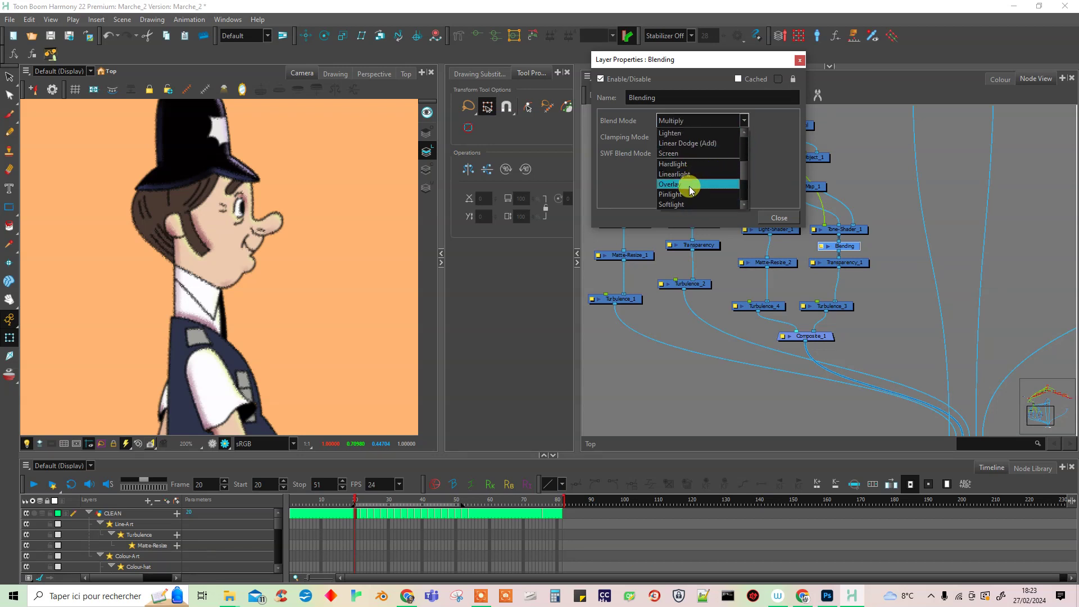
{"action": "left_click", "coordinate": [690, 186]}
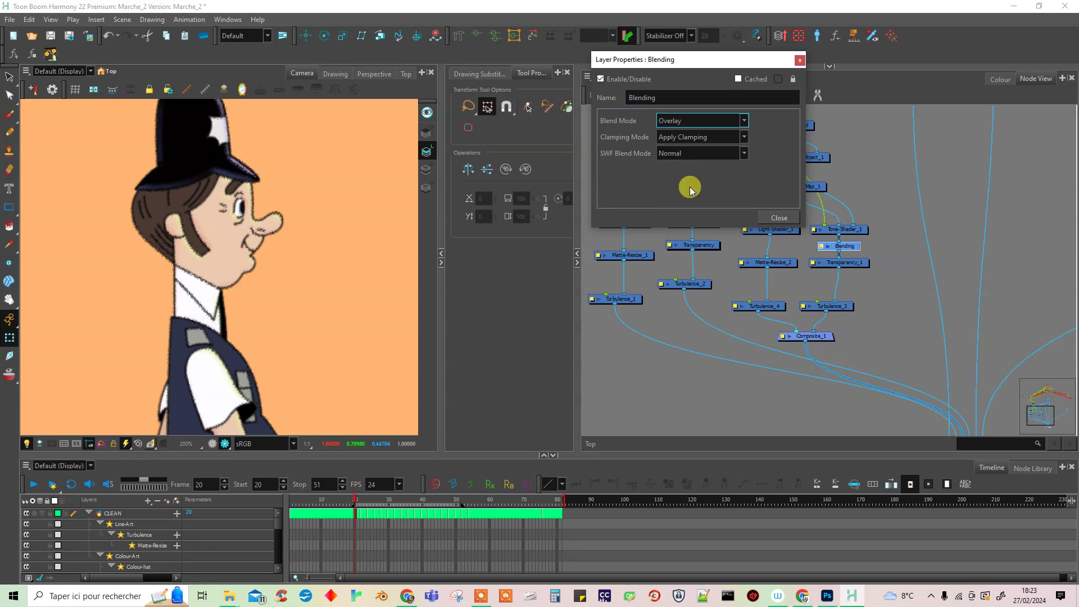
{"action": "left_click", "coordinate": [744, 121]}
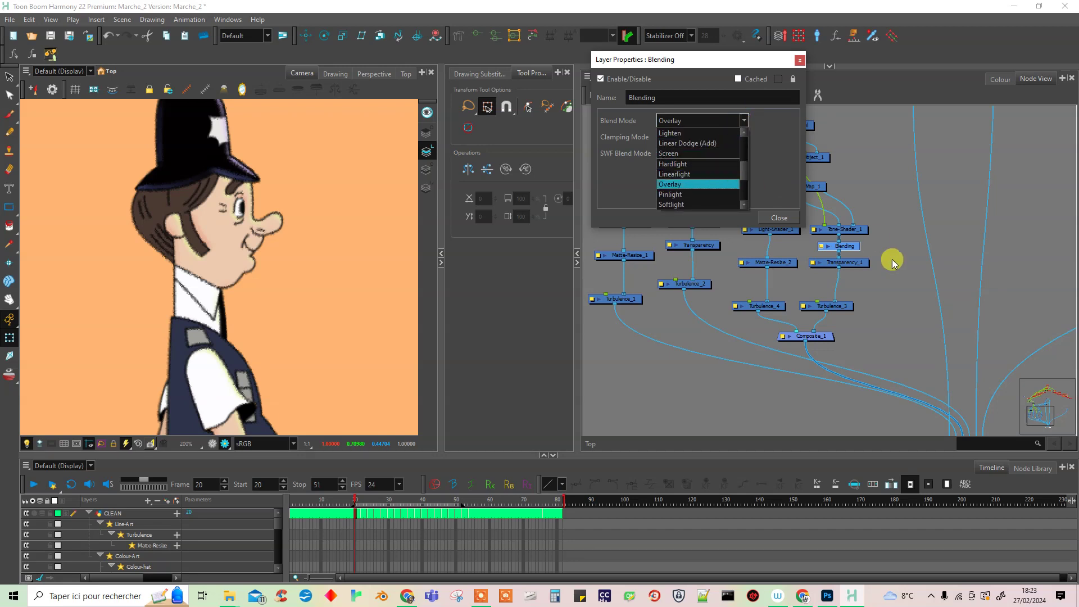
{"action": "left_click", "coordinate": [852, 264]}
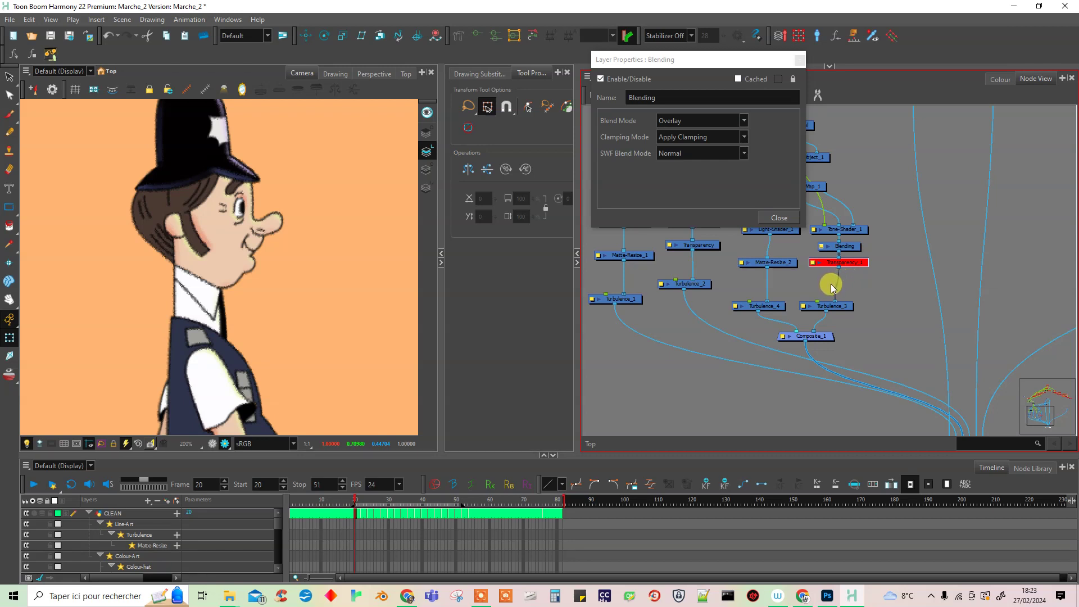
- Return the Blending node's blend mode to Multiply and re-enable Transparency_1
{"action": "left_click", "coordinate": [744, 120]}
{"action": "scroll", "coordinate": [713, 163], "scroll_direction": "up", "scroll_amount": 5}
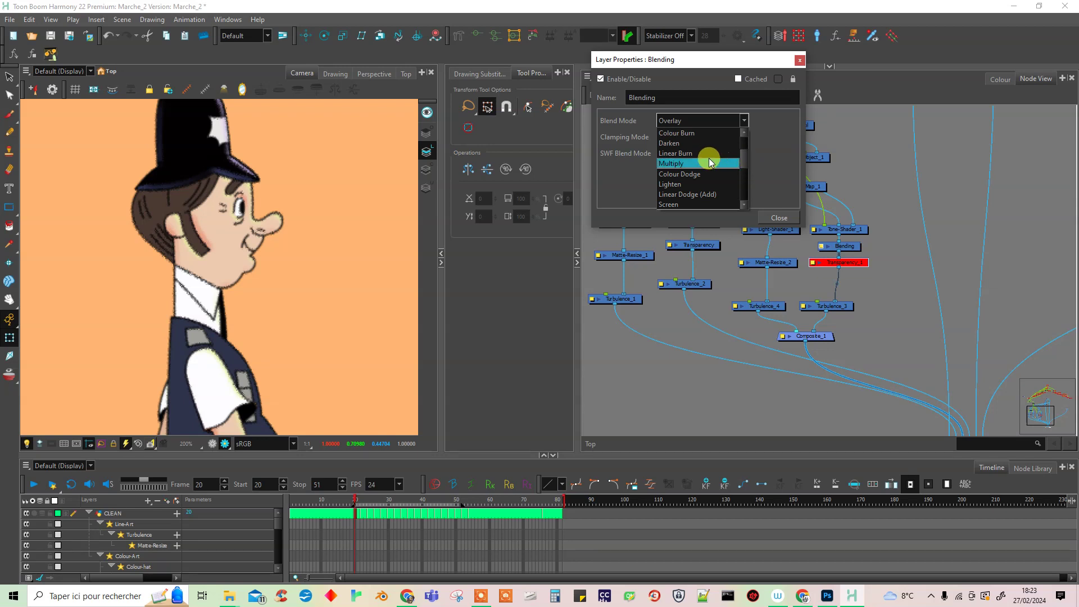
{"action": "left_click", "coordinate": [709, 163]}
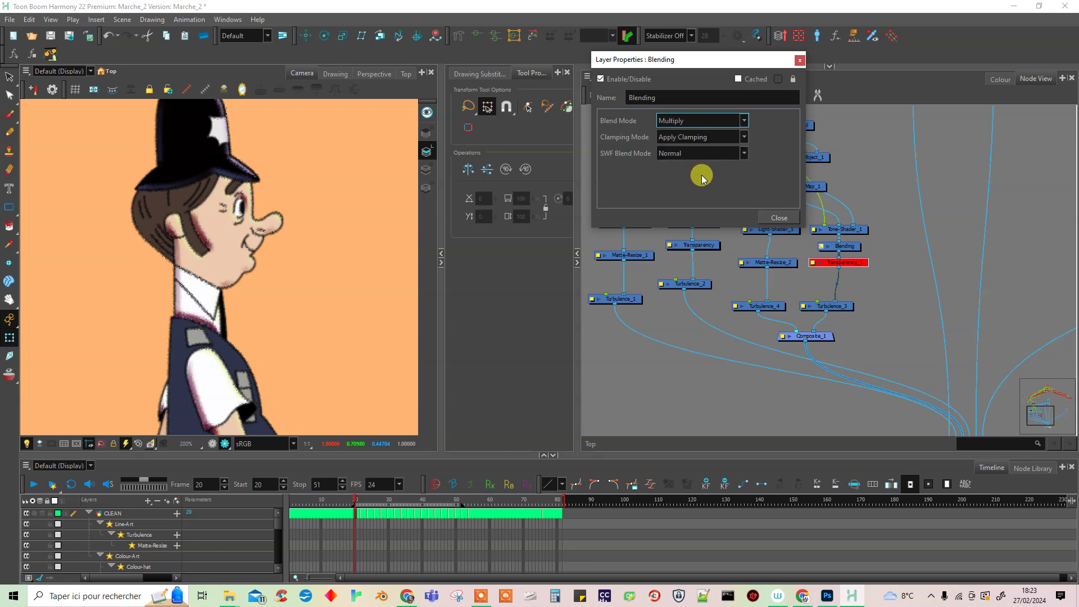
{"action": "left_click", "coordinate": [798, 61]}
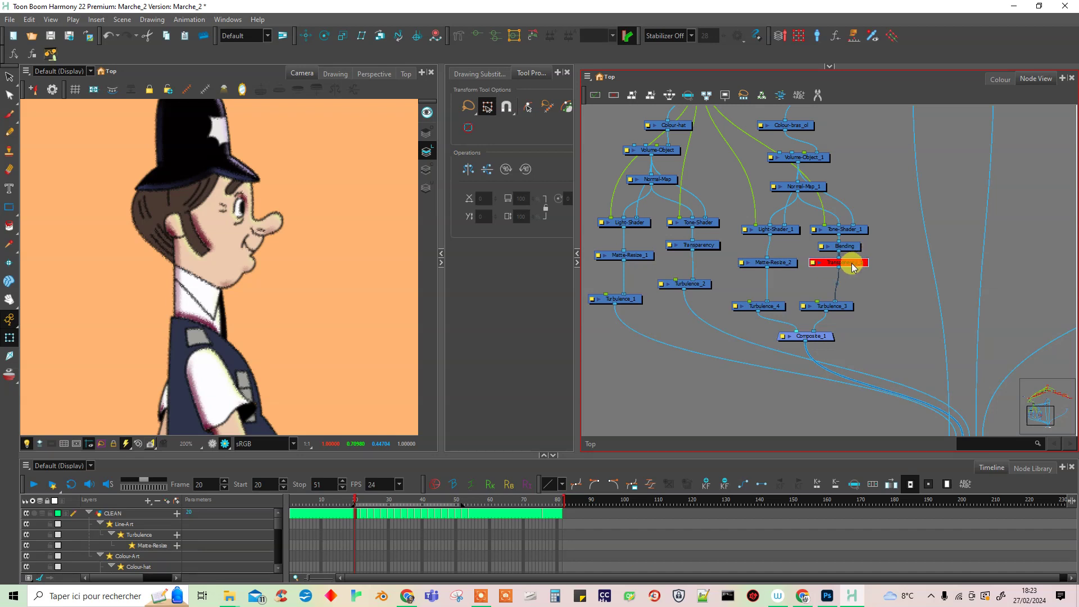
{"action": "left_click", "coordinate": [848, 267]}
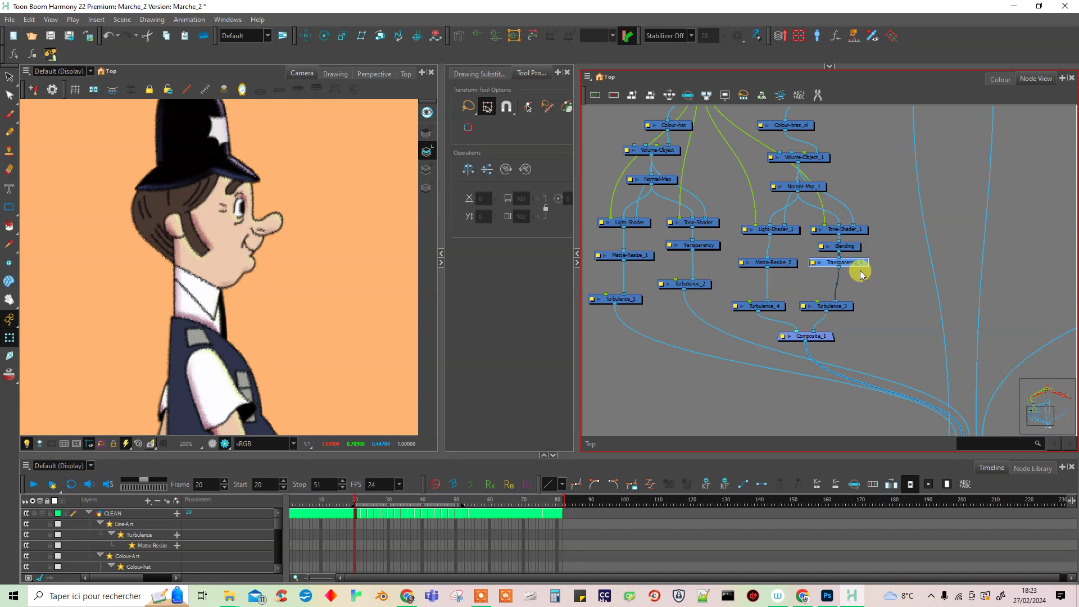
- Review the properties of the Transparency_1 node
{"action": "double_click", "coordinate": [815, 262]}
{"action": "left_click_drag", "start_coordinate": [758, 92], "coordinate": [754, 95]}
{"action": "left_click", "coordinate": [785, 59]}
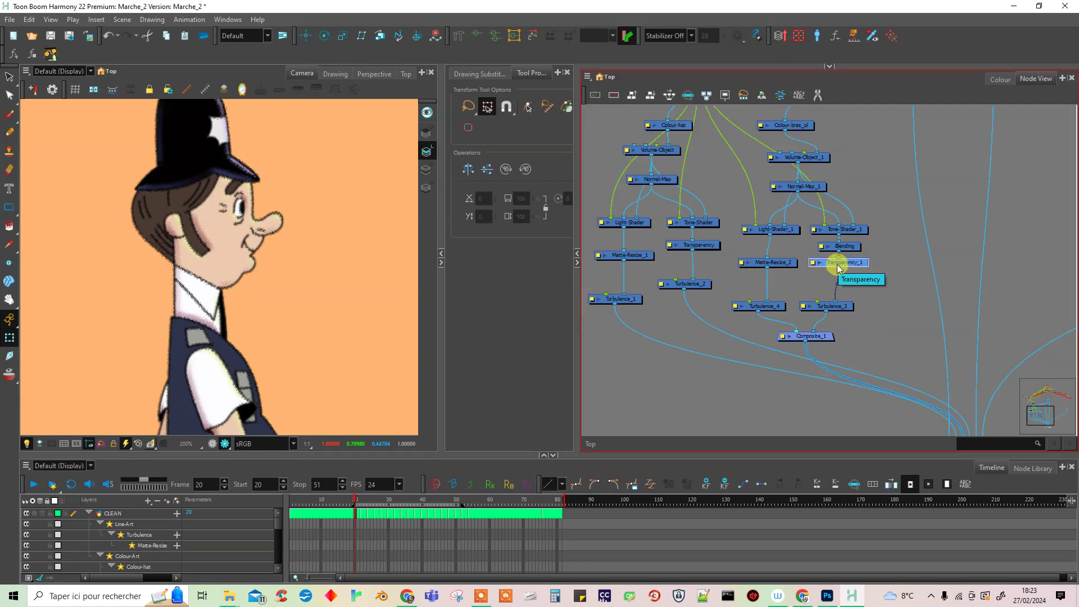
- Move Composite_1 and Turbulence_2 lower to make room for extra nodes above them
{"action": "left_click", "coordinate": [727, 379]}
{"action": "left_click_drag", "start_coordinate": [751, 384], "coordinate": [760, 402]}
{"action": "left_click_drag", "start_coordinate": [831, 354], "coordinate": [834, 370]}
{"action": "left_click_drag", "start_coordinate": [703, 303], "coordinate": [698, 320]}
- Copy Matte-Resize_1 and insert copies between Transparency and Turbulence_2 and between Transparency_1 and Turbulence_3
{"action": "left_click", "coordinate": [647, 274]}
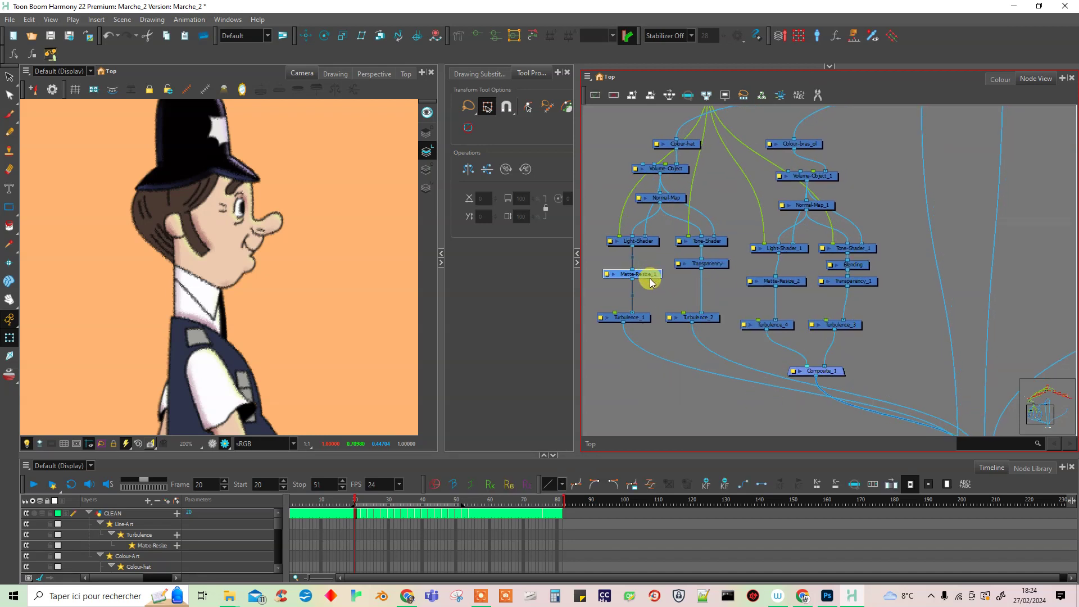
{"action": "key", "text": "ctrl+c"}
{"action": "key", "text": "ctrl+v"}
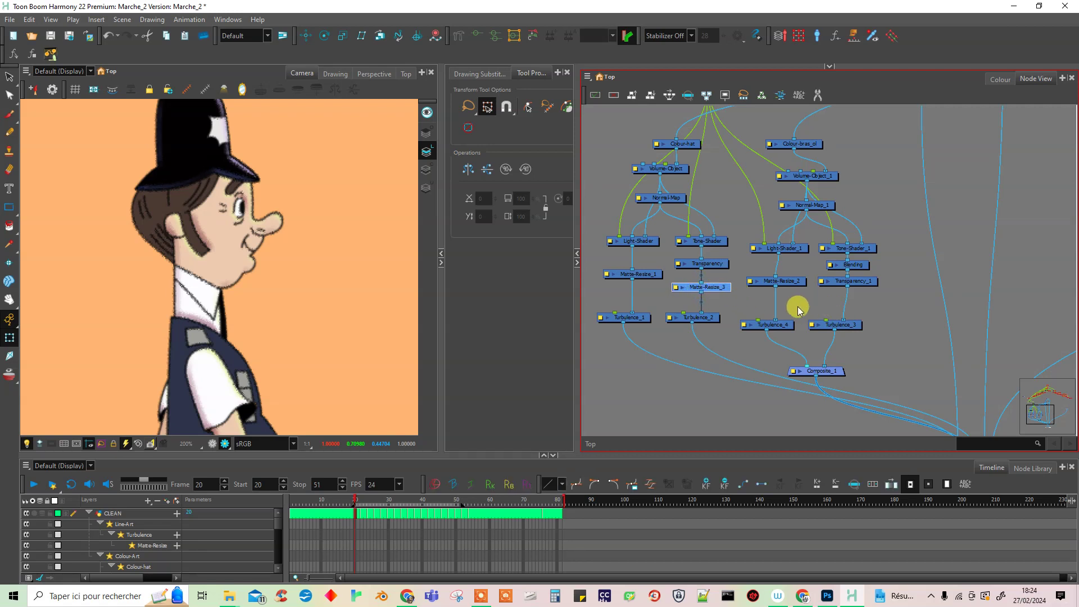
{"action": "key", "text": "ctrl+v"}
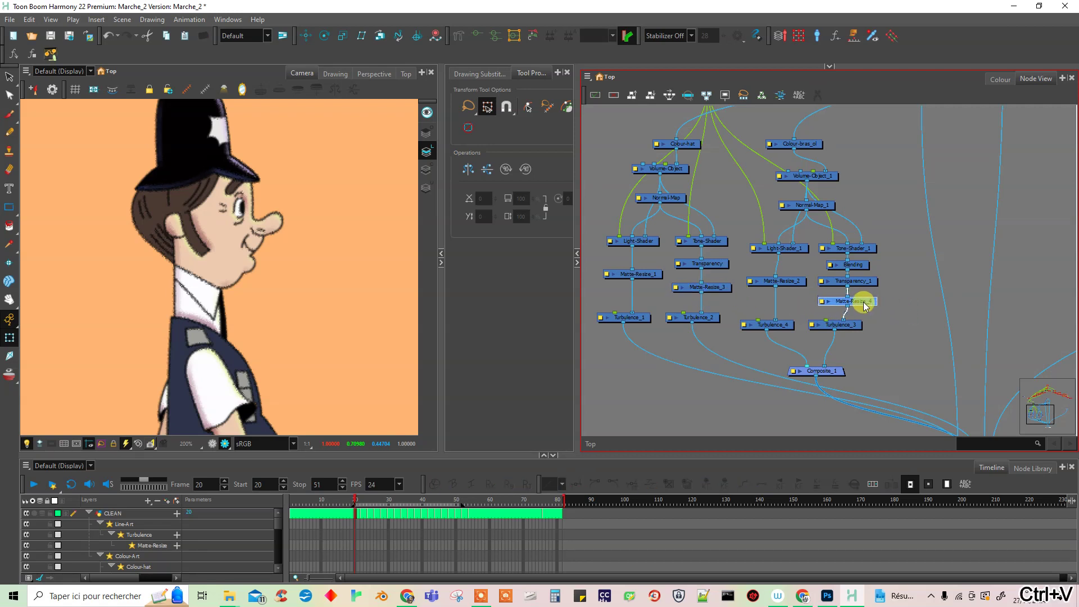
{"action": "left_click", "coordinate": [836, 325]}
{"action": "left_click_drag", "start_coordinate": [275, 380], "coordinate": [279, 319]}
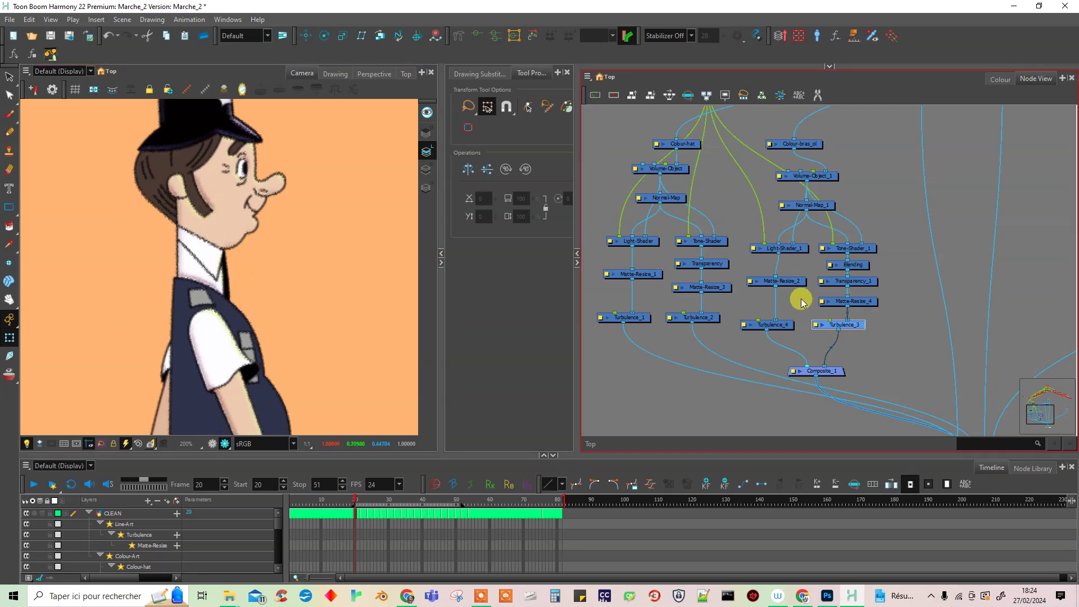
{"action": "scroll", "coordinate": [244, 315], "scroll_direction": "down", "scroll_amount": 2}
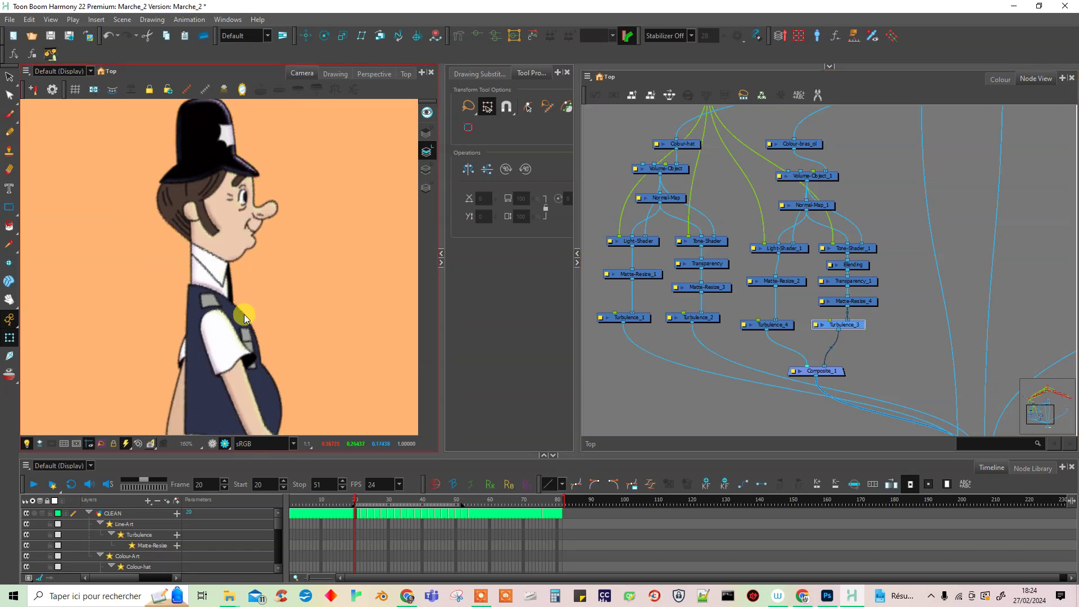
- Examine the shading on the character's head, uniform, shirt and arms up close
{"action": "left_click_drag", "start_coordinate": [312, 360], "coordinate": [288, 271]}
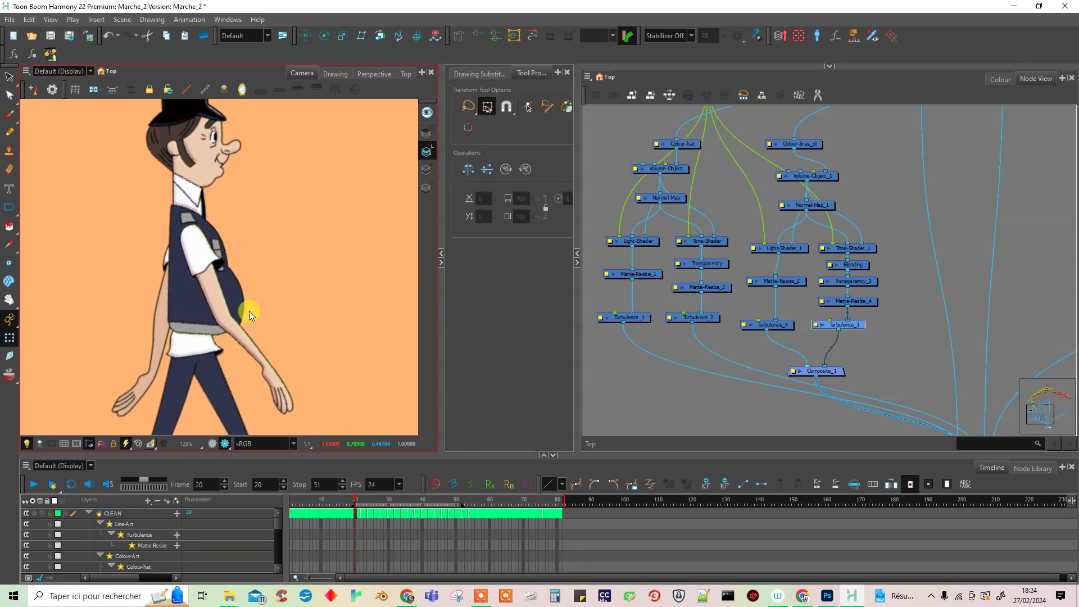
{"action": "scroll", "coordinate": [212, 291], "scroll_direction": "up", "scroll_amount": 2}
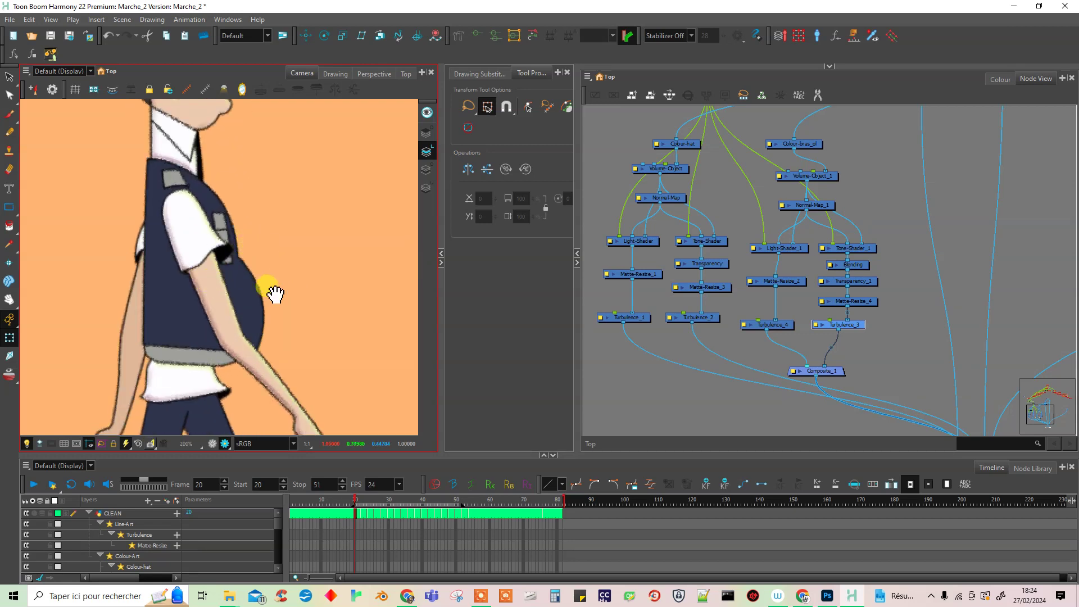
{"action": "left_click_drag", "start_coordinate": [275, 293], "coordinate": [288, 264]}
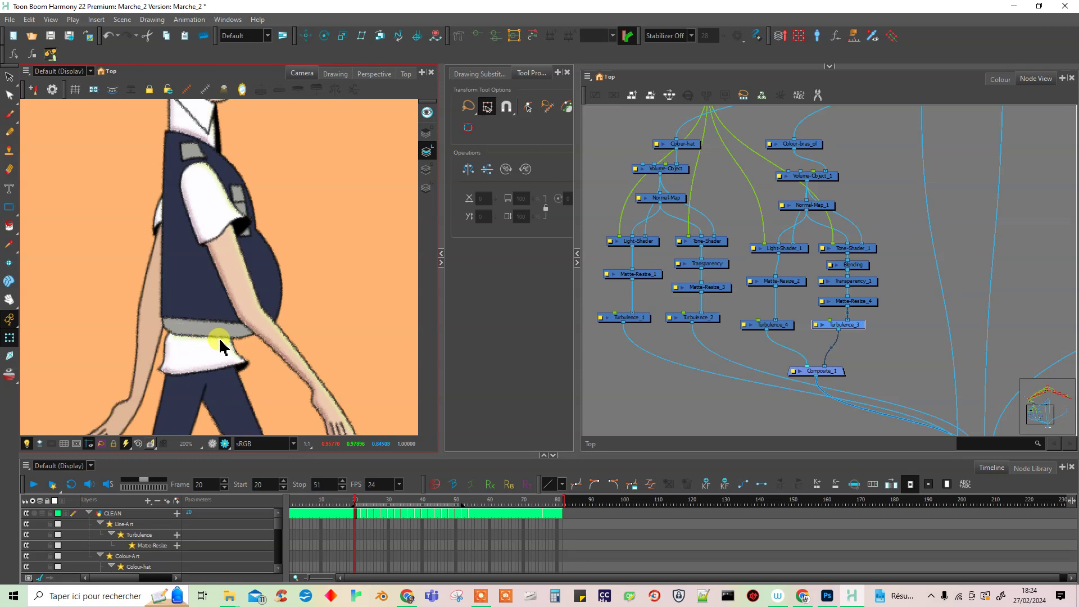
{"action": "left_click_drag", "start_coordinate": [296, 231], "coordinate": [298, 334]}
{"action": "left_click_drag", "start_coordinate": [296, 268], "coordinate": [298, 323]}
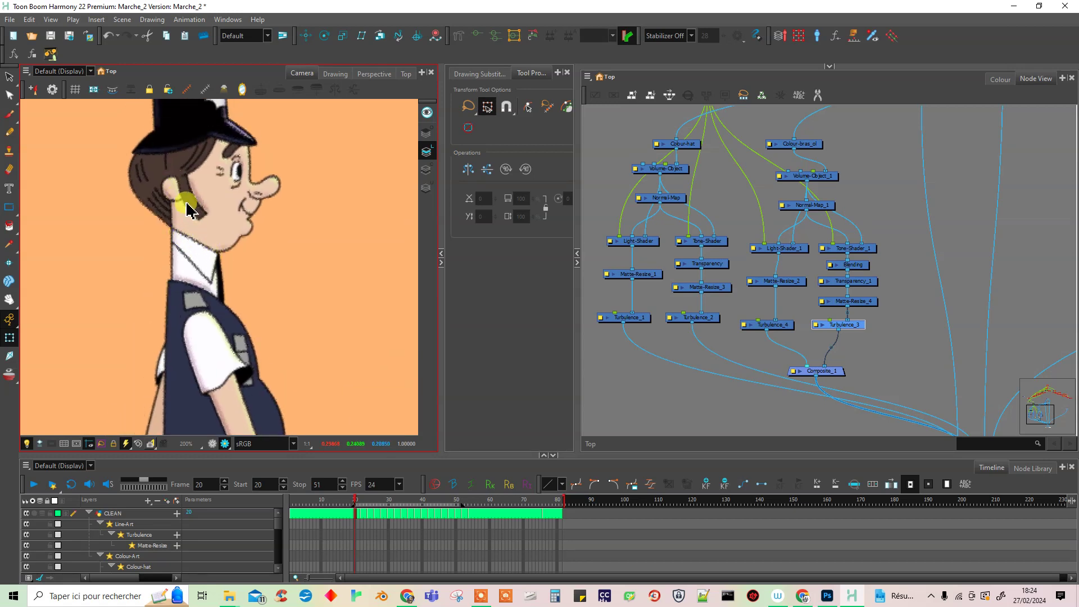
{"action": "scroll", "coordinate": [275, 248], "scroll_direction": "up", "scroll_amount": 1}
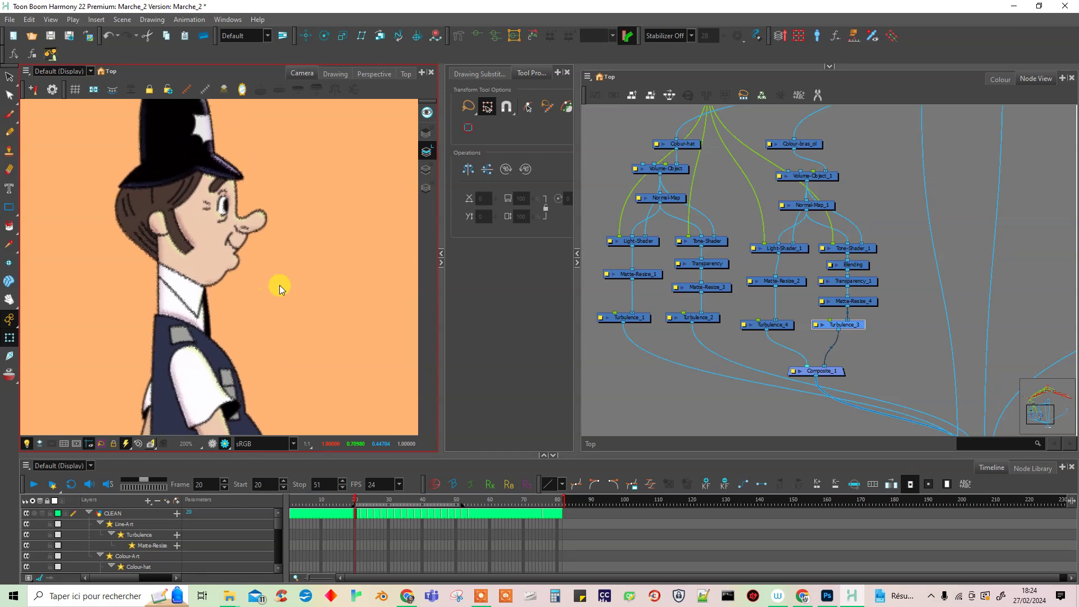
{"action": "scroll", "coordinate": [274, 288], "scroll_direction": "down", "scroll_amount": 2}
- Add a Cutter node on the connection between Composite_1 and the main Composite, repositioning Composite_1 to fit it
{"action": "left_click_drag", "start_coordinate": [577, 349], "coordinate": [389, 339]}
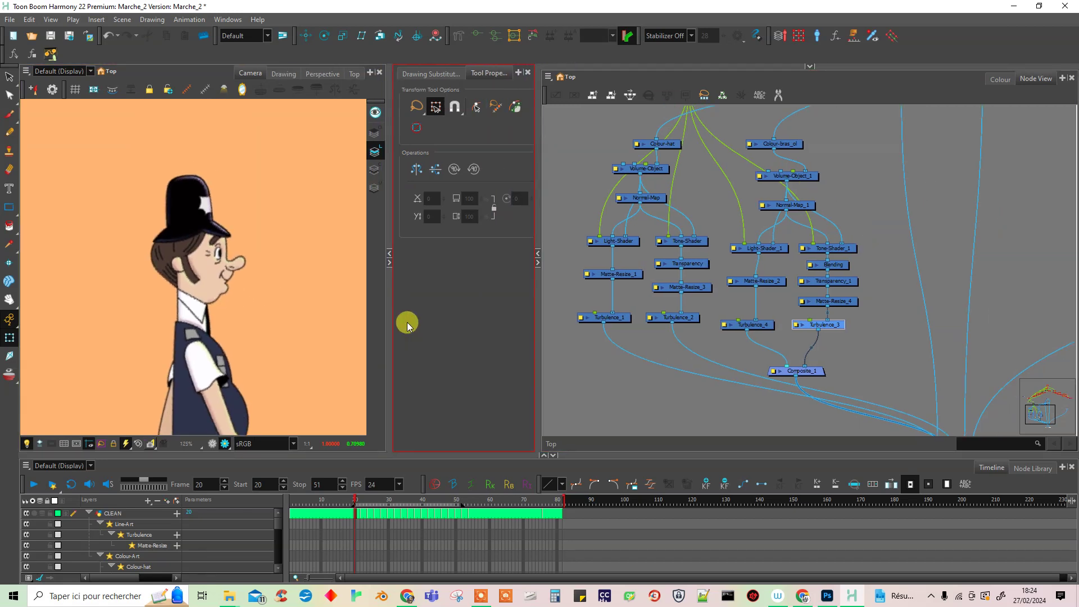
{"action": "left_click_drag", "start_coordinate": [848, 292], "coordinate": [843, 253]}
{"action": "left_click_drag", "start_coordinate": [812, 333], "coordinate": [807, 317]}
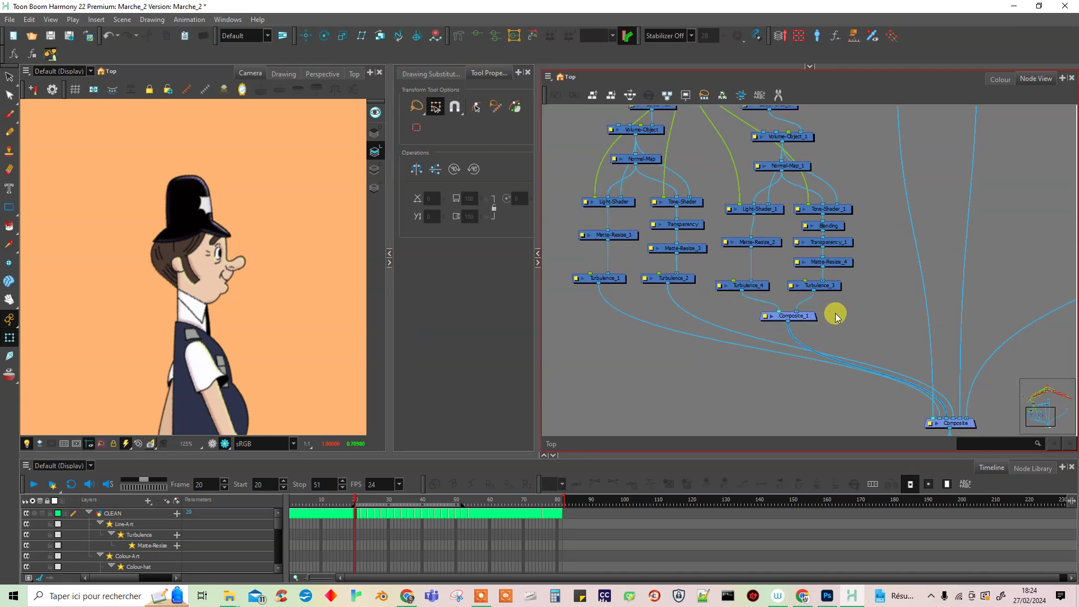
{"action": "key", "text": "Tab"}
{"action": "type", "text": "cutt"}
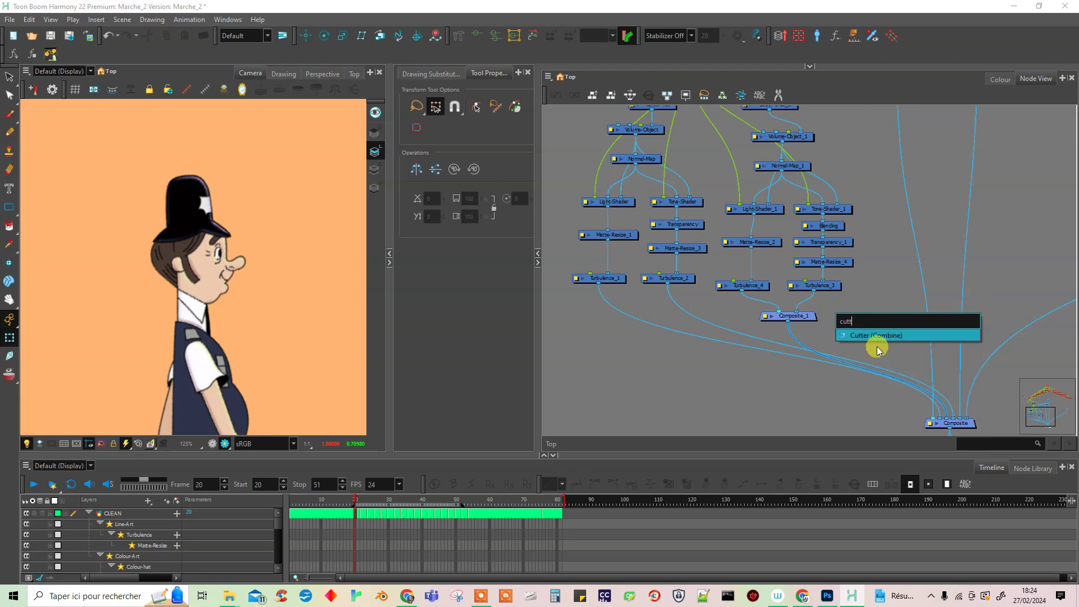
{"action": "left_click", "coordinate": [868, 335]}
{"action": "left_click_drag", "start_coordinate": [864, 308], "coordinate": [861, 345]}
{"action": "left_click", "coordinate": [812, 328]}
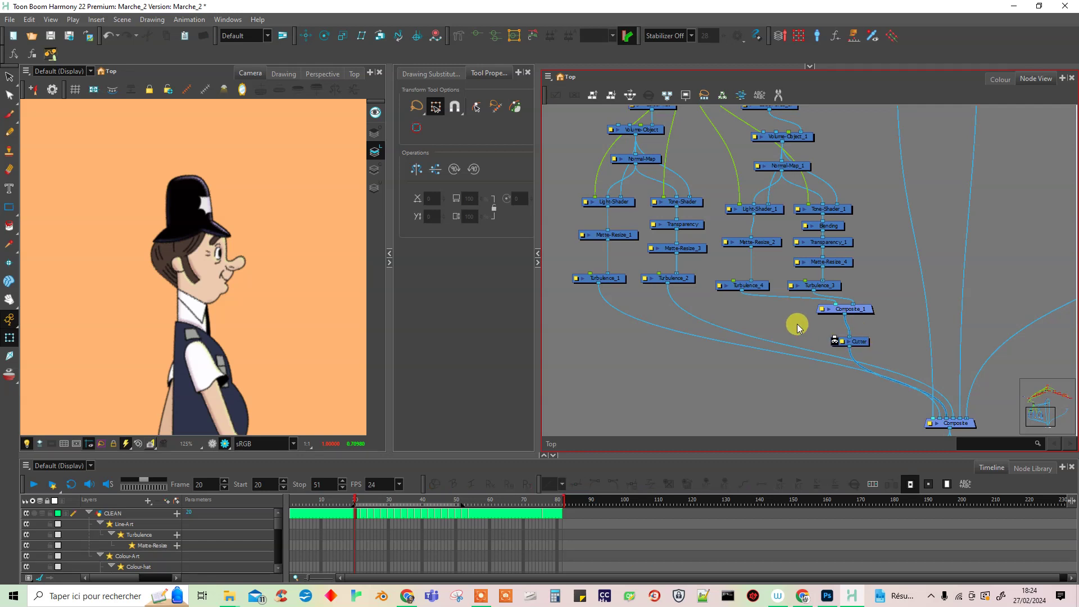
- Create a vector drawing layer named mask and connect it to the Cutter's matte input
{"action": "key", "text": "ctrl+r"}
{"action": "type", "text": "mask"}
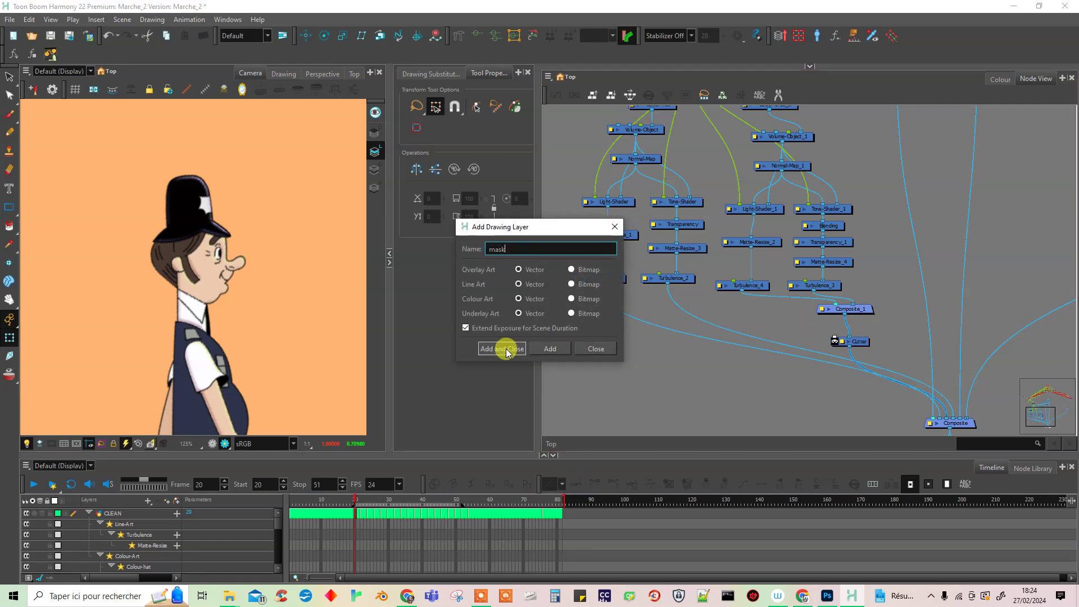
{"action": "left_click", "coordinate": [502, 348]}
{"action": "left_click_drag", "start_coordinate": [838, 278], "coordinate": [835, 340]}
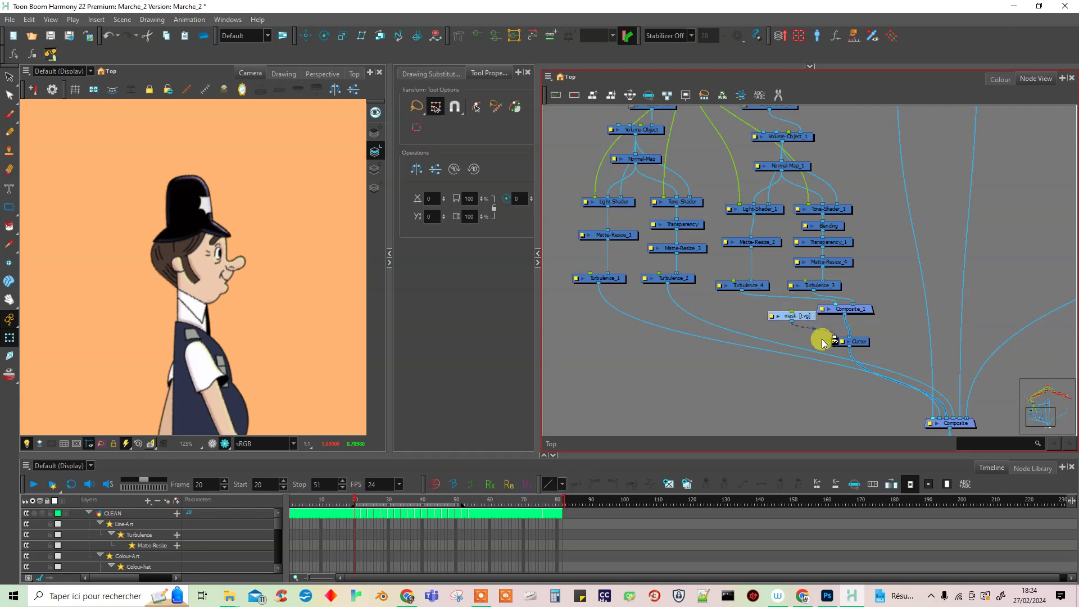
- Collapse the Line-Art and Colour-Art layers in the timeline and create an empty drawing on the mask layer at frame 20
{"action": "left_click_drag", "start_coordinate": [282, 455], "coordinate": [282, 426]}
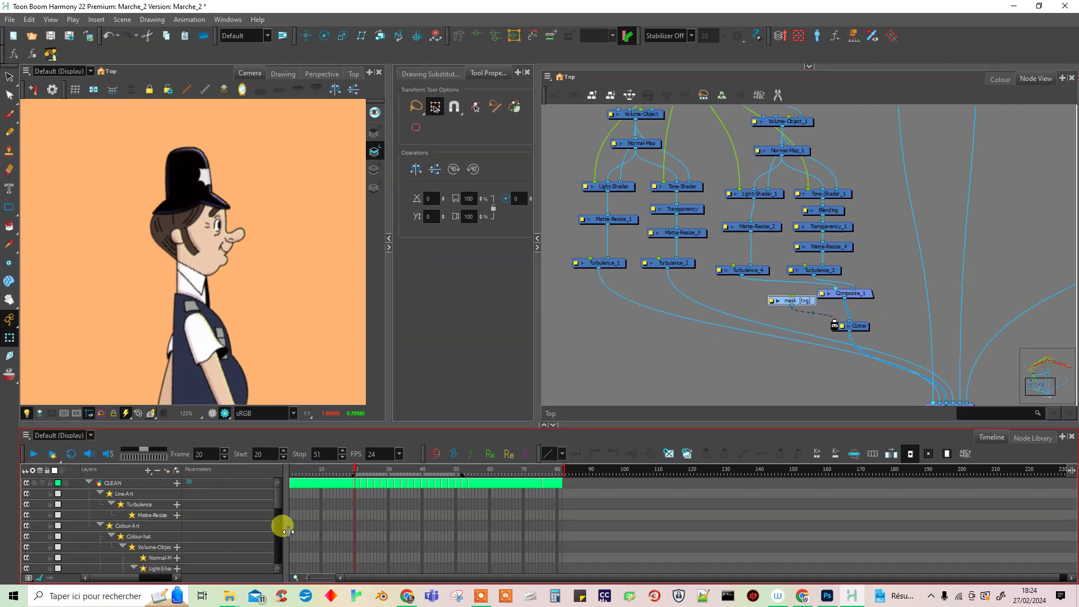
{"action": "left_click_drag", "start_coordinate": [276, 512], "coordinate": [277, 481]}
{"action": "left_click", "coordinate": [99, 493]}
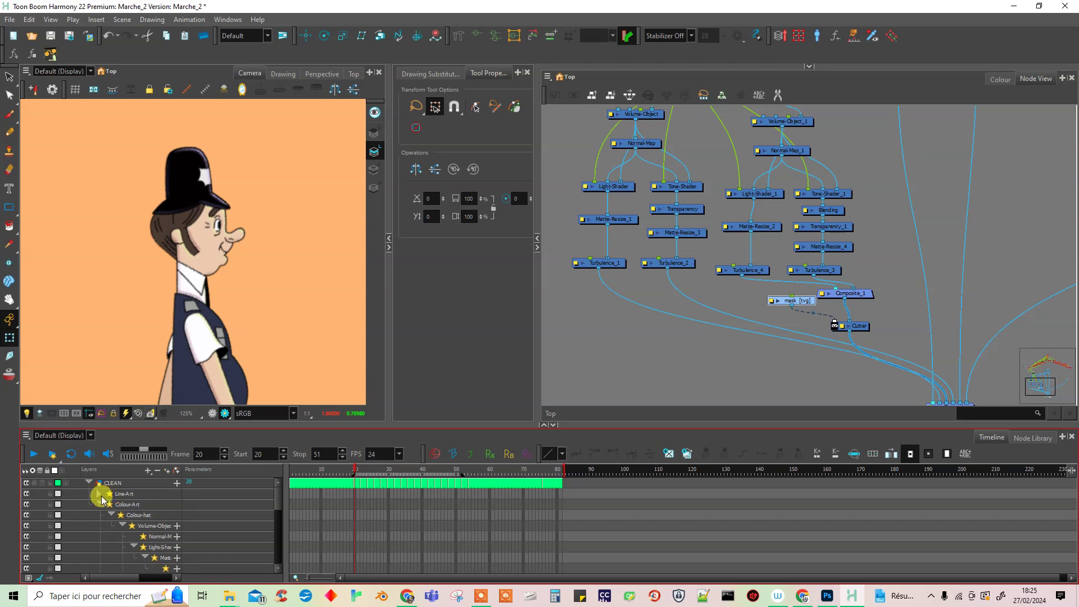
{"action": "left_click", "coordinate": [100, 505]}
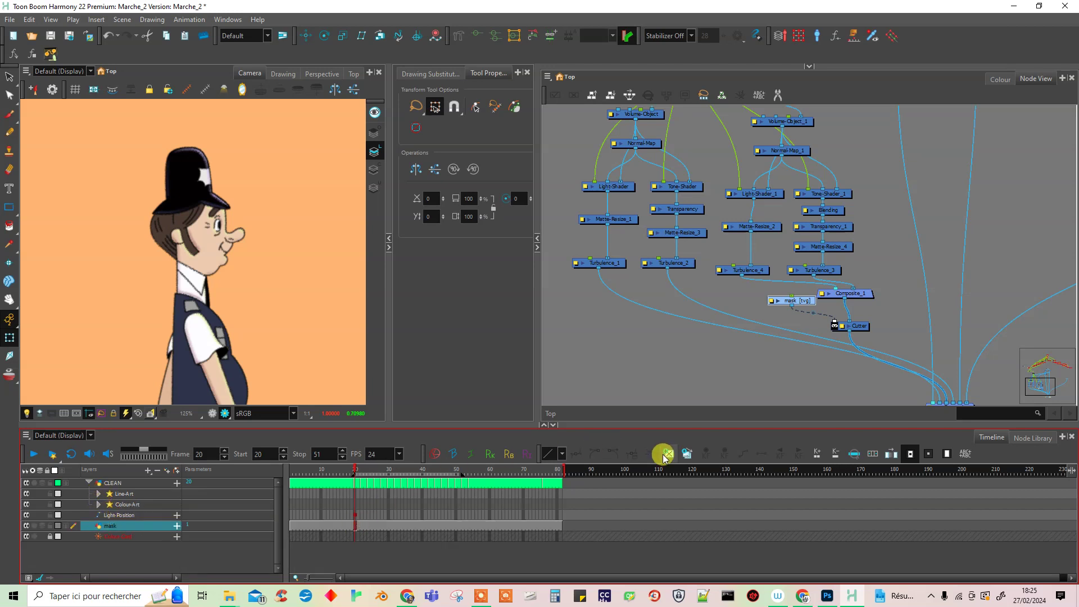
- Pick the Green swatch in the Marche palette and set up the Brush with the Solid Brush 4 preset
{"action": "left_click_drag", "start_coordinate": [536, 154], "coordinate": [608, 150]}
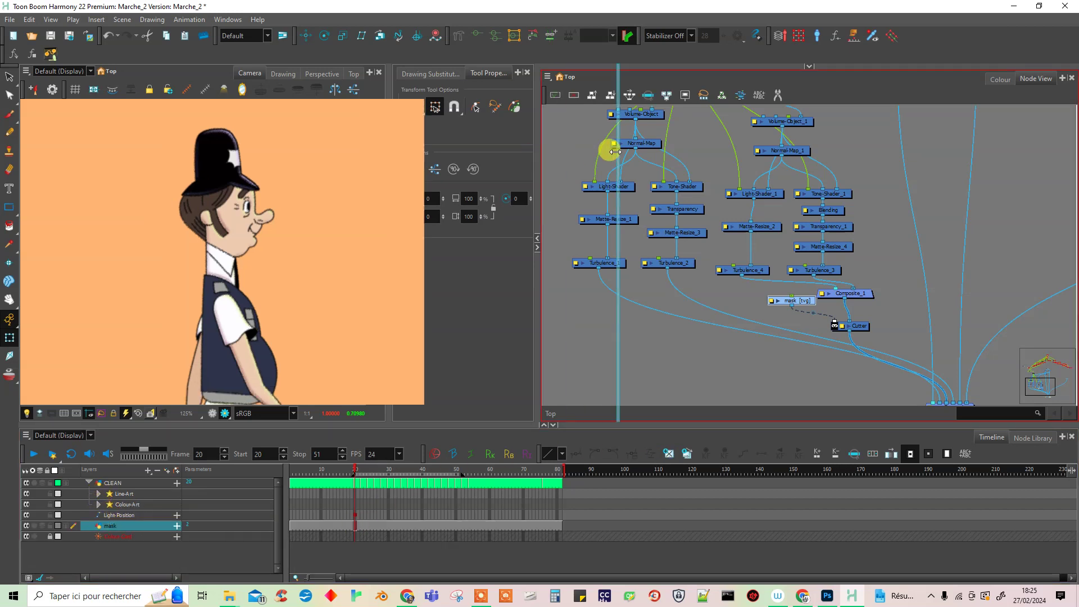
{"action": "left_click", "coordinate": [997, 81]}
{"action": "left_click", "coordinate": [648, 351]}
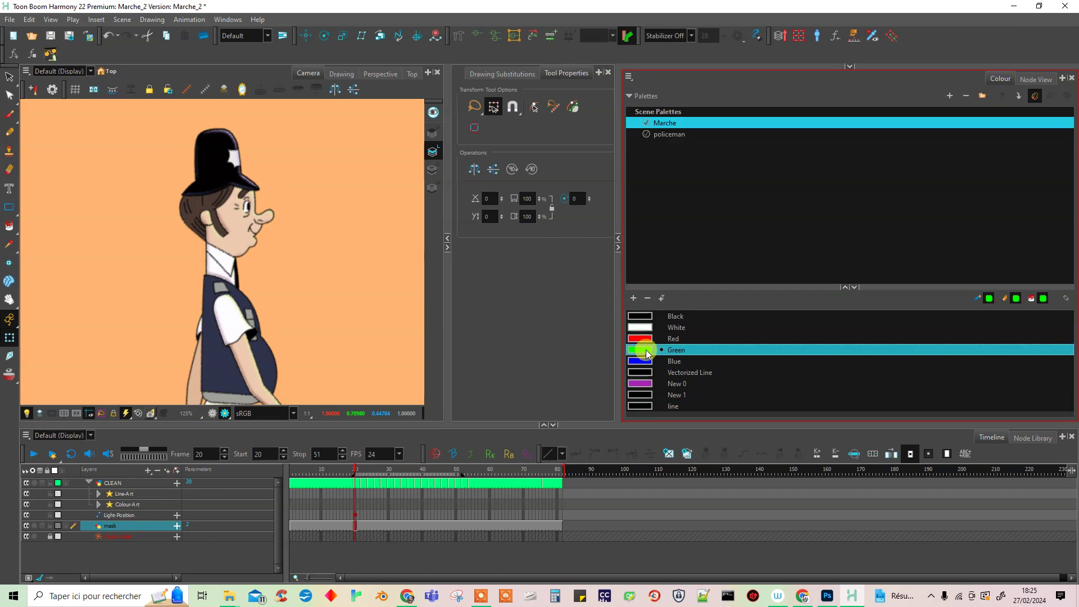
{"action": "left_click", "coordinate": [1028, 80]}
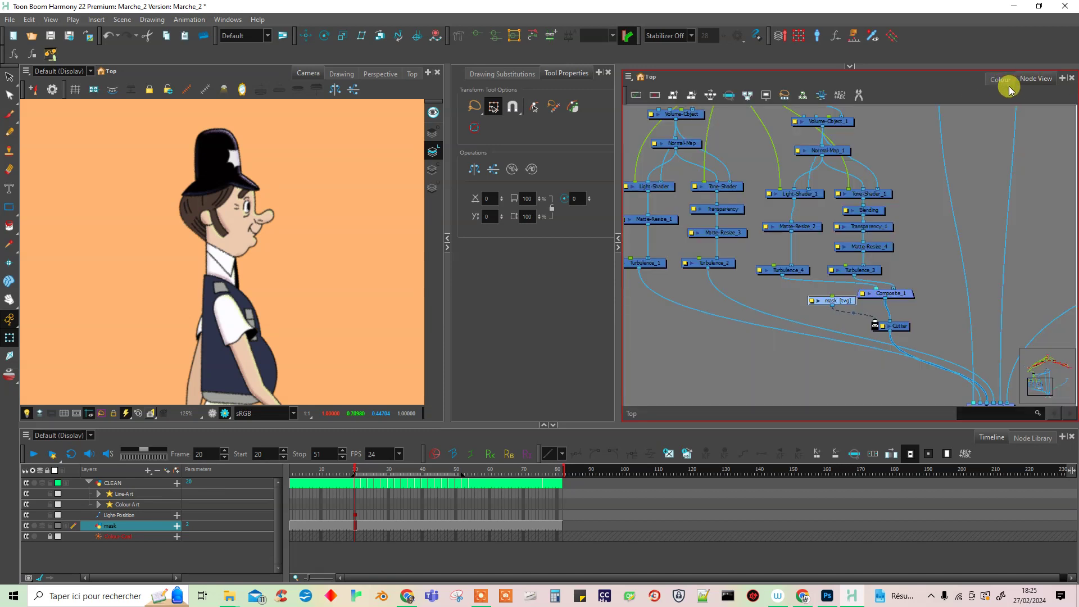
{"action": "left_click", "coordinate": [28, 120]}
{"action": "left_click", "coordinate": [9, 114]}
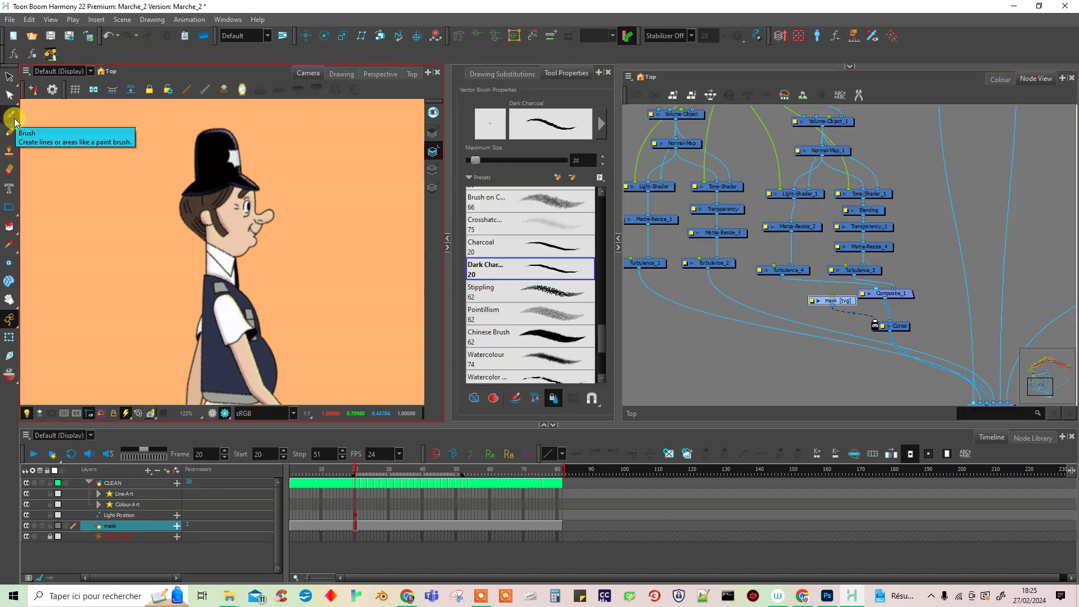
{"action": "left_click", "coordinate": [598, 298]}
{"action": "left_click_drag", "start_coordinate": [600, 334], "coordinate": [605, 178]}
{"action": "left_click", "coordinate": [545, 259]}
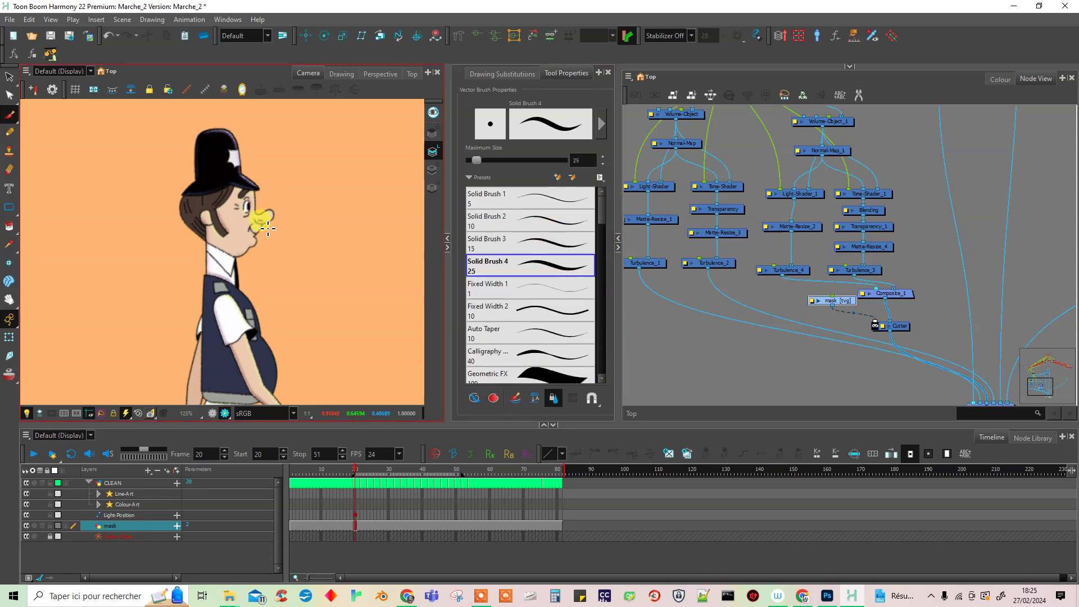
- Reduce the brush size to 11.1 and paint the frame 20 mask over the sideburn, forehead under the hat brim and upper shirt hem
{"action": "scroll", "coordinate": [224, 229], "scroll_direction": "up", "scroll_amount": 5}
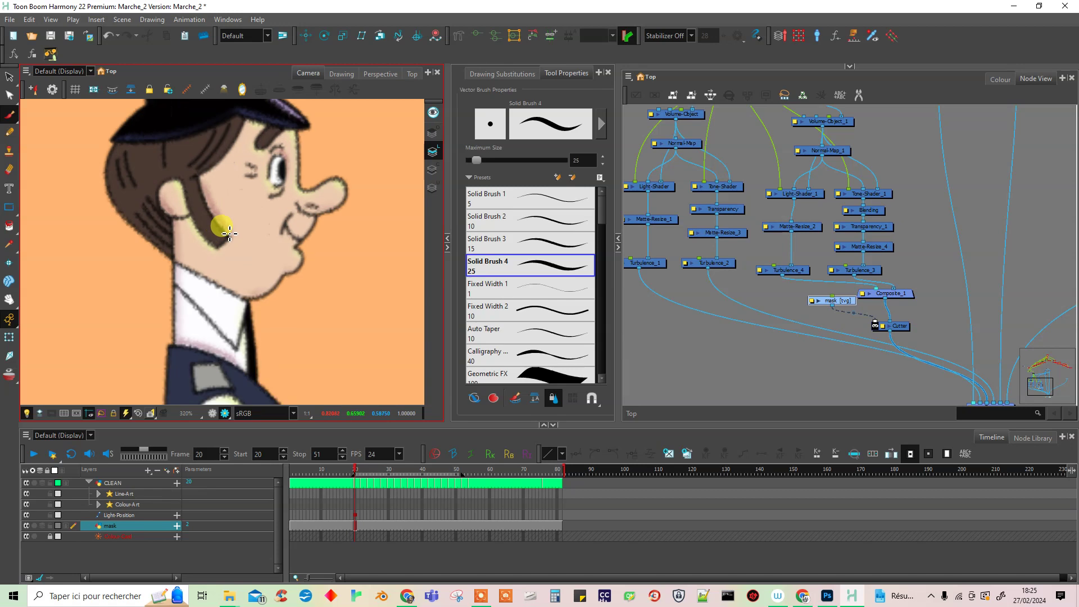
{"action": "left_click_drag", "start_coordinate": [842, 305], "coordinate": [822, 302]}
{"action": "left_click_drag", "start_coordinate": [309, 151], "coordinate": [203, 220]}
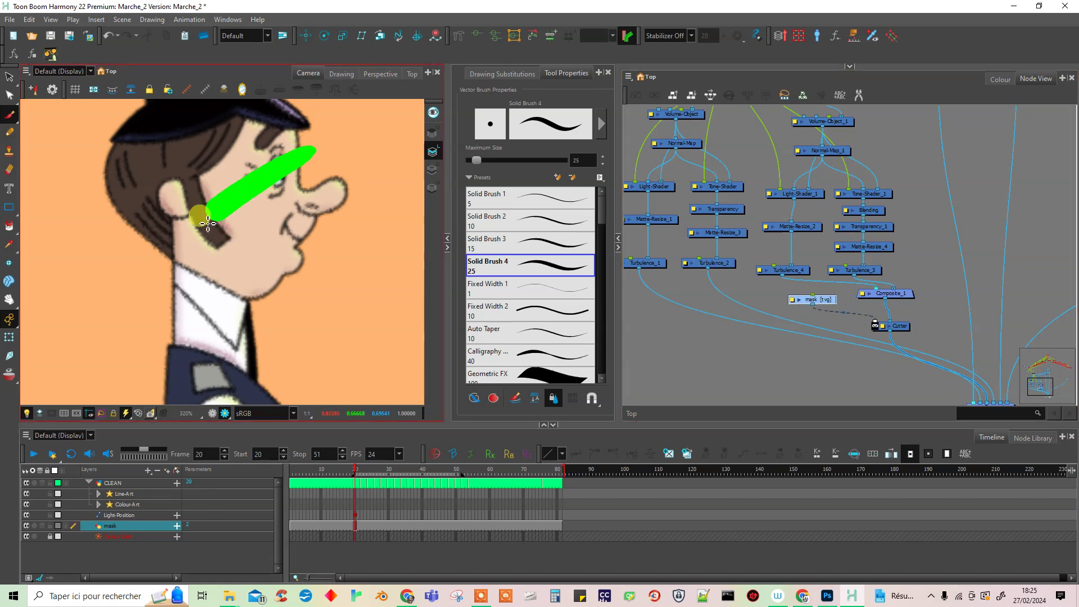
{"action": "key", "text": "ctrl+z"}
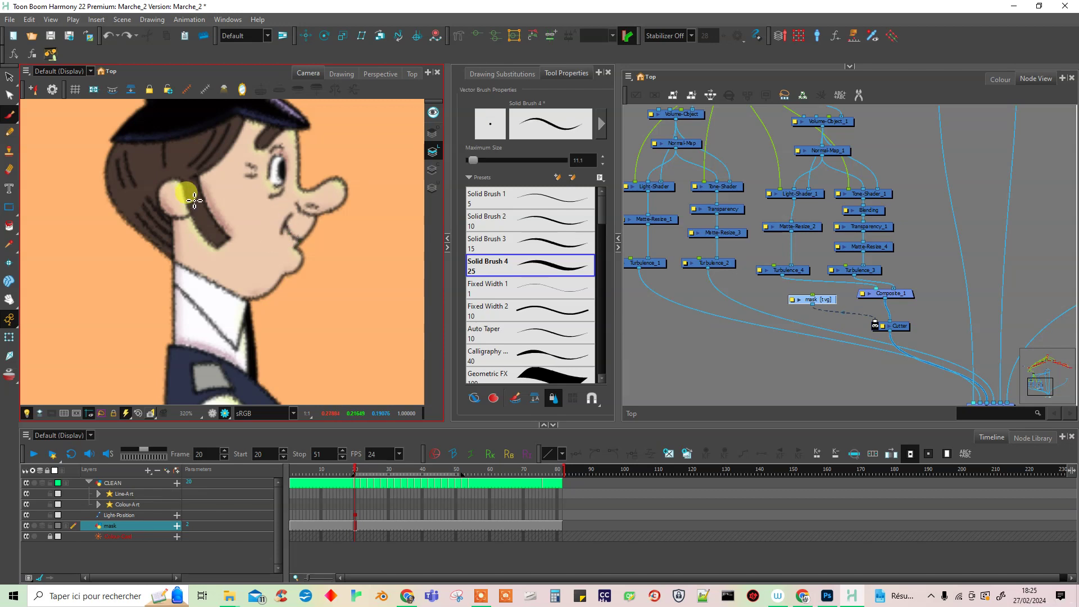
{"action": "left_click_drag", "start_coordinate": [180, 186], "coordinate": [213, 252]}
{"action": "mouse_move", "coordinate": [259, 129]}
{"action": "left_mouse_down"}
{"action": "mouse_move", "coordinate": [266, 155]}
{"action": "mouse_move", "coordinate": [256, 139]}
{"action": "mouse_move", "coordinate": [296, 132]}
{"action": "left_mouse_up"}
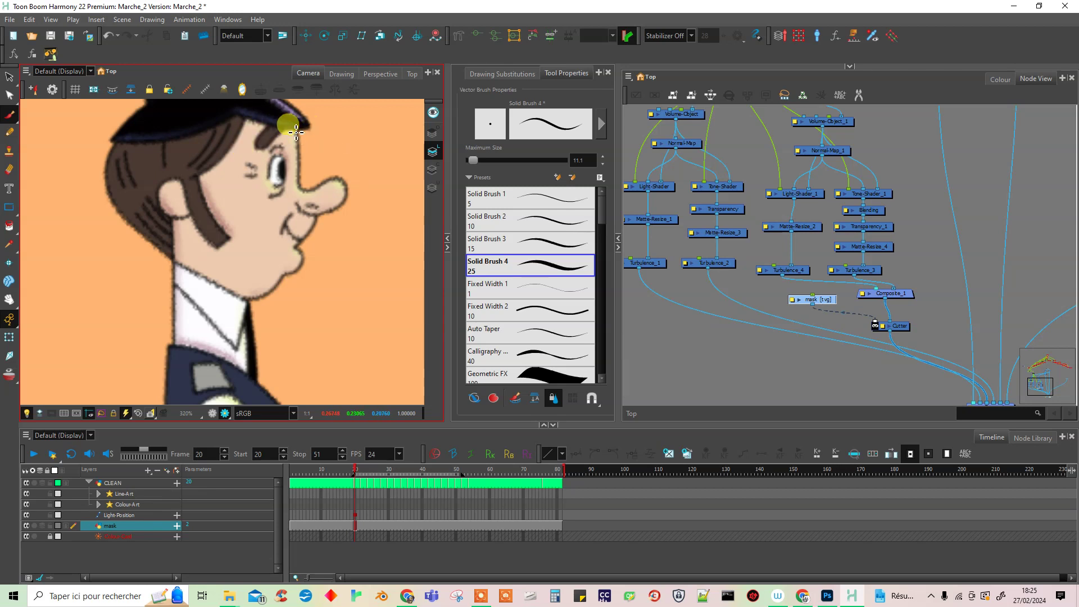
{"action": "mouse_move", "coordinate": [313, 349]}
{"action": "left_mouse_down"}
{"action": "mouse_move", "coordinate": [323, 159]}
{"action": "mouse_move", "coordinate": [344, 181]}
{"action": "left_mouse_up"}
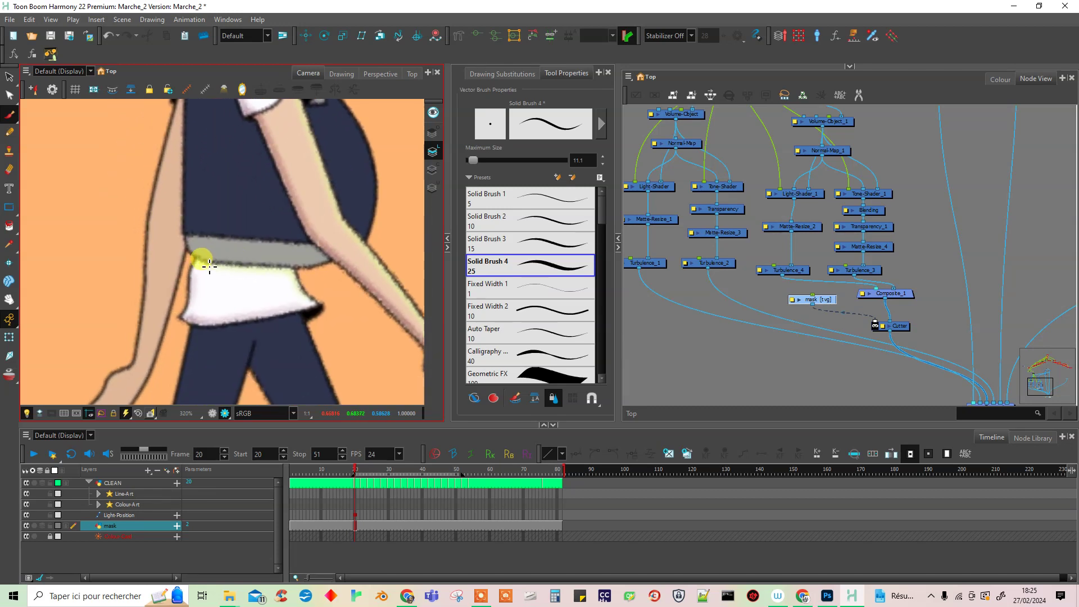
{"action": "mouse_move", "coordinate": [209, 266]}
{"action": "left_mouse_down"}
{"action": "mouse_move", "coordinate": [281, 261]}
{"action": "mouse_move", "coordinate": [236, 264]}
{"action": "left_mouse_up"}
{"action": "mouse_move", "coordinate": [356, 217]}
{"action": "left_mouse_down"}
{"action": "mouse_move", "coordinate": [344, 267]}
{"action": "mouse_move", "coordinate": [343, 255]}
{"action": "mouse_move", "coordinate": [356, 258]}
{"action": "left_mouse_up"}
- Create an empty mask drawing at frame 22 and paint over the sideburn and the forehead under the hat brim
{"action": "left_click", "coordinate": [421, 476]}
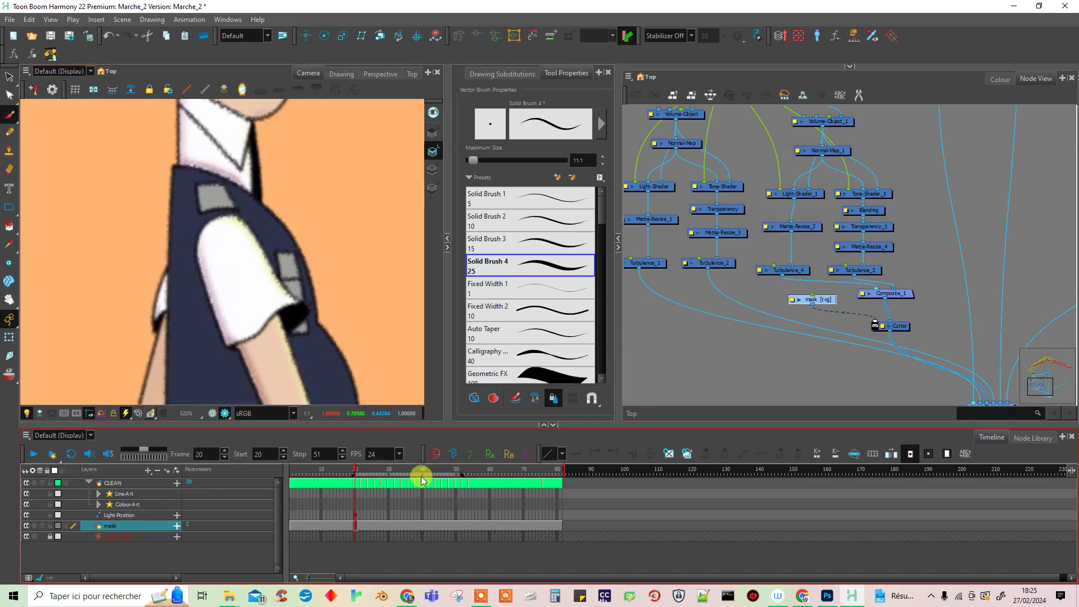
{"action": "left_click", "coordinate": [361, 525]}
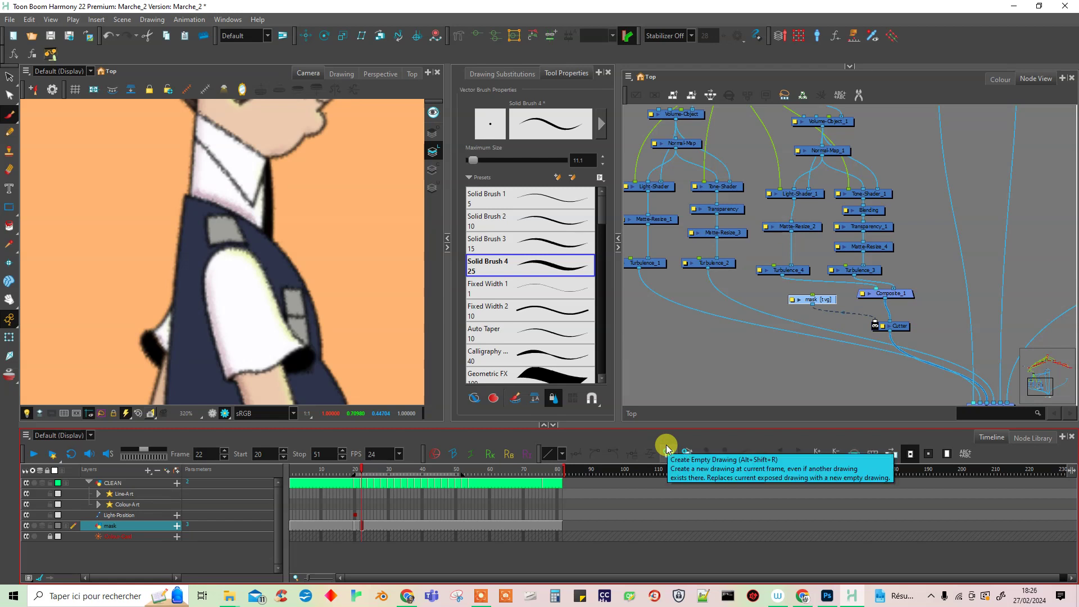
{"action": "mouse_move", "coordinate": [290, 250]}
{"action": "left_mouse_down"}
{"action": "mouse_move", "coordinate": [303, 287]}
{"action": "mouse_move", "coordinate": [305, 377]}
{"action": "left_mouse_up"}
{"action": "mouse_move", "coordinate": [233, 229]}
{"action": "left_mouse_down"}
{"action": "mouse_move", "coordinate": [263, 303]}
{"action": "mouse_move", "coordinate": [253, 287]}
{"action": "mouse_move", "coordinate": [272, 305]}
{"action": "left_mouse_up"}
{"action": "mouse_move", "coordinate": [350, 171]}
{"action": "left_mouse_down"}
{"action": "mouse_move", "coordinate": [316, 170]}
{"action": "mouse_move", "coordinate": [309, 202]}
{"action": "mouse_move", "coordinate": [349, 188]}
{"action": "mouse_move", "coordinate": [317, 172]}
{"action": "left_mouse_up"}
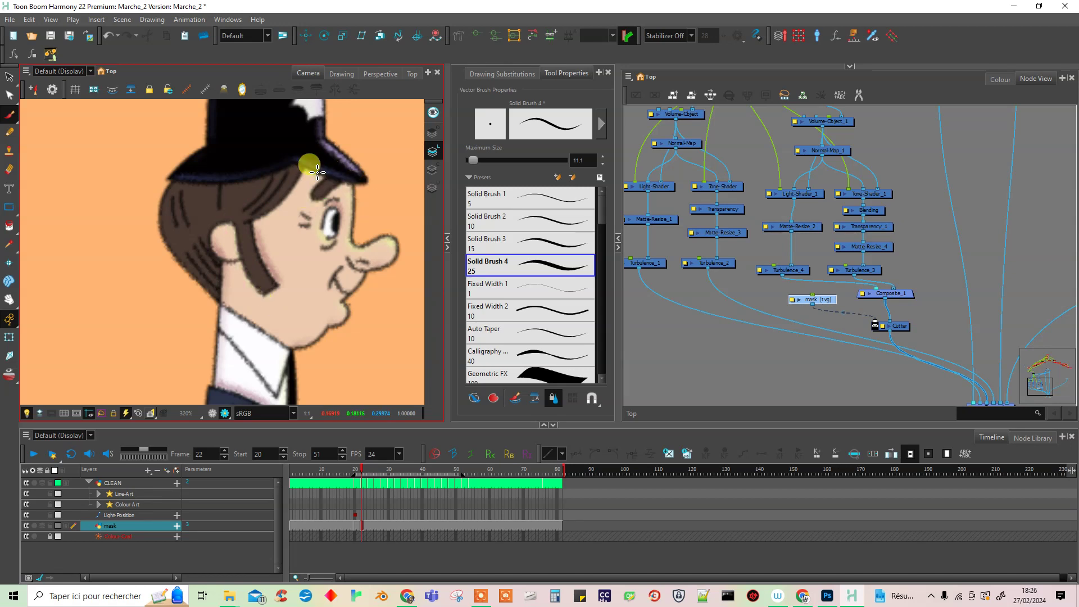
- Create an empty mask drawing at frame 24 and paint over the sideburn and the forehead edge
{"action": "left_click", "coordinate": [369, 526]}
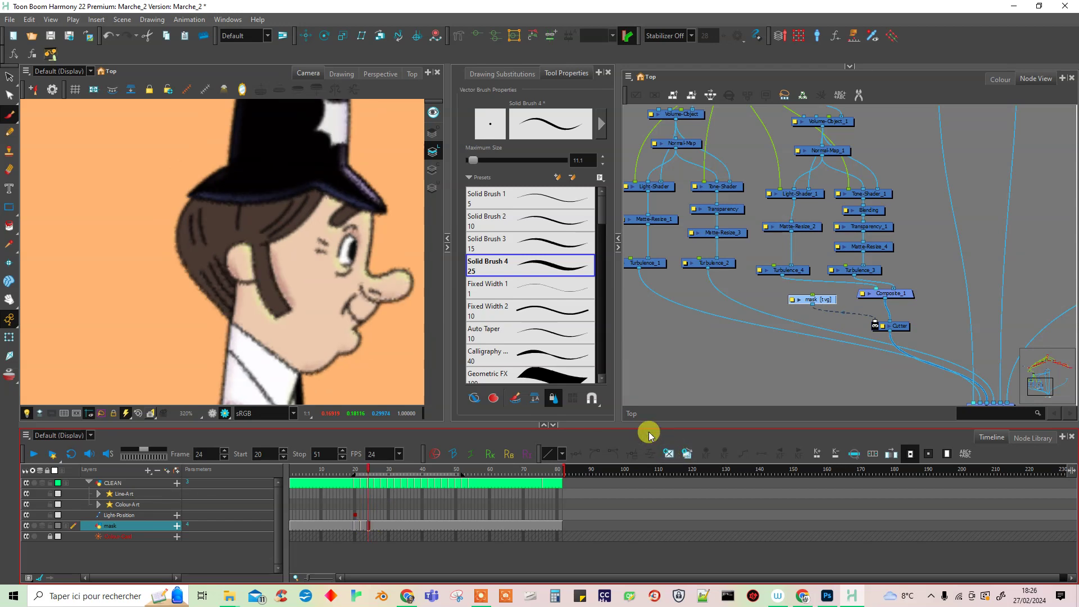
{"action": "mouse_move", "coordinate": [247, 243]}
{"action": "left_mouse_down"}
{"action": "mouse_move", "coordinate": [272, 316]}
{"action": "mouse_move", "coordinate": [245, 232]}
{"action": "mouse_move", "coordinate": [251, 216]}
{"action": "left_mouse_up"}
{"action": "mouse_move", "coordinate": [340, 199]}
{"action": "left_mouse_down"}
{"action": "mouse_move", "coordinate": [323, 220]}
{"action": "mouse_move", "coordinate": [340, 228]}
{"action": "mouse_move", "coordinate": [363, 214]}
{"action": "mouse_move", "coordinate": [333, 227]}
{"action": "left_mouse_up"}
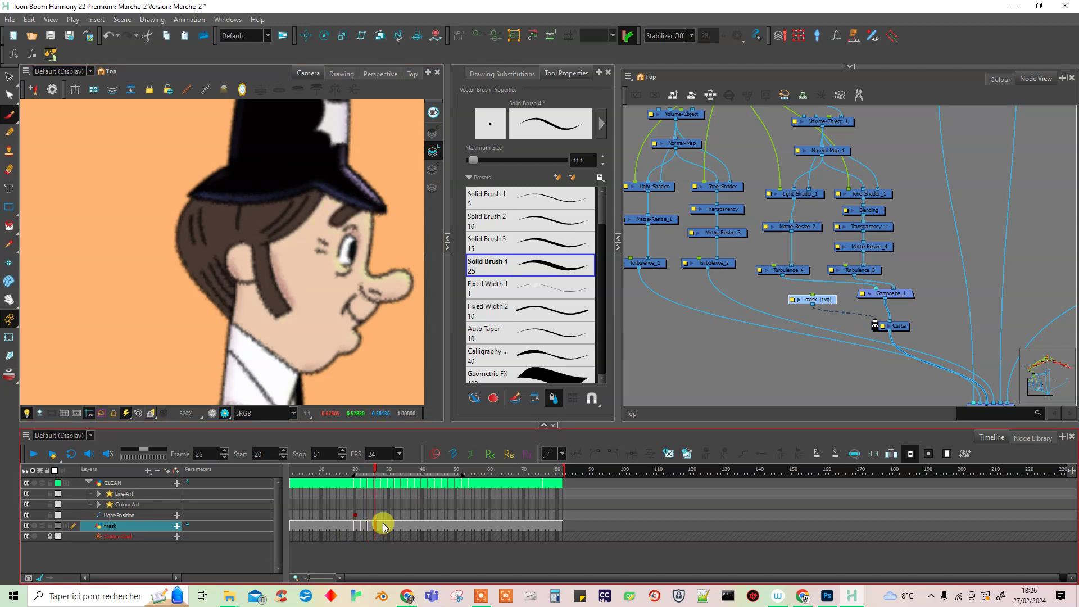
{"action": "left_click_drag", "start_coordinate": [227, 216], "coordinate": [242, 256]}
{"action": "mouse_move", "coordinate": [301, 165]}
{"action": "left_mouse_down"}
{"action": "mouse_move", "coordinate": [326, 172]}
{"action": "mouse_move", "coordinate": [319, 204]}
{"action": "mouse_move", "coordinate": [355, 167]}
{"action": "left_mouse_up"}
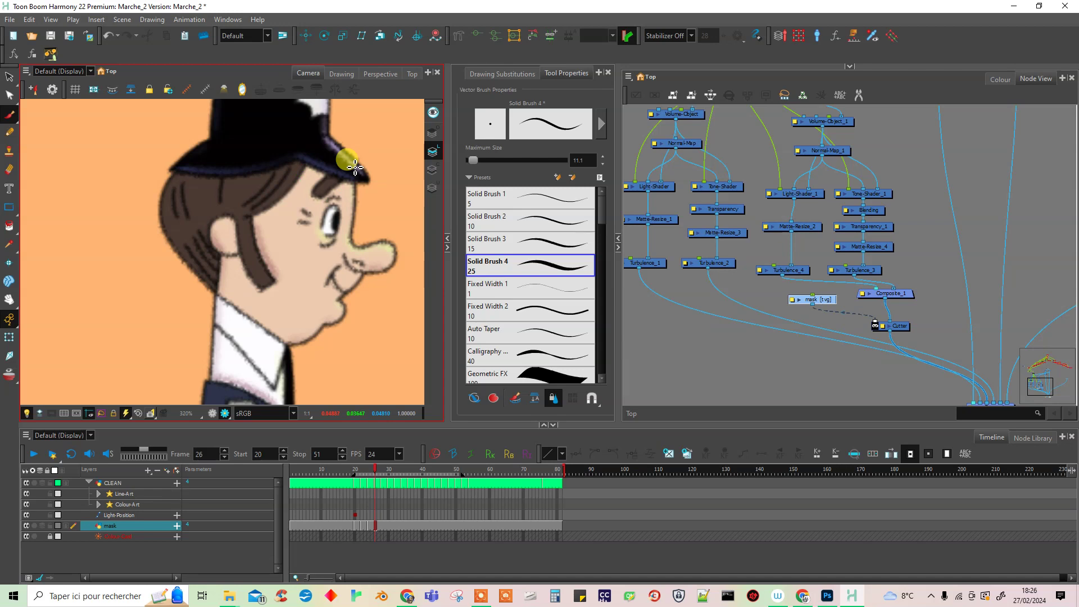
{"action": "left_click", "coordinate": [379, 529]}
{"action": "left_click", "coordinate": [383, 527]}
{"action": "left_click", "coordinate": [375, 528]}
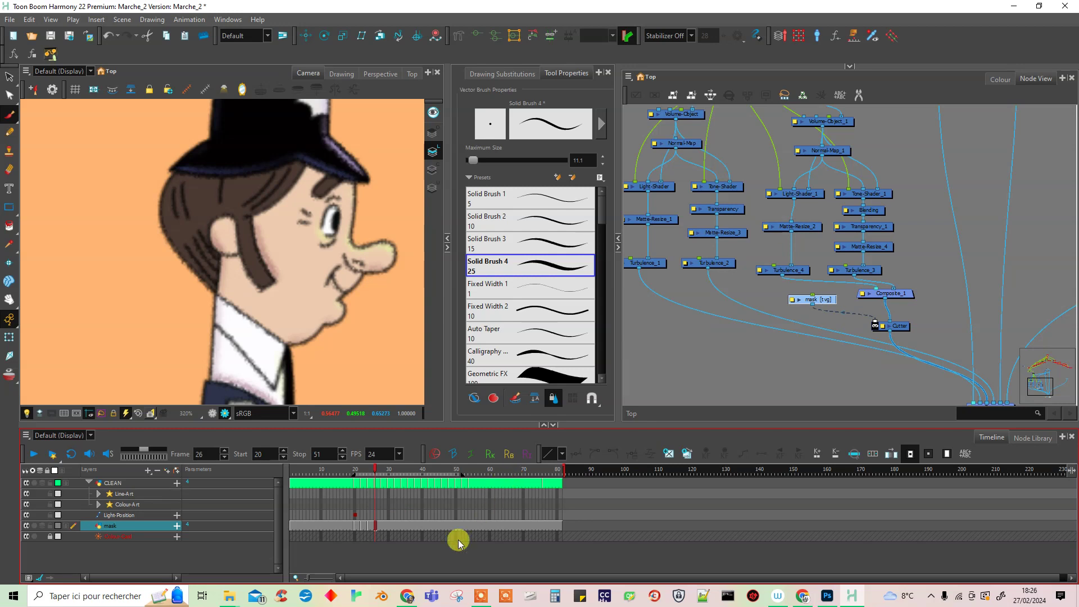
{"action": "key", "text": "ctrl+z"}
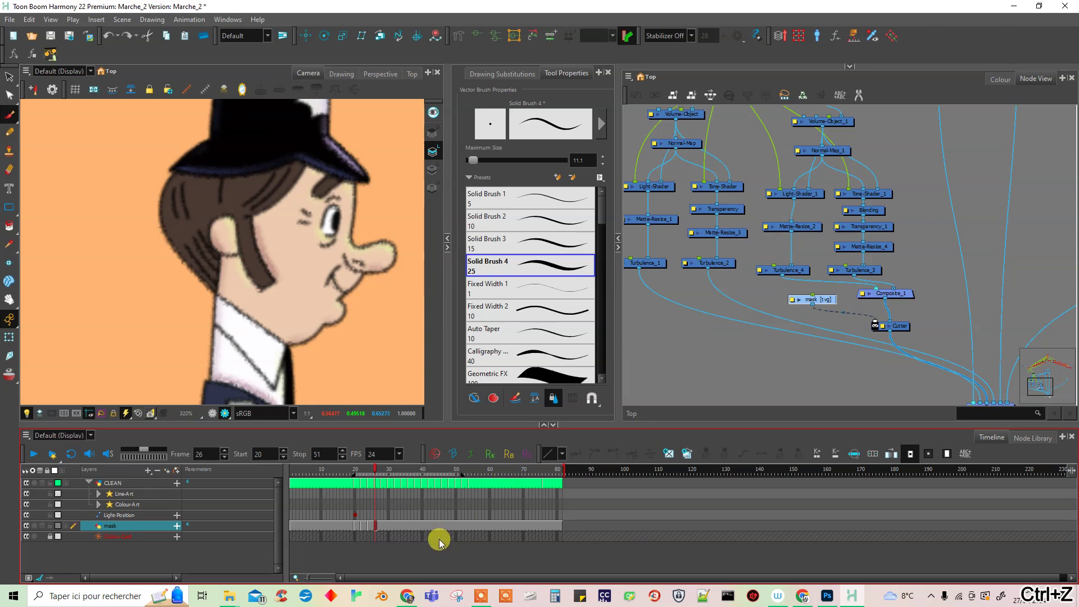
{"action": "left_click", "coordinate": [370, 524]}
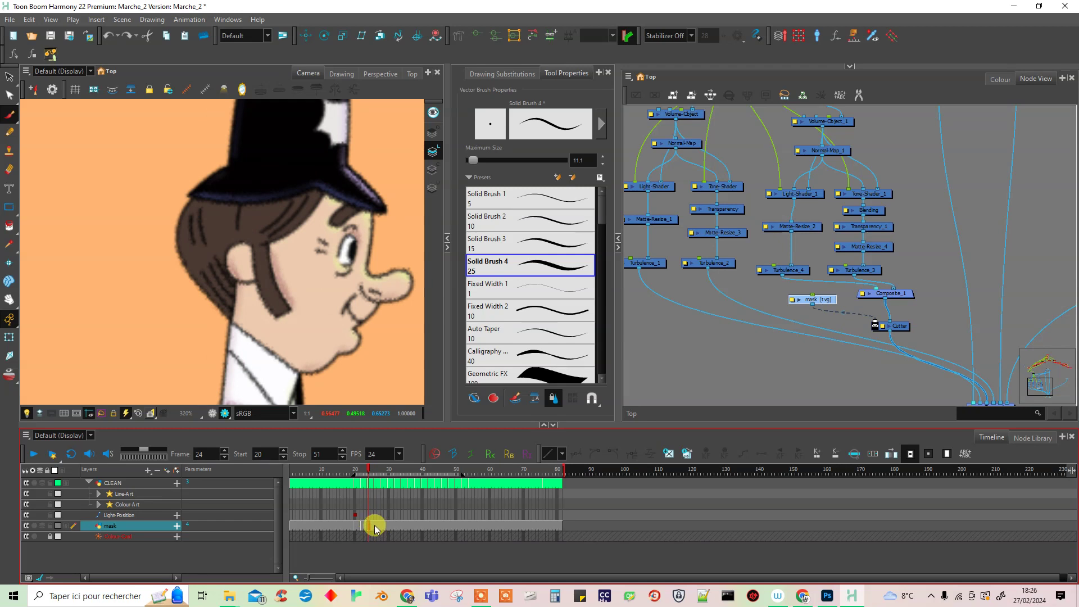
- Create an empty mask drawing at frame 26 and paint over the forehead under the hat brim and the sideburn
{"action": "left_click", "coordinate": [374, 525]}
{"action": "mouse_move", "coordinate": [310, 178]}
{"action": "left_mouse_down"}
{"action": "mouse_move", "coordinate": [318, 167]}
{"action": "mouse_move", "coordinate": [316, 197]}
{"action": "mouse_move", "coordinate": [332, 198]}
{"action": "mouse_move", "coordinate": [342, 179]}
{"action": "left_mouse_up"}
{"action": "left_click_drag", "start_coordinate": [227, 214], "coordinate": [269, 301]}
- Create an empty mask drawing at frame 28 and paint over the sideburn and the forehead under the hat brim
{"action": "left_click", "coordinate": [380, 528]}
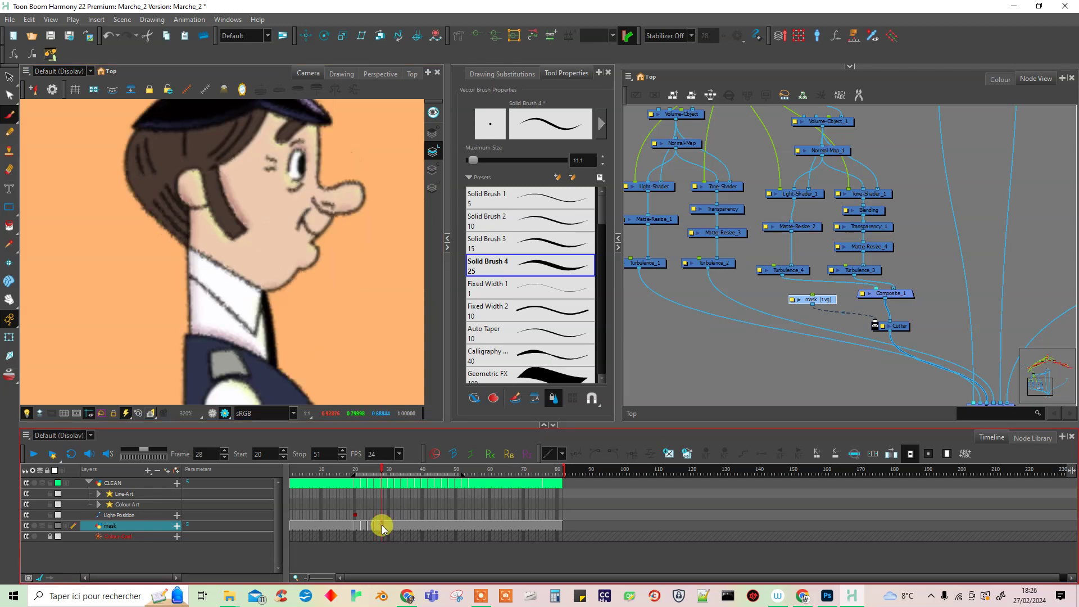
{"action": "left_click", "coordinate": [668, 453]}
{"action": "mouse_move", "coordinate": [256, 236]}
{"action": "left_mouse_down"}
{"action": "mouse_move", "coordinate": [298, 306]}
{"action": "mouse_move", "coordinate": [244, 256]}
{"action": "mouse_move", "coordinate": [282, 313]}
{"action": "left_mouse_up"}
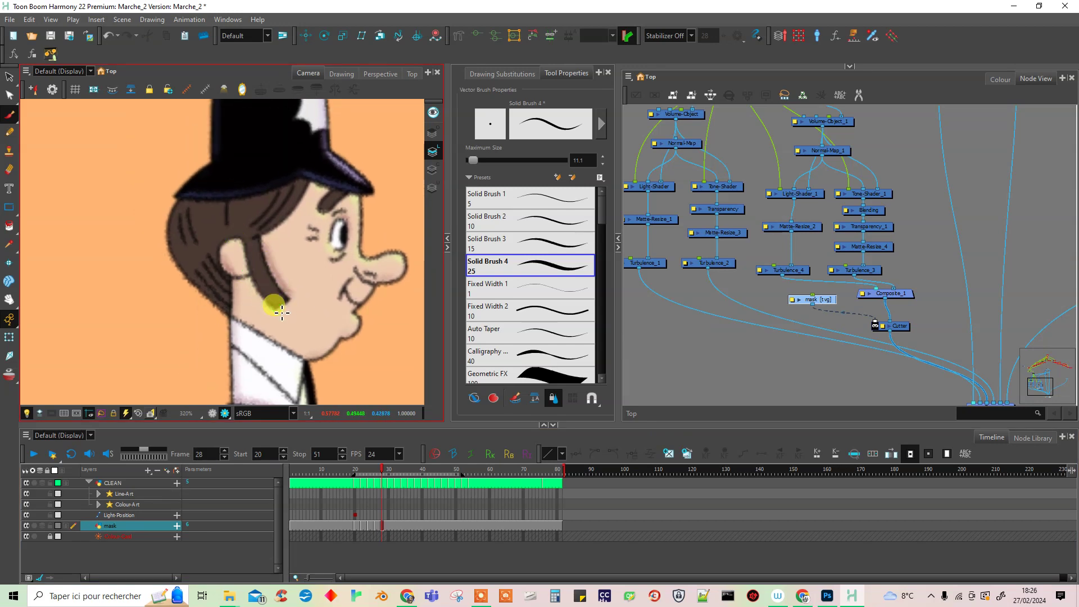
{"action": "mouse_move", "coordinate": [311, 185]}
{"action": "left_mouse_down"}
{"action": "mouse_move", "coordinate": [362, 194]}
{"action": "mouse_move", "coordinate": [326, 215]}
{"action": "mouse_move", "coordinate": [331, 208]}
{"action": "left_mouse_up"}
- Create an empty mask drawing at frame 30 and paint over the forehead under the hat brim and the sideburn
{"action": "left_click", "coordinate": [361, 521]}
{"action": "left_click", "coordinate": [389, 525]}
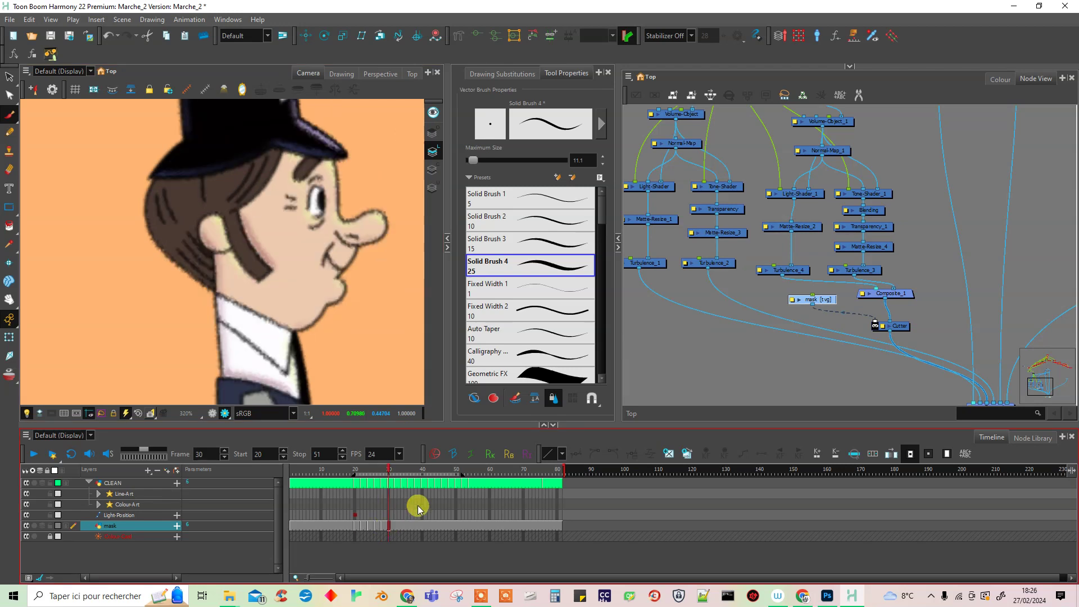
{"action": "left_click_drag", "start_coordinate": [279, 152], "coordinate": [358, 170]}
{"action": "mouse_move", "coordinate": [309, 160]}
{"action": "left_mouse_down"}
{"action": "mouse_move", "coordinate": [299, 173]}
{"action": "mouse_move", "coordinate": [329, 146]}
{"action": "left_mouse_up"}
{"action": "left_click_drag", "start_coordinate": [216, 212], "coordinate": [234, 249]}
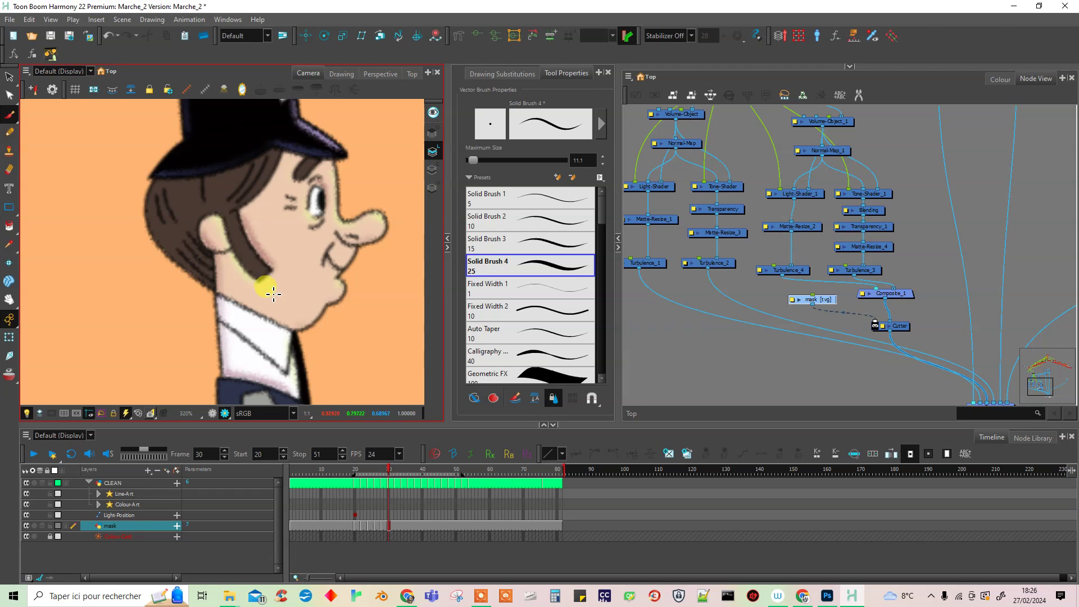
- Undo the stray stroke at frame 32, create an empty mask drawing there, and paint over the forehead edge and sideburn
{"action": "left_click", "coordinate": [396, 526]}
{"action": "left_click_drag", "start_coordinate": [279, 156], "coordinate": [325, 162]}
{"action": "key", "text": "ctrl+z"}
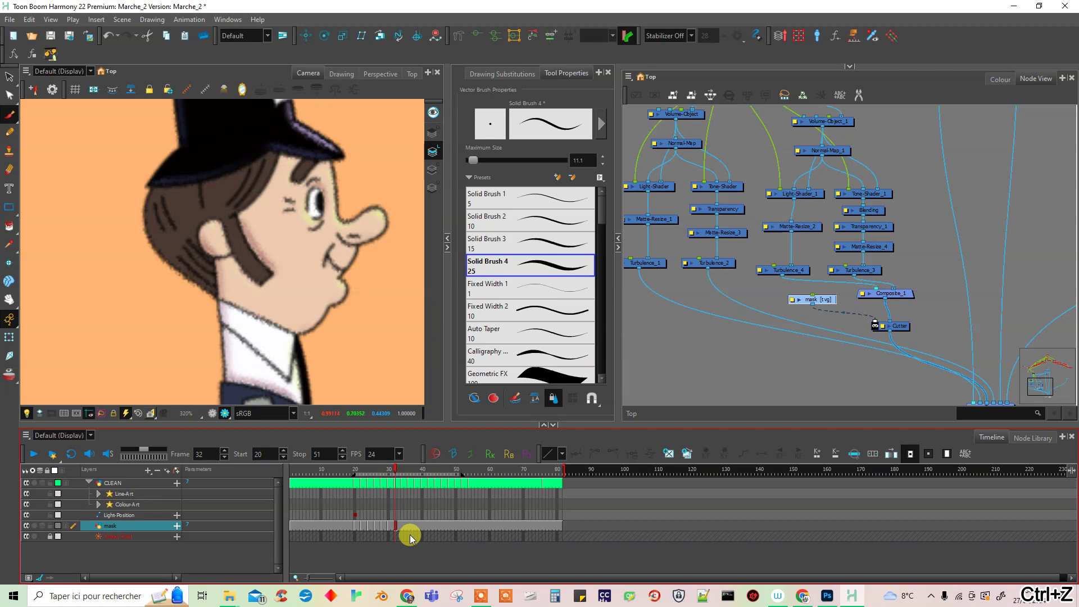
{"action": "mouse_move", "coordinate": [275, 163]}
{"action": "left_mouse_down"}
{"action": "mouse_move", "coordinate": [343, 165]}
{"action": "mouse_move", "coordinate": [295, 187]}
{"action": "mouse_move", "coordinate": [316, 153]}
{"action": "left_mouse_up"}
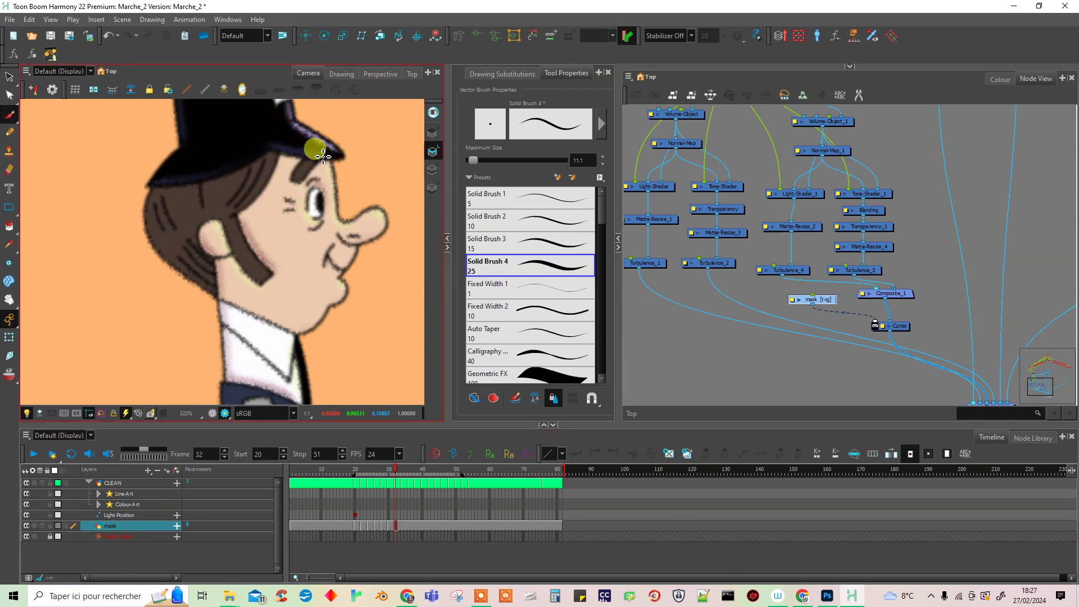
{"action": "mouse_move", "coordinate": [217, 222]}
{"action": "left_mouse_down"}
{"action": "mouse_move", "coordinate": [231, 259]}
{"action": "mouse_move", "coordinate": [276, 296]}
{"action": "left_mouse_up"}
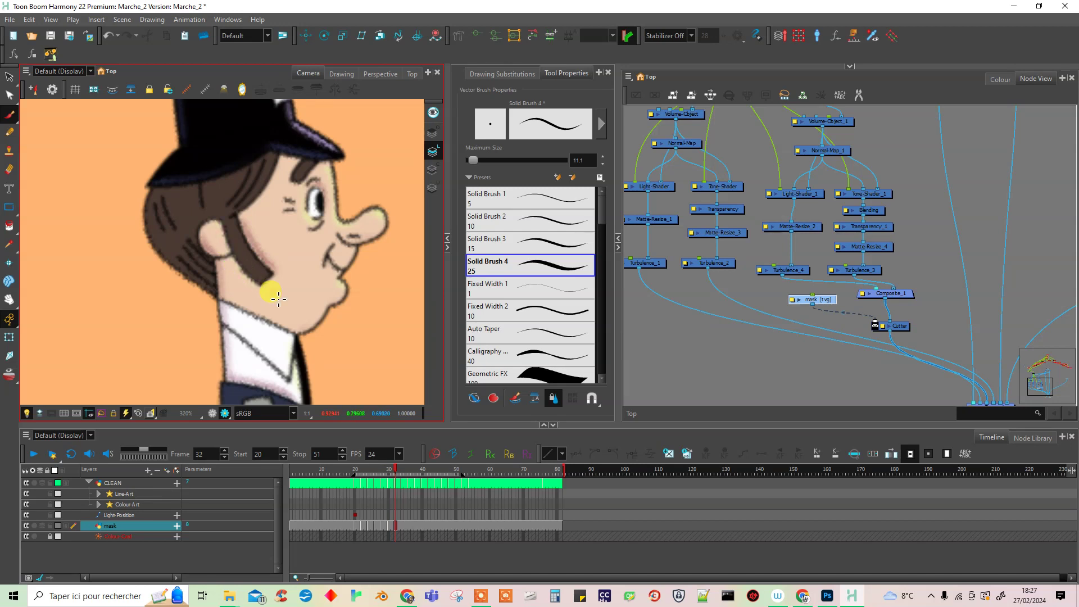
- Create an empty mask drawing at frame 34 and paint over the forehead under the hat brim and the sideburn
{"action": "left_click", "coordinate": [401, 527]}
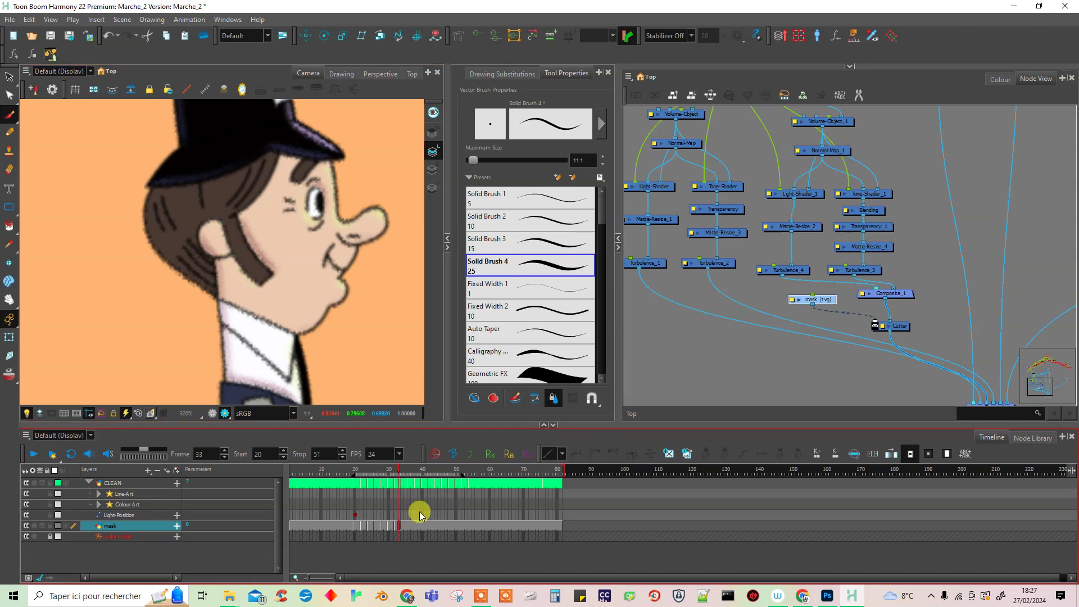
{"action": "left_click", "coordinate": [402, 526]}
{"action": "left_click_drag", "start_coordinate": [291, 164], "coordinate": [360, 174]}
{"action": "left_click_drag", "start_coordinate": [312, 202], "coordinate": [313, 198]}
{"action": "left_click_drag", "start_coordinate": [221, 234], "coordinate": [287, 311]}
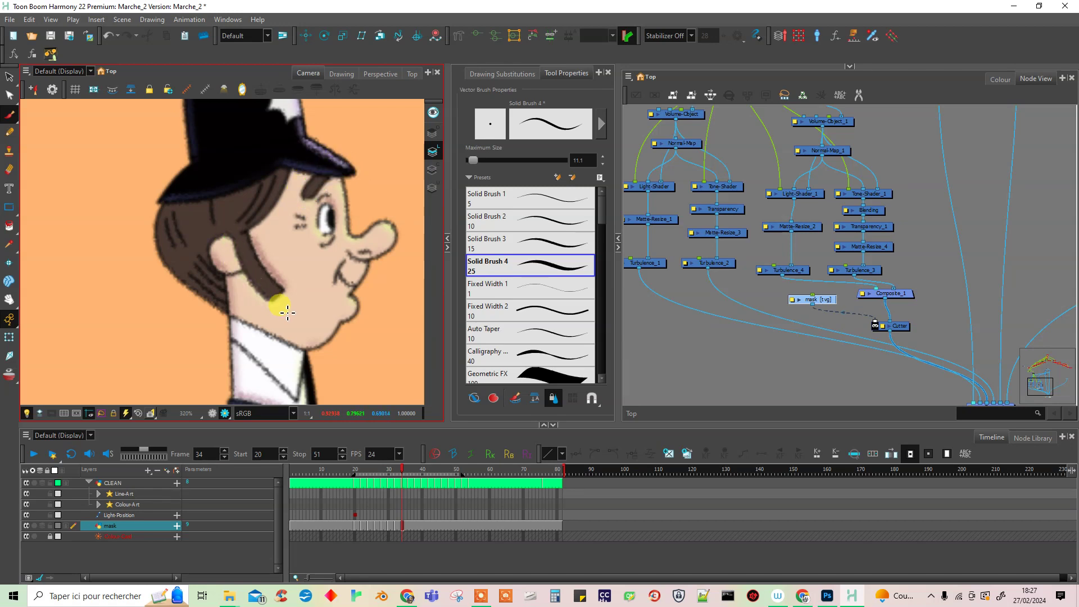
- Create an empty mask drawing at frame 36 and paint over the forehead edge and the sideburn
{"action": "left_click", "coordinate": [413, 525]}
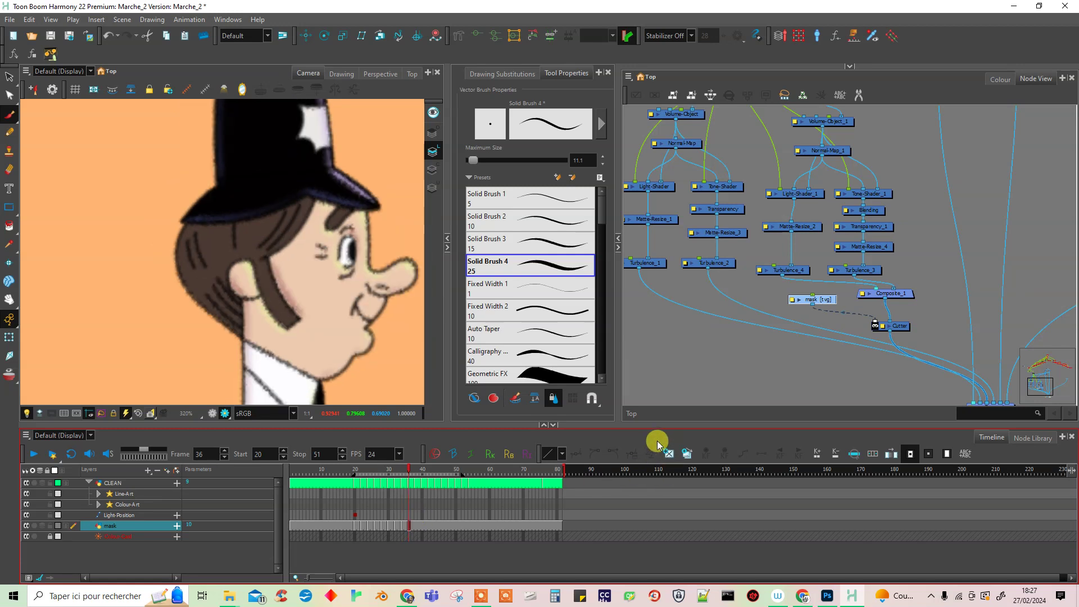
{"action": "mouse_move", "coordinate": [317, 198]}
{"action": "left_mouse_down"}
{"action": "mouse_move", "coordinate": [383, 218]}
{"action": "mouse_move", "coordinate": [346, 224]}
{"action": "left_mouse_up"}
{"action": "mouse_move", "coordinate": [248, 259]}
{"action": "left_mouse_down"}
{"action": "mouse_move", "coordinate": [256, 295]}
{"action": "mouse_move", "coordinate": [291, 336]}
{"action": "left_mouse_up"}
- Create an empty mask drawing at frame 38 and paint over the sideburn and the forehead under the hat brim
{"action": "left_click", "coordinate": [416, 532]}
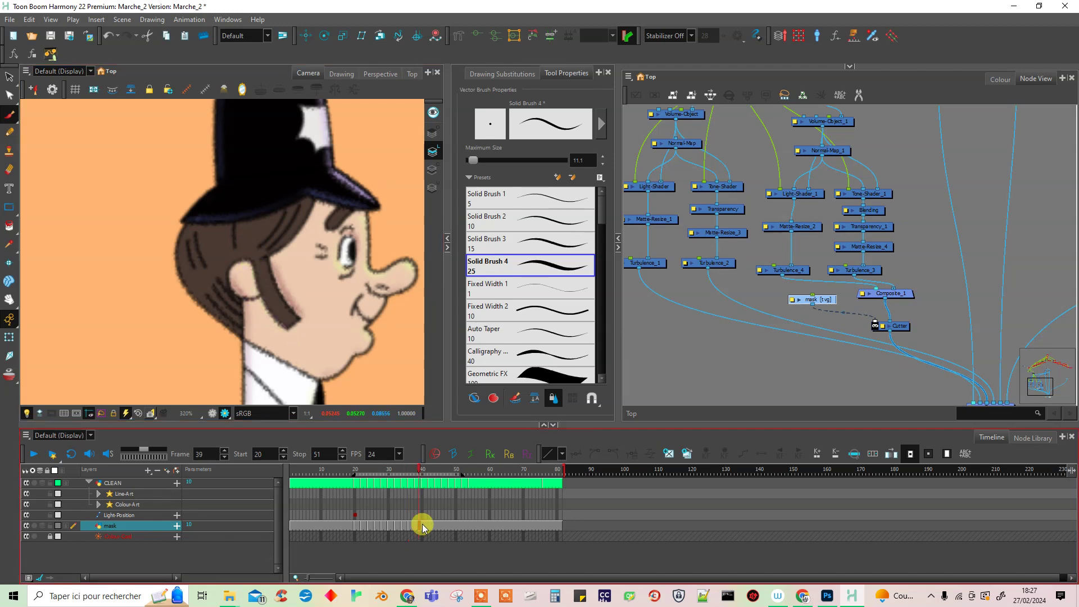
{"action": "left_click", "coordinate": [415, 526]}
{"action": "left_click", "coordinate": [668, 453]}
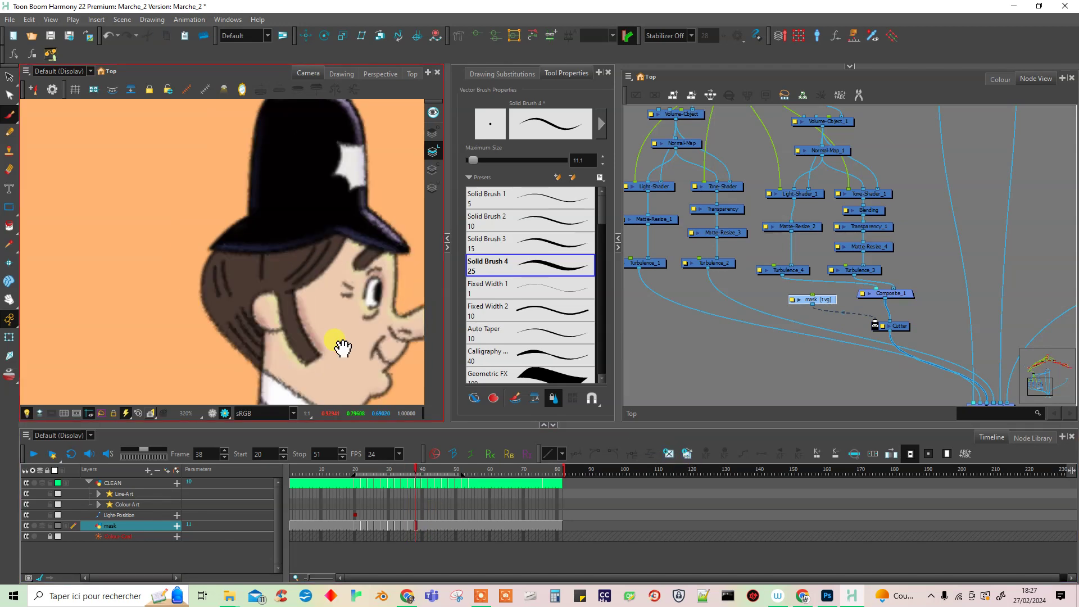
{"action": "left_click_drag", "start_coordinate": [344, 348], "coordinate": [298, 287]}
{"action": "left_click_drag", "start_coordinate": [224, 231], "coordinate": [272, 322]}
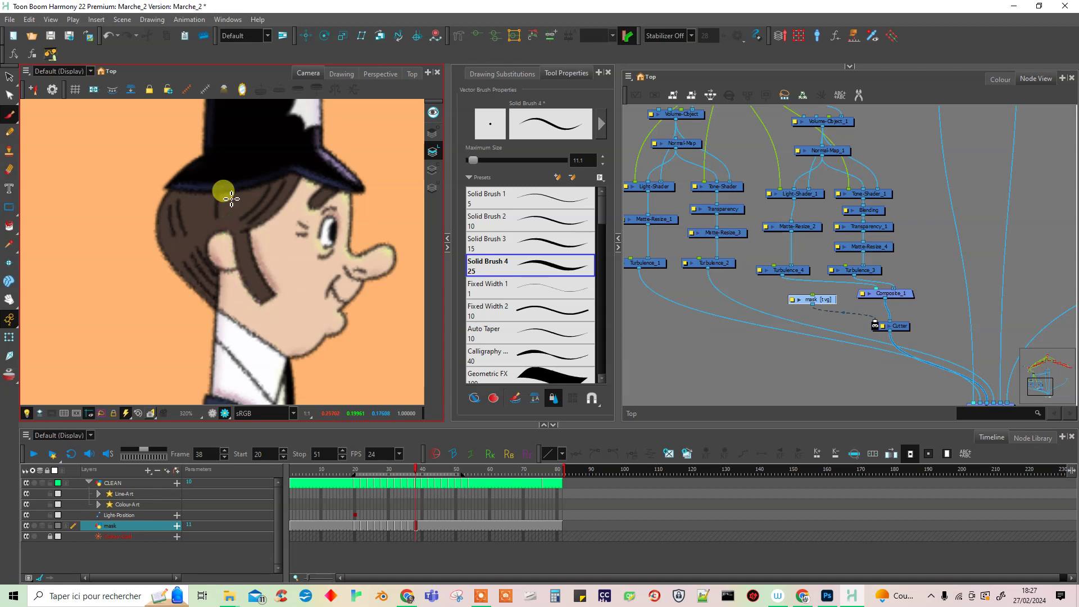
{"action": "left_click_drag", "start_coordinate": [307, 182], "coordinate": [362, 200]}
{"action": "mouse_move", "coordinate": [318, 188]}
{"action": "left_mouse_down"}
{"action": "mouse_move", "coordinate": [308, 203]}
{"action": "mouse_move", "coordinate": [337, 186]}
{"action": "left_mouse_up"}
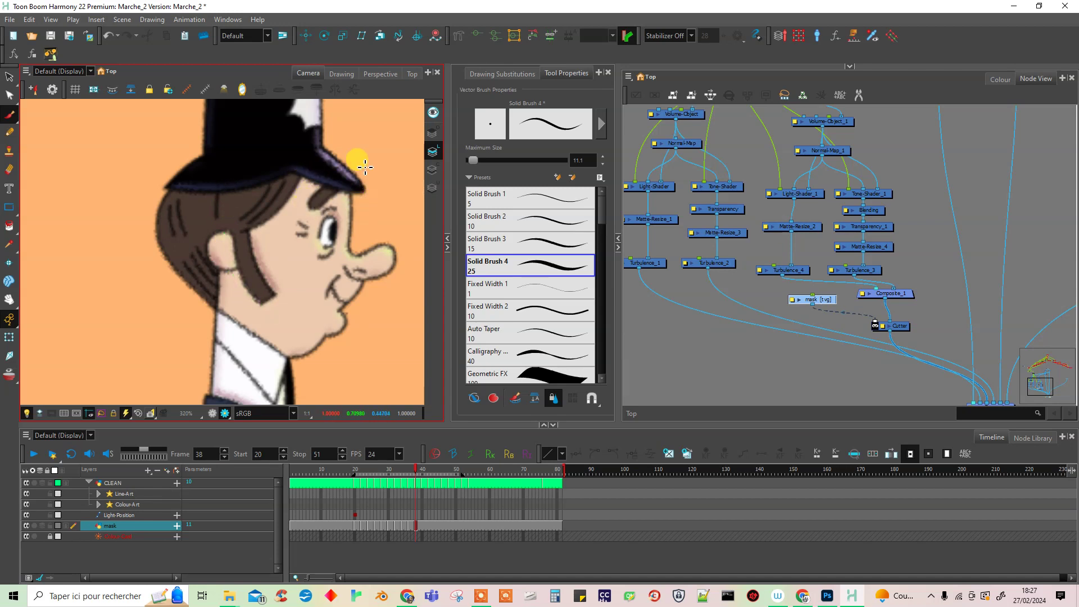
- Create empty mask drawings at frames 40 and 42 and paint over the sideburn and forehead edge in each
{"action": "left_click", "coordinate": [423, 525]}
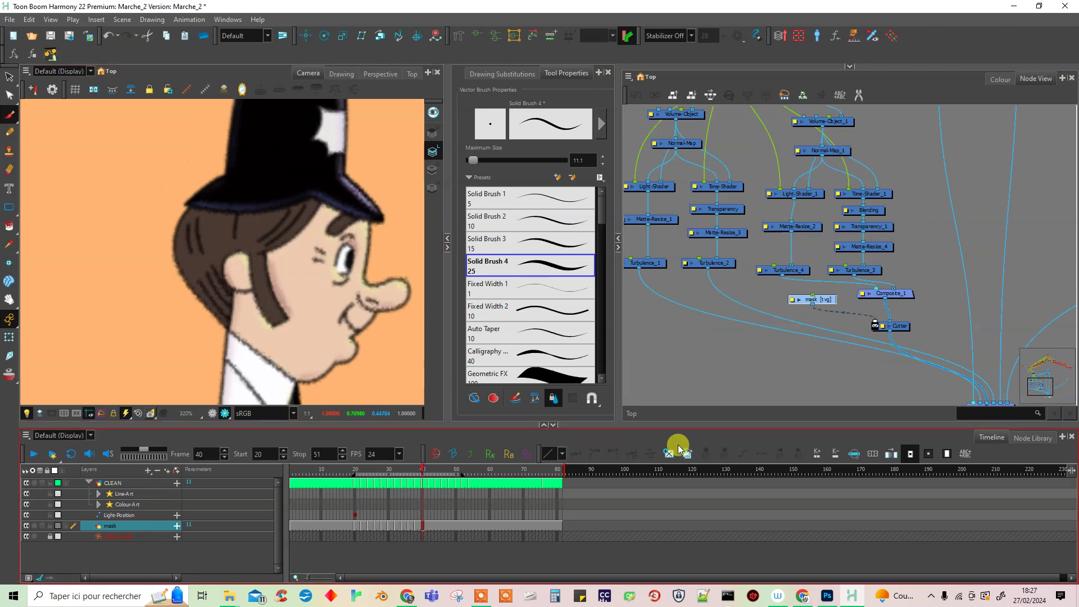
{"action": "left_click_drag", "start_coordinate": [242, 256], "coordinate": [257, 304]}
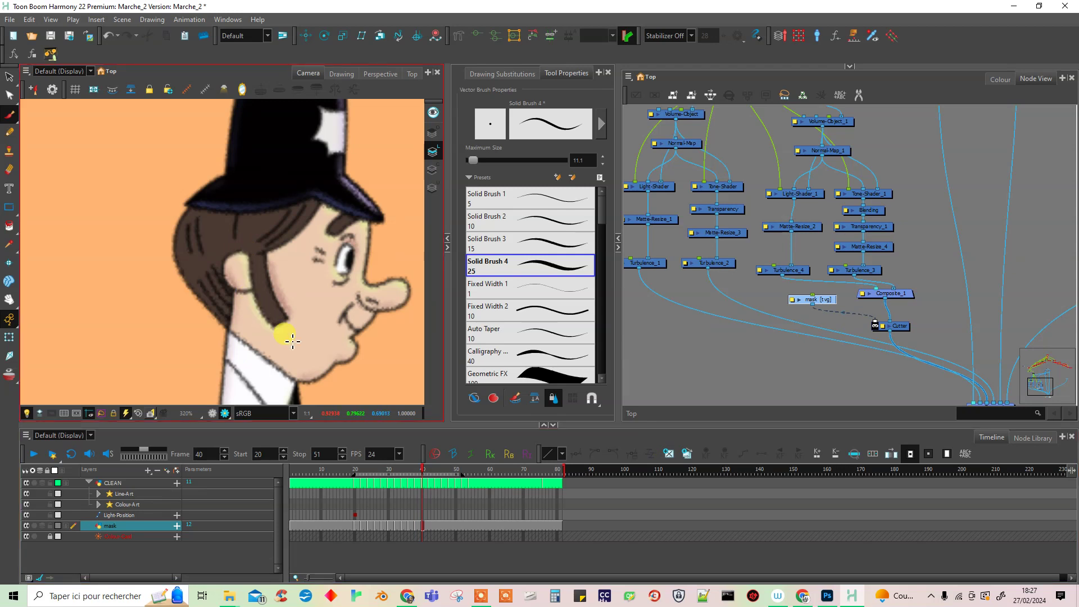
{"action": "mouse_move", "coordinate": [337, 206]}
{"action": "left_mouse_down"}
{"action": "mouse_move", "coordinate": [329, 224]}
{"action": "mouse_move", "coordinate": [396, 236]}
{"action": "left_mouse_up"}
{"action": "left_click", "coordinate": [428, 526]}
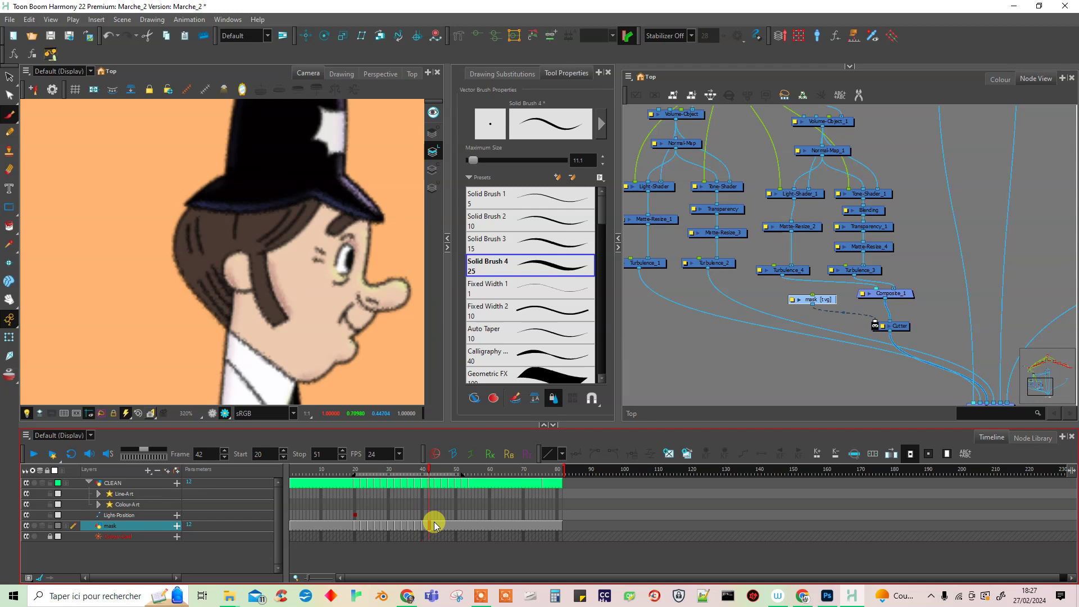
{"action": "left_click_drag", "start_coordinate": [303, 179], "coordinate": [360, 195]}
{"action": "mouse_move", "coordinate": [228, 234]}
{"action": "left_mouse_down"}
{"action": "mouse_move", "coordinate": [222, 229]}
{"action": "mouse_move", "coordinate": [235, 276]}
{"action": "mouse_move", "coordinate": [268, 315]}
{"action": "left_mouse_up"}
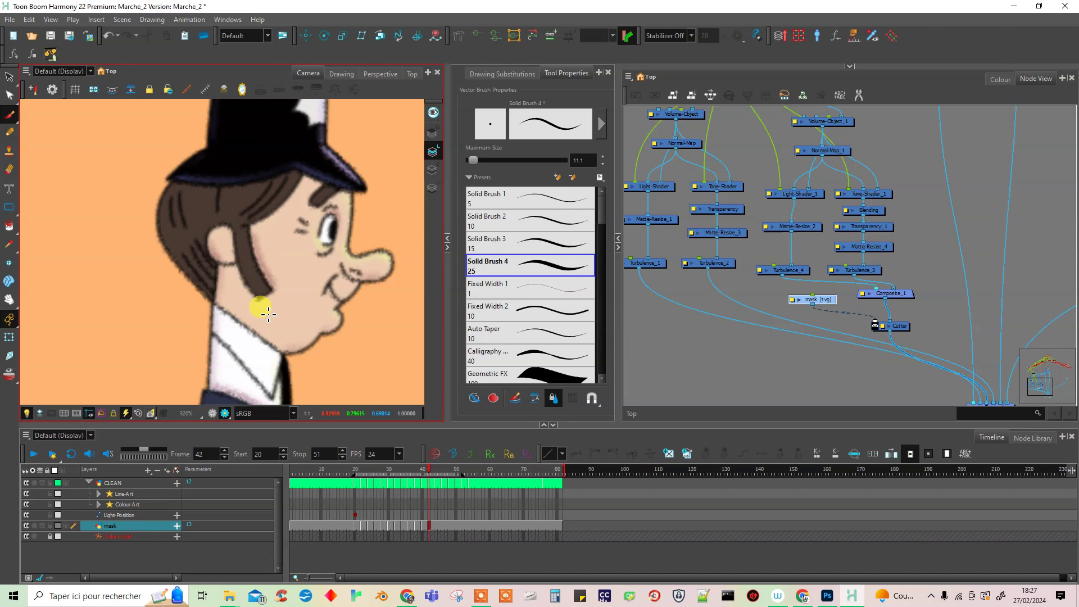
- Create an empty mask drawing at frame 44, paint over the sideburn and forehead edge, and touch up the forehead at frame 43
{"action": "left_click", "coordinate": [436, 524]}
{"action": "left_click_drag", "start_coordinate": [186, 178], "coordinate": [229, 249]}
{"action": "mouse_move", "coordinate": [307, 136]}
{"action": "left_mouse_down"}
{"action": "mouse_move", "coordinate": [308, 124]}
{"action": "mouse_move", "coordinate": [289, 121]}
{"action": "mouse_move", "coordinate": [269, 148]}
{"action": "left_mouse_up"}
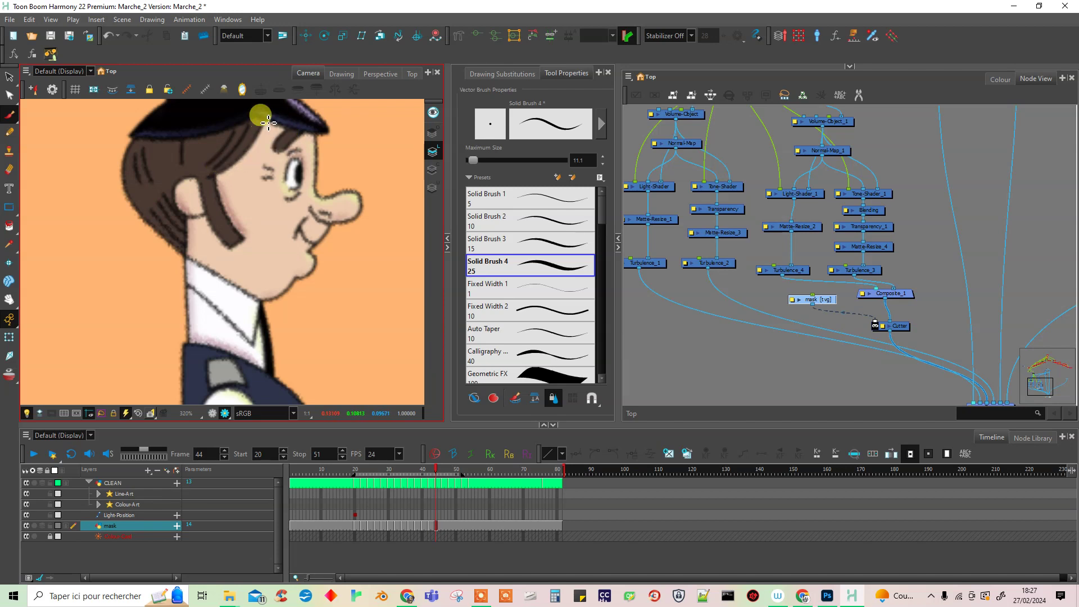
{"action": "left_click", "coordinate": [432, 526]}
{"action": "mouse_move", "coordinate": [272, 211]}
{"action": "left_mouse_down"}
{"action": "mouse_move", "coordinate": [296, 167]}
{"action": "mouse_move", "coordinate": [309, 174]}
{"action": "left_mouse_up"}
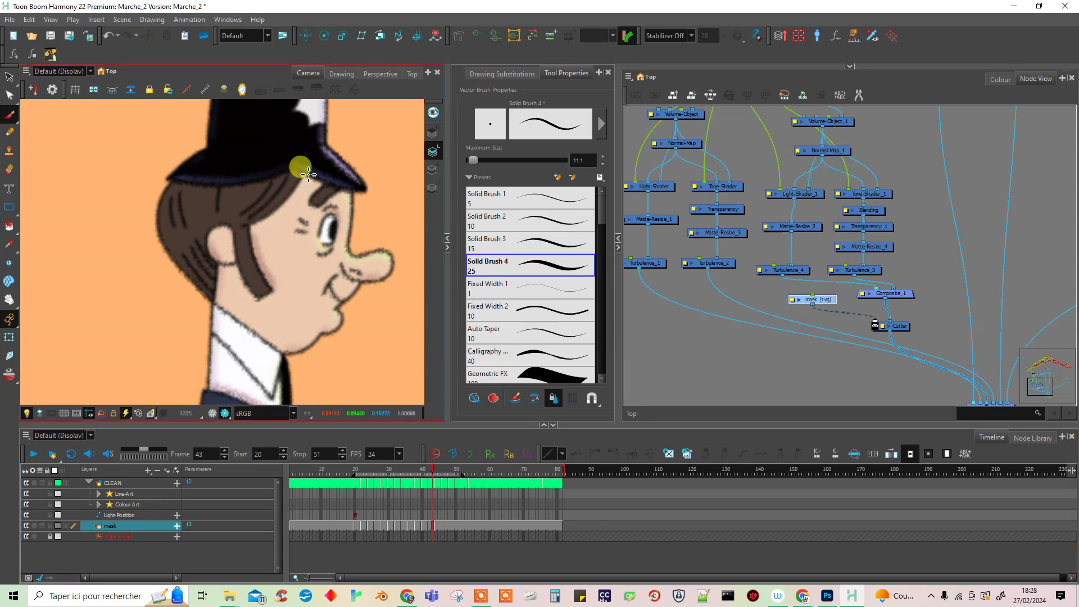
- Create an empty mask drawing at frame 46 and paint over the forehead under the hat brim and the sideburn
{"action": "left_click", "coordinate": [437, 528]}
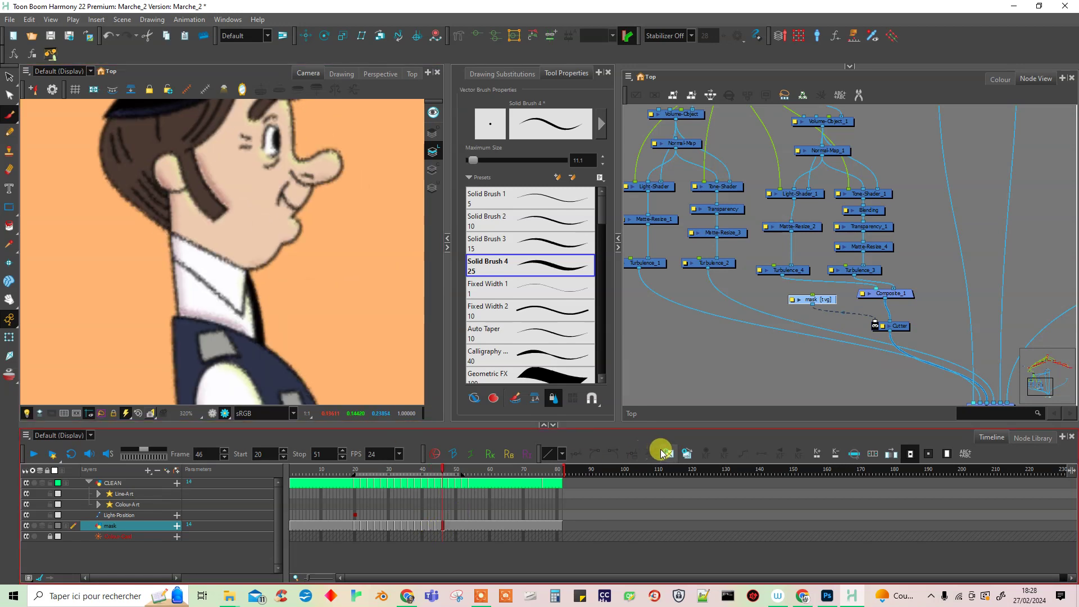
{"action": "left_click_drag", "start_coordinate": [311, 237], "coordinate": [322, 306]}
{"action": "mouse_move", "coordinate": [281, 210]}
{"action": "left_mouse_down"}
{"action": "mouse_move", "coordinate": [291, 223]}
{"action": "mouse_move", "coordinate": [343, 222]}
{"action": "left_mouse_up"}
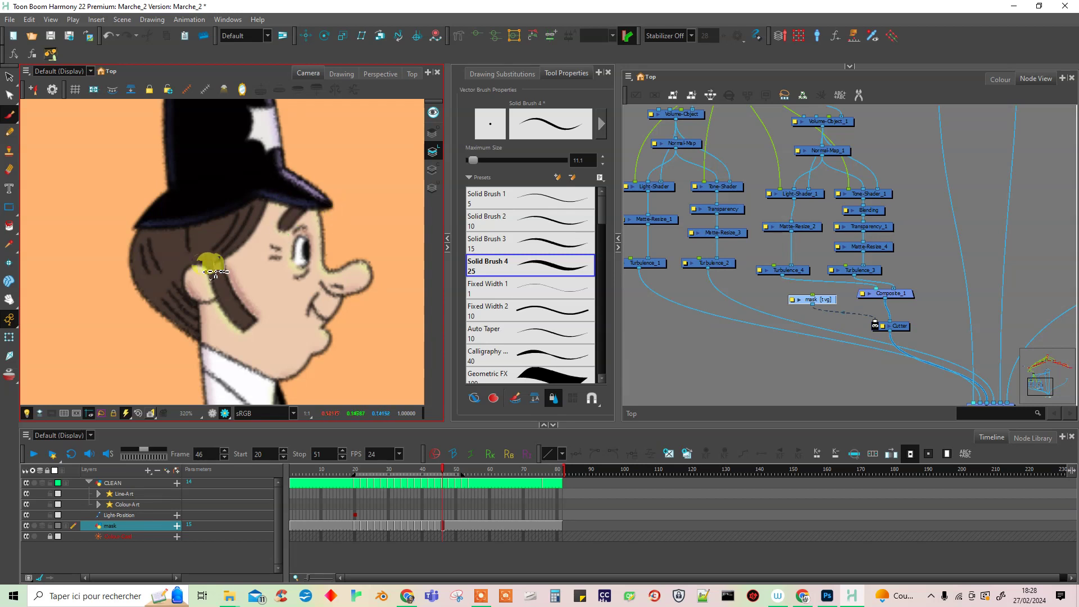
{"action": "mouse_move", "coordinate": [207, 278]}
{"action": "left_mouse_down"}
{"action": "mouse_move", "coordinate": [232, 328]}
{"action": "mouse_move", "coordinate": [260, 348]}
{"action": "left_mouse_up"}
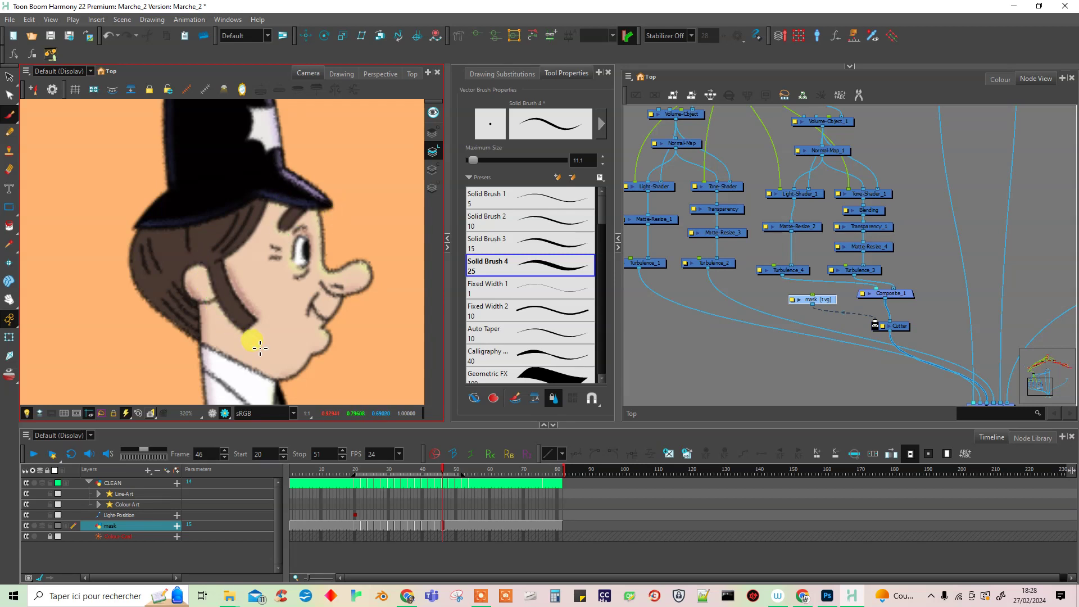
- Create an empty mask drawing at frame 48 and paint over the sideburn and the forehead under the hat brim
{"action": "left_click", "coordinate": [446, 527]}
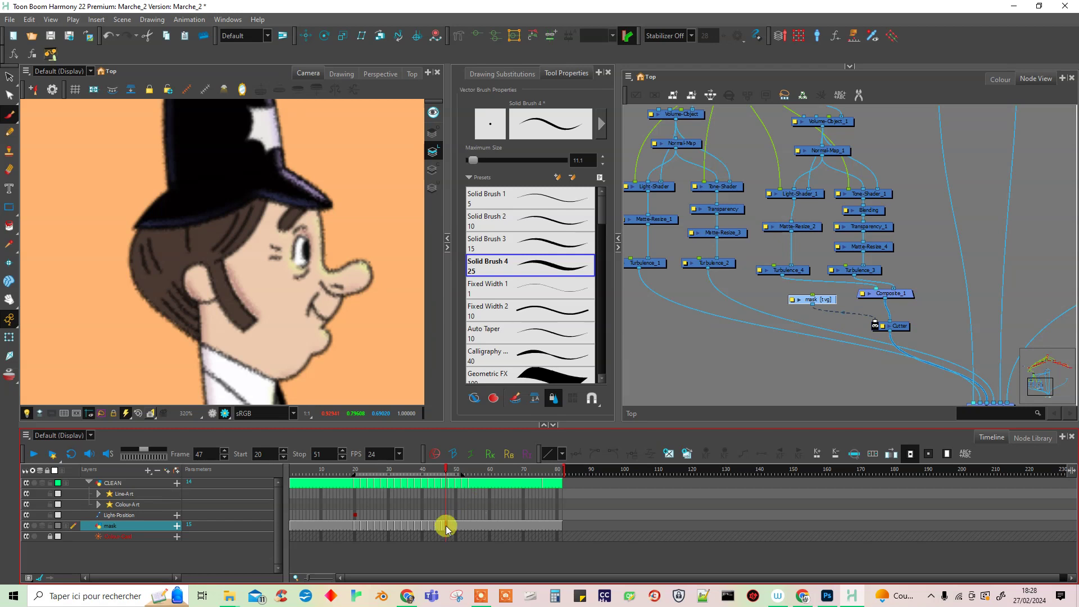
{"action": "left_click_drag", "start_coordinate": [198, 263], "coordinate": [247, 333]}
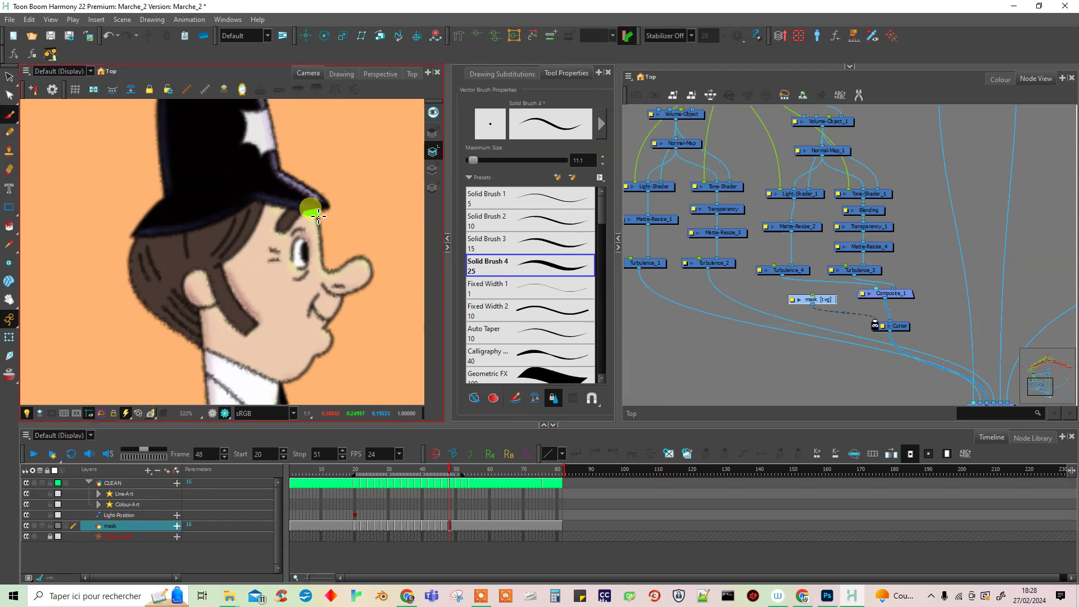
{"action": "left_click_drag", "start_coordinate": [285, 211], "coordinate": [271, 209]}
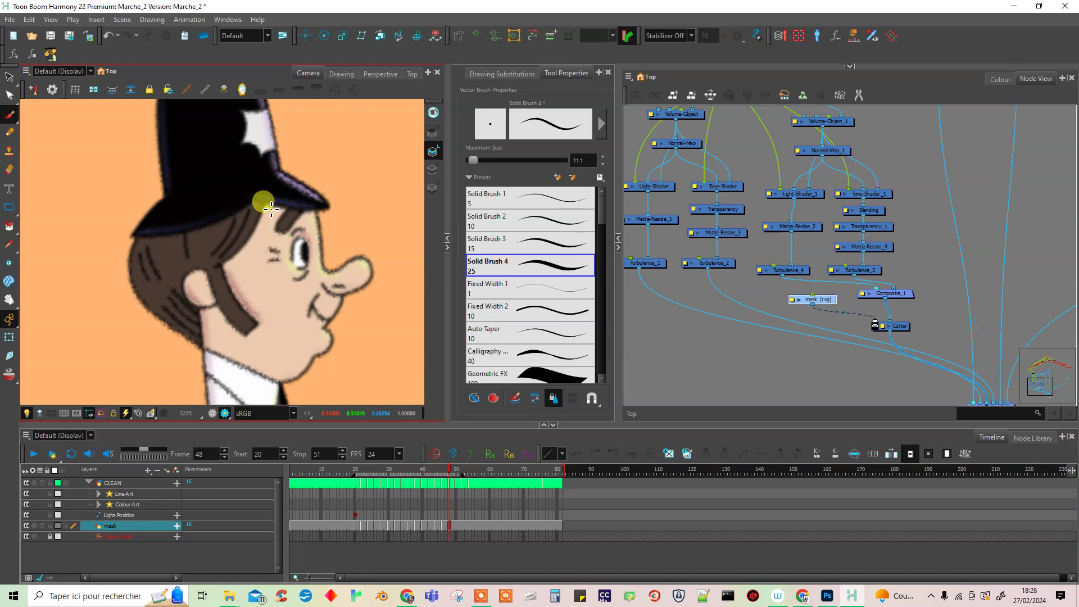
- Create an empty mask drawing at frame 50 and paint over the forehead under the hat brim and the sideburn
{"action": "left_click", "coordinate": [453, 525]}
{"action": "key", "text": "."}
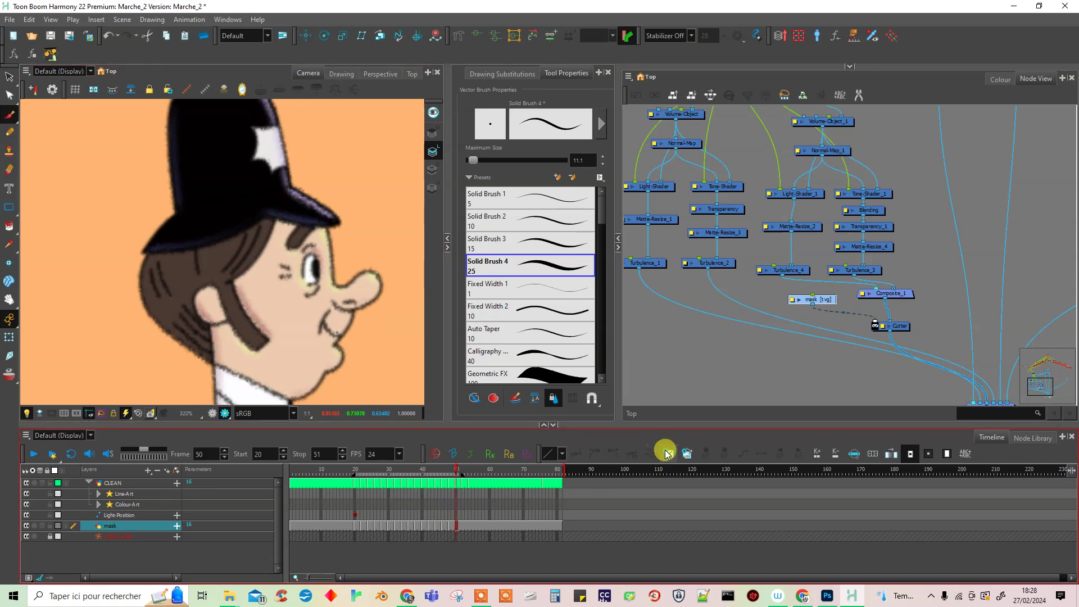
{"action": "mouse_move", "coordinate": [334, 224]}
{"action": "left_mouse_down"}
{"action": "mouse_move", "coordinate": [296, 252]}
{"action": "mouse_move", "coordinate": [284, 227]}
{"action": "left_mouse_up"}
{"action": "mouse_move", "coordinate": [215, 285]}
{"action": "left_mouse_down"}
{"action": "mouse_move", "coordinate": [227, 328]}
{"action": "mouse_move", "coordinate": [275, 363]}
{"action": "left_mouse_up"}
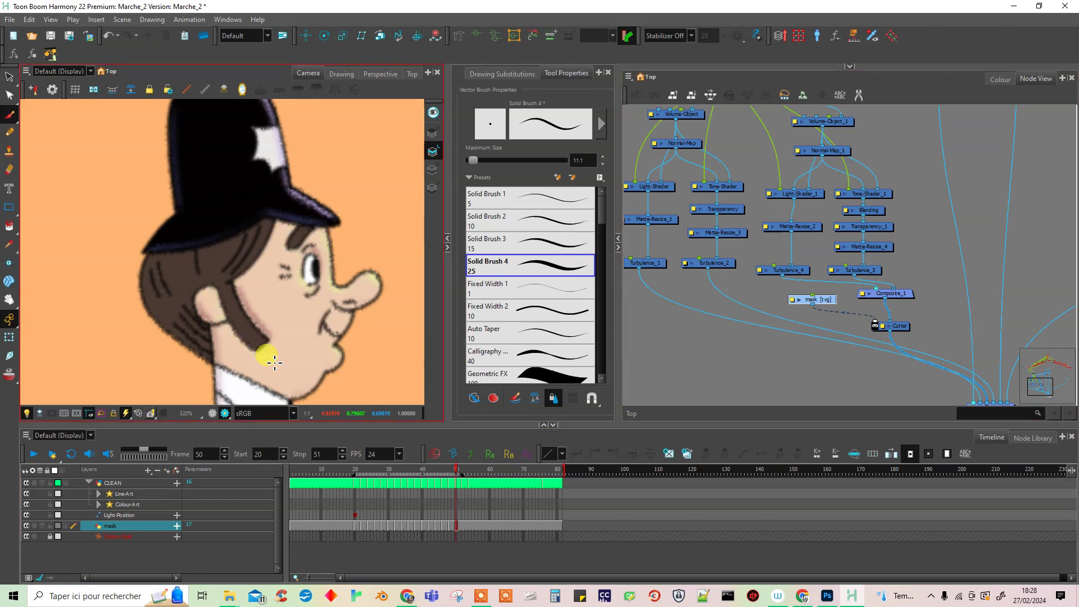
- Return to the earlier mask drawings and paint over the top edge of the white shirt below the belt at frames 24 and 26
{"action": "left_click", "coordinate": [354, 525]}
{"action": "left_click_drag", "start_coordinate": [324, 351], "coordinate": [309, 184]}
{"action": "mouse_move", "coordinate": [322, 382]}
{"action": "left_mouse_down"}
{"action": "mouse_move", "coordinate": [307, 183]}
{"action": "mouse_move", "coordinate": [302, 289]}
{"action": "mouse_move", "coordinate": [313, 257]}
{"action": "mouse_move", "coordinate": [319, 273]}
{"action": "mouse_move", "coordinate": [306, 236]}
{"action": "mouse_move", "coordinate": [316, 310]}
{"action": "mouse_move", "coordinate": [363, 224]}
{"action": "mouse_move", "coordinate": [309, 312]}
{"action": "mouse_move", "coordinate": [293, 308]}
{"action": "mouse_move", "coordinate": [331, 321]}
{"action": "left_mouse_up"}
{"action": "key", "text": "g"}
{"action": "key", "text": "g"}
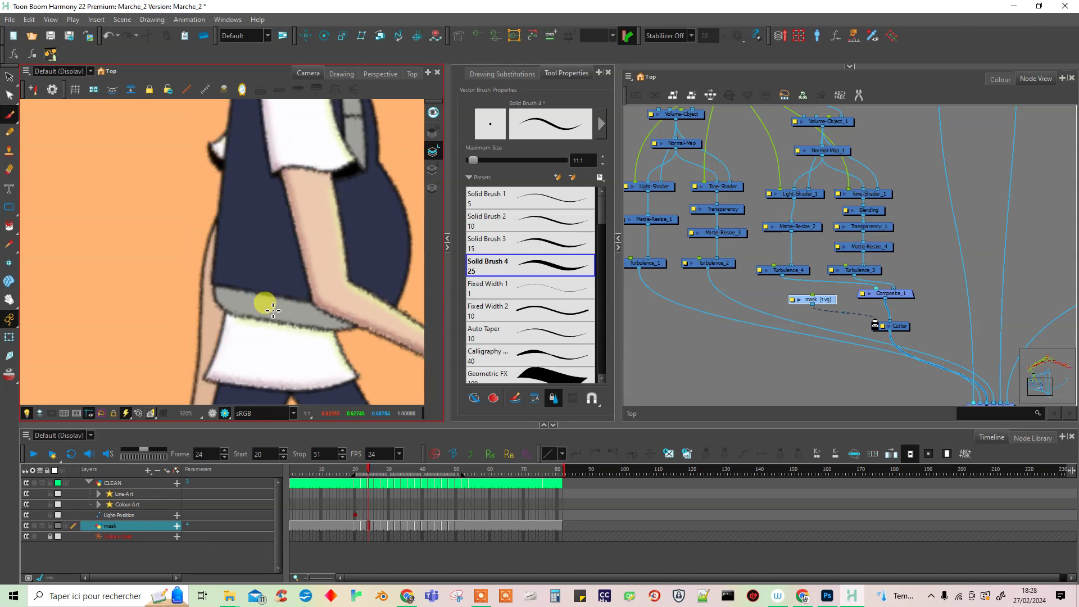
{"action": "left_click_drag", "start_coordinate": [224, 309], "coordinate": [353, 338]}
{"action": "key", "text": "g"}
{"action": "left_click_drag", "start_coordinate": [241, 290], "coordinate": [326, 309]}
- Paint the mask over the white shirt's top edge below the belt at frames 28, 30 and 32
{"action": "key", "text": "g"}
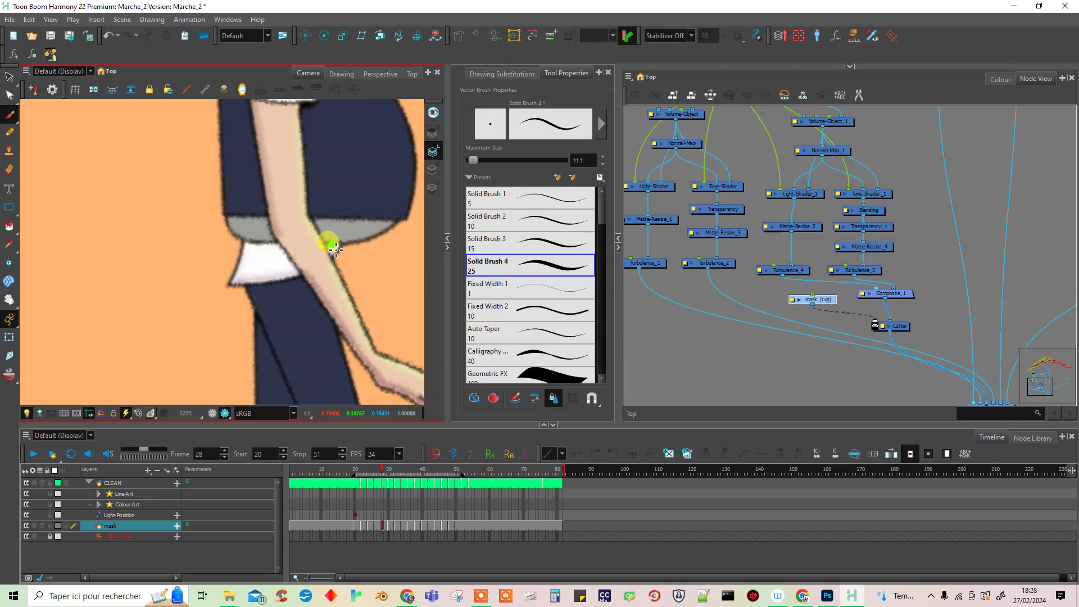
{"action": "key", "text": "g"}
{"action": "left_click_drag", "start_coordinate": [310, 223], "coordinate": [365, 225]}
{"action": "key", "text": "g"}
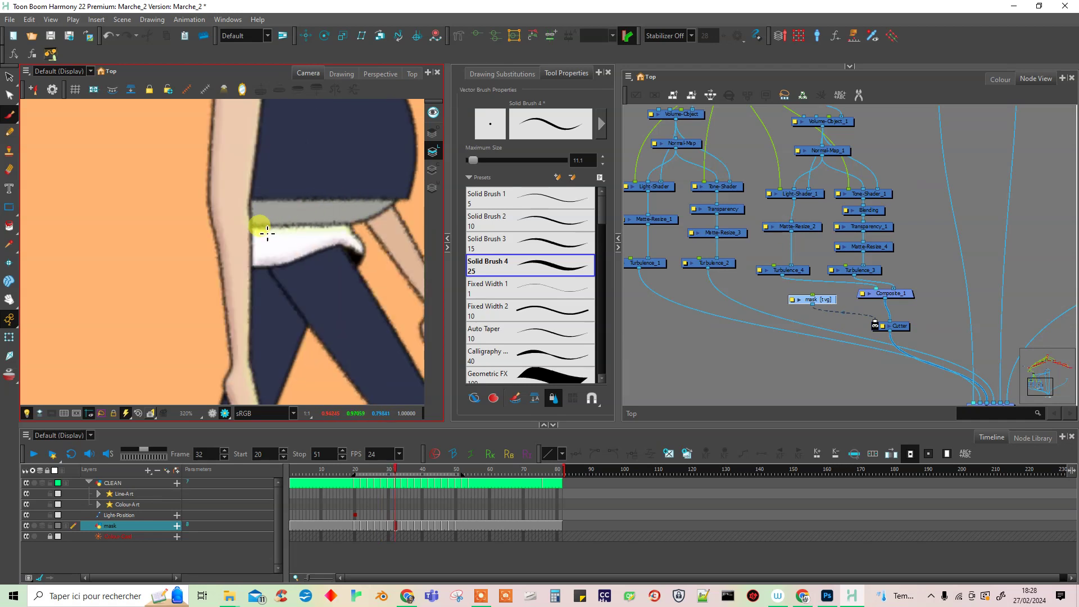
{"action": "left_click_drag", "start_coordinate": [271, 232], "coordinate": [357, 232]}
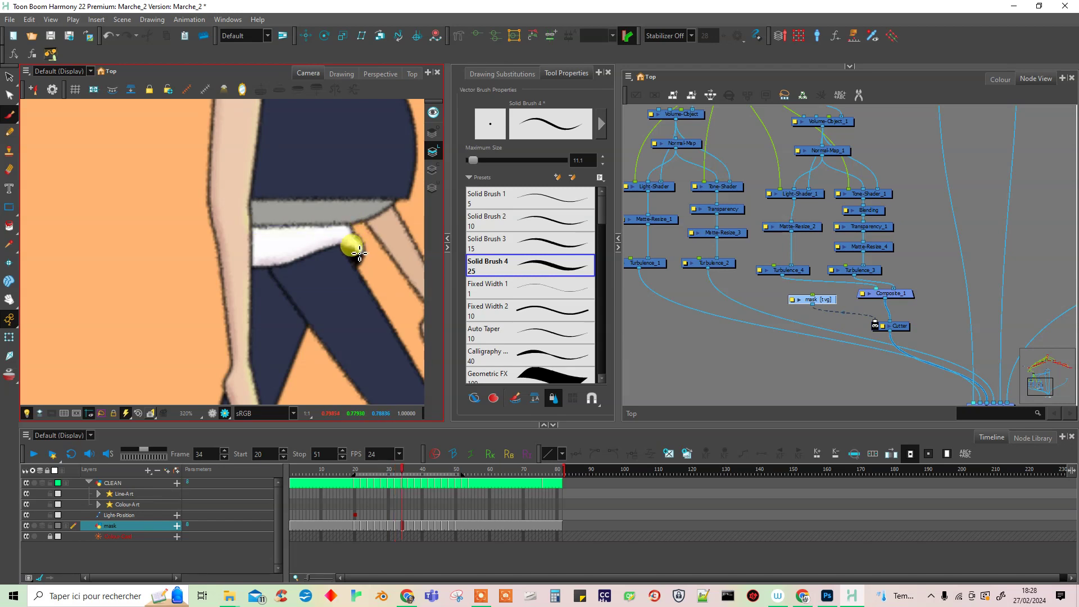
- Paint the mask over the white shirt's top edge below the belt at frames 34, 36 and 38
{"action": "key", "text": "g"}
{"action": "left_click_drag", "start_coordinate": [248, 244], "coordinate": [361, 258]}
{"action": "key", "text": "g"}
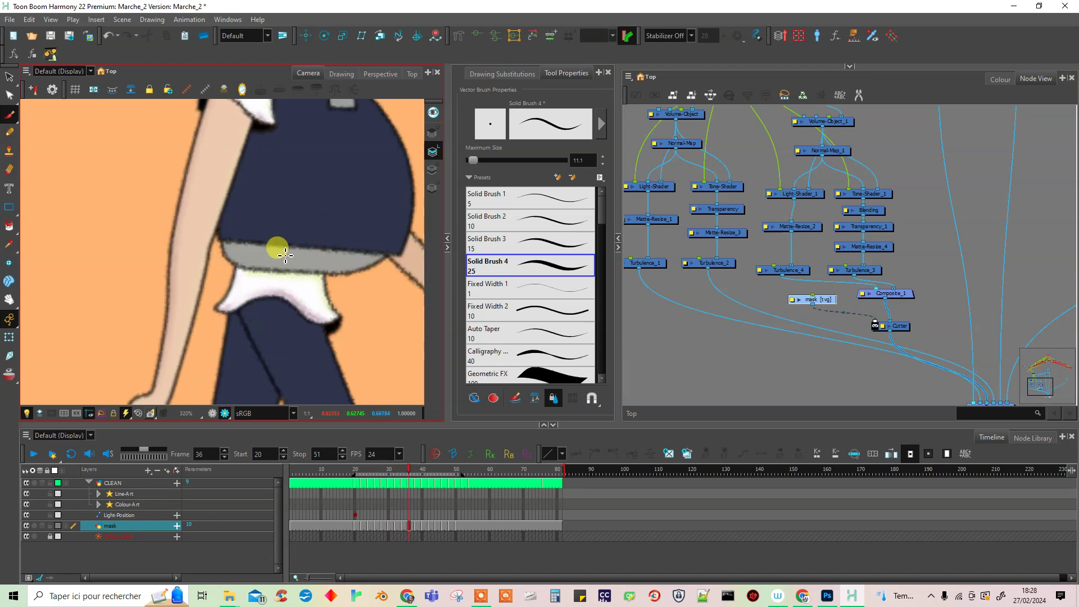
{"action": "left_click_drag", "start_coordinate": [241, 264], "coordinate": [365, 283]}
{"action": "key", "text": "g"}
{"action": "mouse_move", "coordinate": [234, 289]}
{"action": "left_mouse_down"}
{"action": "mouse_move", "coordinate": [349, 309]}
{"action": "mouse_move", "coordinate": [360, 324]}
{"action": "left_mouse_up"}
- Paint the mask over the white shirt's top edge below the belt at frames 40, 42 and 44
{"action": "key", "text": "g"}
{"action": "left_click_drag", "start_coordinate": [235, 320], "coordinate": [364, 336]}
{"action": "key", "text": "g"}
{"action": "left_click_drag", "start_coordinate": [272, 298], "coordinate": [354, 303]}
{"action": "key", "text": "g"}
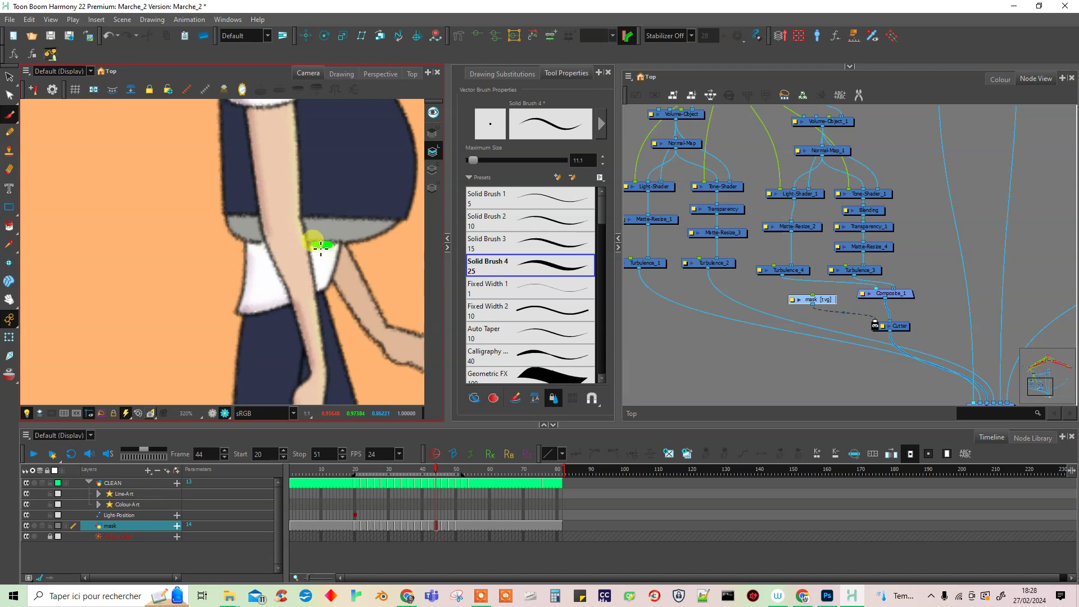
{"action": "mouse_move", "coordinate": [320, 245]}
{"action": "left_mouse_down"}
{"action": "mouse_move", "coordinate": [340, 245]}
{"action": "mouse_move", "coordinate": [296, 224]}
{"action": "mouse_move", "coordinate": [328, 241]}
{"action": "left_mouse_up"}
- Advance to the frame 50 mask drawing and paint over the white shirt's top edge below the belt
{"action": "key", "text": "g"}
{"action": "key", "text": "g"}
{"action": "key", "text": "g"}
{"action": "left_click_drag", "start_coordinate": [252, 247], "coordinate": [354, 244]}
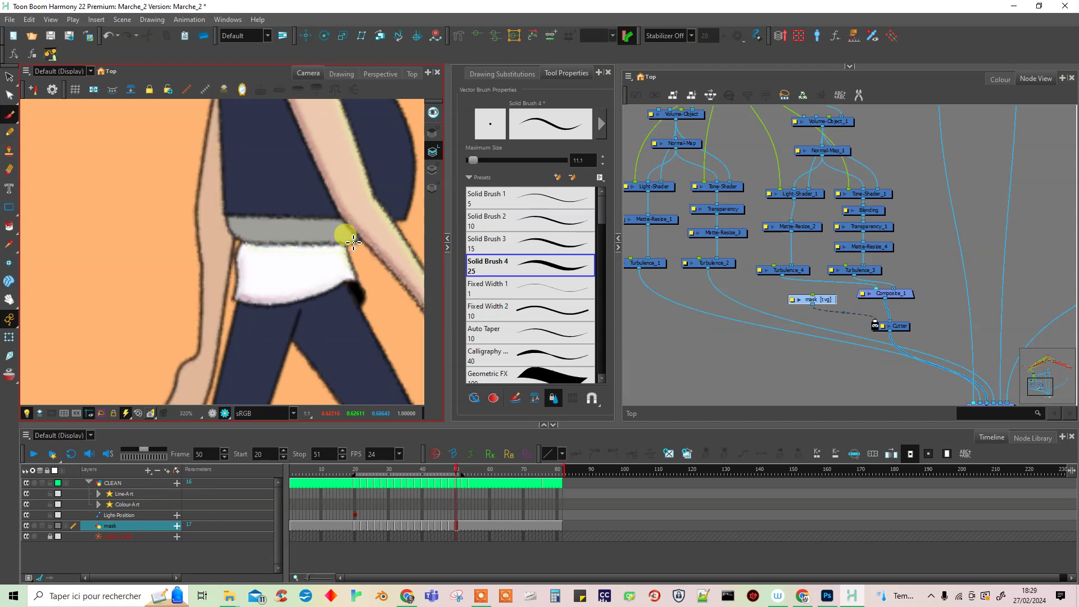
- Return to frame 21 with the character's torso in view and save the scene
{"action": "key", "text": "g"}
{"action": "left_click", "coordinate": [358, 470]}
{"action": "scroll", "coordinate": [265, 240], "scroll_direction": "down", "scroll_amount": 5}
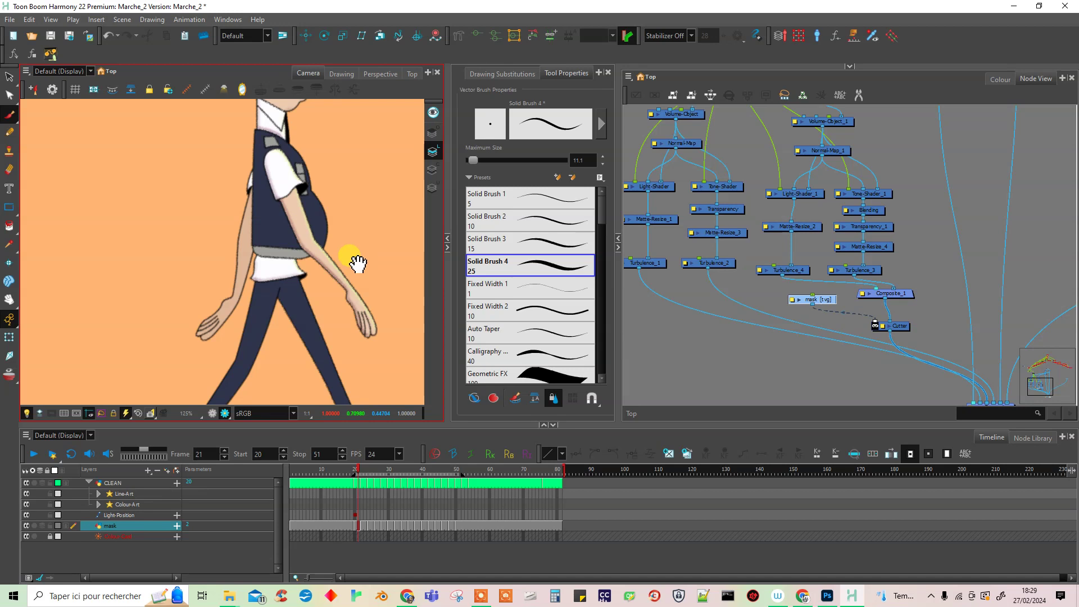
{"action": "left_click_drag", "start_coordinate": [358, 263], "coordinate": [324, 290]}
{"action": "key", "text": "ctrl+s"}
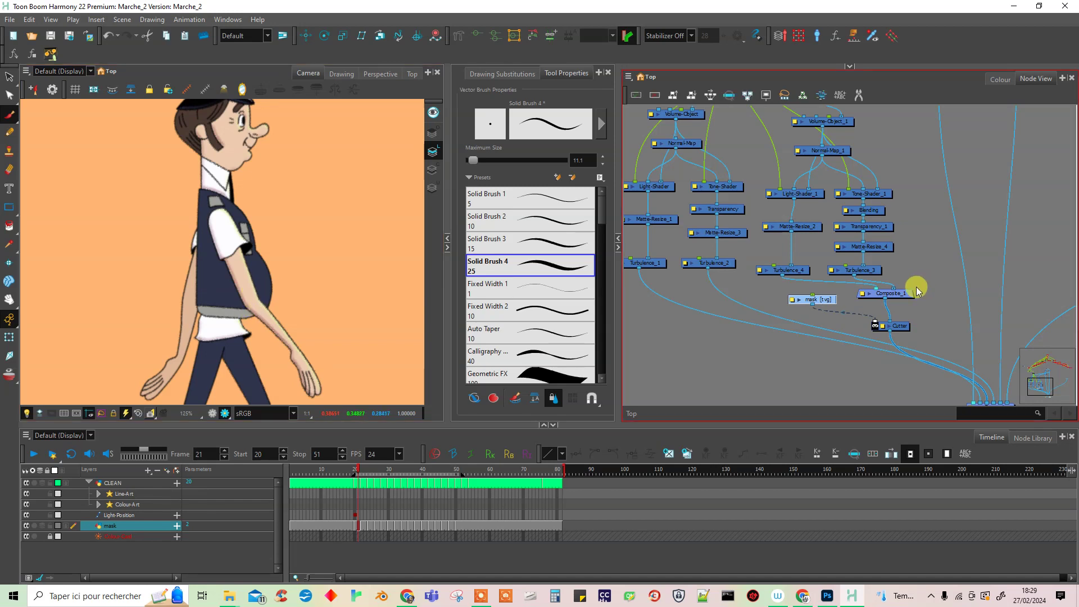
- Move the mask, Composite_1 and Cutter nodes aside to free space below Turbulence_4
{"action": "left_click", "coordinate": [897, 327]}
{"action": "left_click_drag", "start_coordinate": [897, 332], "coordinate": [945, 328]}
{"action": "left_click", "coordinate": [809, 347]}
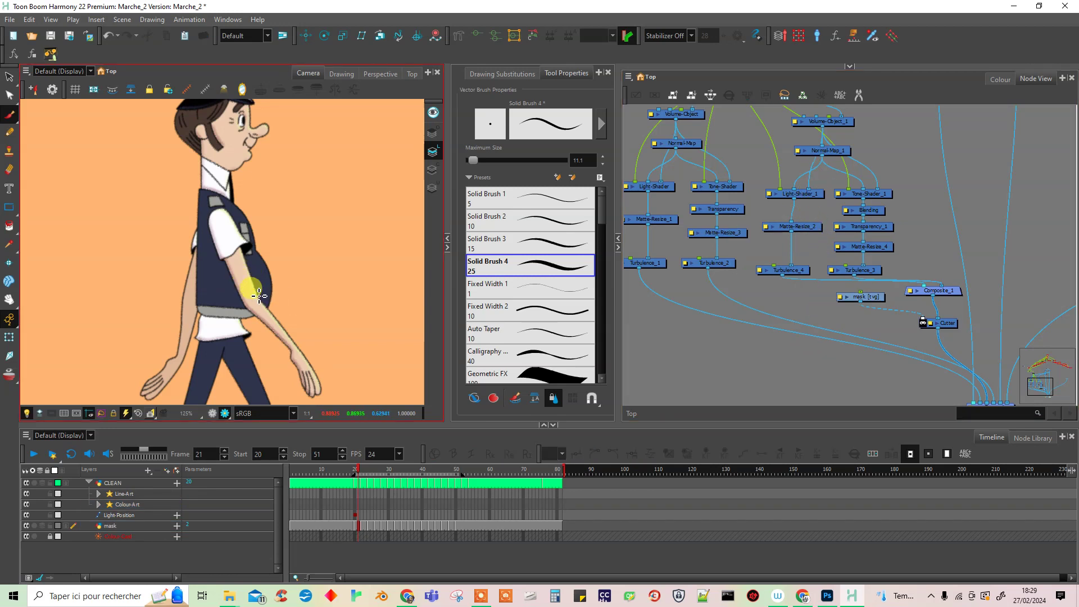
- Add an Apply-Peg-Transformation node and insert it between Turbulence_4 and Composite_1
{"action": "key", "text": "Tab"}
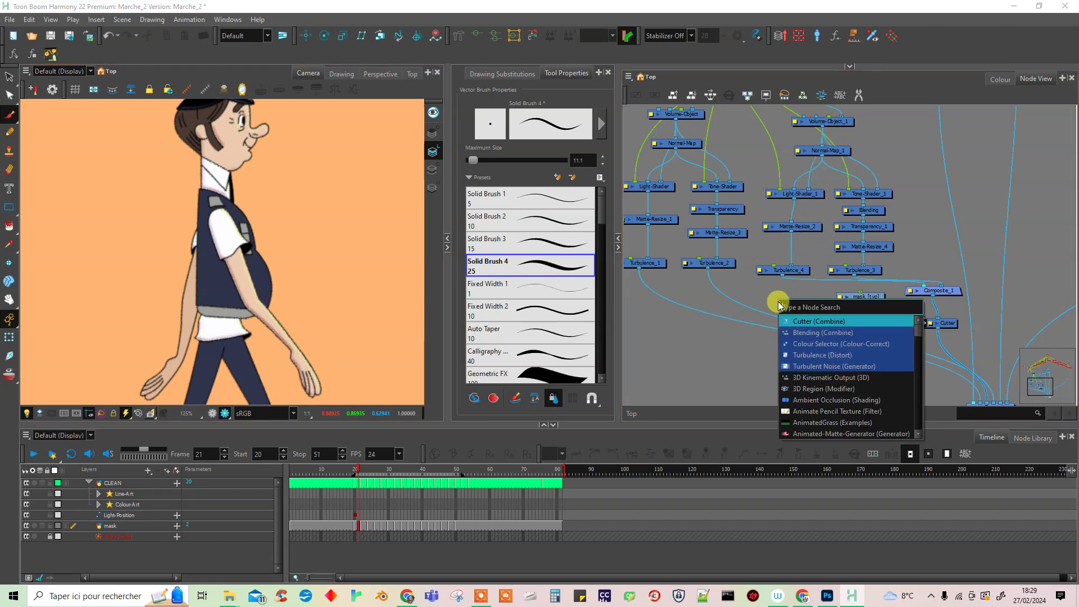
{"action": "type", "text": "appli"}
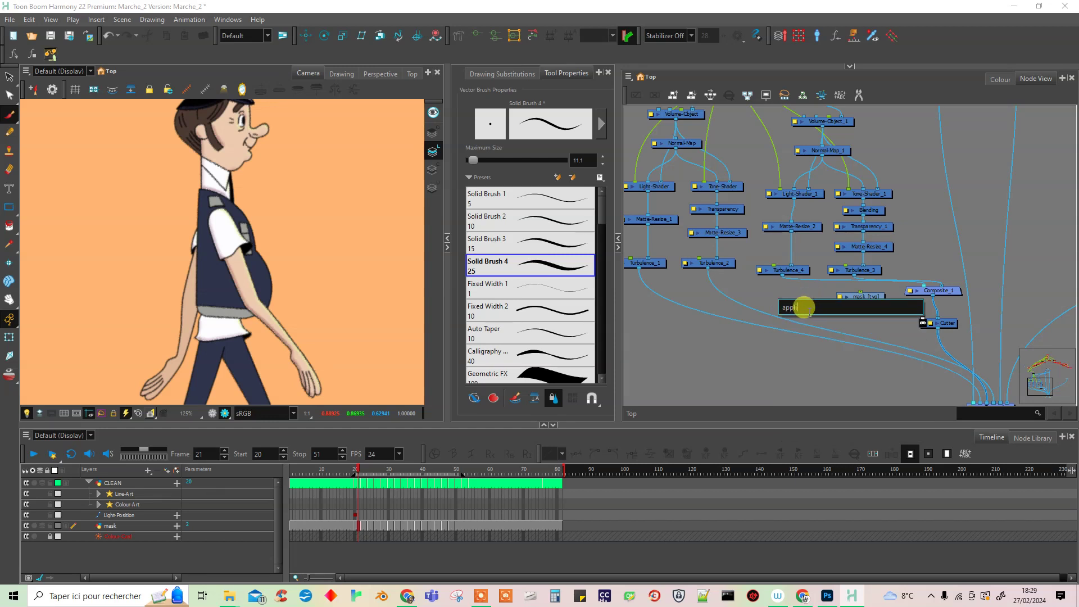
{"action": "key", "text": "BackSpace"}
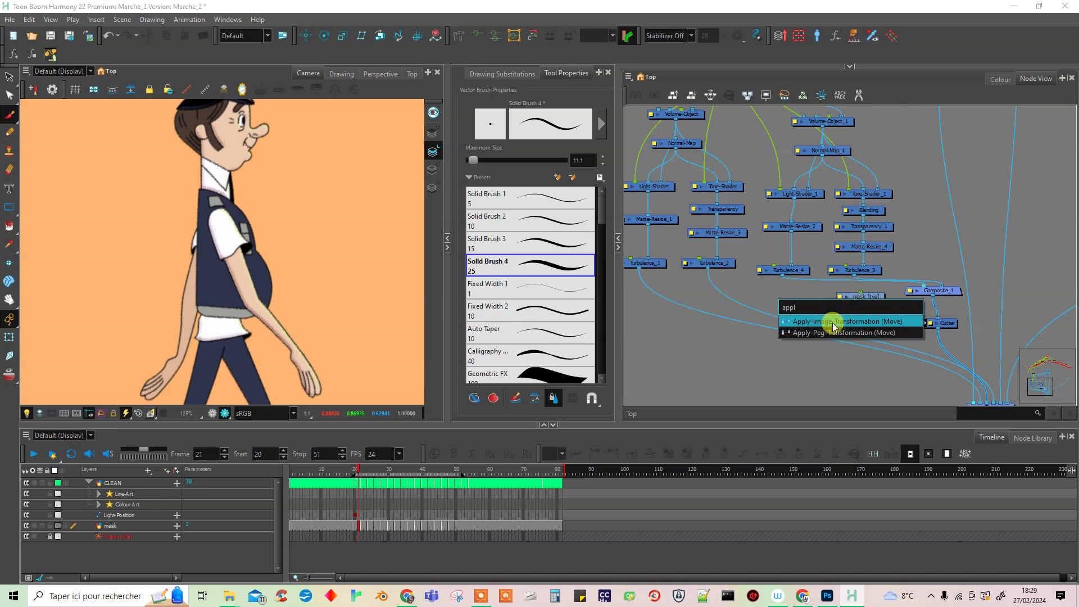
{"action": "left_click", "coordinate": [828, 333]}
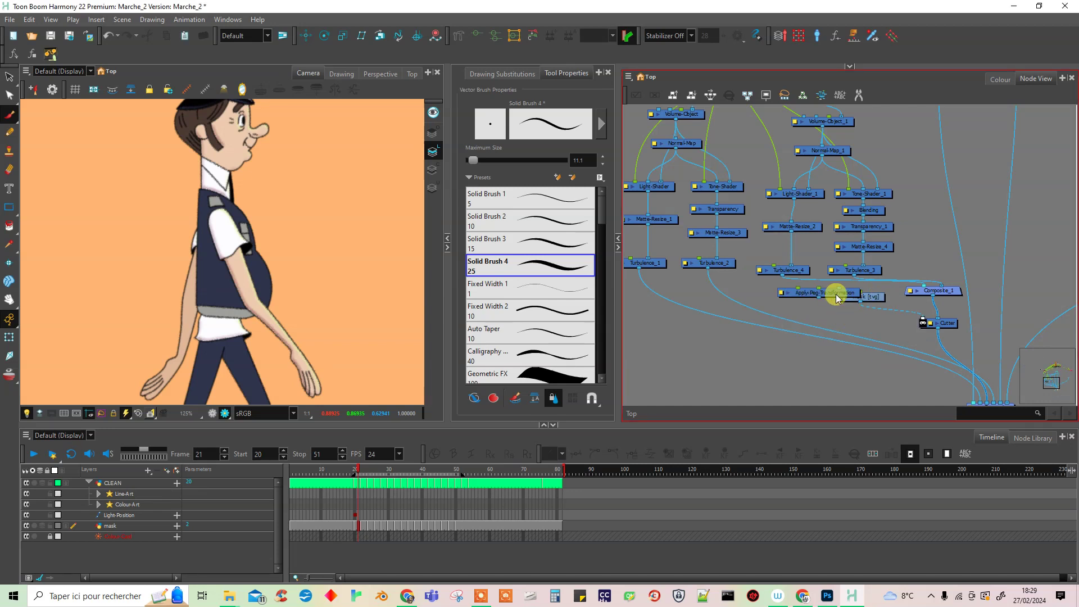
{"action": "mouse_move", "coordinate": [789, 302]}
{"action": "left_mouse_down"}
{"action": "mouse_move", "coordinate": [780, 292]}
{"action": "mouse_move", "coordinate": [917, 287]}
{"action": "mouse_move", "coordinate": [960, 308]}
{"action": "mouse_move", "coordinate": [873, 327]}
{"action": "mouse_move", "coordinate": [893, 301]}
{"action": "mouse_move", "coordinate": [796, 298]}
{"action": "left_mouse_up"}
{"action": "left_click", "coordinate": [750, 297]}
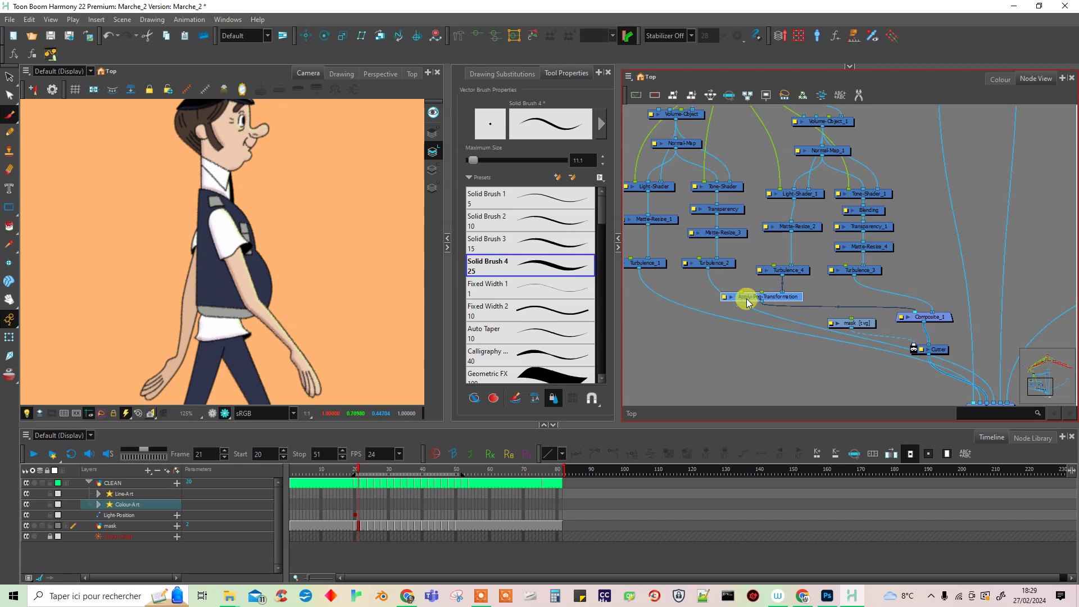
- Add a peg feeding the Apply-Peg-Transformation node and try shifting the light shading slightly sideways with the Transform tool
{"action": "key", "text": "ctrl+p"}
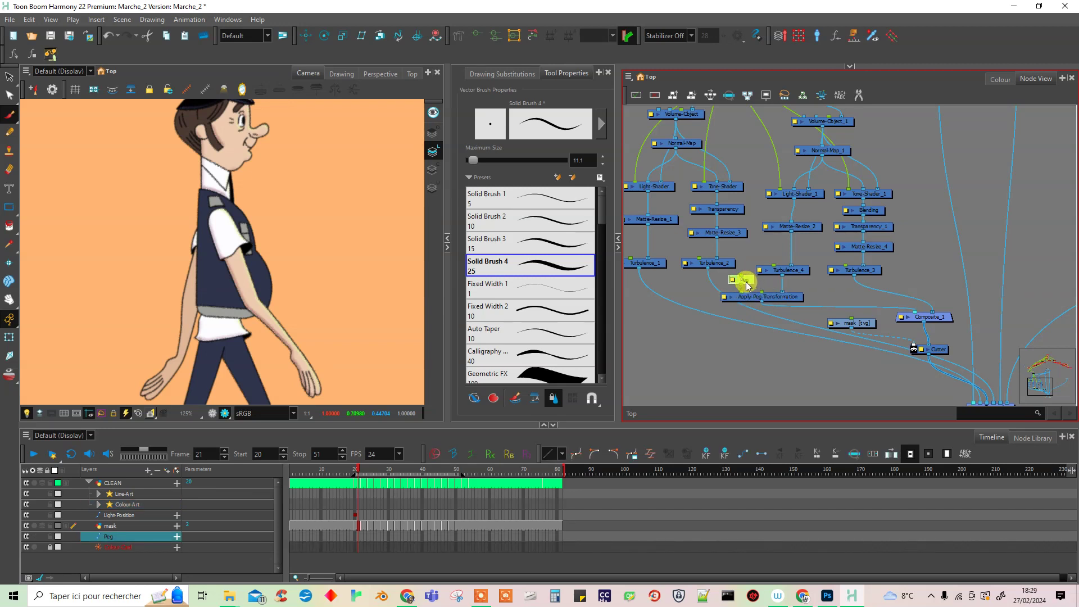
{"action": "key", "text": "shift+t"}
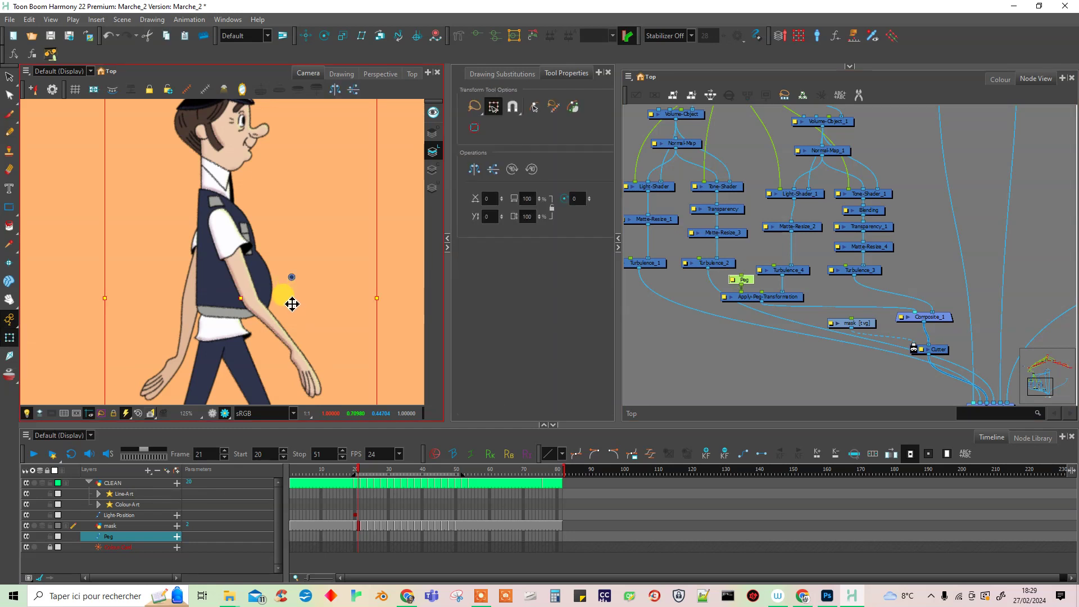
{"action": "left_click_drag", "start_coordinate": [300, 312], "coordinate": [303, 311]}
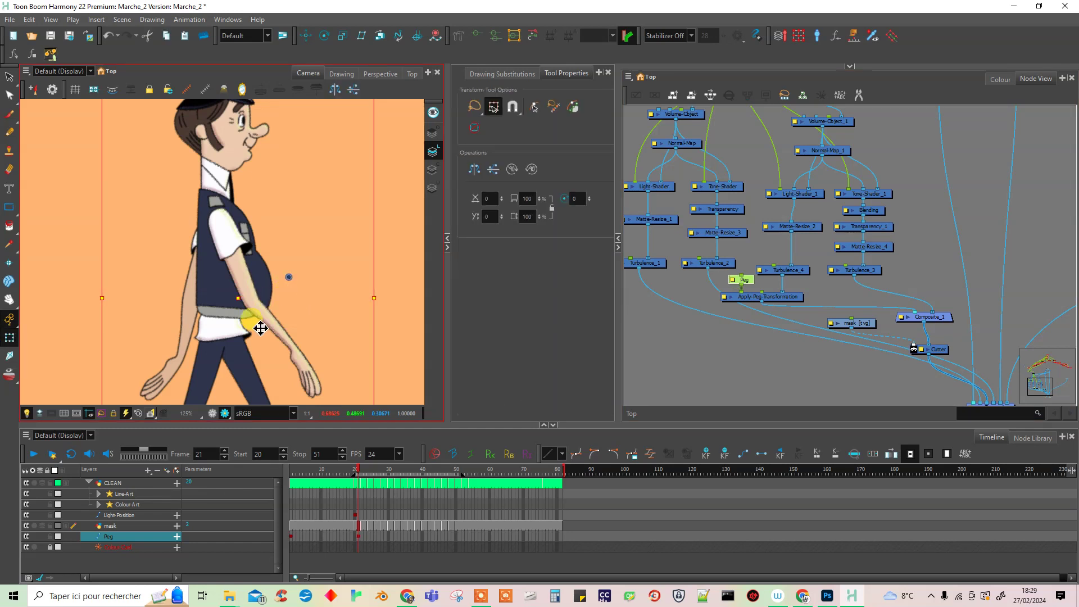
{"action": "scroll", "coordinate": [259, 323], "scroll_direction": "up", "scroll_amount": 3}
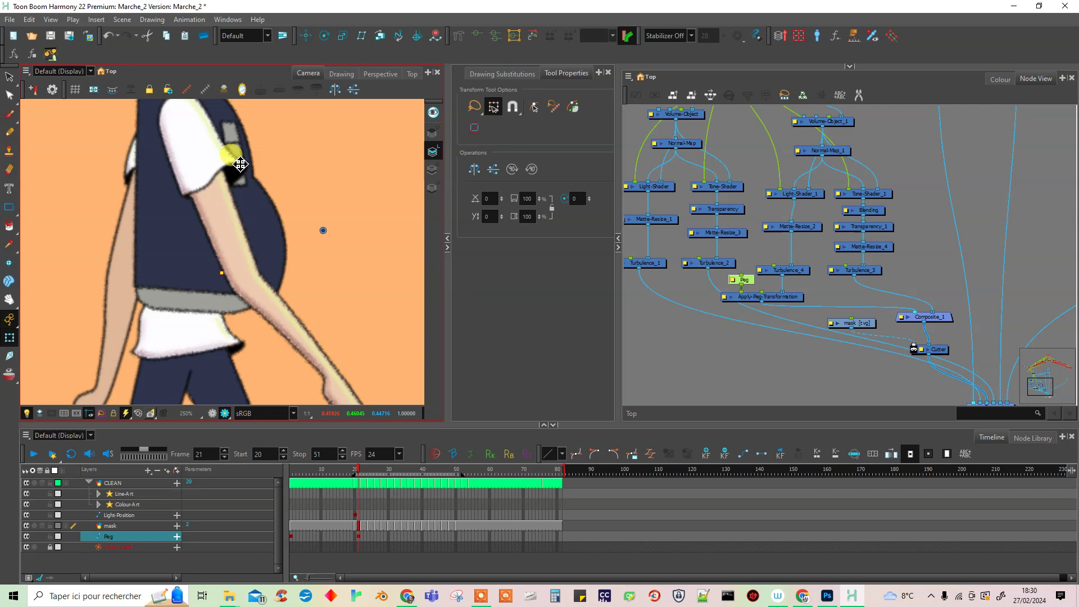
{"action": "left_click", "coordinate": [703, 346]}
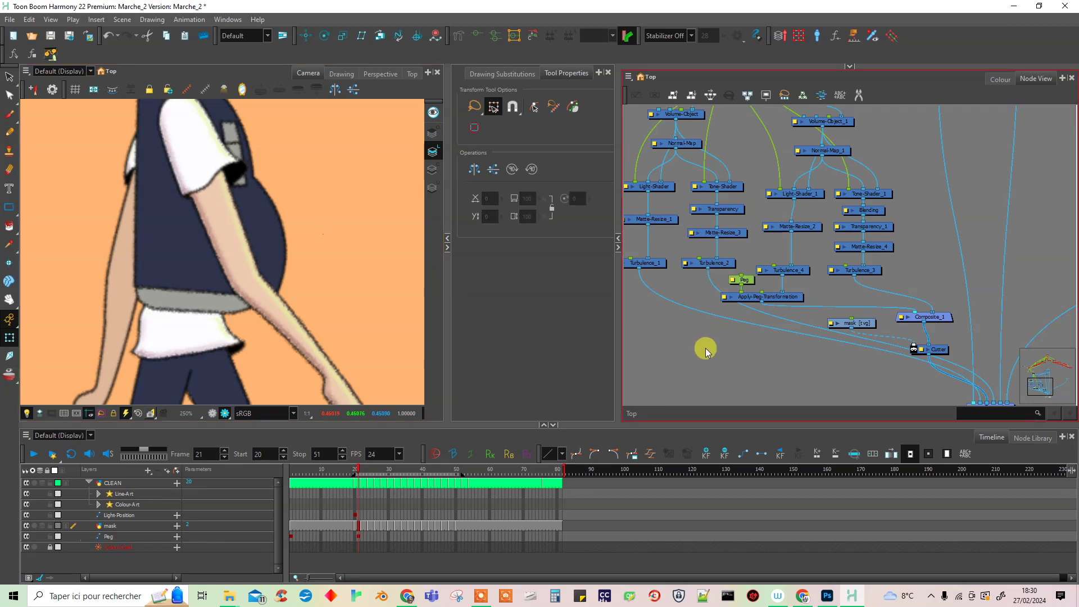
{"action": "left_click_drag", "start_coordinate": [316, 248], "coordinate": [306, 392]}
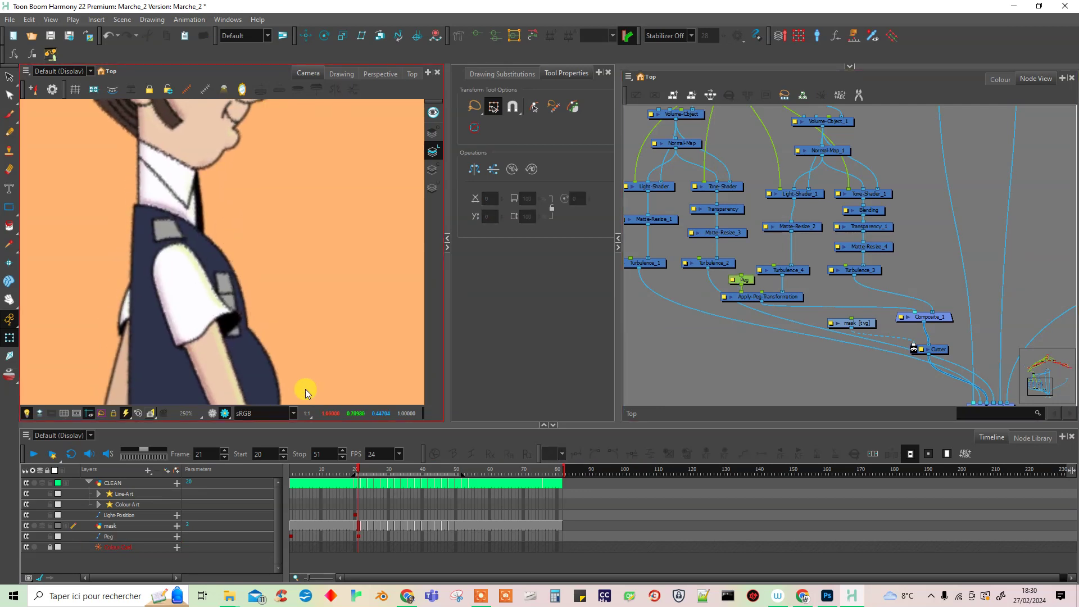
- Delete the peg and the Apply-Peg-Transformation node below Turbulence_4
{"action": "left_click_drag", "start_coordinate": [743, 280], "coordinate": [722, 297]}
{"action": "left_click", "coordinate": [803, 297]}
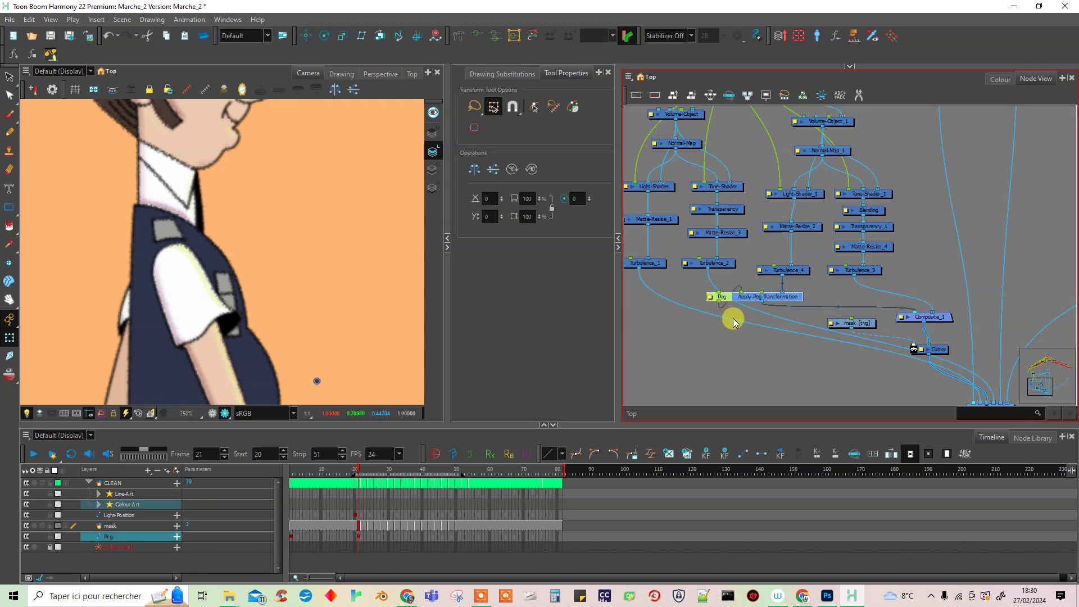
{"action": "key", "text": "Delete"}
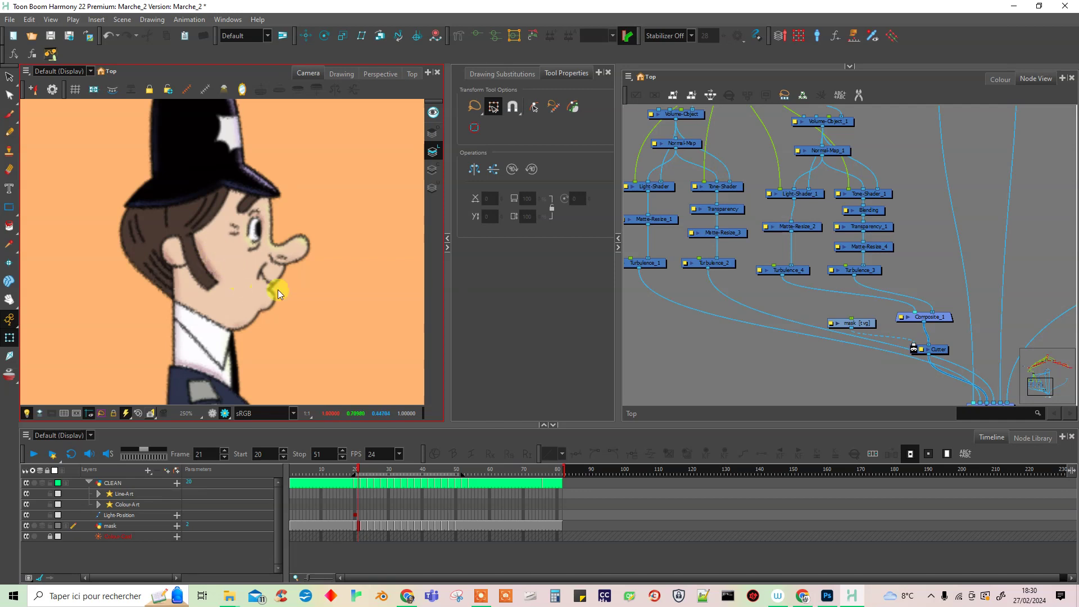
- Save the scene and examine the shading on the character's head, arm and torso at frame 21
{"action": "scroll", "coordinate": [264, 295], "scroll_direction": "down", "scroll_amount": 2}
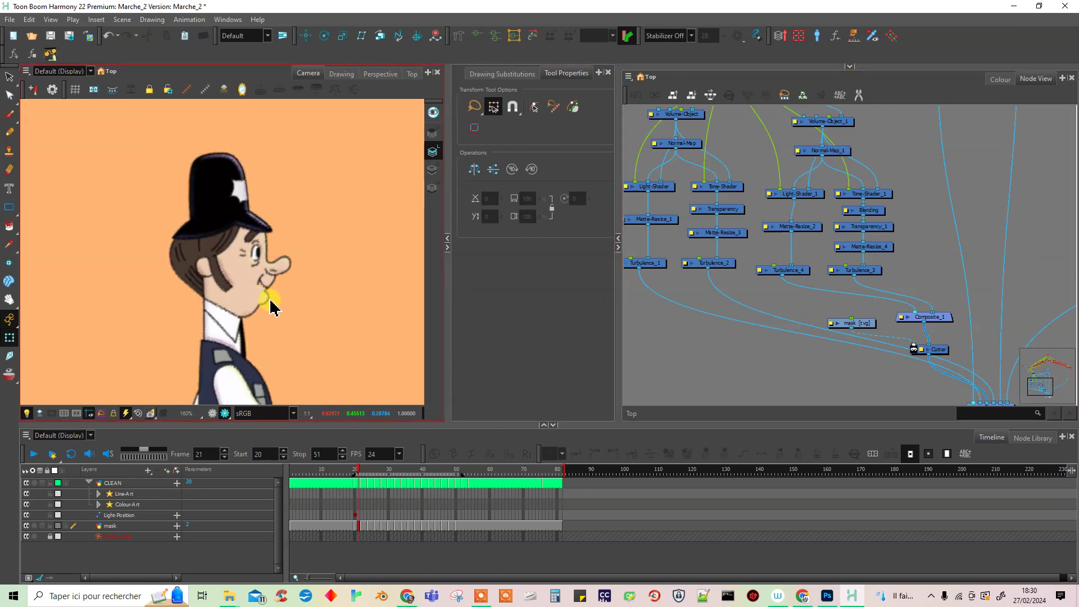
{"action": "scroll", "coordinate": [302, 306], "scroll_direction": "up", "scroll_amount": 1}
{"action": "scroll", "coordinate": [289, 315], "scroll_direction": "down", "scroll_amount": 2}
{"action": "scroll", "coordinate": [298, 319], "scroll_direction": "up", "scroll_amount": 1}
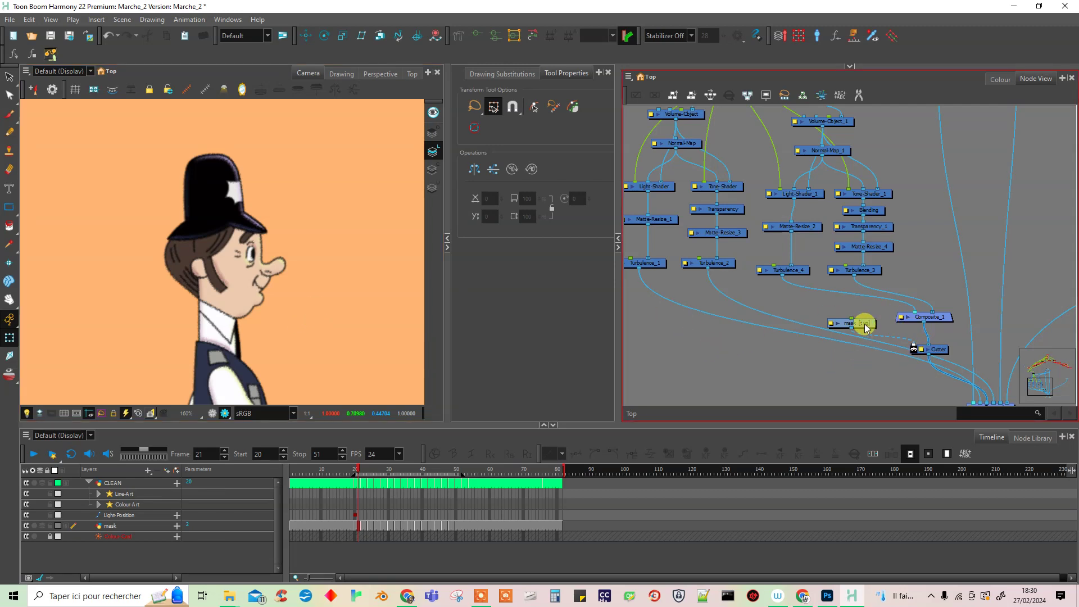
{"action": "key", "text": "ctrl+s"}
{"action": "scroll", "coordinate": [343, 333], "scroll_direction": "down", "scroll_amount": 5}
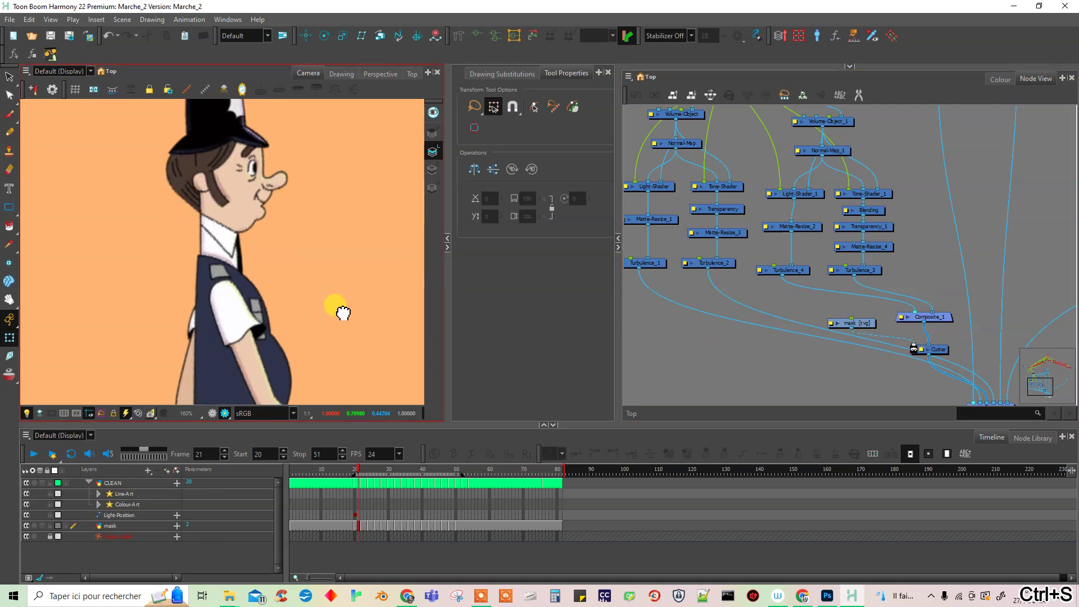
{"action": "left_click_drag", "start_coordinate": [342, 333], "coordinate": [329, 368]}
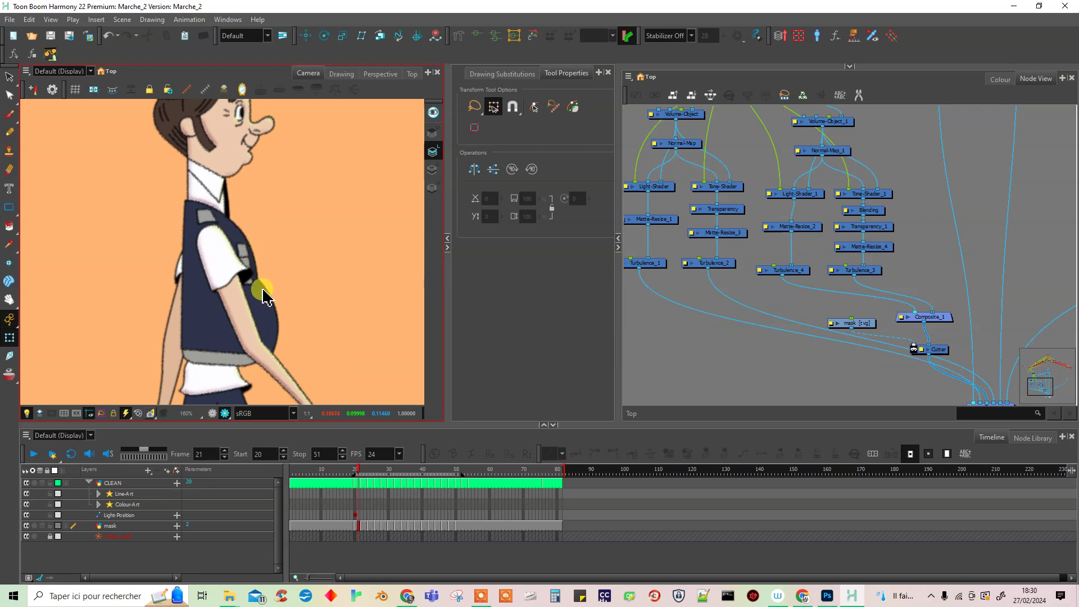
{"action": "left_click_drag", "start_coordinate": [317, 259], "coordinate": [307, 300]}
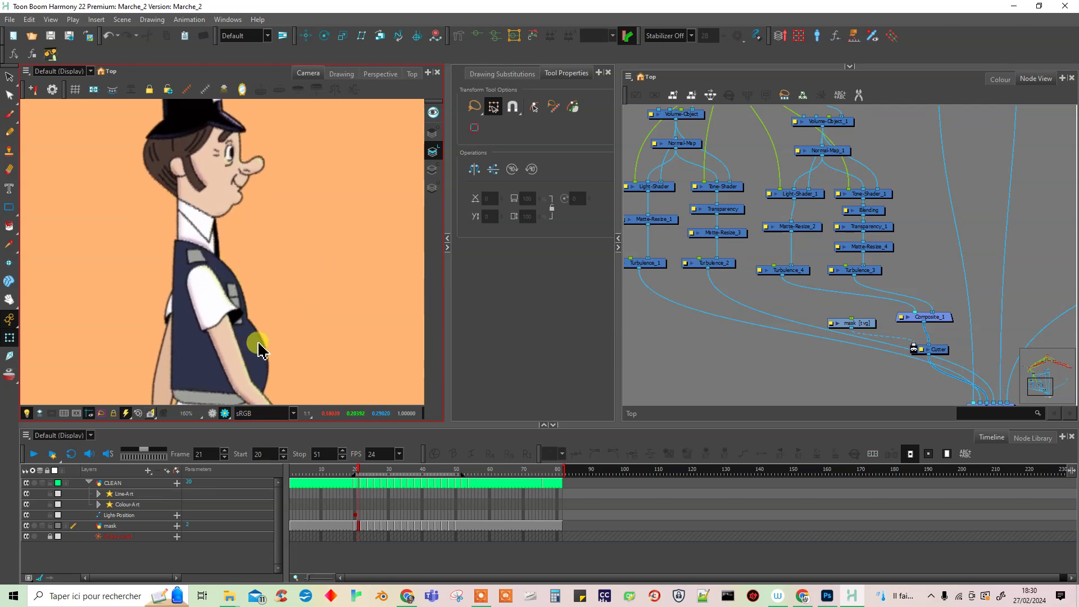
{"action": "scroll", "coordinate": [241, 229], "scroll_direction": "down", "scroll_amount": 3}
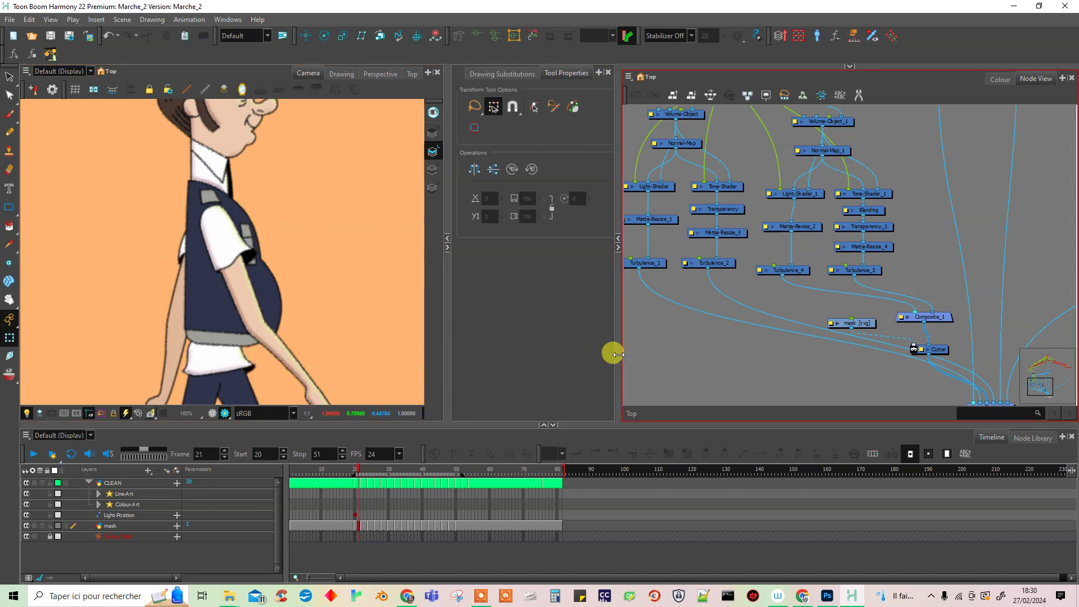
- Duplicate the shading chain from Volume-Object_1 down to its two turbulence nodes and place the copy beside the original
{"action": "left_click_drag", "start_coordinate": [618, 354], "coordinate": [576, 354]}
{"action": "left_click_drag", "start_coordinate": [849, 264], "coordinate": [772, 276]}
{"action": "left_click_drag", "start_coordinate": [715, 154], "coordinate": [740, 148]}
{"action": "left_click_drag", "start_coordinate": [786, 176], "coordinate": [673, 343]}
{"action": "key", "text": "ctrl+c"}
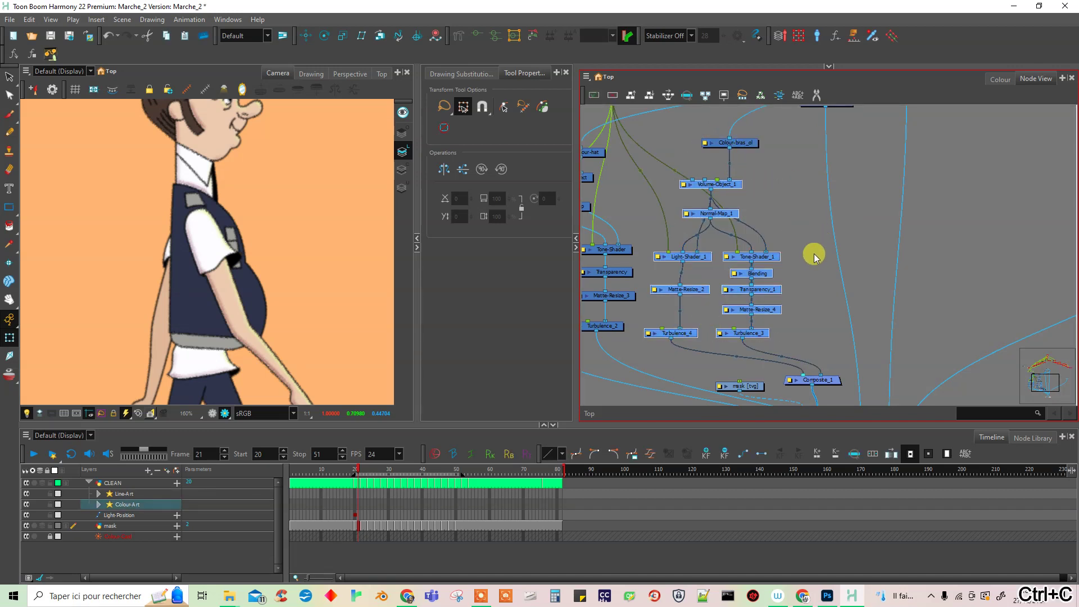
{"action": "key", "text": "ctrl+v"}
{"action": "left_click_drag", "start_coordinate": [923, 248], "coordinate": [875, 187]}
{"action": "left_click_drag", "start_coordinate": [857, 353], "coordinate": [776, 250]}
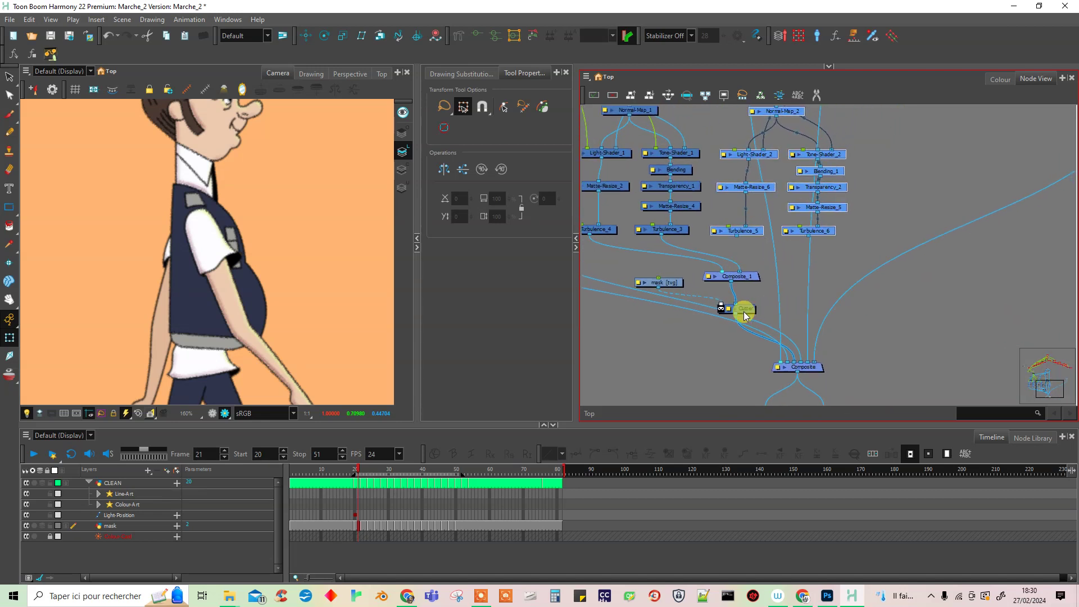
- Duplicate Composite_1 for the copied chain and connect both copied turbulence nodes through it to the main Composite
{"action": "left_click_drag", "start_coordinate": [747, 309], "coordinate": [710, 311]}
{"action": "left_click_drag", "start_coordinate": [748, 276], "coordinate": [708, 269]}
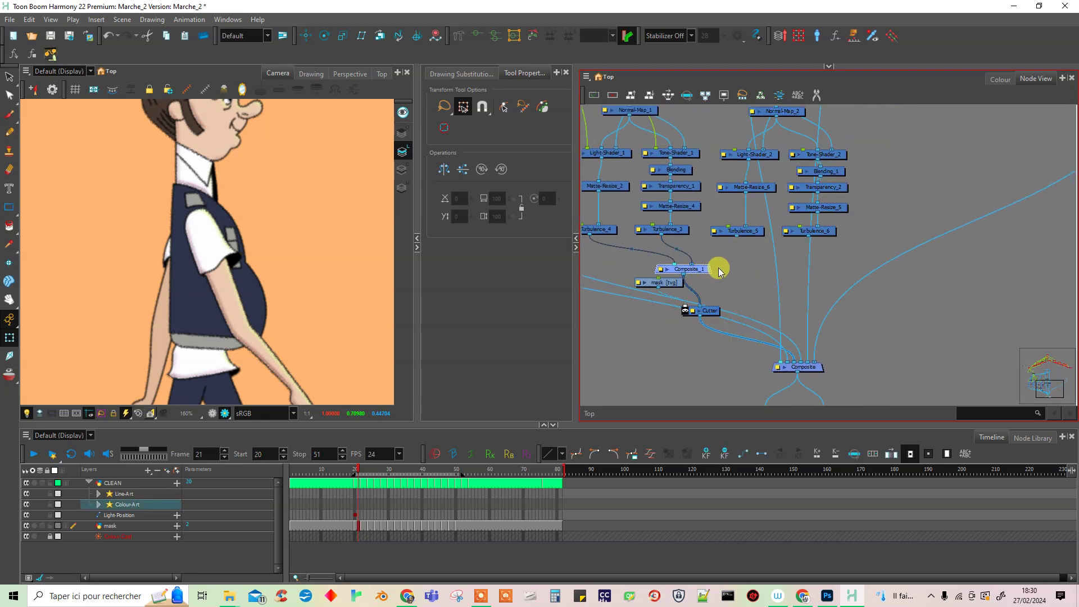
{"action": "key", "text": "ctrl+c"}
{"action": "key", "text": "ctrl+v"}
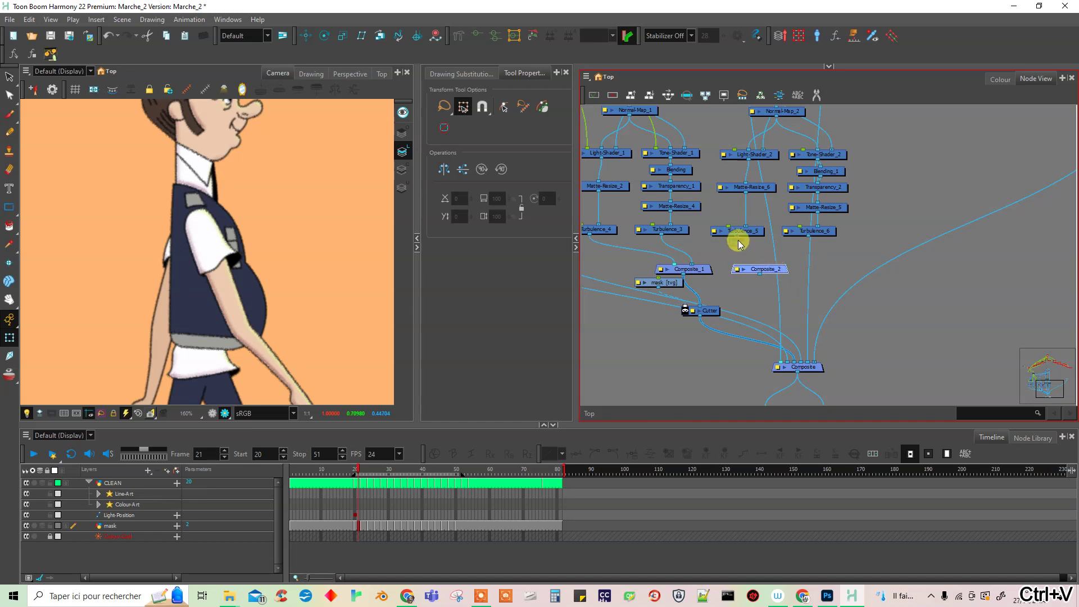
{"action": "left_click_drag", "start_coordinate": [738, 236], "coordinate": [760, 266]}
{"action": "left_click_drag", "start_coordinate": [808, 236], "coordinate": [774, 265]}
{"action": "left_click_drag", "start_coordinate": [774, 271], "coordinate": [798, 360]}
- Add a Colour Selector node and connect it between Colour-Art and the copied Volume-Object node
{"action": "left_click_drag", "start_coordinate": [820, 153], "coordinate": [813, 238]}
{"action": "scroll", "coordinate": [821, 246], "scroll_direction": "up", "scroll_amount": 4}
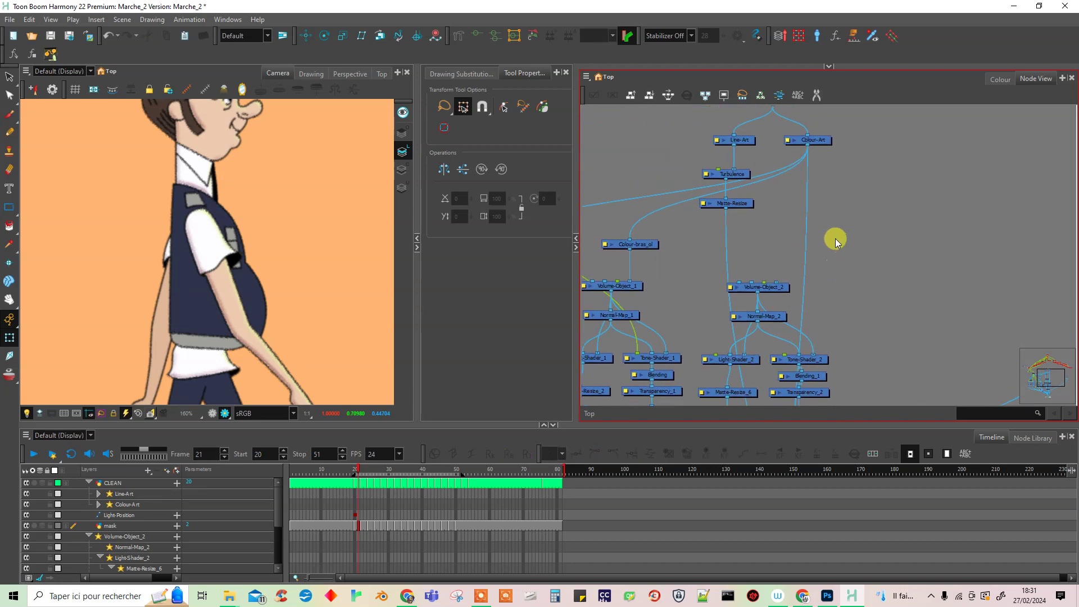
{"action": "key", "text": "Tab"}
{"action": "type", "text": "colo"}
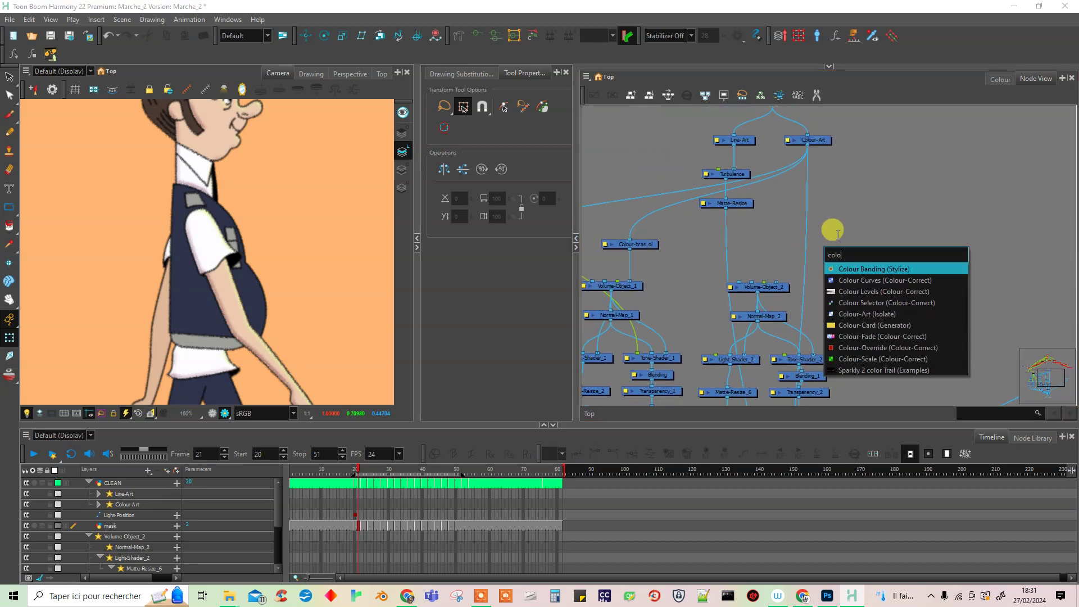
{"action": "left_click", "coordinate": [881, 302]}
{"action": "left_click_drag", "start_coordinate": [867, 241], "coordinate": [781, 239]}
{"action": "left_click_drag", "start_coordinate": [807, 145], "coordinate": [776, 281]}
{"action": "left_click_drag", "start_coordinate": [788, 242], "coordinate": [793, 241]}
- Rename the new Colour Selector as Colour-torso and add the policeman palette's vest and vest_detail colours to it
{"action": "double_click", "coordinate": [752, 236]}
{"action": "left_click_drag", "start_coordinate": [677, 98], "coordinate": [652, 88]}
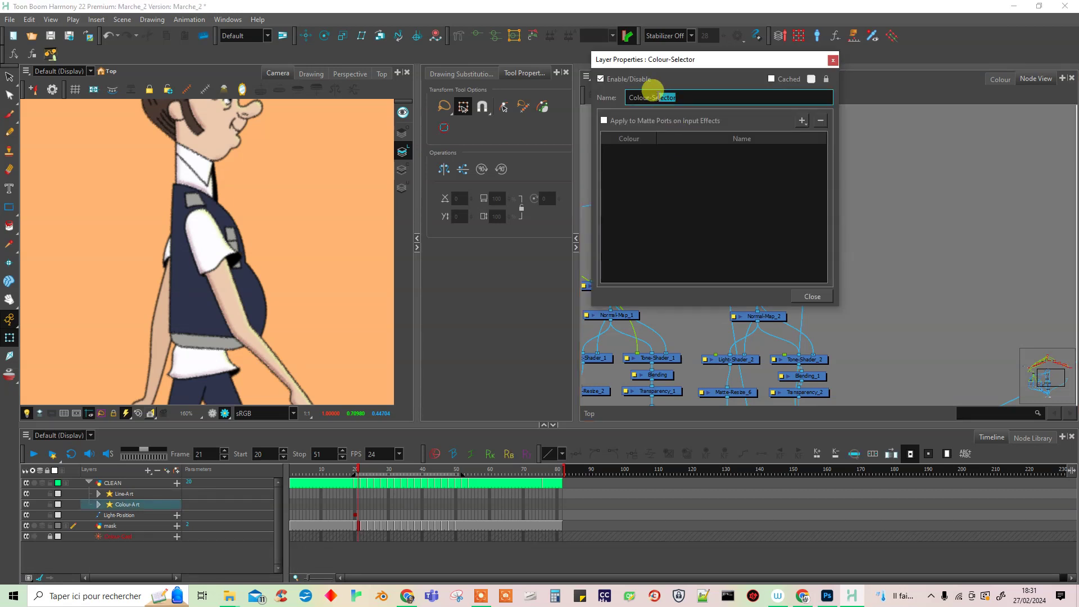
{"action": "type", "text": "torso"}
{"action": "left_click", "coordinate": [803, 121]}
{"action": "mouse_move", "coordinate": [841, 137]}
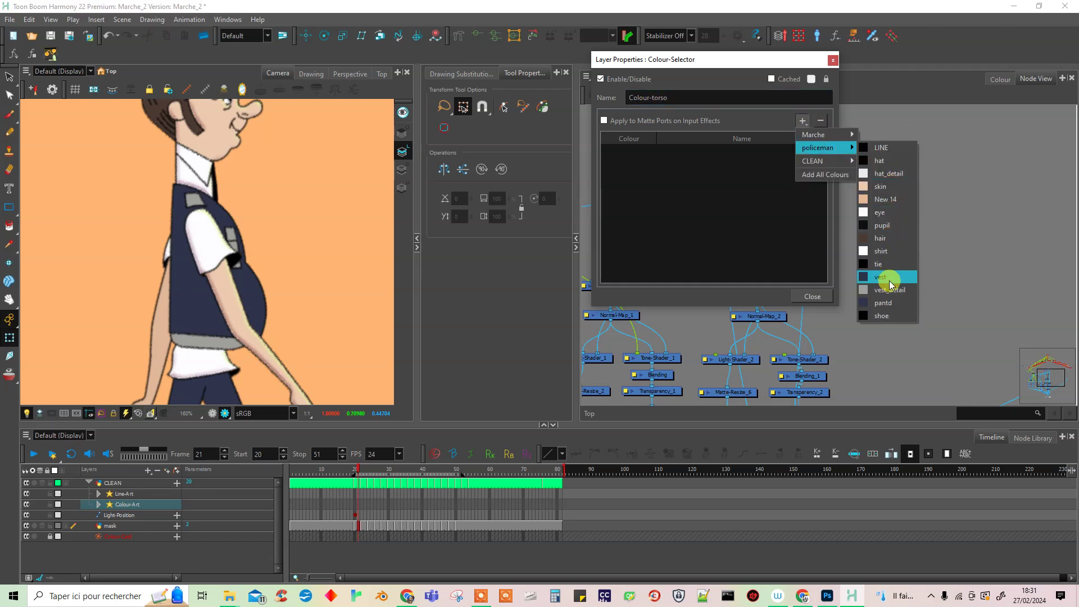
{"action": "left_click", "coordinate": [892, 279]}
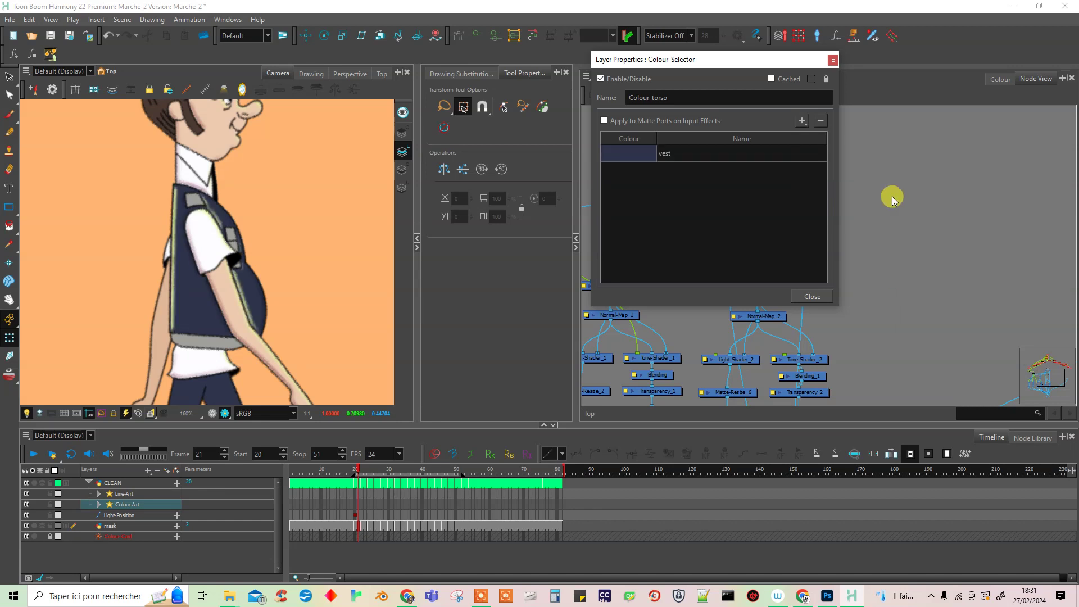
{"action": "left_click", "coordinate": [802, 121]}
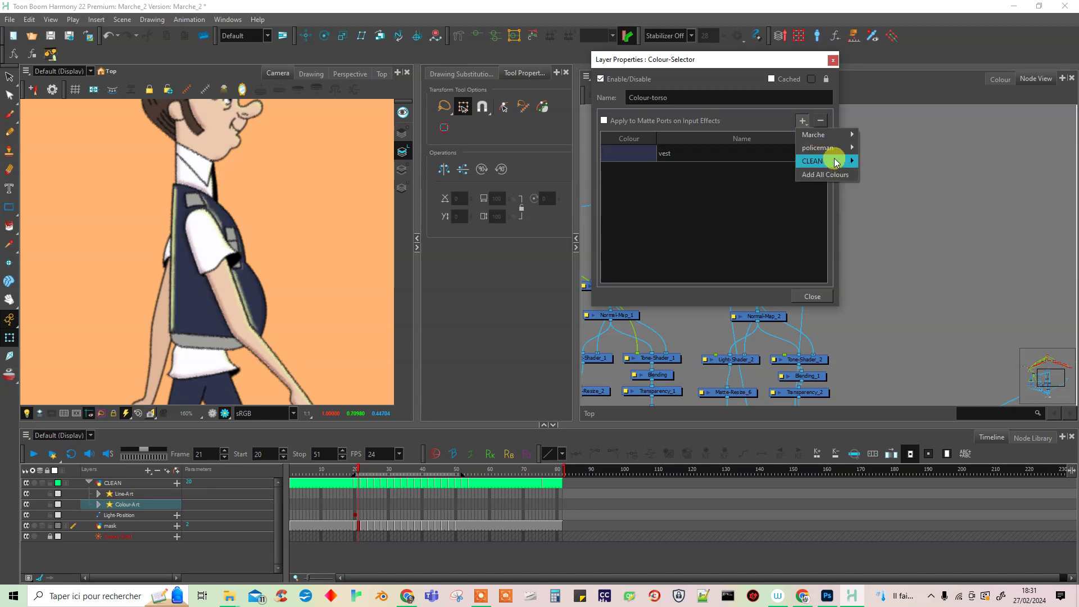
{"action": "mouse_move", "coordinate": [832, 166]}
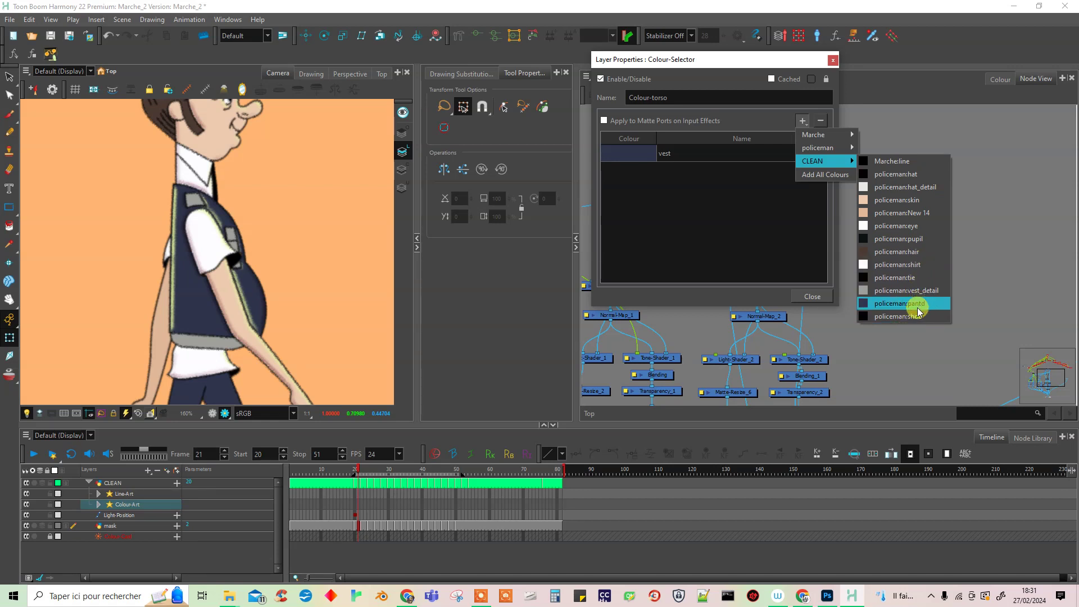
{"action": "mouse_move", "coordinate": [818, 147]}
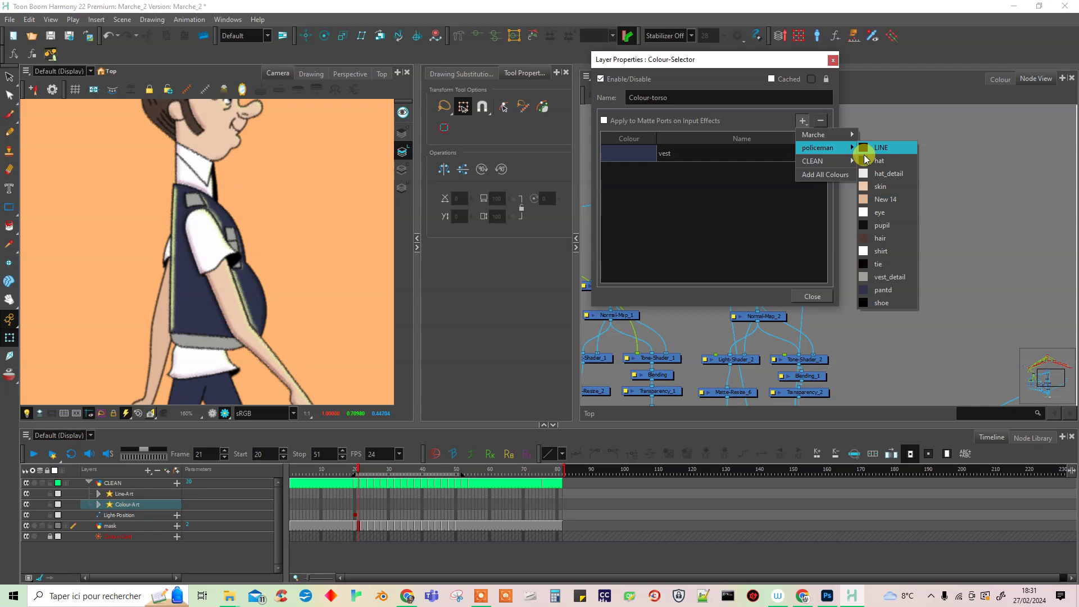
{"action": "left_click", "coordinate": [902, 278]}
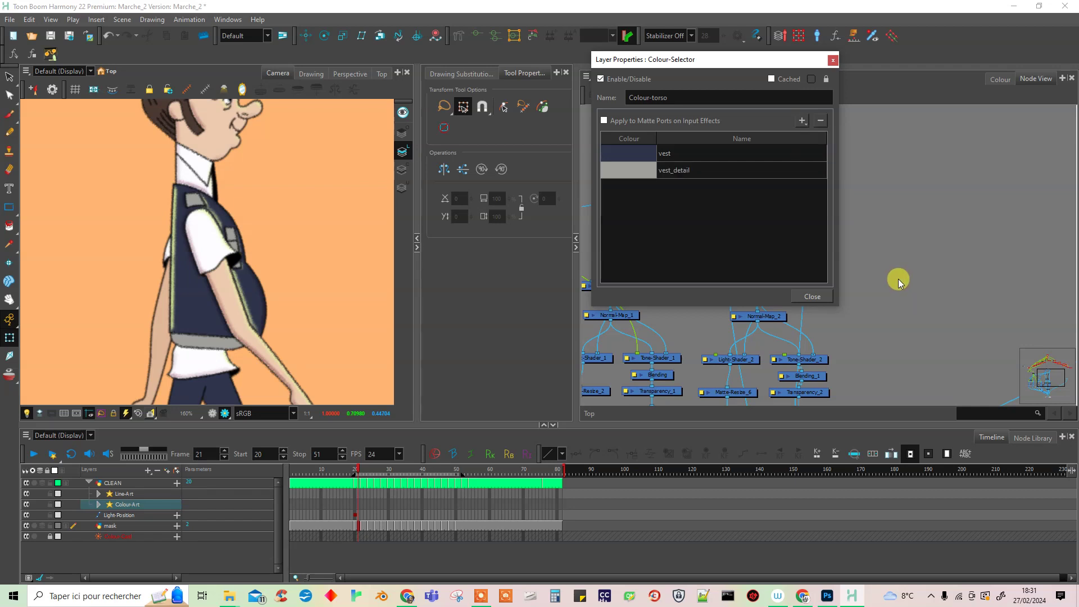
- Connect the Light-Position node to the torso chain's Light-Shader_2 and Tone-Shader_2 nodes
{"action": "left_click", "coordinate": [832, 60]}
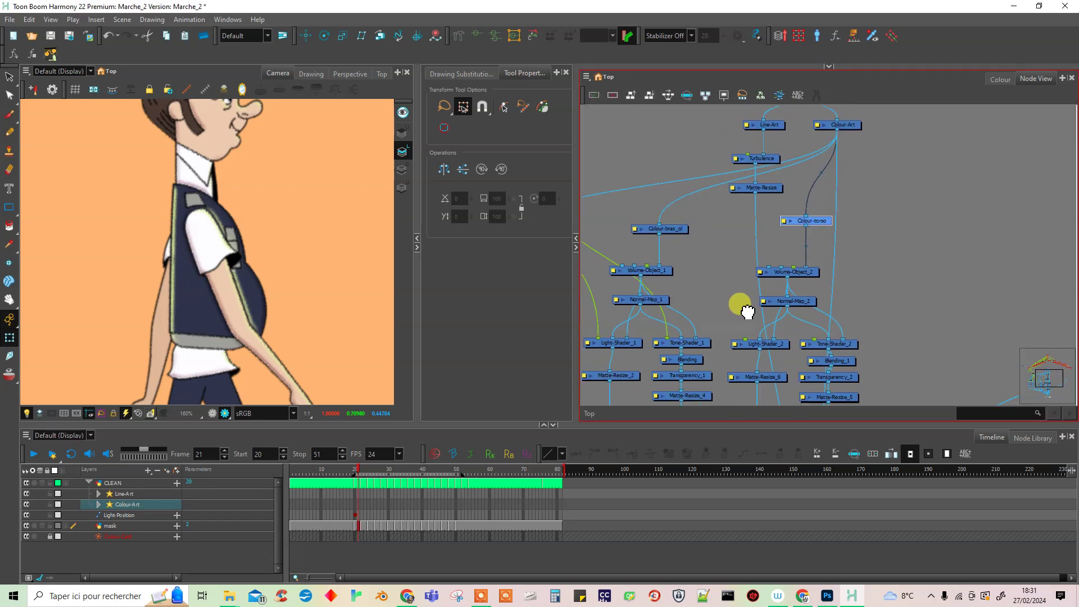
{"action": "left_click_drag", "start_coordinate": [718, 309], "coordinate": [802, 308]}
{"action": "mouse_move", "coordinate": [656, 196]}
{"action": "left_mouse_down"}
{"action": "mouse_move", "coordinate": [802, 217]}
{"action": "mouse_move", "coordinate": [858, 359]}
{"action": "left_mouse_up"}
{"action": "left_click_drag", "start_coordinate": [657, 198], "coordinate": [908, 358]}
{"action": "left_click", "coordinate": [963, 283]}
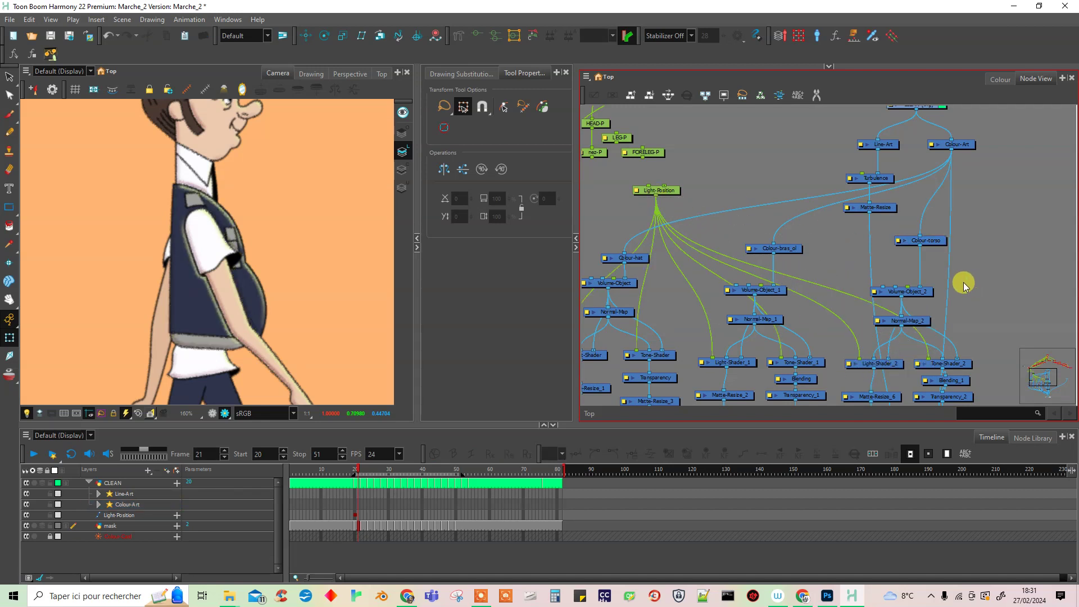
{"action": "mouse_move", "coordinate": [784, 327]}
{"action": "left_mouse_down"}
{"action": "mouse_move", "coordinate": [750, 264]}
{"action": "mouse_move", "coordinate": [796, 265]}
{"action": "mouse_move", "coordinate": [774, 298]}
{"action": "mouse_move", "coordinate": [774, 325]}
{"action": "left_mouse_up"}
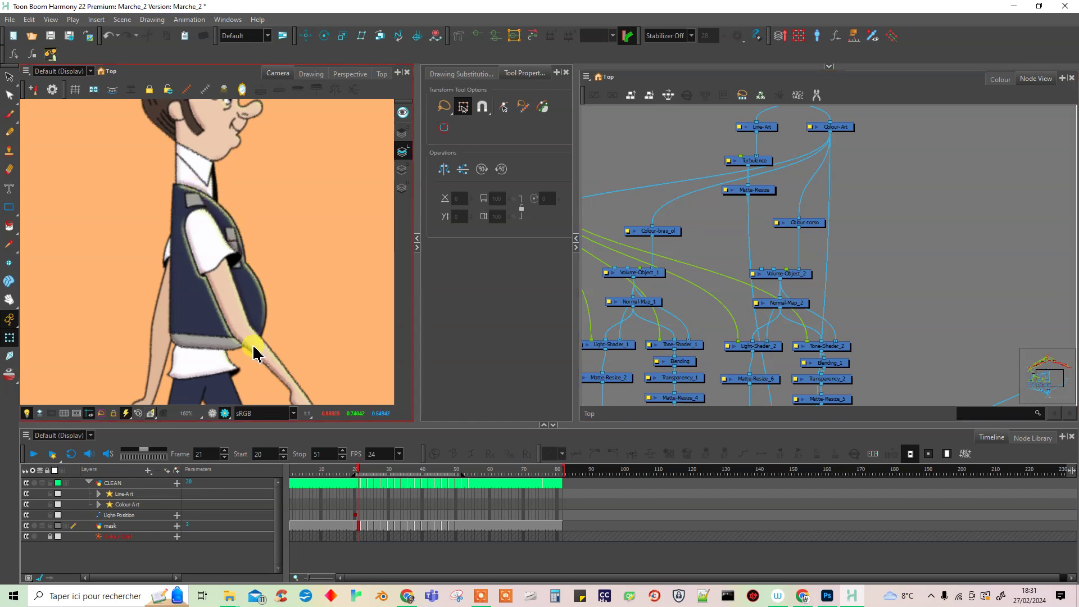
- Test the effect of disabling Transparency_2 and delete the torso chain's Matte-Resize_5 node
{"action": "left_click_drag", "start_coordinate": [860, 355], "coordinate": [826, 230]}
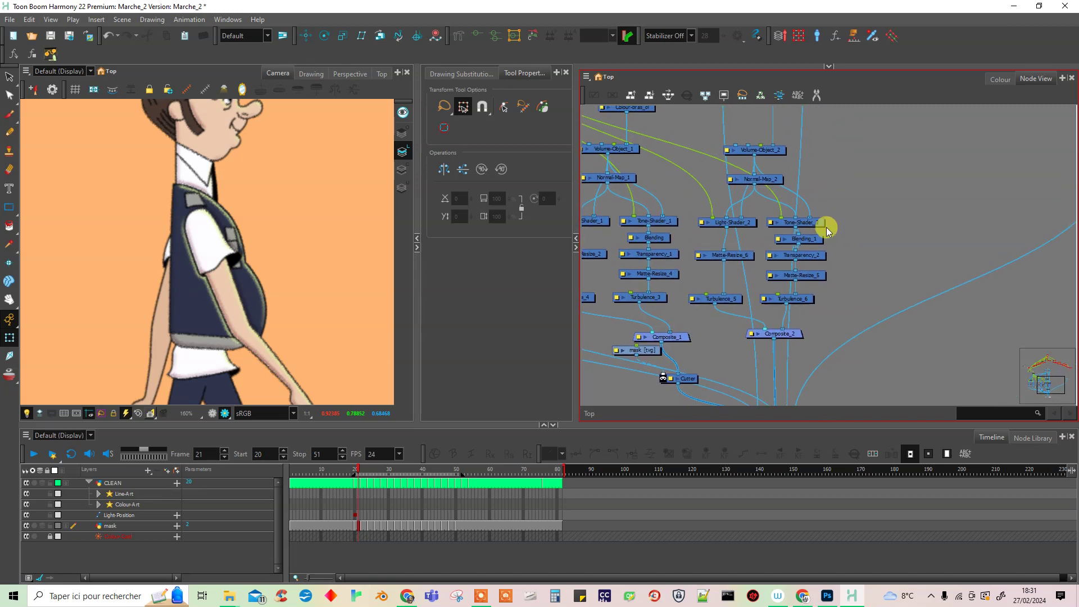
{"action": "left_click", "coordinate": [810, 259]}
{"action": "key", "text": "d"}
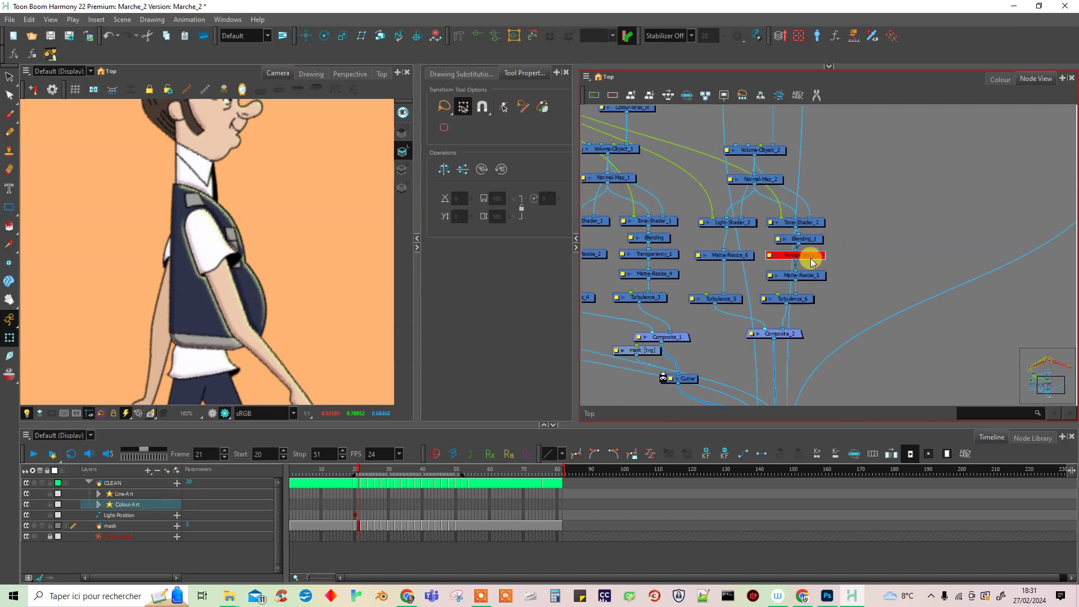
{"action": "key", "text": "d"}
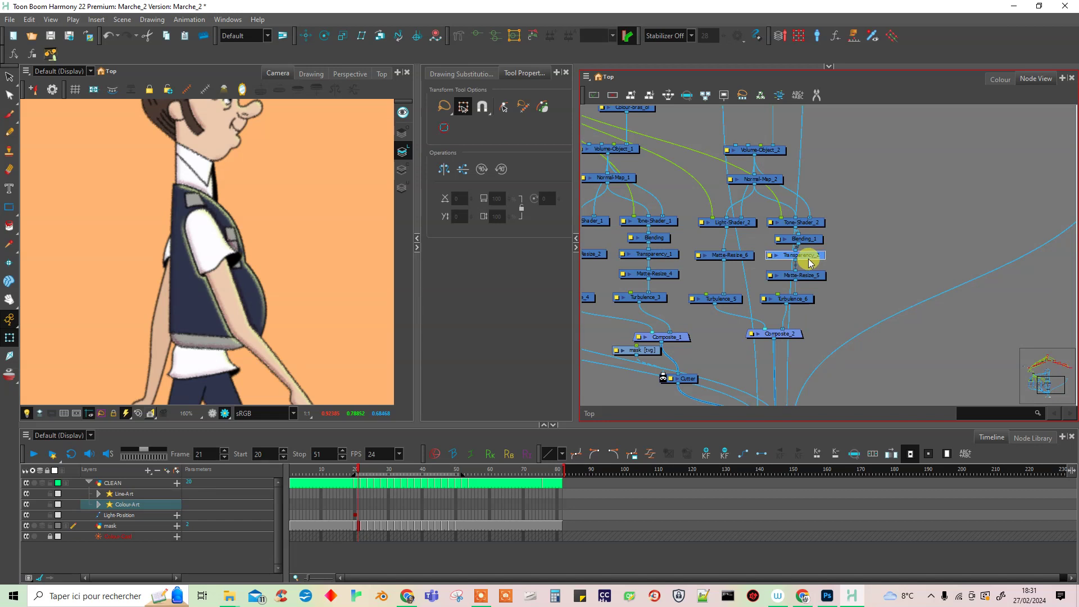
{"action": "key", "text": "d"}
{"action": "left_click", "coordinate": [843, 261]}
{"action": "left_click", "coordinate": [812, 275]}
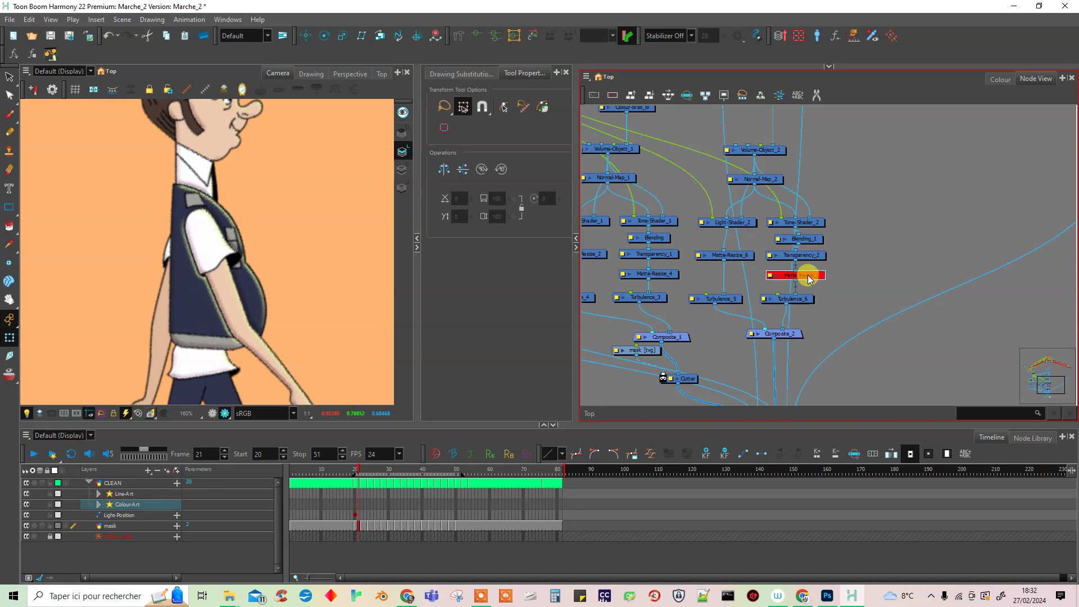
{"action": "key", "text": "Delete"}
- Duplicate the Cutter node and insert the copy between Composite_2 and the main Composite
{"action": "left_click_drag", "start_coordinate": [766, 291], "coordinate": [761, 168]}
{"action": "left_click_drag", "start_coordinate": [689, 260], "coordinate": [674, 269]}
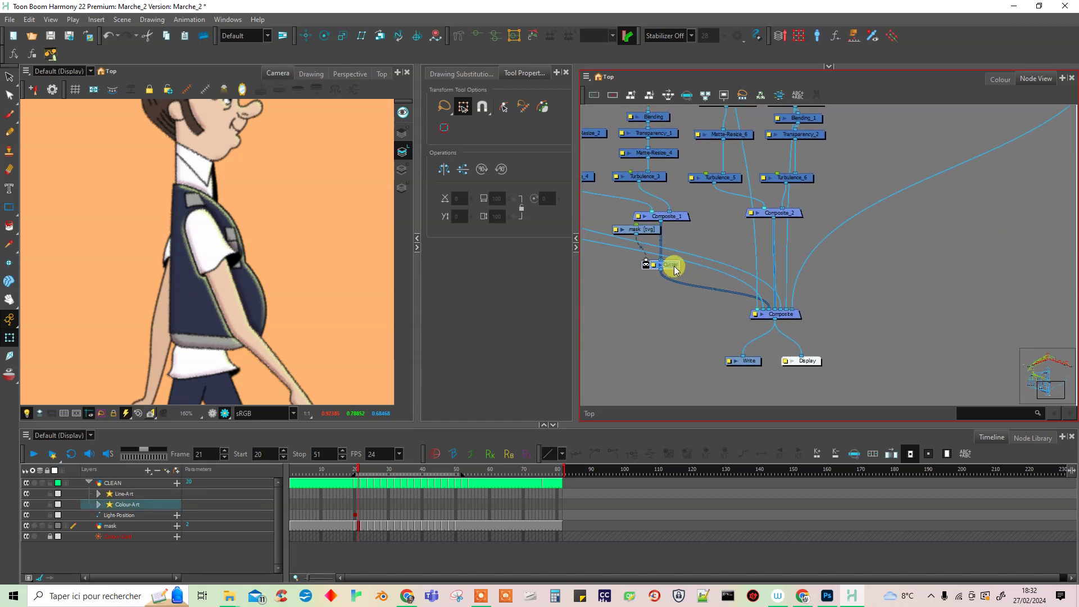
{"action": "key", "text": "ctrl+v"}
{"action": "left_click_drag", "start_coordinate": [796, 261], "coordinate": [776, 246]}
{"action": "left_click", "coordinate": [711, 242]}
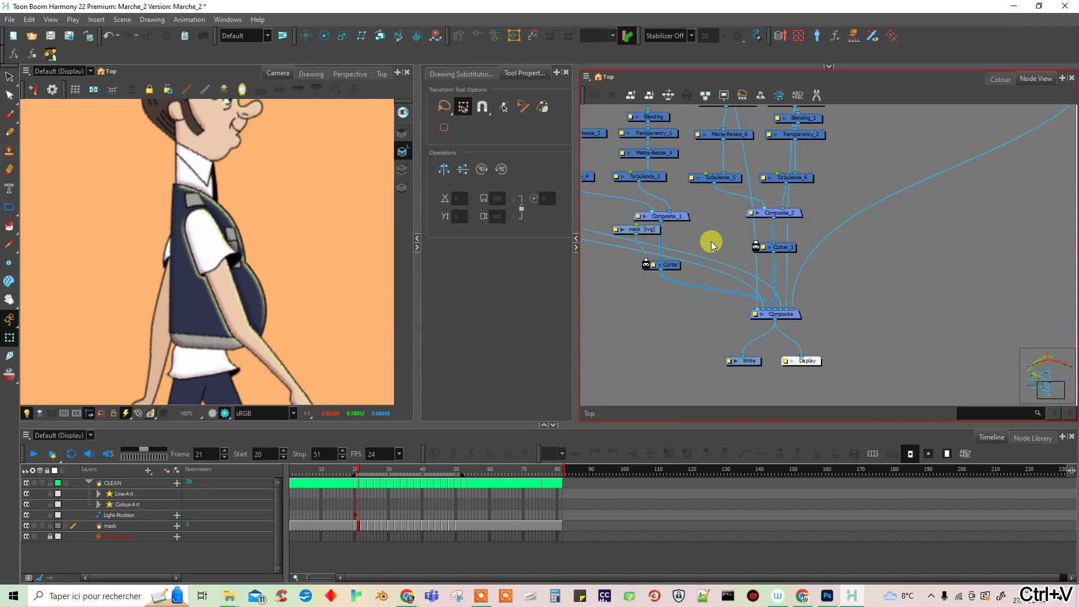
{"action": "key", "text": "Tab"}
{"action": "type", "text": "mask"}
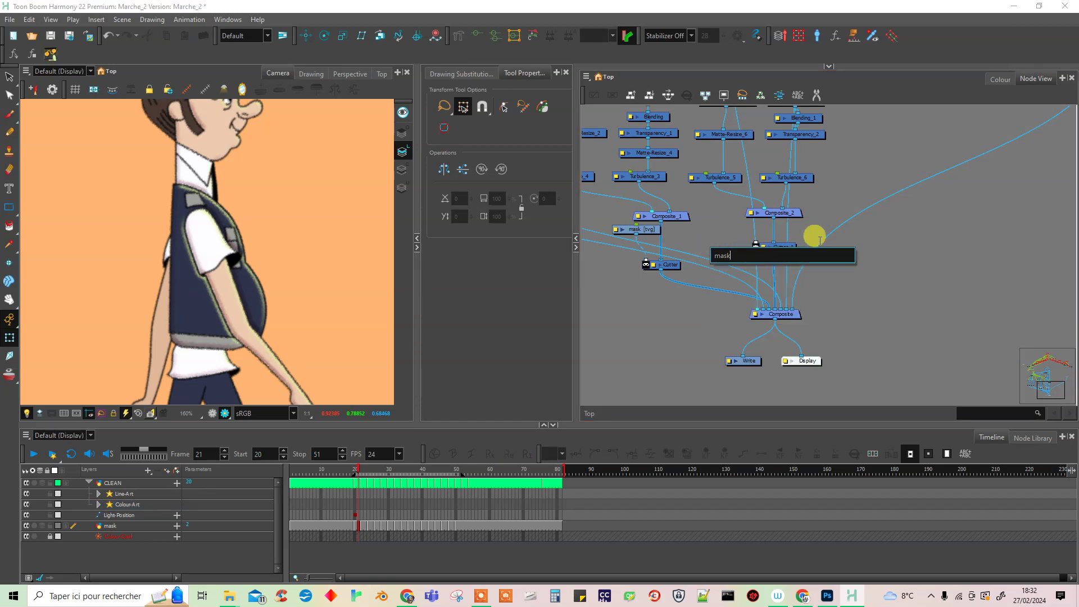
{"action": "left_click", "coordinate": [831, 281]}
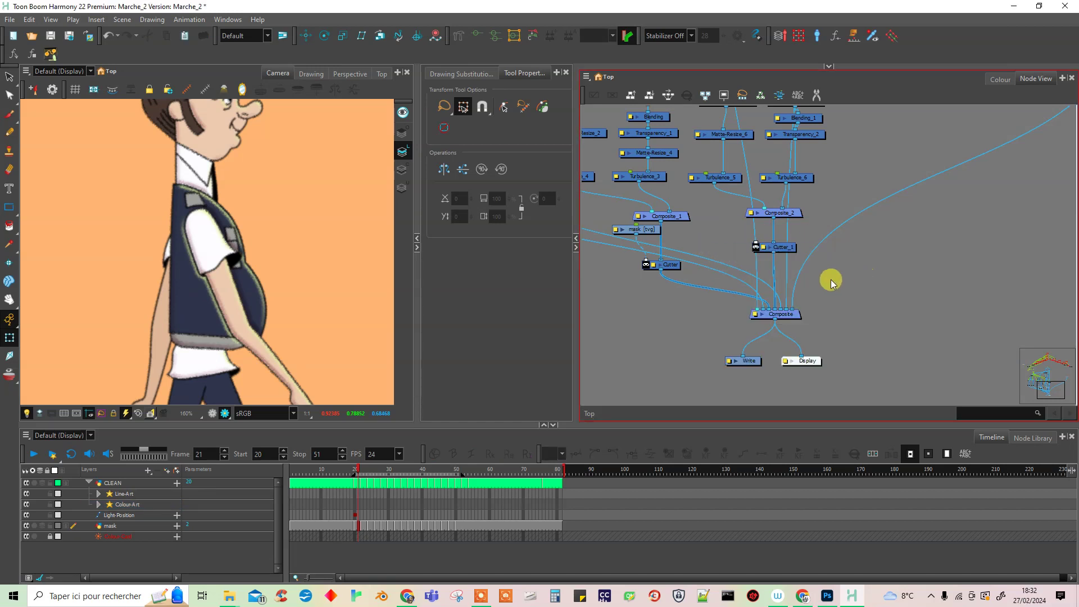
- Add a new vector drawing layer named mask2 to the node network
{"action": "key", "text": "ctrl+r"}
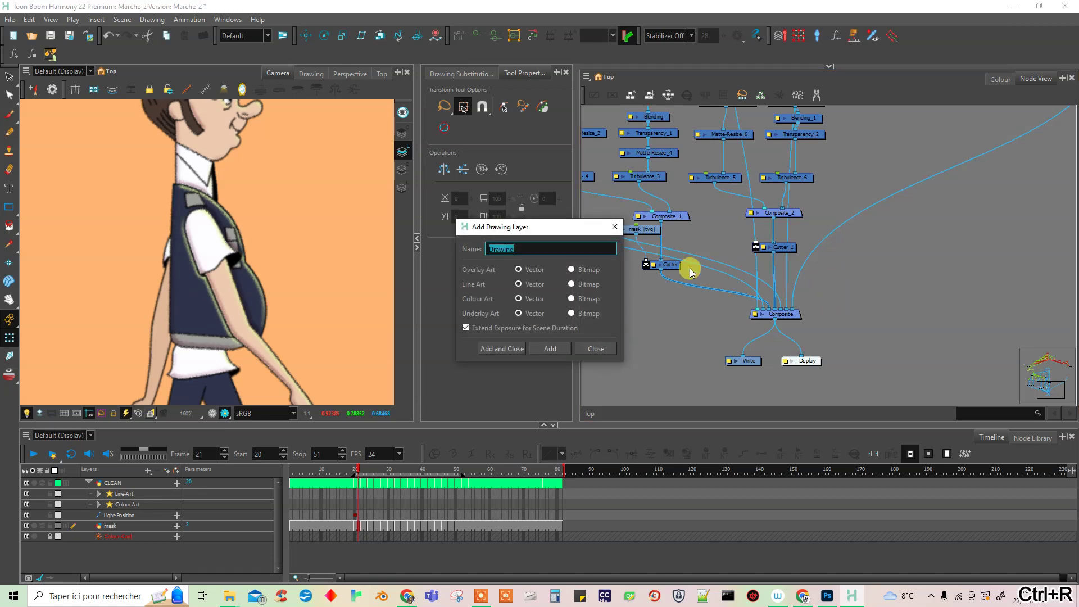
{"action": "type", "text": "m"}
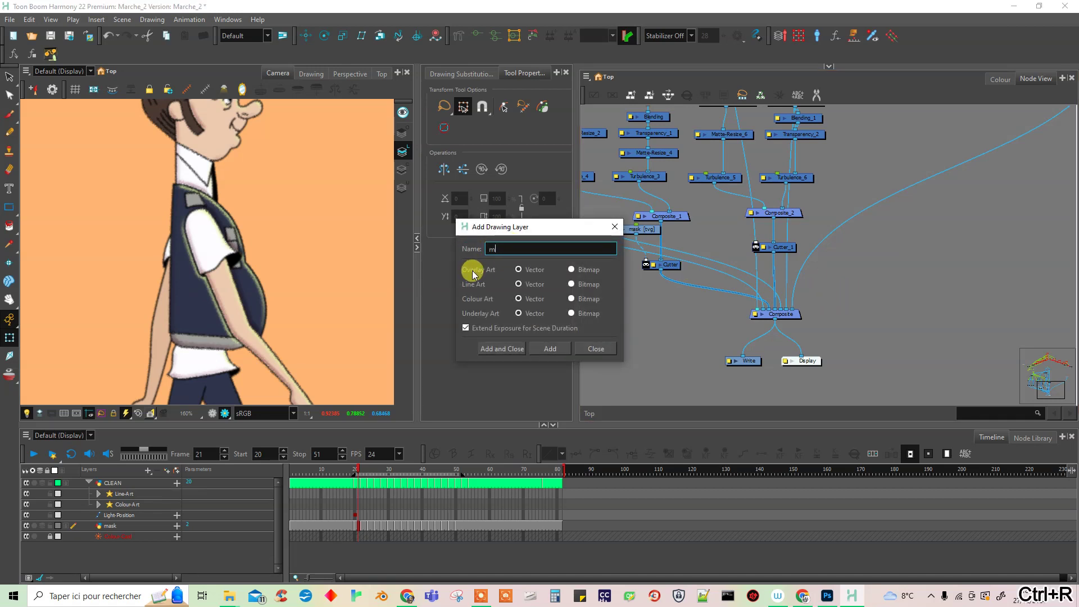
{"action": "type", "text": "ask2"}
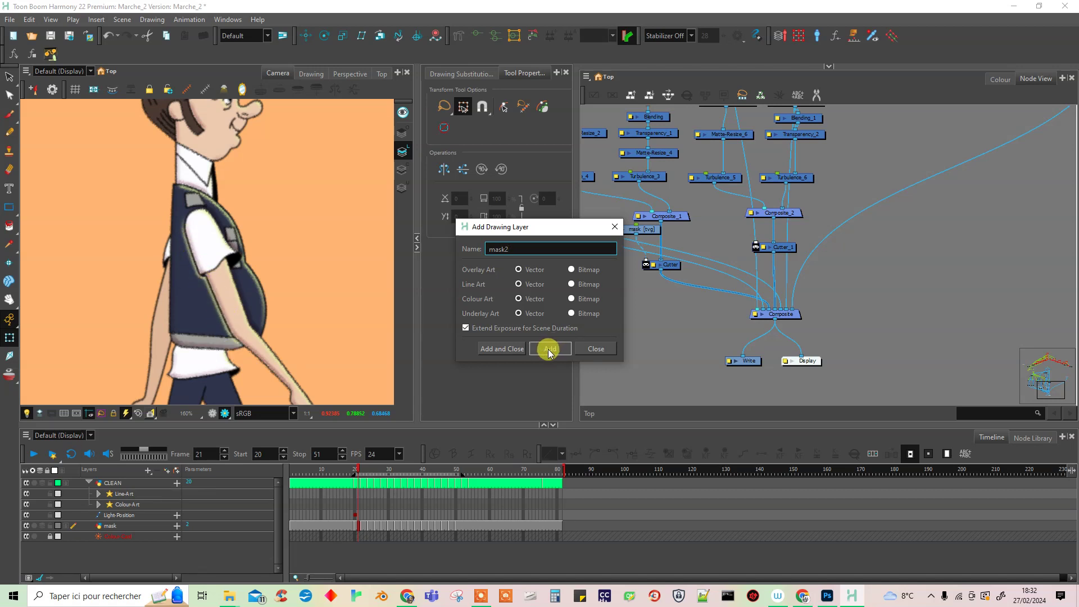
{"action": "left_click", "coordinate": [503, 348]}
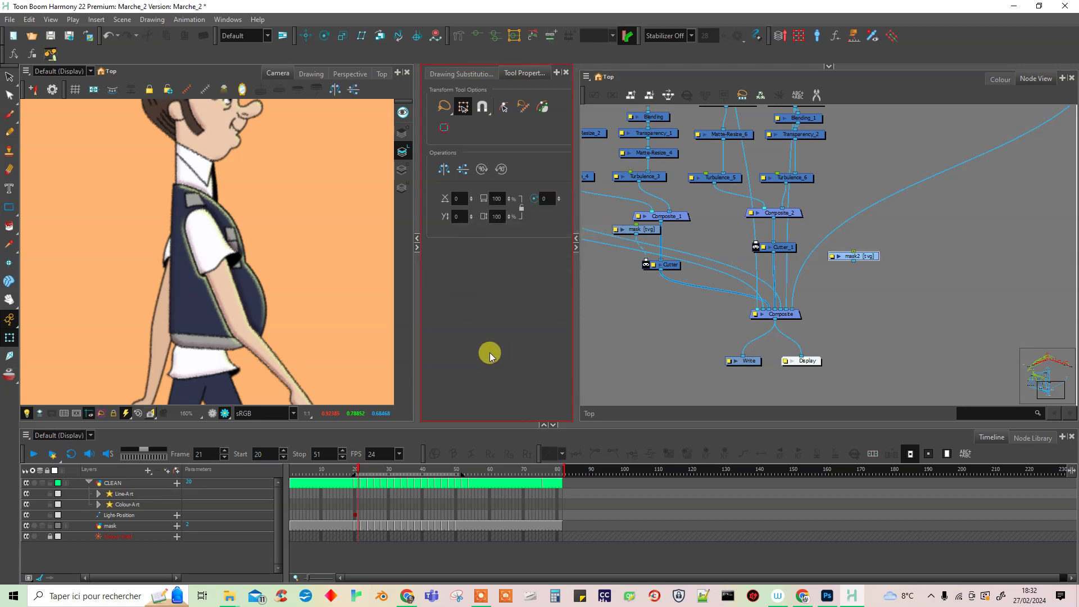
{"action": "left_click", "coordinate": [857, 264]}
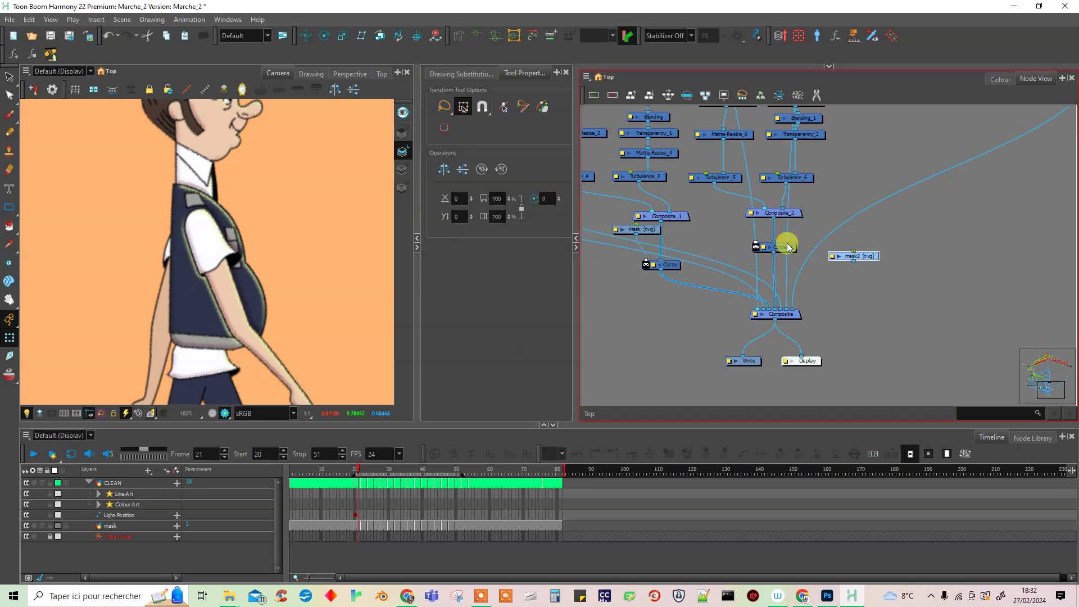
- Move Cutter_1 between Turbulence_5 and Composite_2 and connect mask2 as its matte
{"action": "mouse_move", "coordinate": [784, 253]}
{"action": "left_mouse_down"}
{"action": "mouse_move", "coordinate": [742, 243]}
{"action": "mouse_move", "coordinate": [735, 203]}
{"action": "mouse_move", "coordinate": [777, 265]}
{"action": "left_mouse_up"}
{"action": "left_click_drag", "start_coordinate": [739, 200], "coordinate": [747, 227]}
{"action": "left_click_drag", "start_coordinate": [844, 254], "coordinate": [710, 225]}
{"action": "left_click_drag", "start_coordinate": [737, 180], "coordinate": [742, 180]}
- Spread out the torso chain by moving the Tone-Shader_2 branch aside and realigning the light branch with mask2 and Cutter_1
{"action": "left_click_drag", "start_coordinate": [833, 120], "coordinate": [786, 257]}
{"action": "left_click_drag", "start_coordinate": [790, 254], "coordinate": [837, 254]}
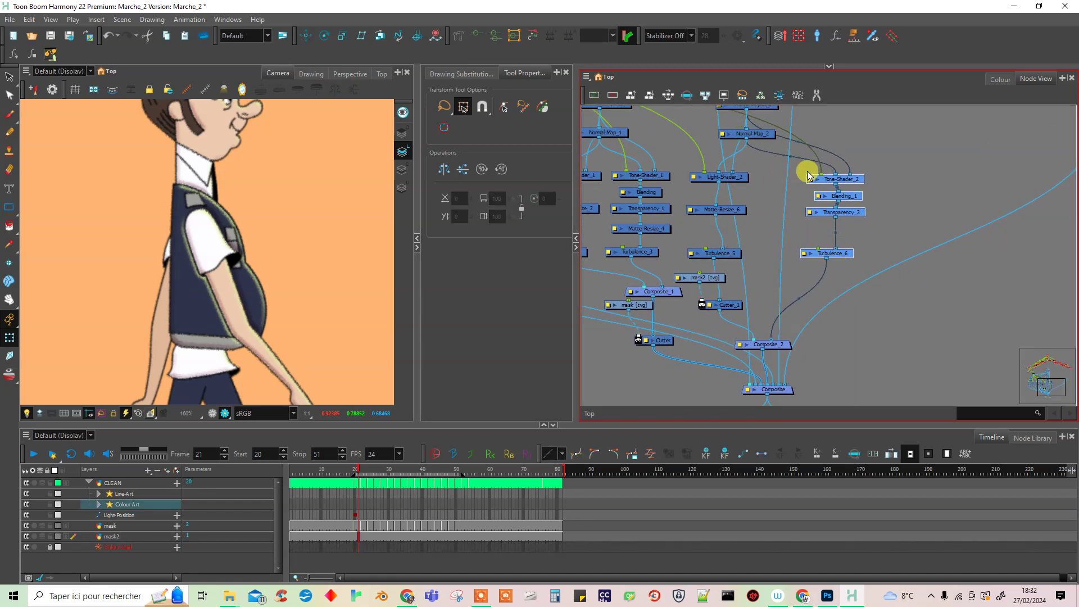
{"action": "left_click_drag", "start_coordinate": [737, 210], "coordinate": [739, 209]}
{"action": "left_click_drag", "start_coordinate": [733, 254], "coordinate": [753, 244]}
{"action": "left_click_drag", "start_coordinate": [735, 209], "coordinate": [758, 177]}
{"action": "left_click_drag", "start_coordinate": [735, 306], "coordinate": [728, 268]}
- Paint the first mask2 drawing with the Brush over the unwanted light along the arm's edge on the vest
{"action": "left_click", "coordinate": [355, 537]}
{"action": "left_click", "coordinate": [354, 538]}
{"action": "left_click", "coordinate": [27, 128]}
{"action": "left_click", "coordinate": [10, 114]}
{"action": "mouse_move", "coordinate": [190, 231]}
{"action": "left_mouse_down"}
{"action": "mouse_move", "coordinate": [194, 266]}
{"action": "mouse_move", "coordinate": [245, 350]}
{"action": "mouse_move", "coordinate": [226, 335]}
{"action": "mouse_move", "coordinate": [248, 351]}
{"action": "left_mouse_up"}
- Create mask2 drawings at frames 22 and 24 and paint over the unwanted light beside the arm
{"action": "left_click", "coordinate": [365, 535]}
{"action": "left_click", "coordinate": [362, 537]}
{"action": "left_click", "coordinate": [668, 455]}
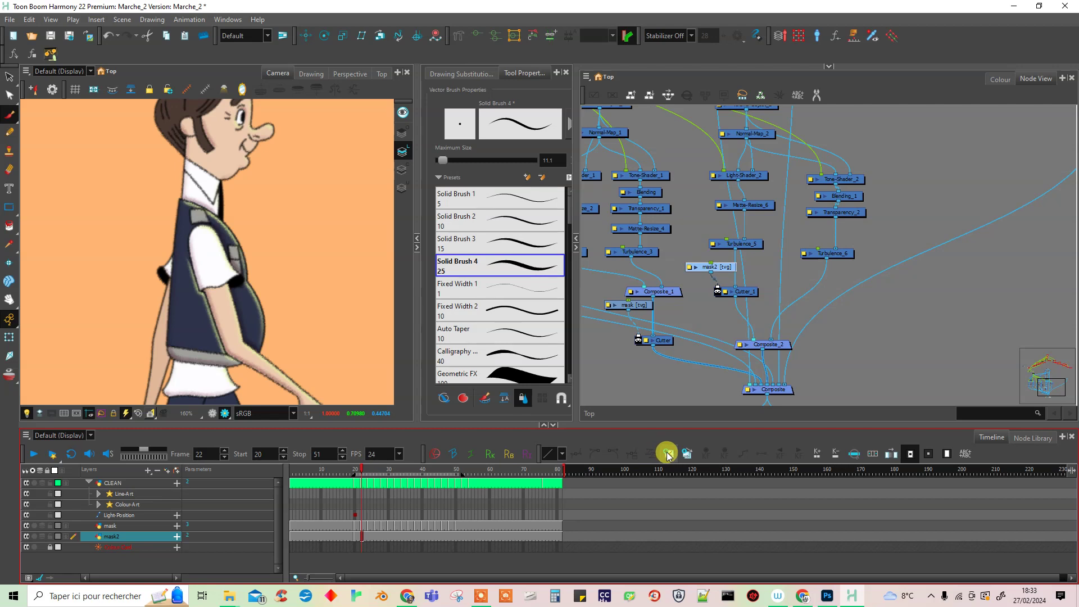
{"action": "mouse_move", "coordinate": [189, 233]}
{"action": "left_mouse_down"}
{"action": "mouse_move", "coordinate": [189, 275]}
{"action": "mouse_move", "coordinate": [238, 363]}
{"action": "left_mouse_up"}
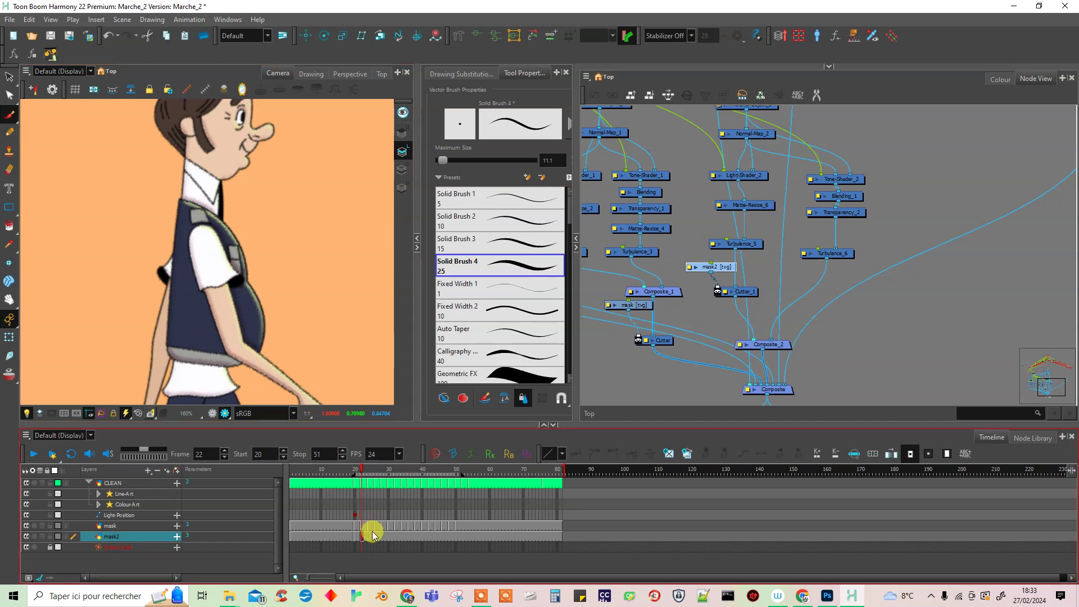
{"action": "left_click", "coordinate": [665, 452]}
{"action": "mouse_move", "coordinate": [191, 279]}
{"action": "left_mouse_down"}
{"action": "mouse_move", "coordinate": [197, 251]}
{"action": "mouse_move", "coordinate": [192, 306]}
{"action": "mouse_move", "coordinate": [235, 379]}
{"action": "mouse_move", "coordinate": [194, 260]}
{"action": "left_mouse_up"}
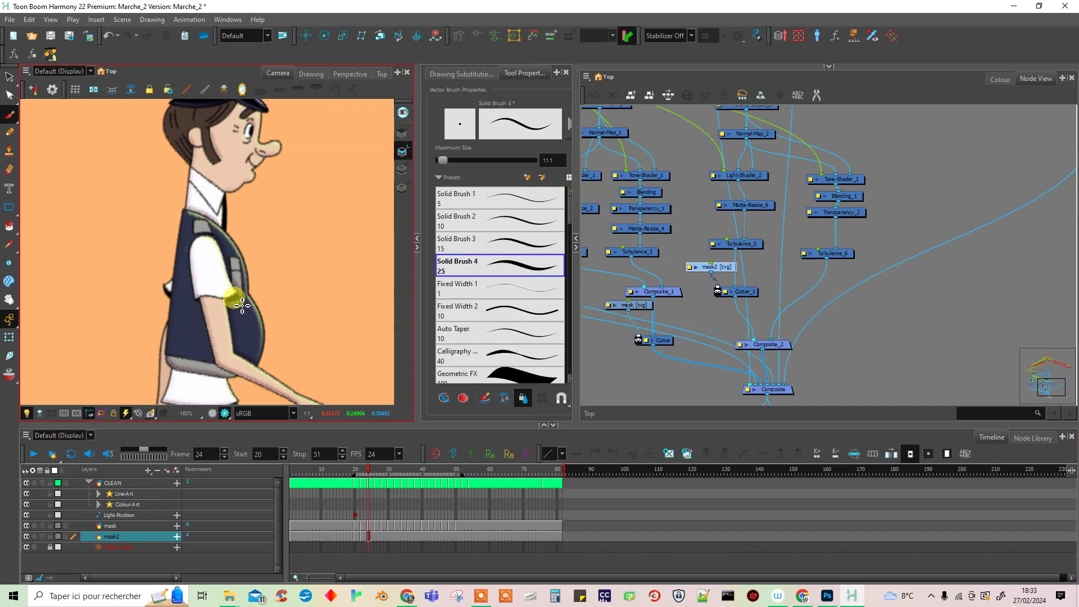
- Create mask2 drawings at frames 26 and 28 and brush over the light along the sleeve and arm
{"action": "left_click", "coordinate": [374, 535]}
{"action": "left_click", "coordinate": [187, 237]}
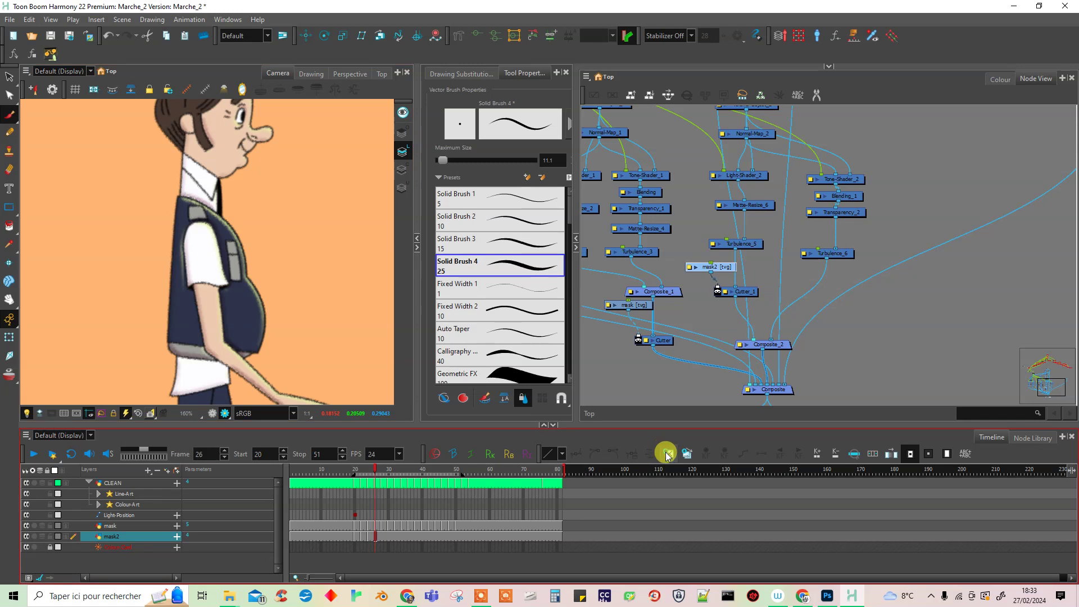
{"action": "left_click_drag", "start_coordinate": [181, 226], "coordinate": [206, 349]}
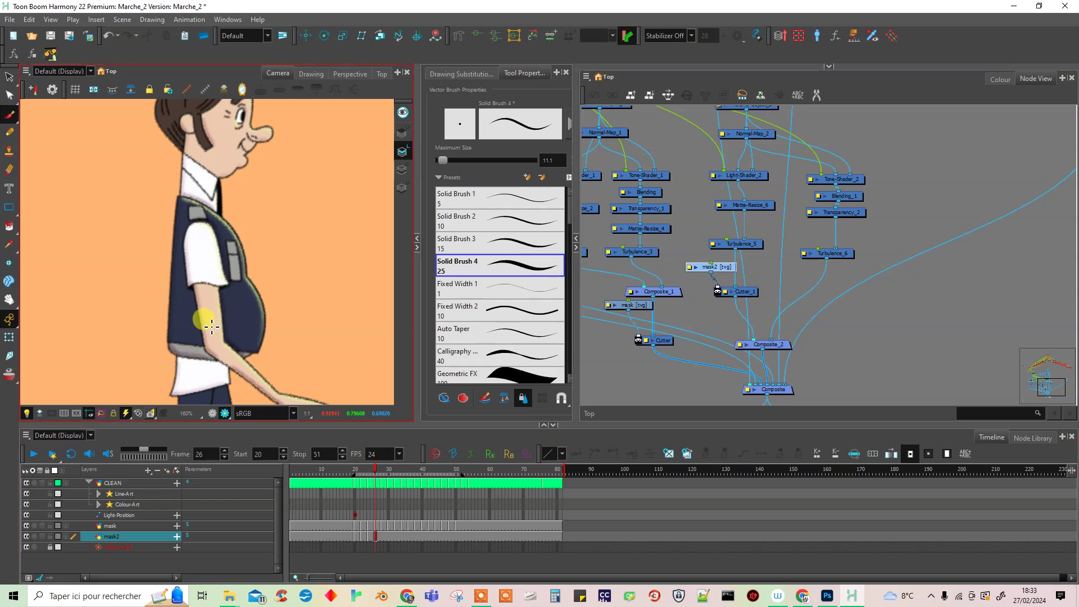
{"action": "left_click", "coordinate": [670, 453]}
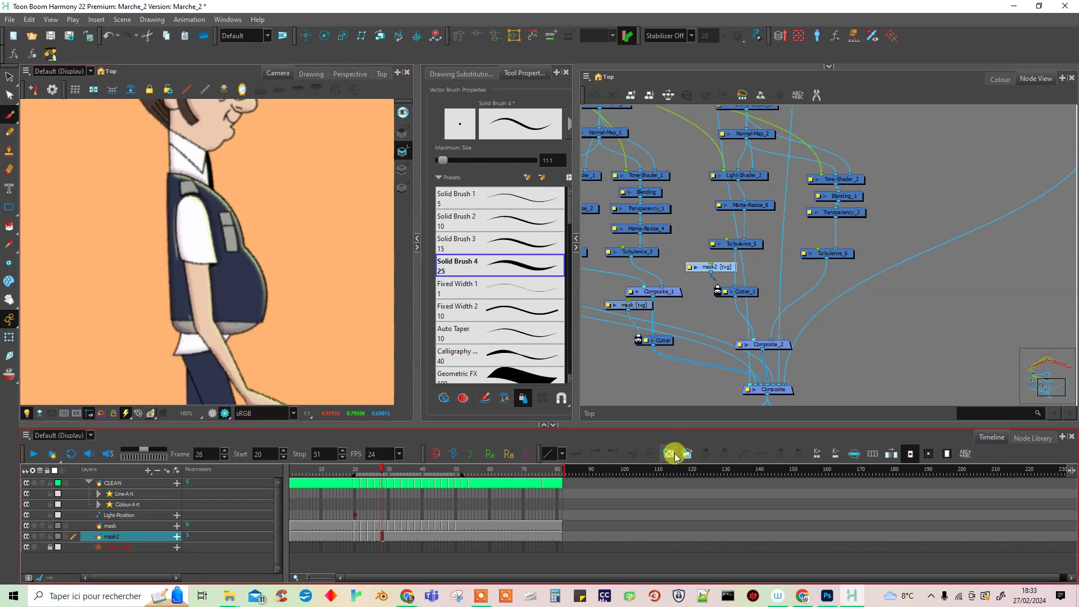
{"action": "mouse_move", "coordinate": [176, 204]}
{"action": "left_mouse_down"}
{"action": "mouse_move", "coordinate": [195, 325]}
{"action": "mouse_move", "coordinate": [184, 215]}
{"action": "mouse_move", "coordinate": [179, 267]}
{"action": "left_mouse_up"}
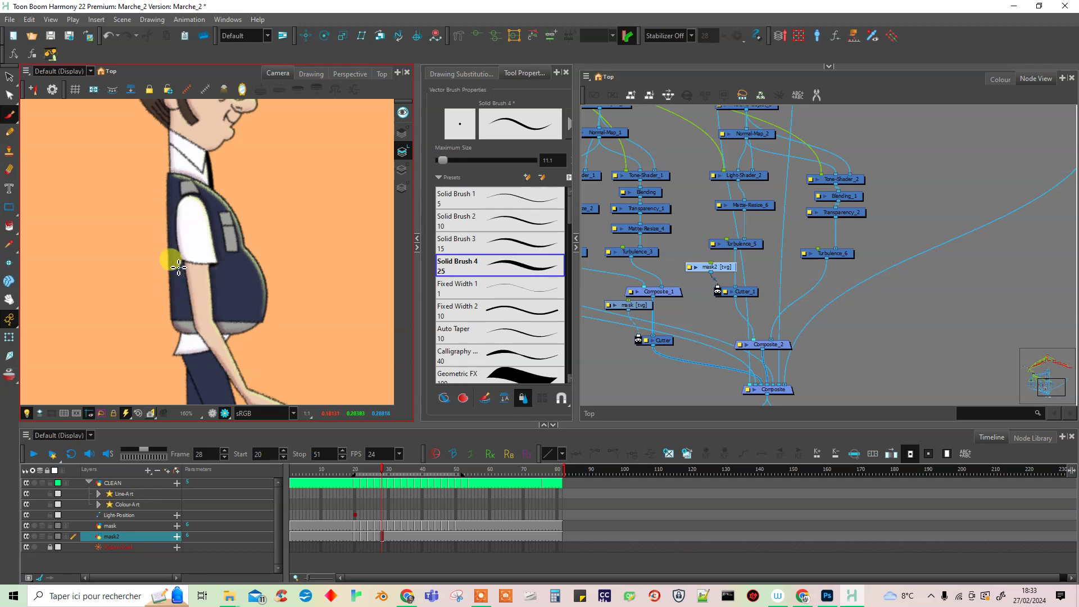
- Create a mask2 drawing at frame 30 and paint over the light around the sleeve and forearm
{"action": "left_click", "coordinate": [388, 521]}
{"action": "left_click", "coordinate": [388, 536]}
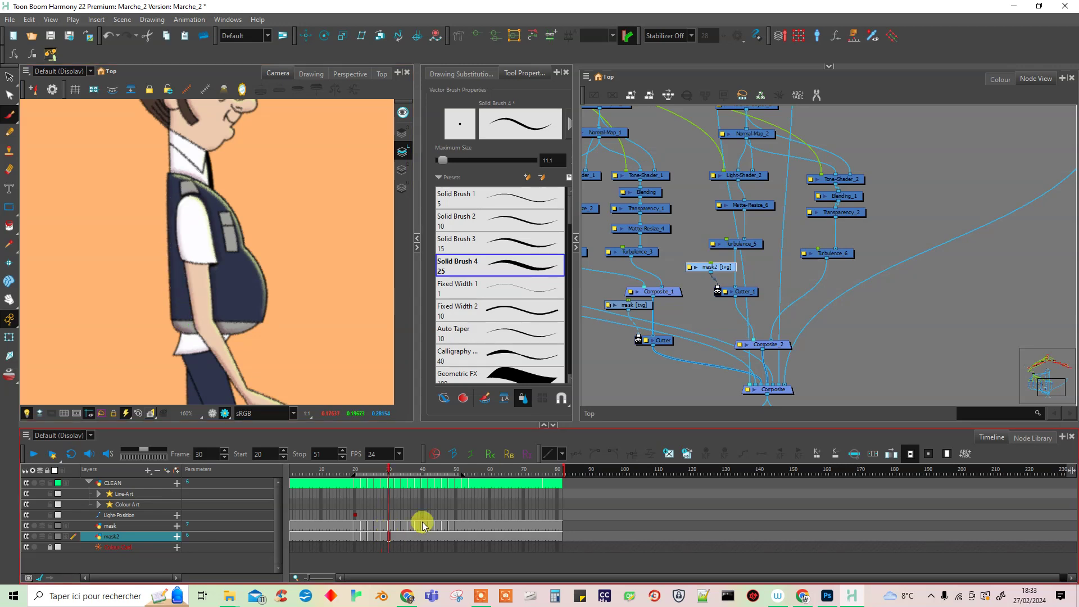
{"action": "mouse_move", "coordinate": [172, 240]}
{"action": "left_mouse_down"}
{"action": "mouse_move", "coordinate": [180, 296]}
{"action": "mouse_move", "coordinate": [174, 257]}
{"action": "left_mouse_up"}
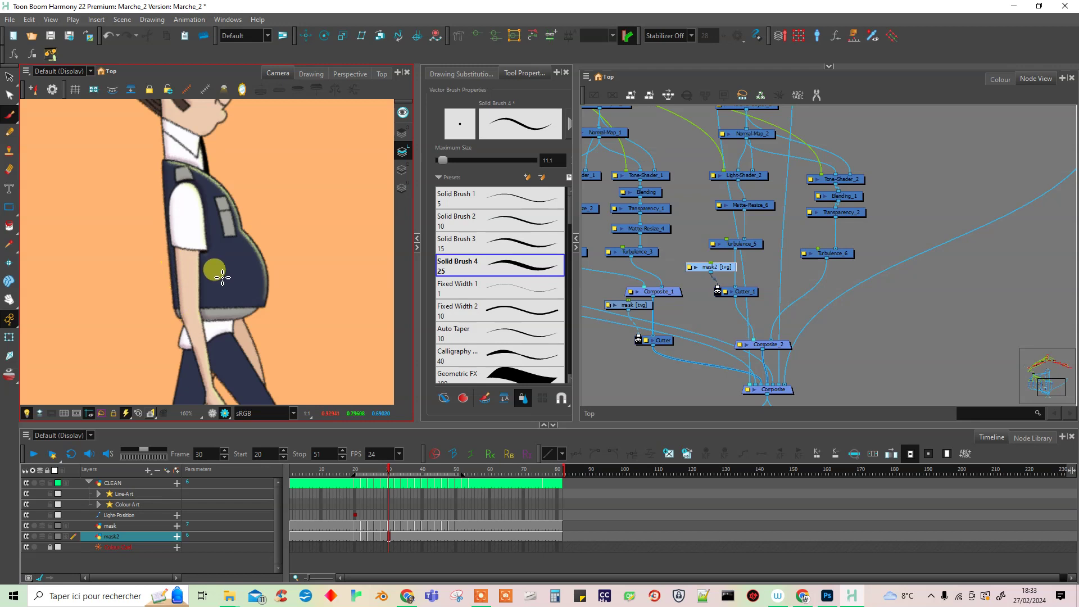
{"action": "left_click", "coordinate": [396, 536]}
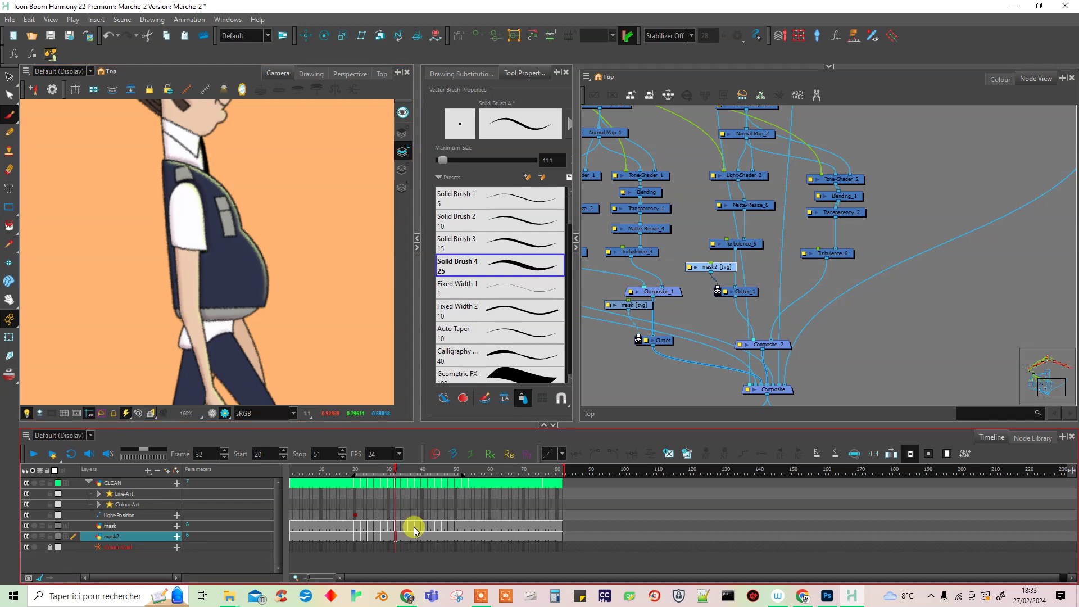
{"action": "left_click", "coordinate": [390, 535]}
{"action": "left_click", "coordinate": [667, 454]}
{"action": "left_click", "coordinate": [206, 260]}
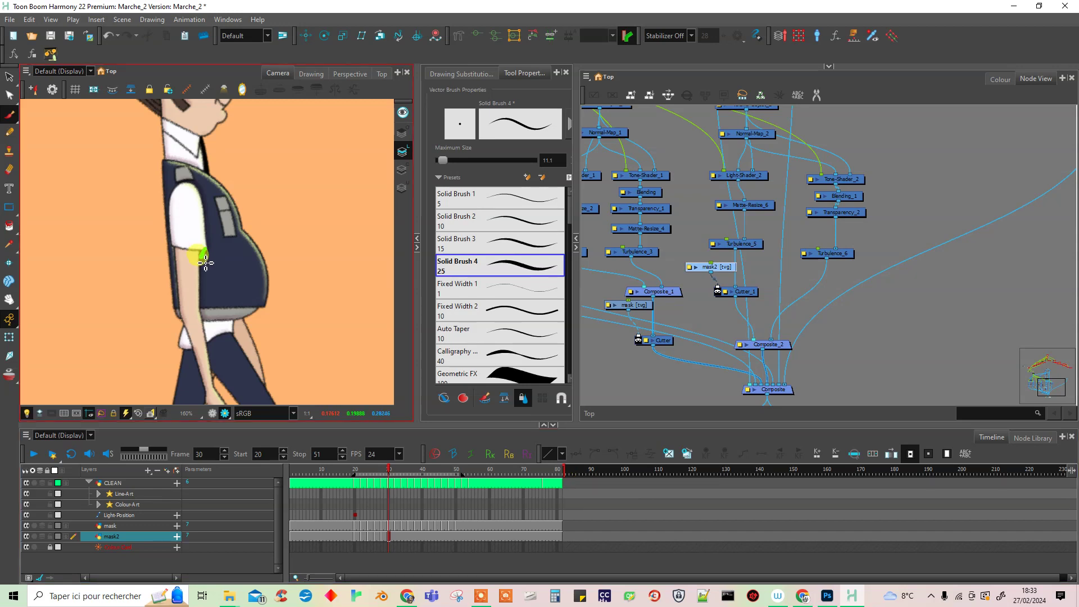
{"action": "left_click_drag", "start_coordinate": [172, 252], "coordinate": [181, 304]}
- Touch up the mask at frame 28 and paint the mask2 drawing at frame 32 below the sleeve
{"action": "left_click", "coordinate": [383, 536]}
{"action": "left_click", "coordinate": [224, 265]}
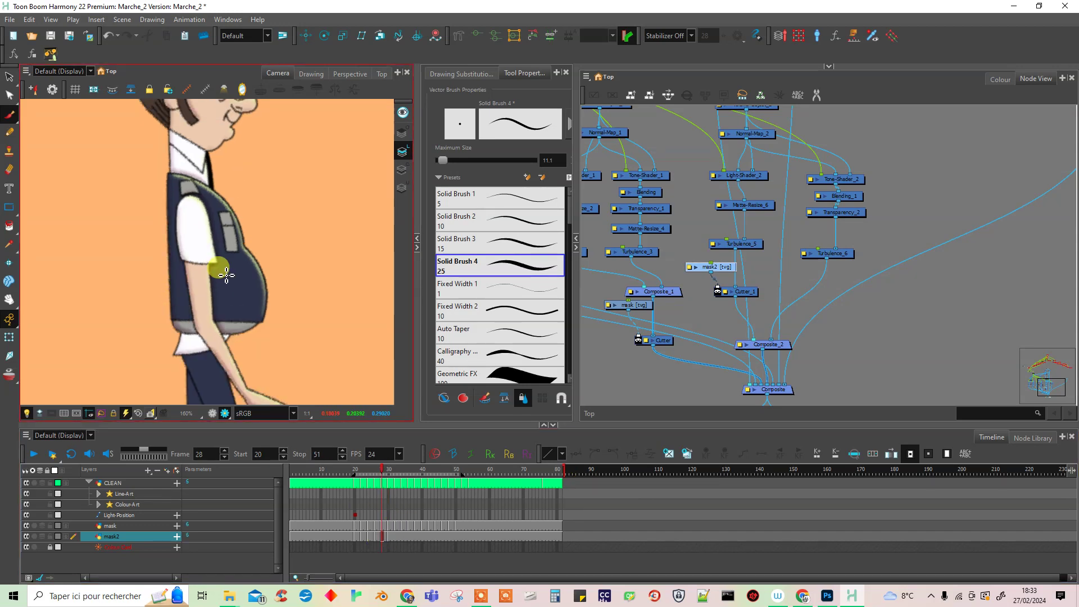
{"action": "left_click", "coordinate": [389, 537]}
{"action": "left_click", "coordinate": [395, 537]}
{"action": "left_click_drag", "start_coordinate": [204, 251], "coordinate": [200, 262]}
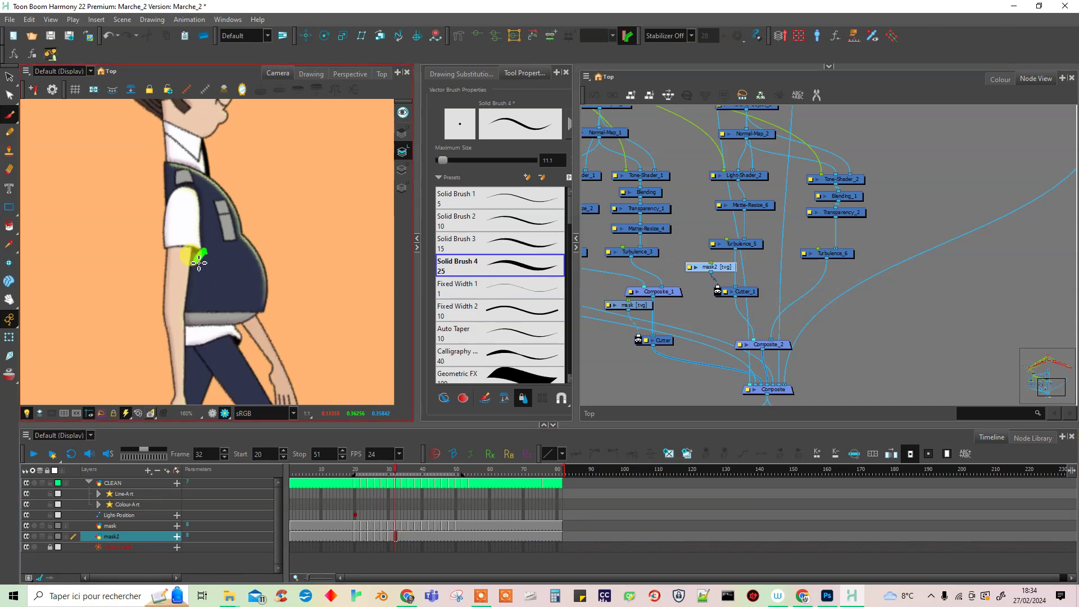
- Paint mask2 strokes over the arm-edge light at frame 34, frame 36 and the following drawing
{"action": "left_click", "coordinate": [402, 535]}
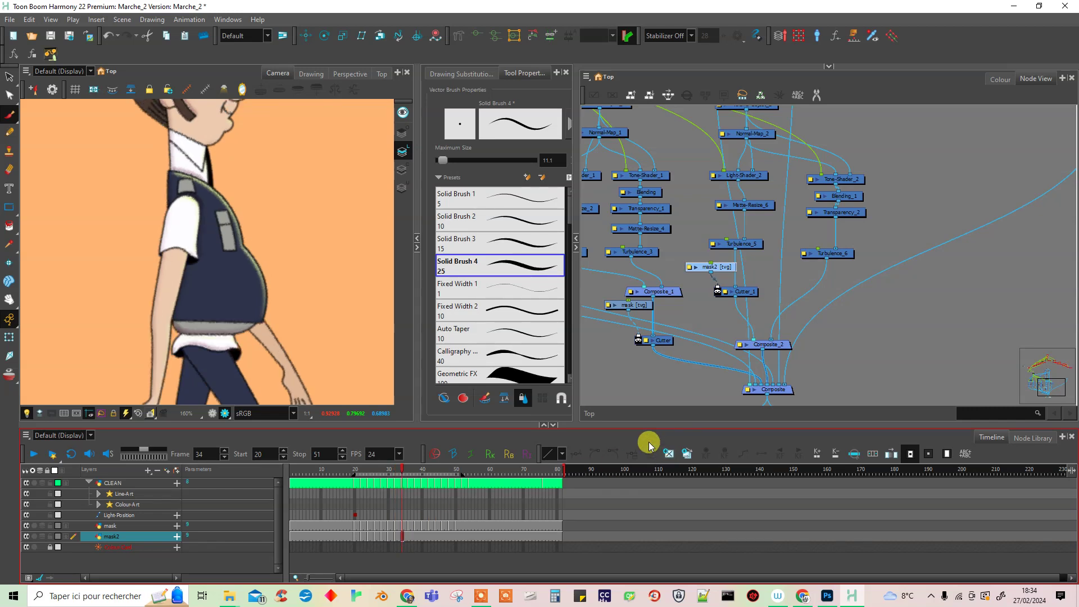
{"action": "left_click", "coordinate": [193, 261]}
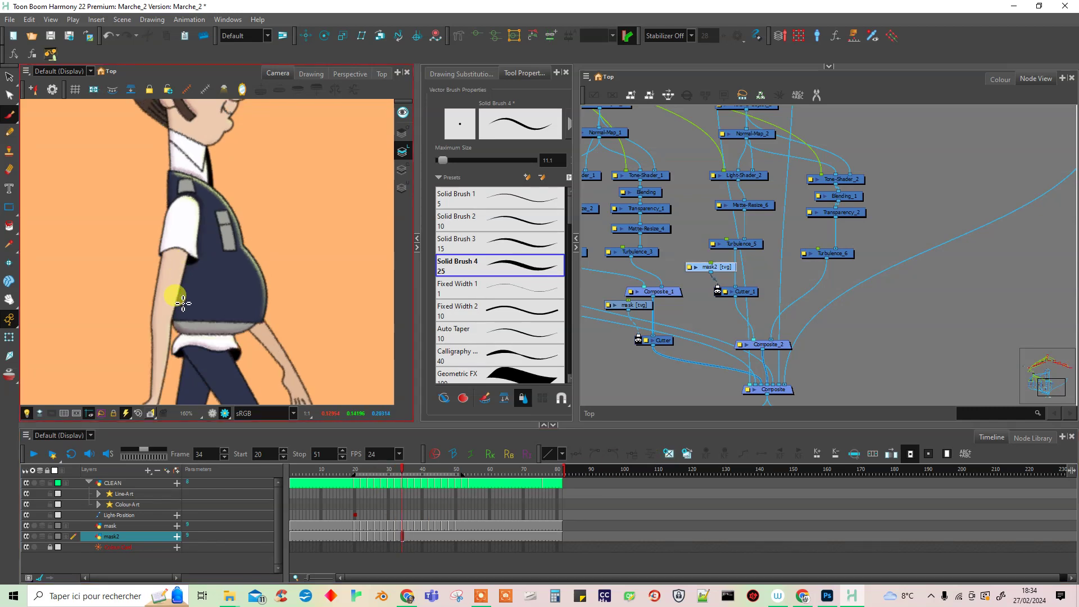
{"action": "left_click", "coordinate": [404, 533]}
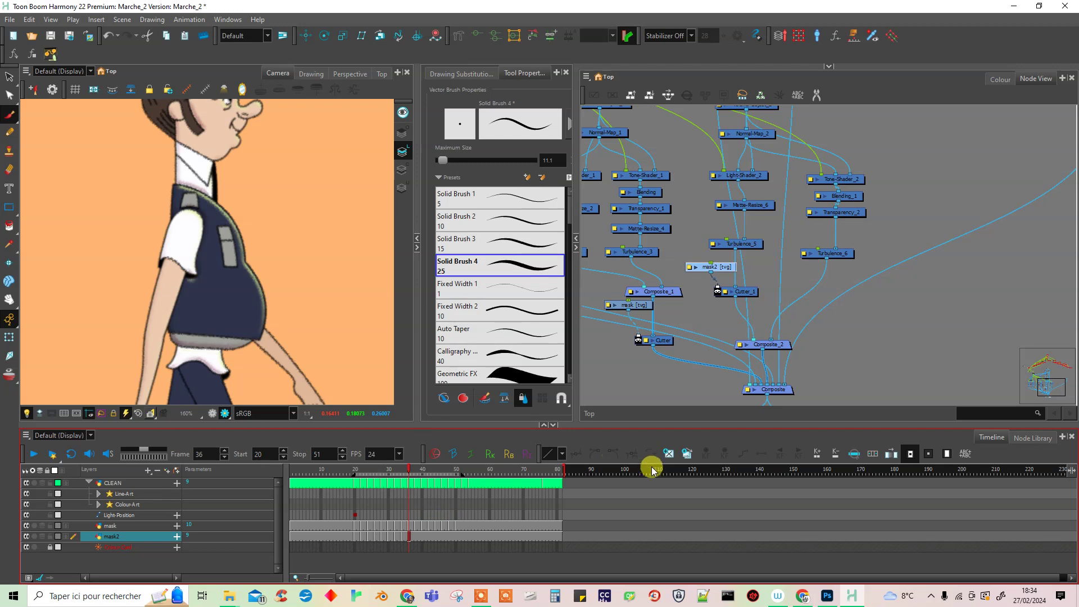
{"action": "left_click_drag", "start_coordinate": [200, 276], "coordinate": [185, 289]}
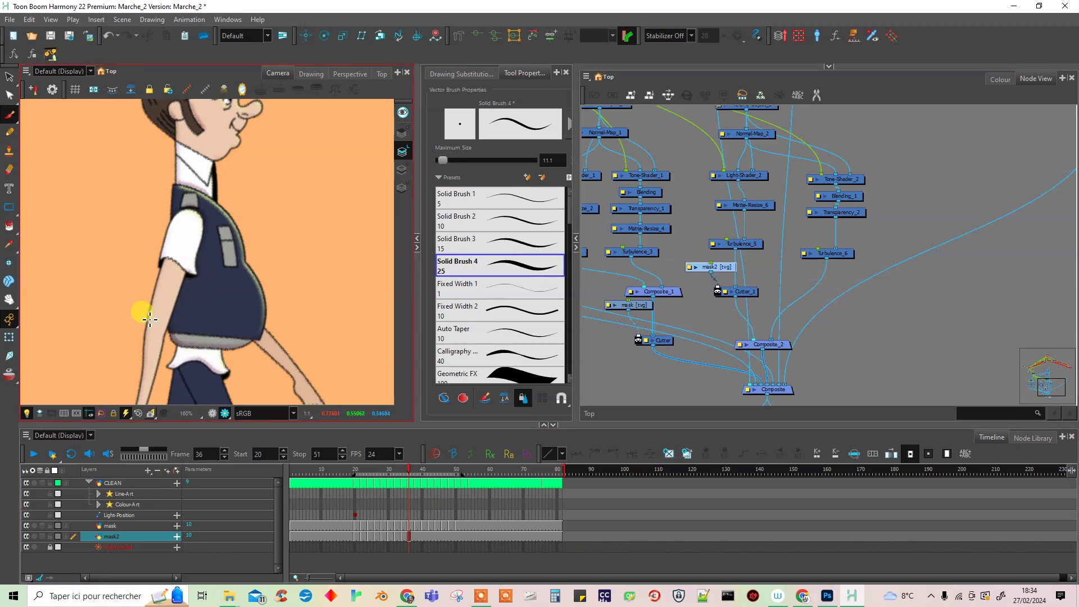
{"action": "left_click", "coordinate": [413, 536]}
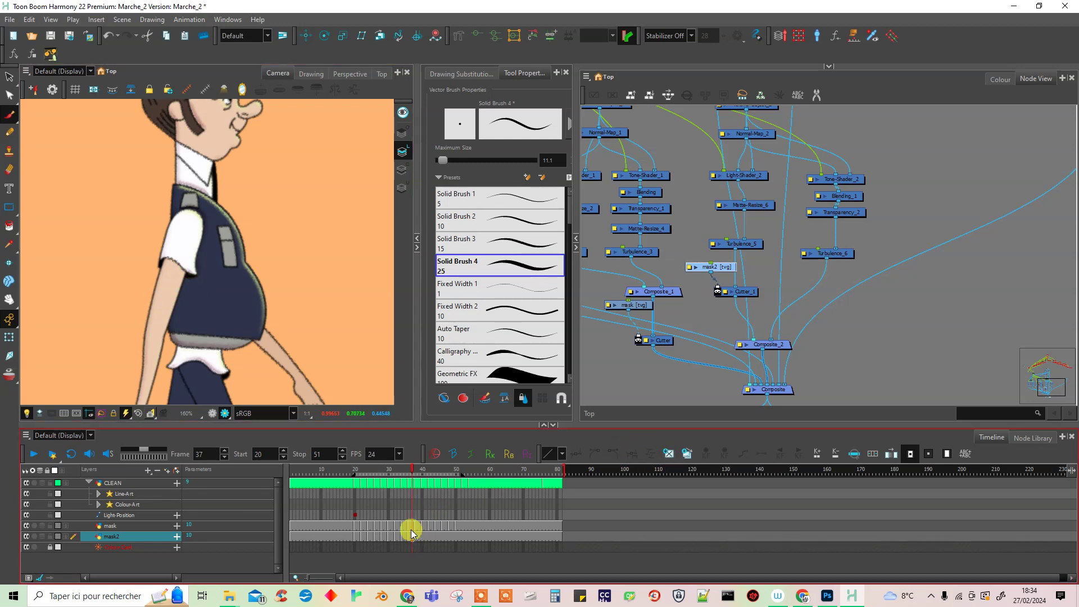
{"action": "left_click_drag", "start_coordinate": [201, 290], "coordinate": [186, 310]}
- Create mask2 drawings at frame 40 and the next pose and paint over the light beside the arm
{"action": "left_click", "coordinate": [422, 538]}
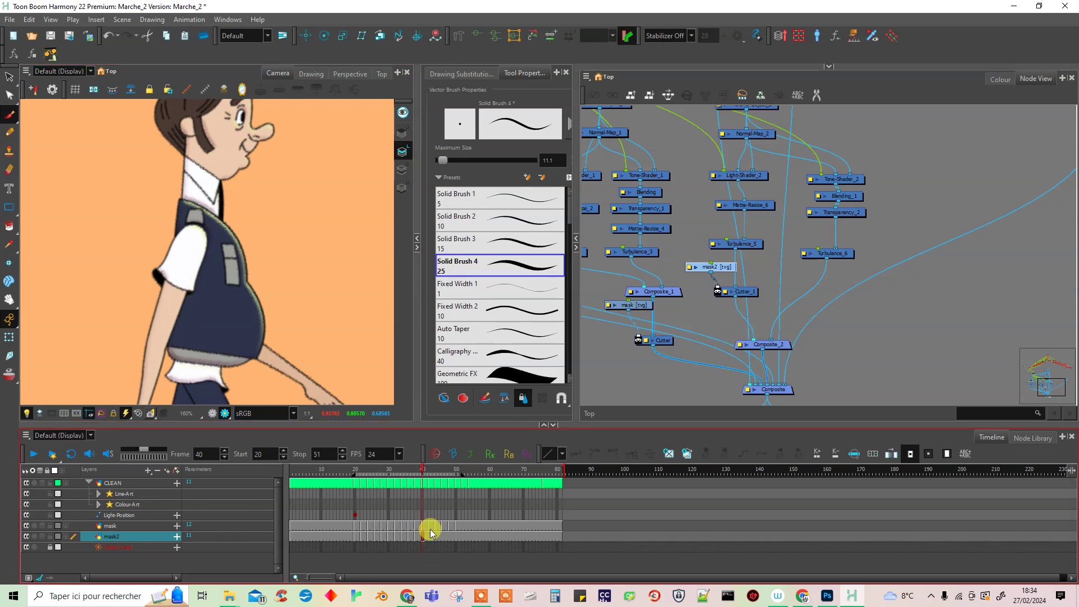
{"action": "left_click", "coordinate": [667, 455]}
{"action": "left_click_drag", "start_coordinate": [198, 305], "coordinate": [180, 356]}
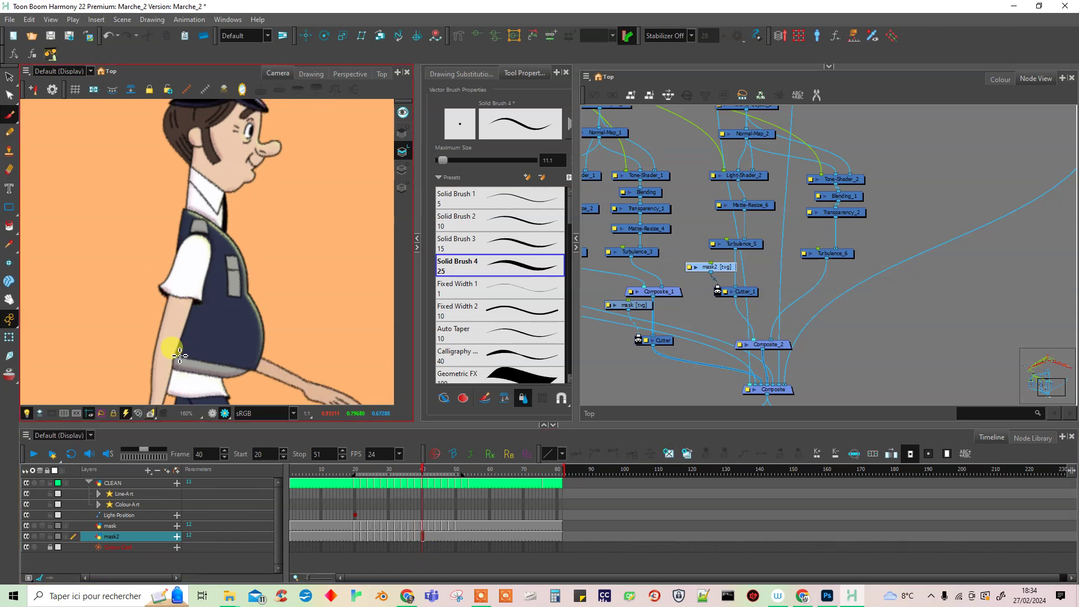
{"action": "left_click", "coordinate": [439, 529]}
{"action": "left_click", "coordinate": [431, 537]}
{"action": "left_click", "coordinate": [663, 453]}
{"action": "left_click", "coordinate": [208, 308]}
{"action": "left_click_drag", "start_coordinate": [203, 307], "coordinate": [188, 332]}
- Create an empty mask2 drawing at frame 44
{"action": "left_click", "coordinate": [453, 527]}
{"action": "left_click", "coordinate": [433, 535]}
{"action": "left_click", "coordinate": [666, 451]}
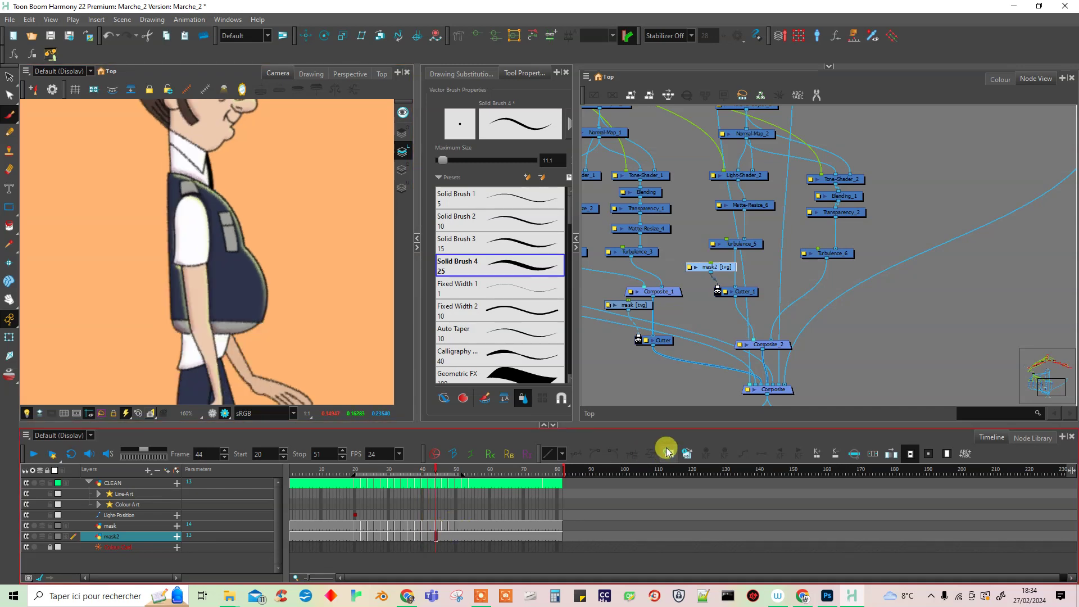
- Paint mask strokes along the back edge of the near arm on the mask2 layer at frames 44 and 46
{"action": "left_click_drag", "start_coordinate": [175, 209], "coordinate": [180, 313]}
{"action": "left_click", "coordinate": [444, 538]}
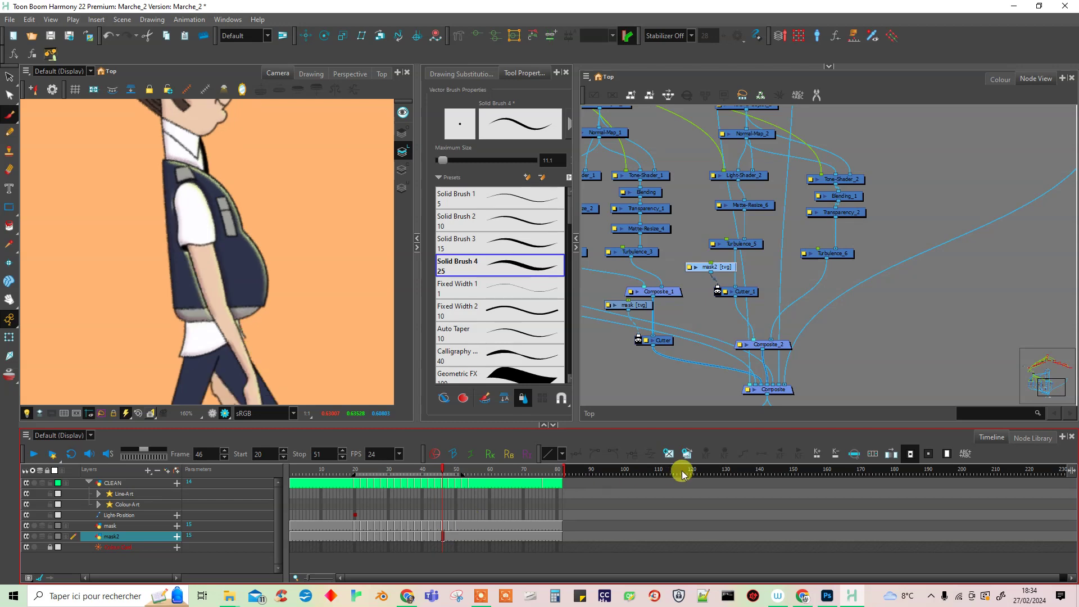
{"action": "mouse_move", "coordinate": [175, 189]}
{"action": "left_mouse_down"}
{"action": "mouse_move", "coordinate": [184, 257]}
{"action": "mouse_move", "coordinate": [192, 244]}
{"action": "mouse_move", "coordinate": [212, 320]}
{"action": "left_mouse_up"}
{"action": "left_click_drag", "start_coordinate": [191, 270], "coordinate": [186, 233]}
{"action": "left_click", "coordinate": [448, 534]}
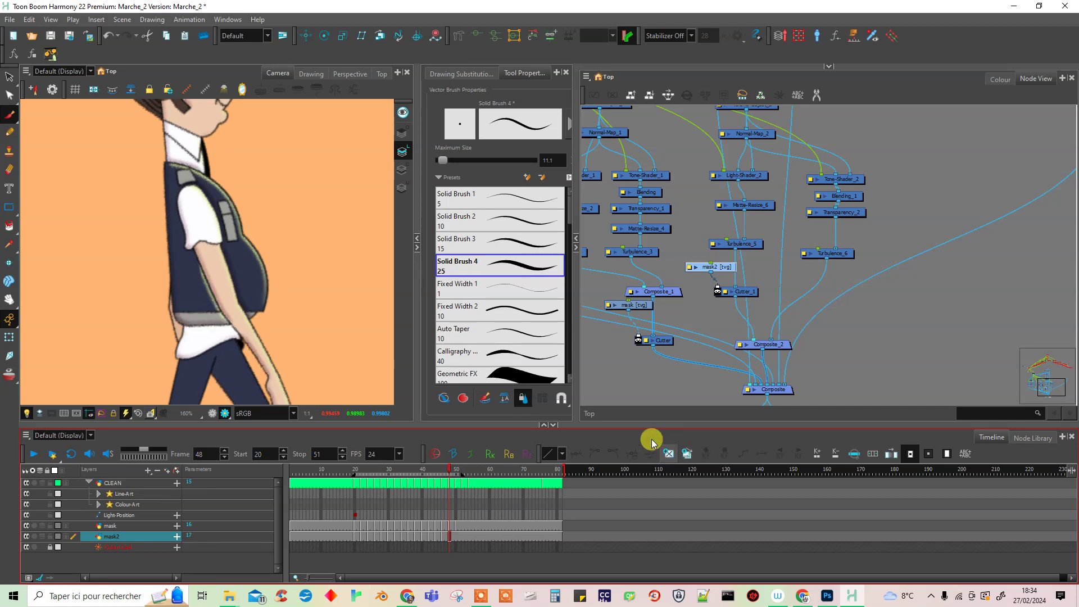
- Continue the mask2 strokes along the near arm at frame 48 and in a new drawing at frame 50
{"action": "mouse_move", "coordinate": [181, 235]}
{"action": "left_mouse_down"}
{"action": "mouse_move", "coordinate": [200, 281]}
{"action": "mouse_move", "coordinate": [207, 263]}
{"action": "mouse_move", "coordinate": [231, 330]}
{"action": "left_mouse_up"}
{"action": "mouse_move", "coordinate": [193, 257]}
{"action": "left_mouse_down"}
{"action": "mouse_move", "coordinate": [189, 228]}
{"action": "mouse_move", "coordinate": [223, 324]}
{"action": "left_mouse_up"}
{"action": "left_click_drag", "start_coordinate": [179, 195], "coordinate": [183, 231]}
{"action": "left_click", "coordinate": [450, 540]}
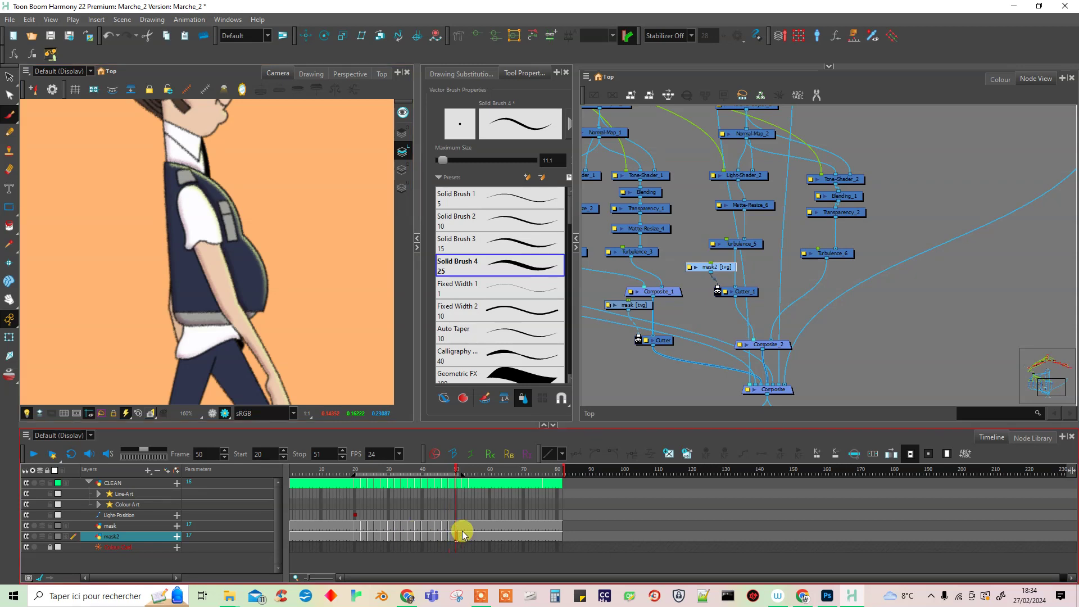
{"action": "left_click", "coordinate": [670, 458]}
{"action": "left_click", "coordinate": [184, 214]}
{"action": "mouse_move", "coordinate": [186, 218]}
{"action": "left_mouse_down"}
{"action": "mouse_move", "coordinate": [195, 269]}
{"action": "mouse_move", "coordinate": [198, 246]}
{"action": "mouse_move", "coordinate": [239, 332]}
{"action": "left_mouse_up"}
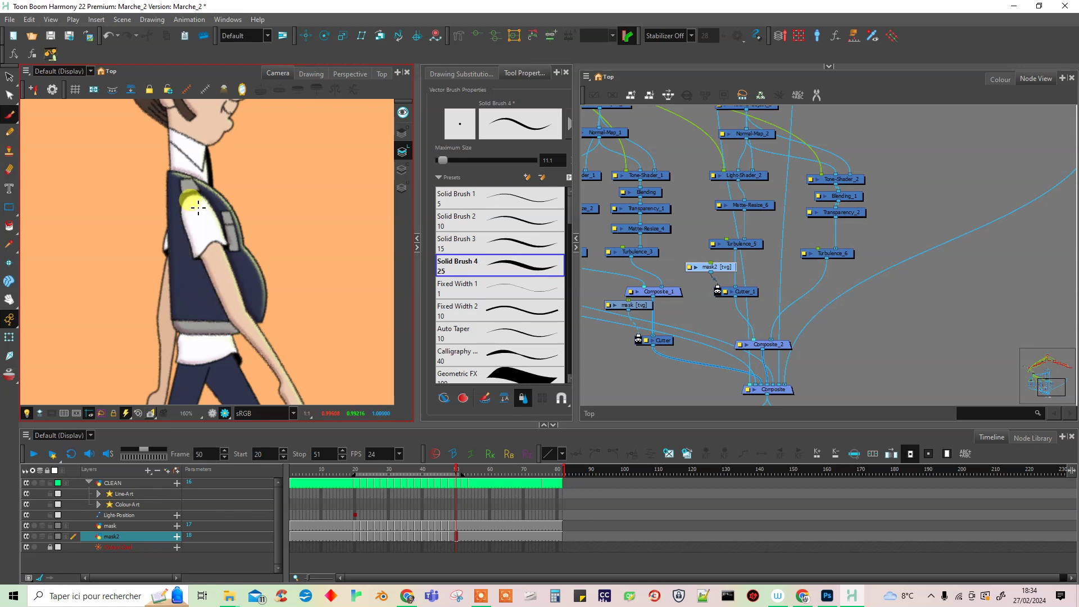
- Move the mask2 and Cutter_1 nodes aside to make room below Turbulence_5
{"action": "left_click_drag", "start_coordinate": [801, 376], "coordinate": [748, 357]}
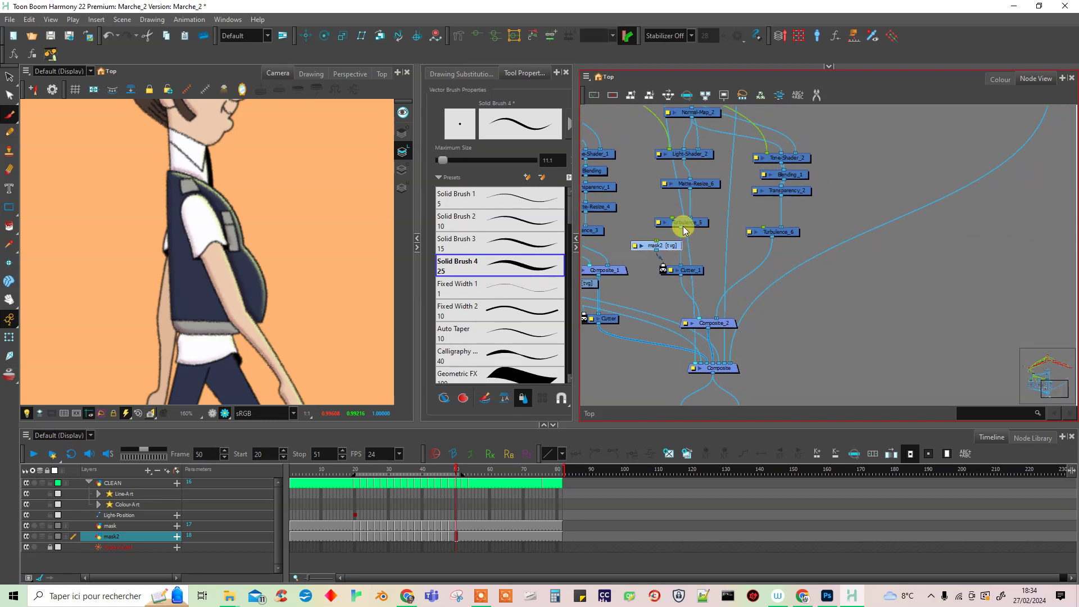
{"action": "left_click_drag", "start_coordinate": [693, 269], "coordinate": [706, 318]}
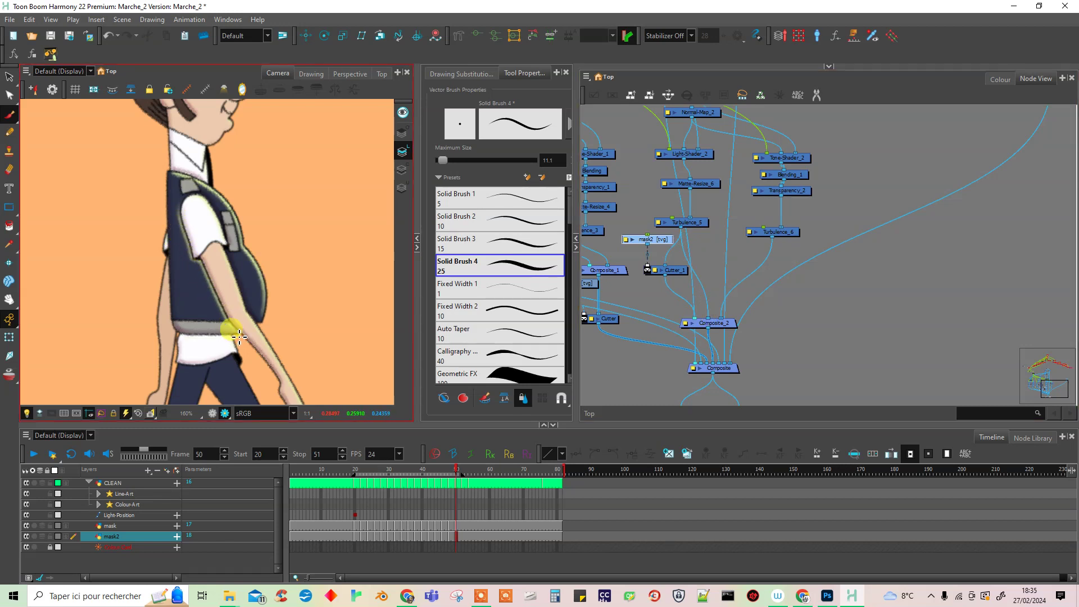
{"action": "left_click", "coordinate": [685, 226]}
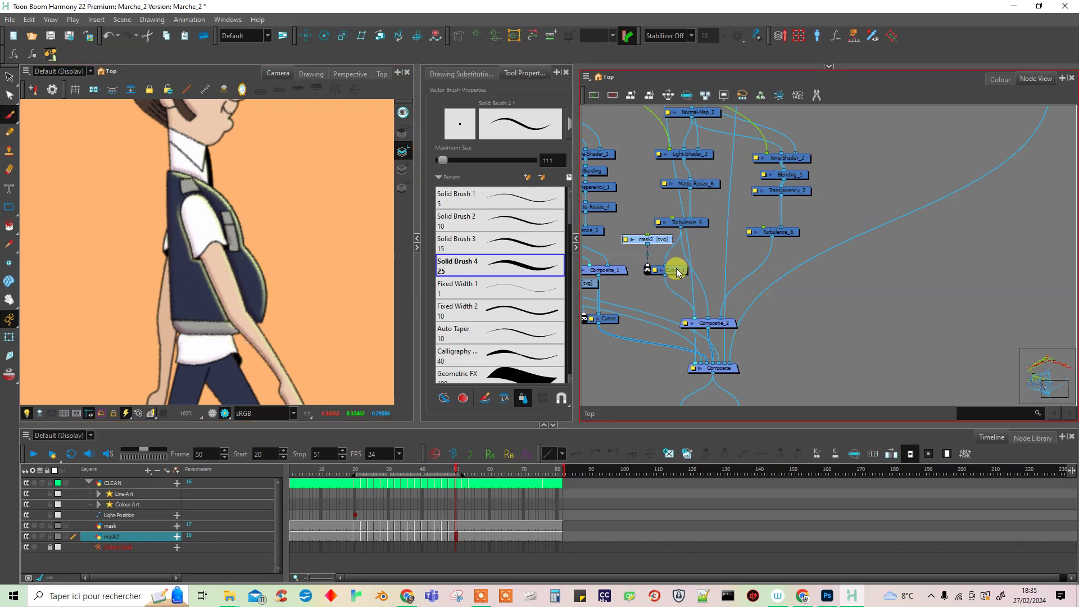
{"action": "left_click_drag", "start_coordinate": [681, 269], "coordinate": [676, 274]}
- Duplicate Cutter_1, insert the copy between Turbulence_5 and Composite_2, and connect mask2 to its matte input
{"action": "key", "text": "ctrl+c"}
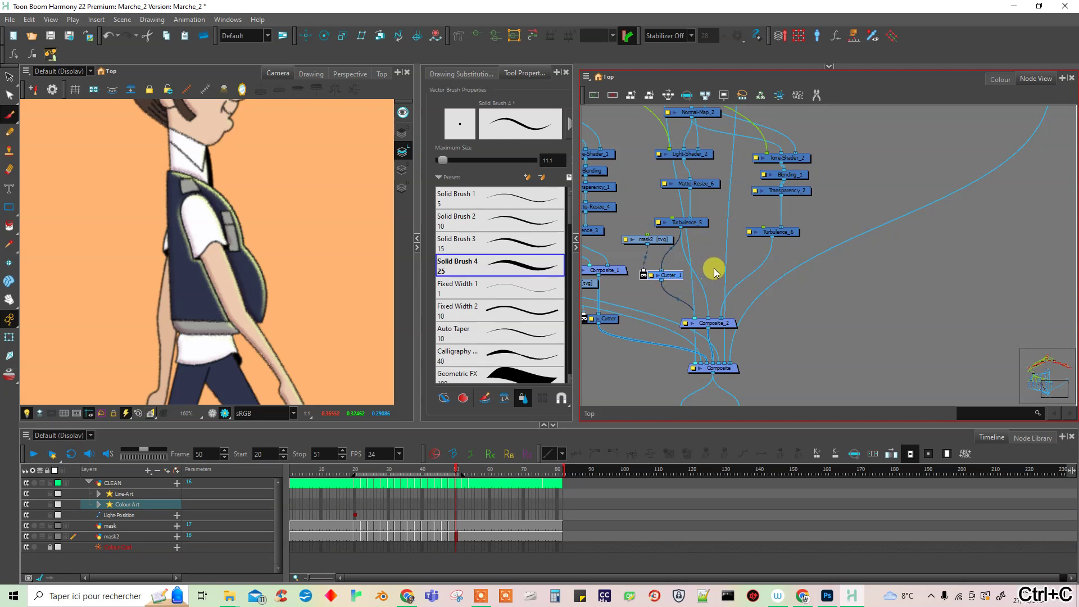
{"action": "key", "text": "ctrl+v"}
{"action": "left_click_drag", "start_coordinate": [719, 285], "coordinate": [718, 277]}
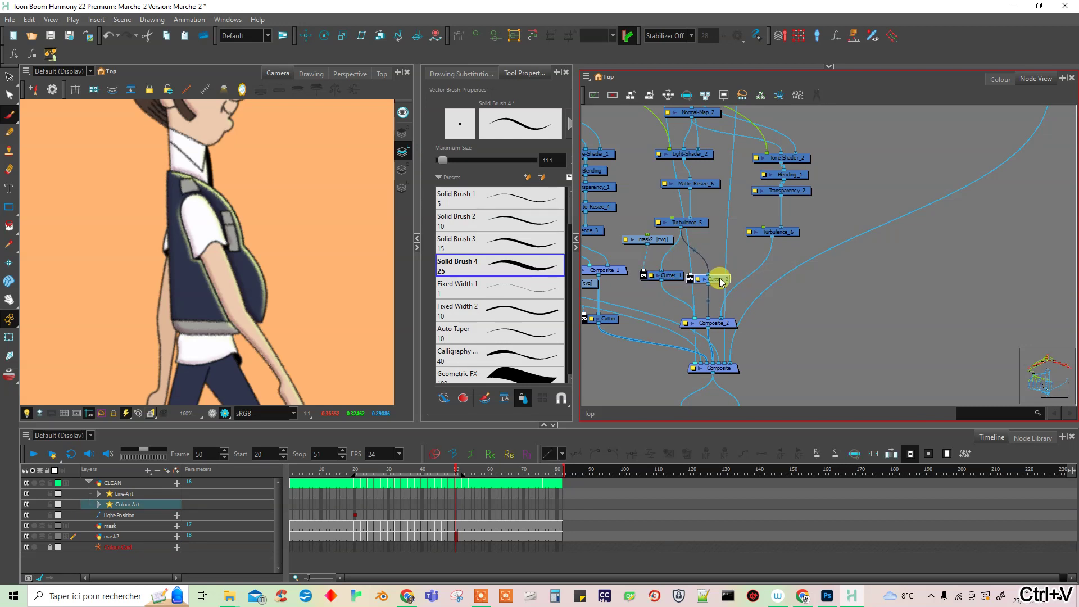
{"action": "left_click_drag", "start_coordinate": [655, 250], "coordinate": [692, 274]}
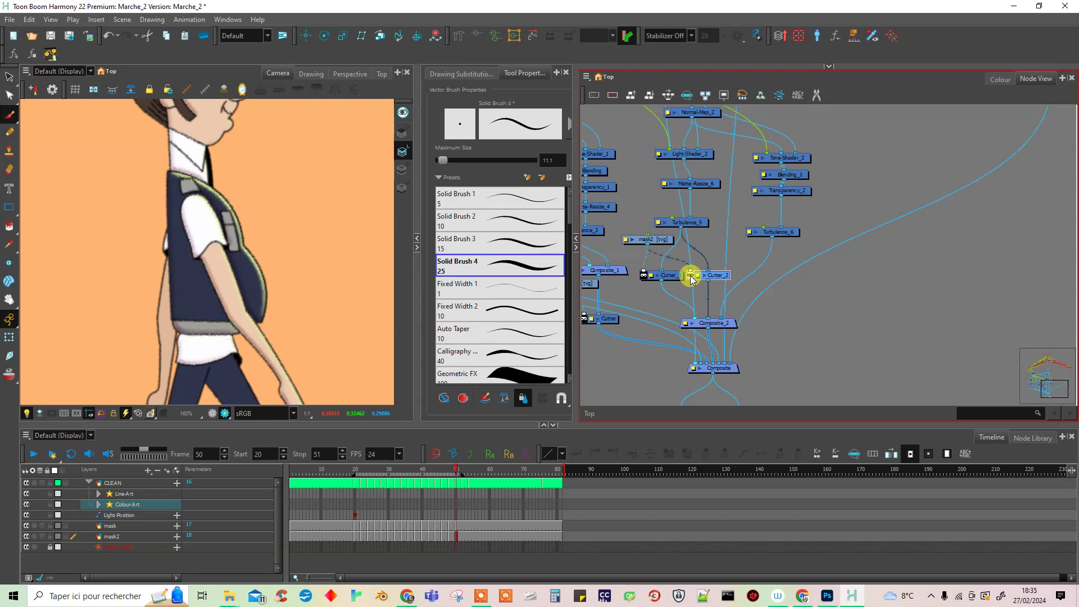
- Raise the duplicated cutter slightly and lower Composite_2 and Composite to open space between them
{"action": "left_click", "coordinate": [204, 254]}
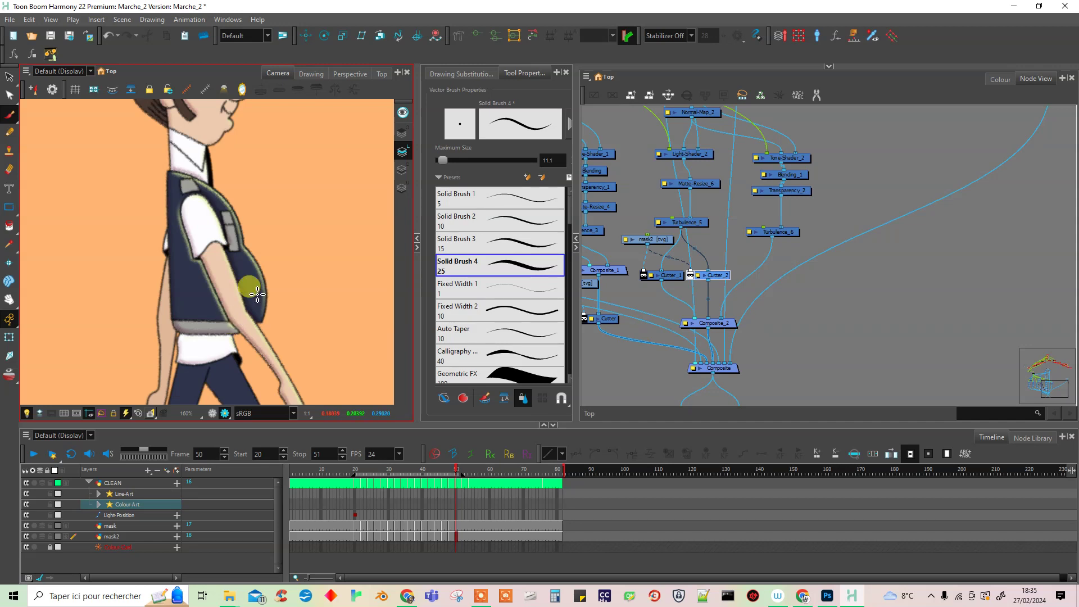
{"action": "left_click_drag", "start_coordinate": [716, 276], "coordinate": [717, 272]}
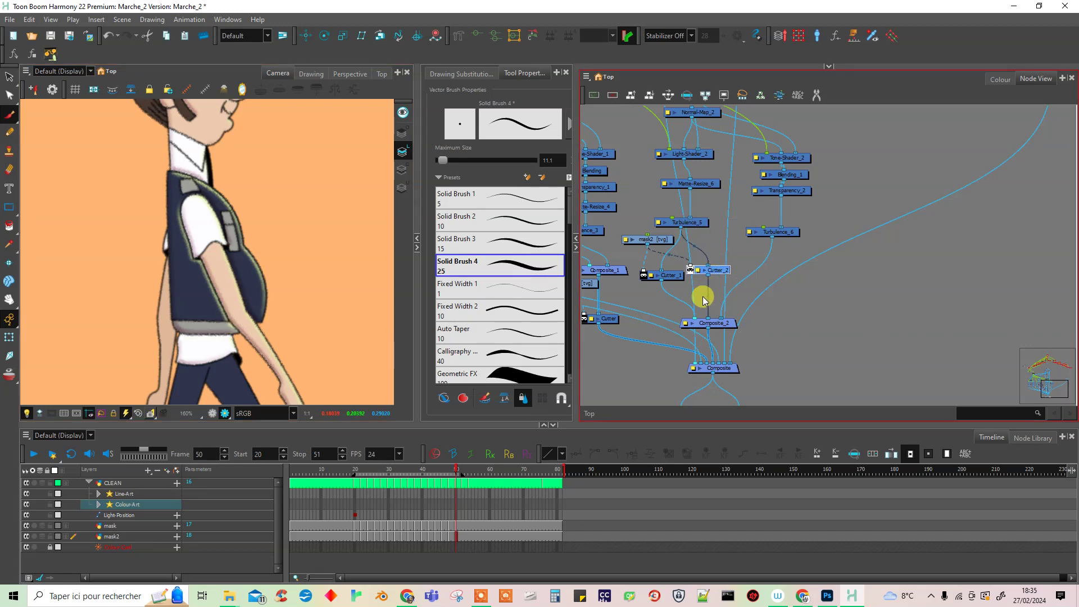
{"action": "left_click_drag", "start_coordinate": [715, 325], "coordinate": [716, 338]}
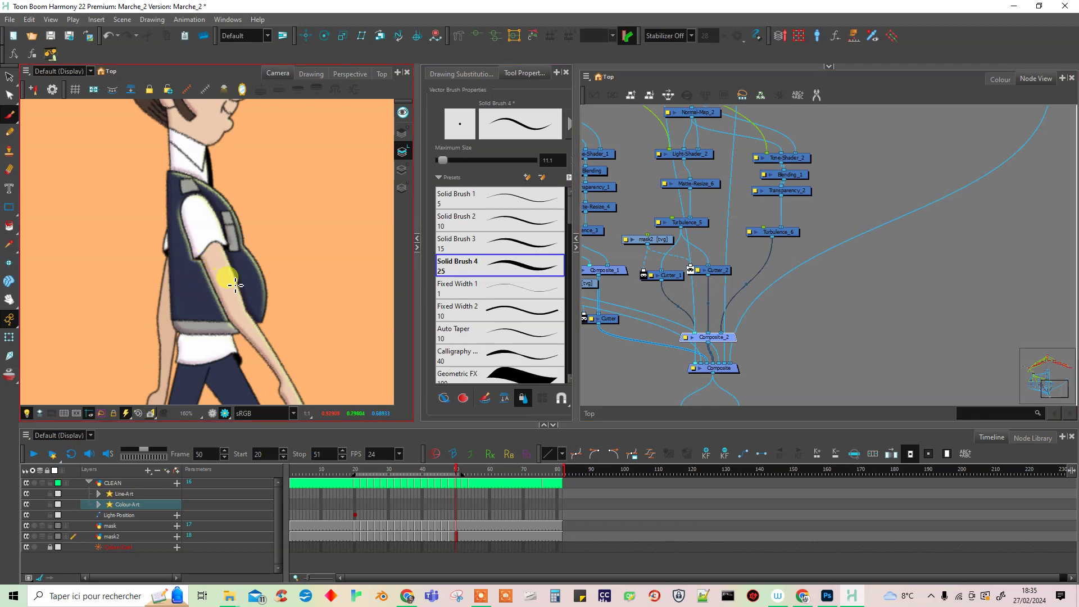
{"action": "left_click_drag", "start_coordinate": [767, 328], "coordinate": [687, 384]}
{"action": "left_click_drag", "start_coordinate": [723, 368], "coordinate": [717, 400]}
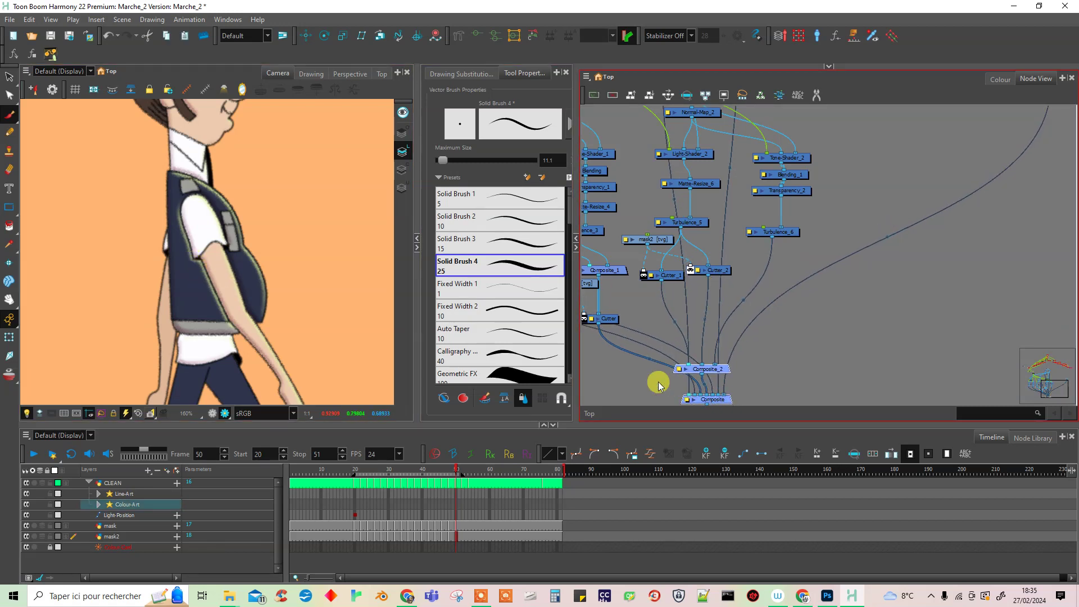
{"action": "left_click", "coordinate": [712, 304]}
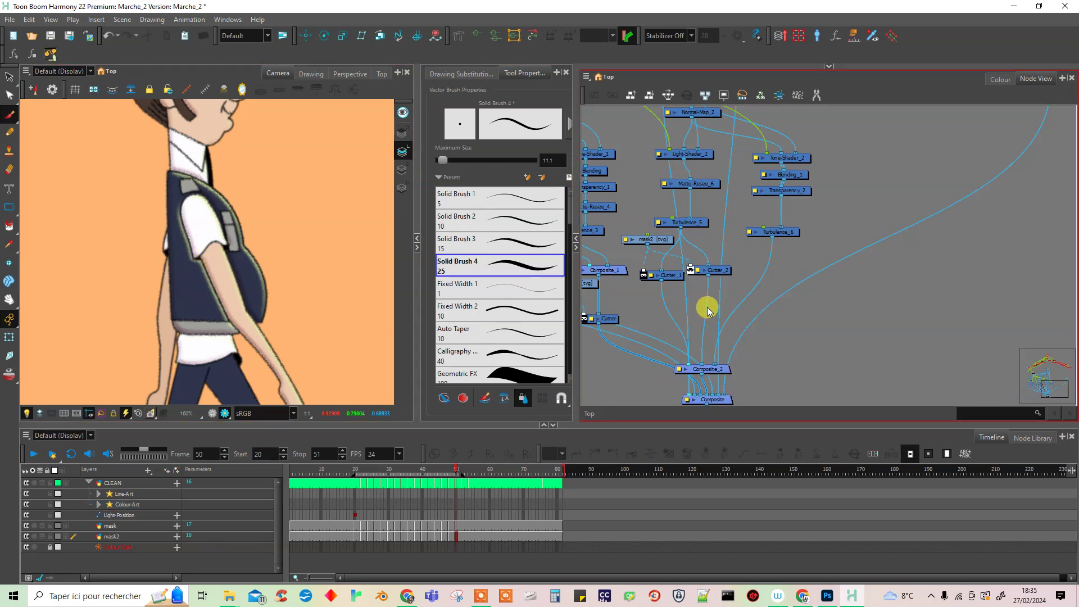
- Insert a Hue-Saturation node from the Colour-Correct filters between Cutter_2 and Composite_2
{"action": "left_click", "coordinate": [1033, 438]}
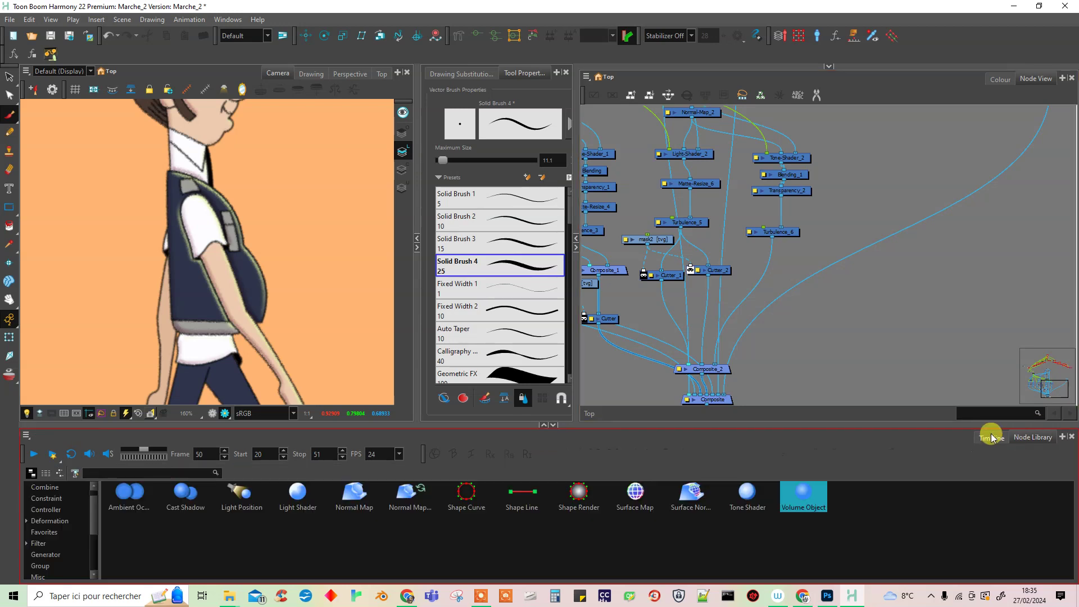
{"action": "left_click_drag", "start_coordinate": [644, 423], "coordinate": [644, 344]}
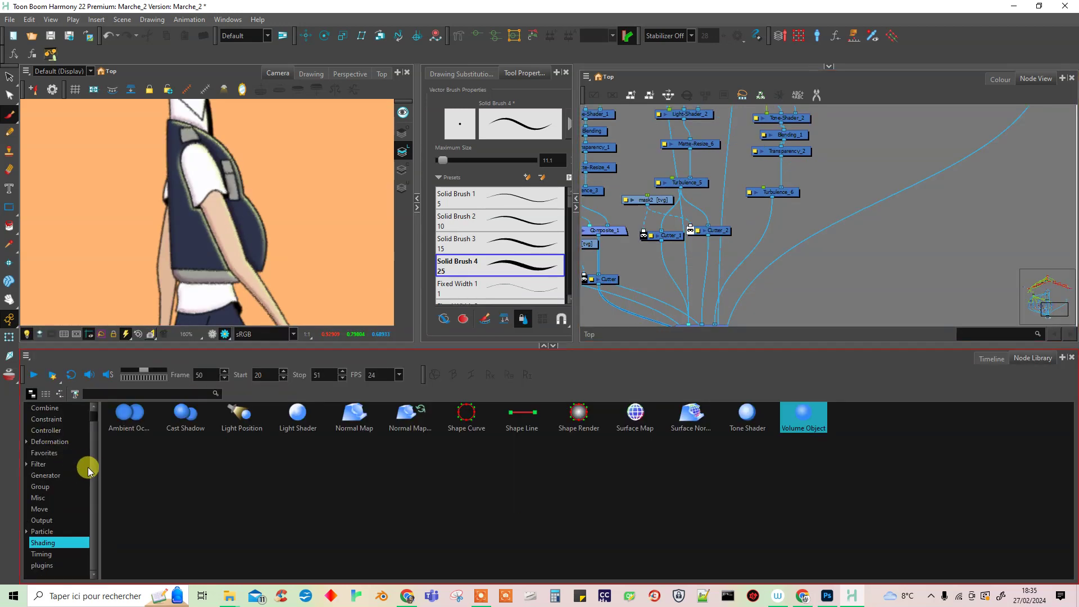
{"action": "scroll", "coordinate": [88, 447], "scroll_direction": "up", "scroll_amount": 1}
{"action": "left_click", "coordinate": [27, 475]}
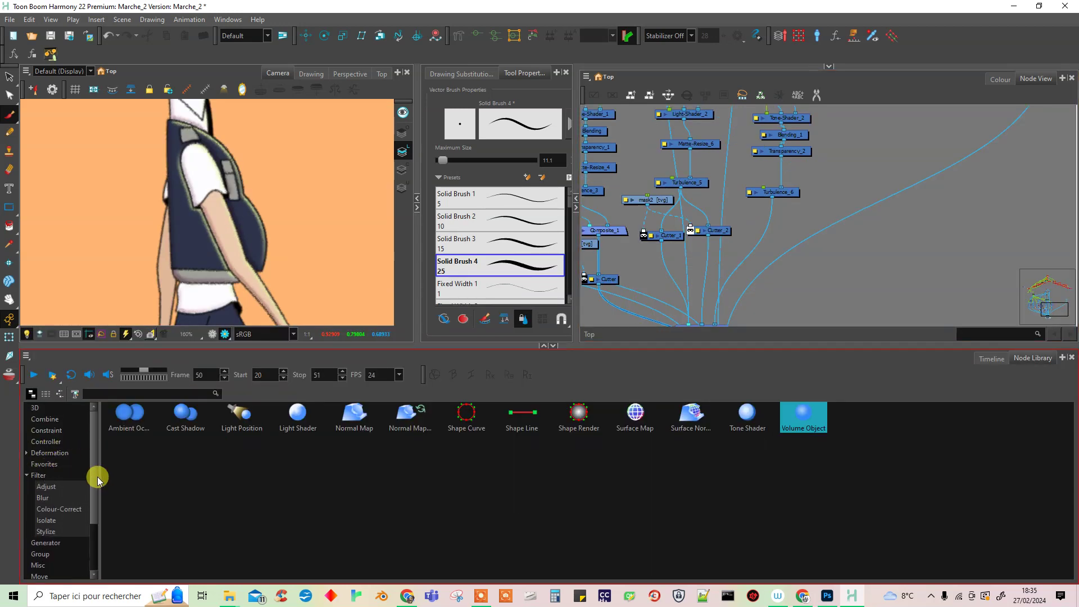
{"action": "left_click", "coordinate": [61, 509]}
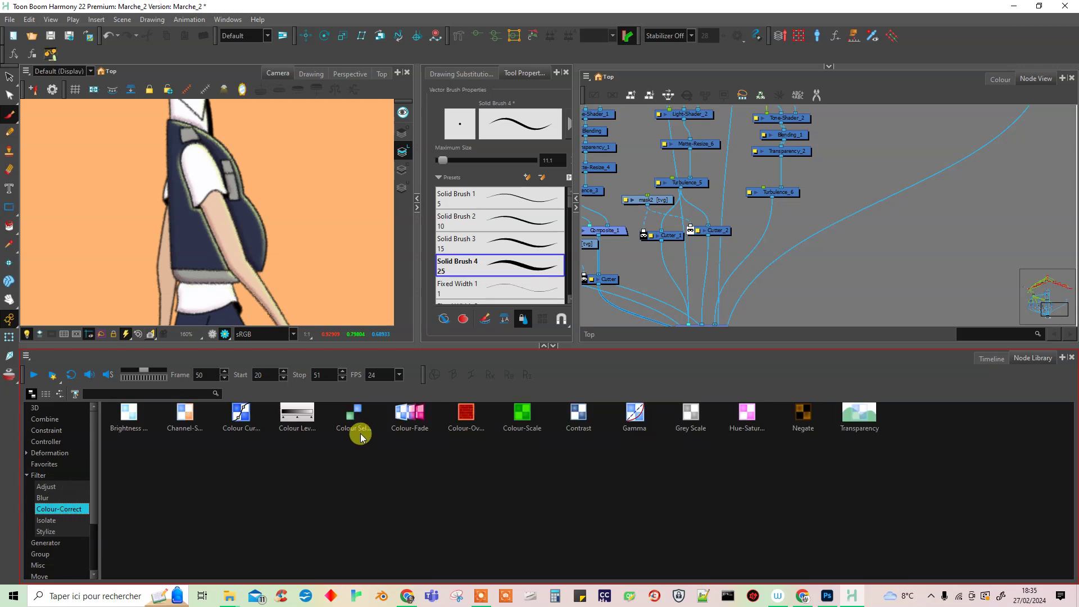
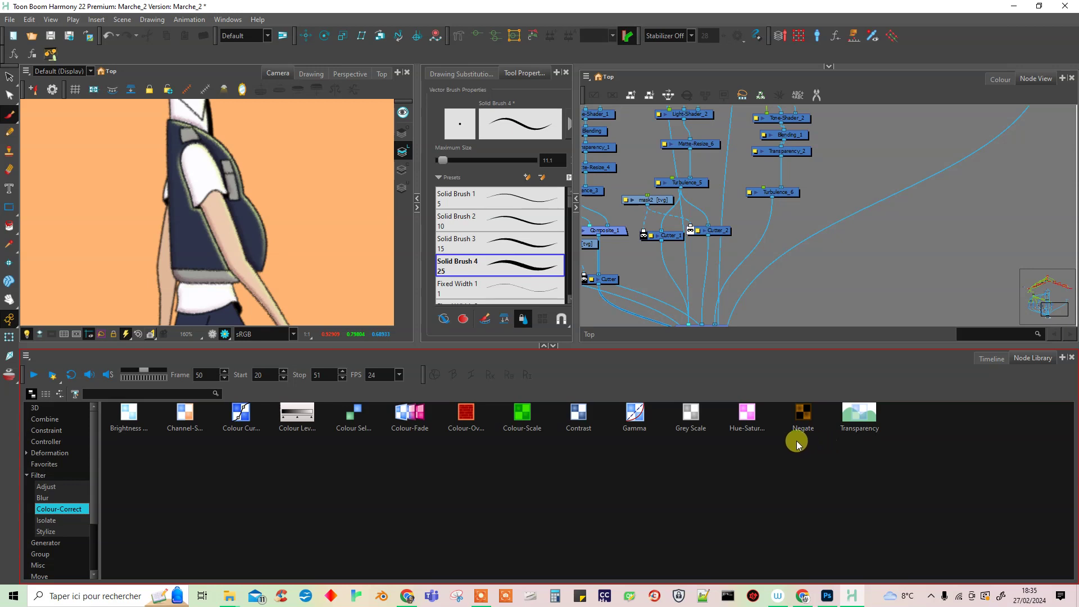
{"action": "left_click_drag", "start_coordinate": [750, 435], "coordinate": [708, 269]}
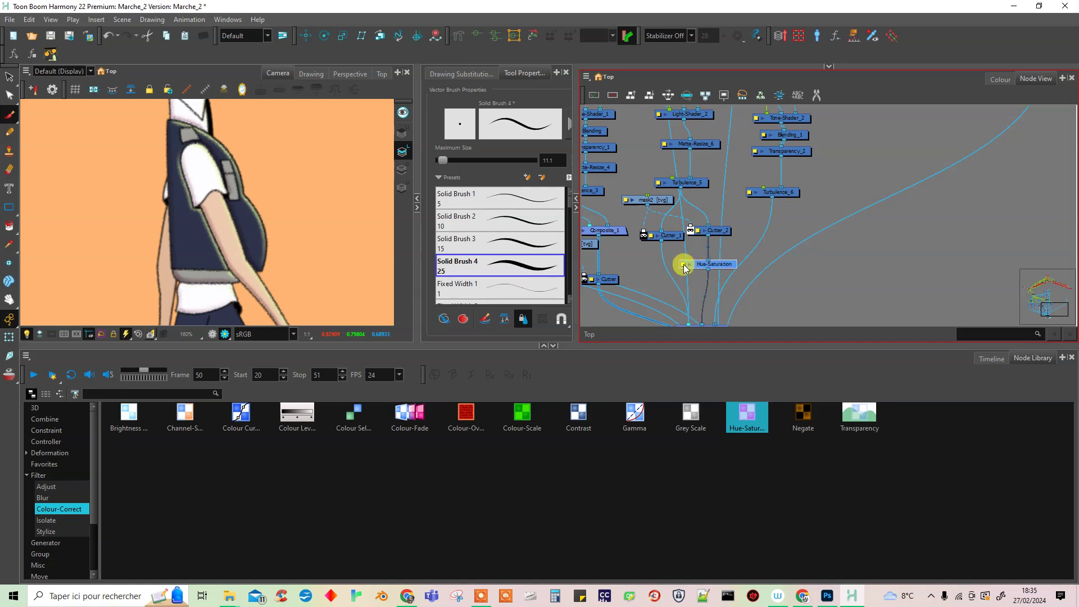
- Set the Hue-Saturation node's master lightness to -96 and close its properties
{"action": "double_click", "coordinate": [685, 264]}
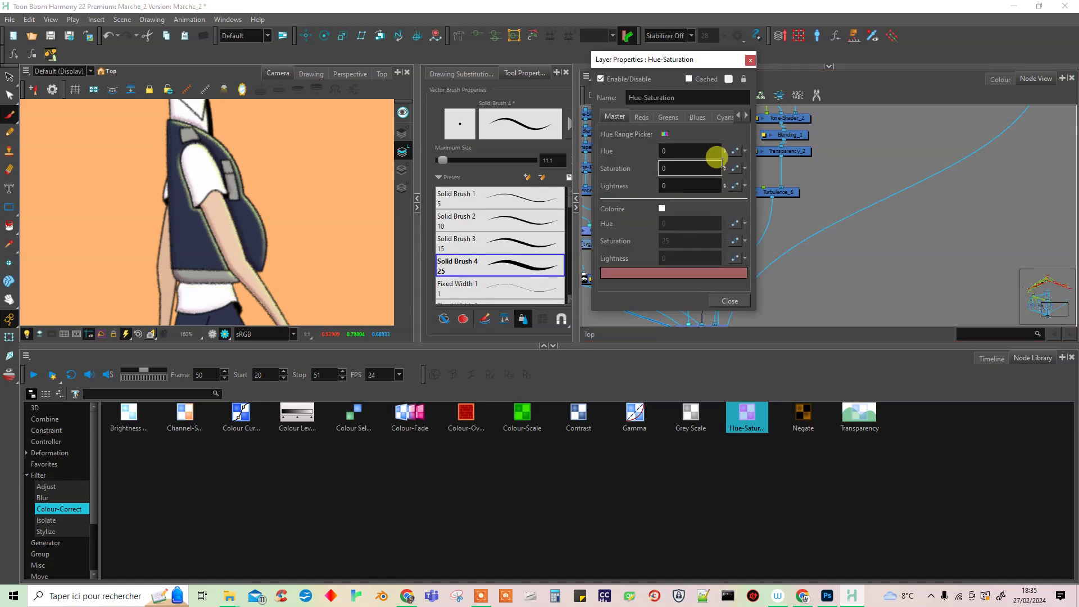
{"action": "left_click_drag", "start_coordinate": [728, 187], "coordinate": [733, 145]}
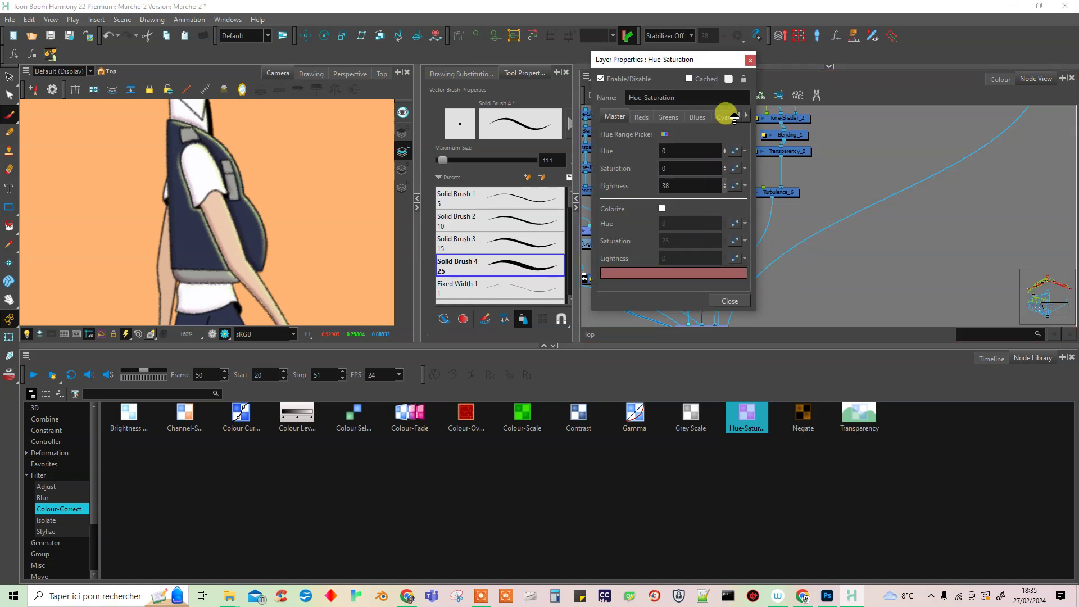
{"action": "left_click_drag", "start_coordinate": [726, 186], "coordinate": [715, 296]}
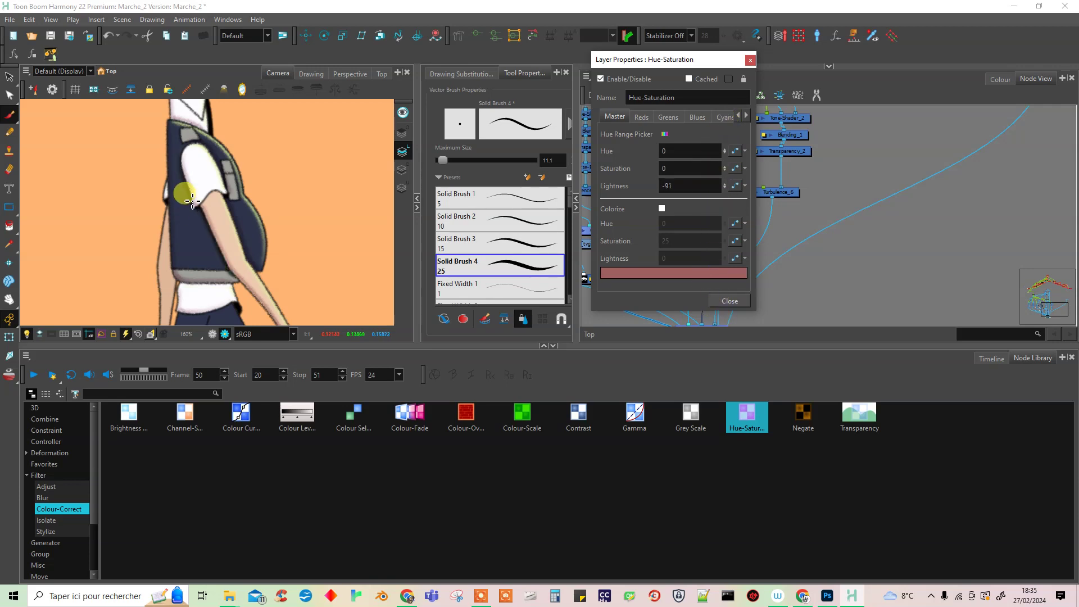
{"action": "mouse_move", "coordinate": [723, 187]}
{"action": "left_mouse_down"}
{"action": "mouse_move", "coordinate": [720, 160]}
{"action": "mouse_move", "coordinate": [724, 183]}
{"action": "left_mouse_up"}
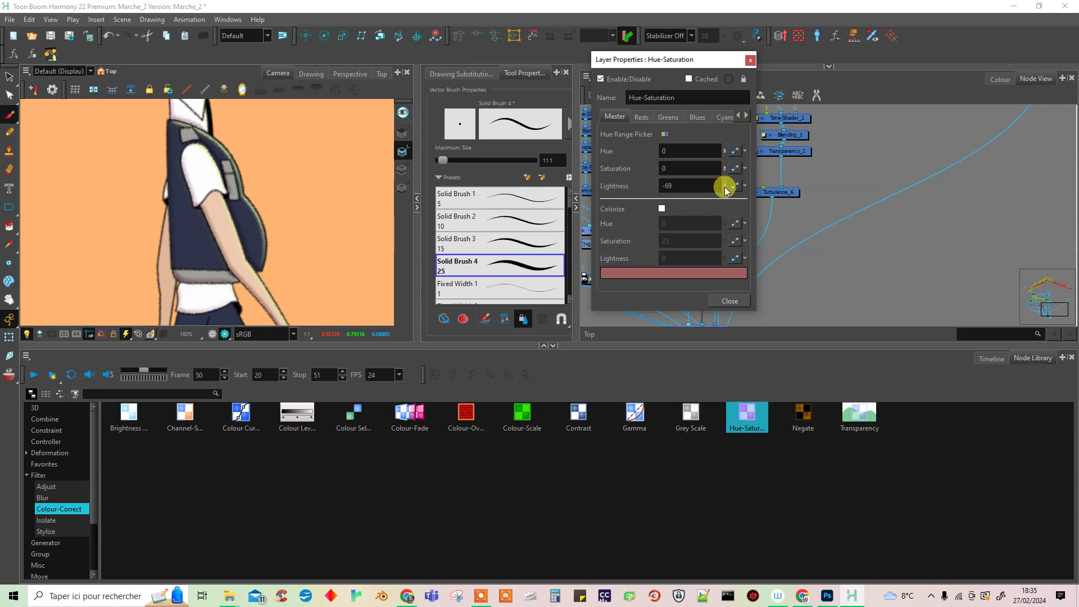
{"action": "left_click_drag", "start_coordinate": [720, 186], "coordinate": [718, 208]}
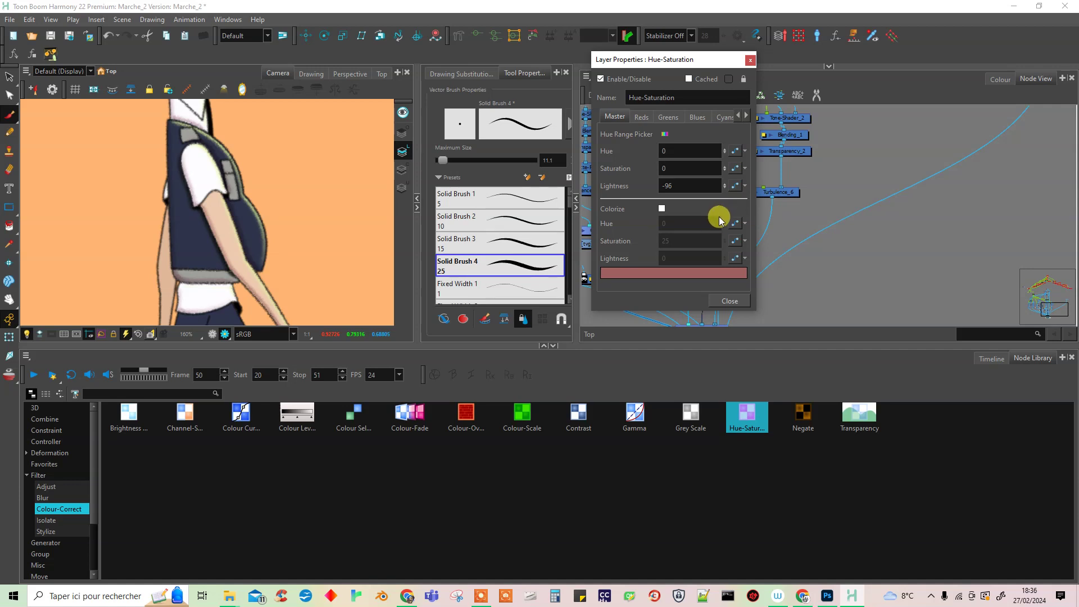
{"action": "left_click", "coordinate": [750, 60]}
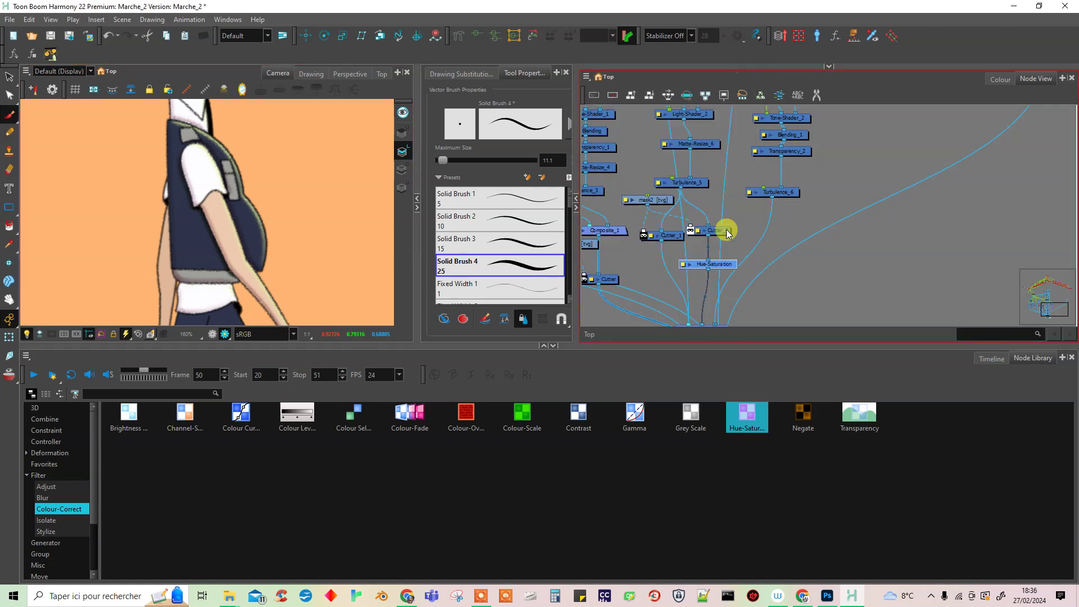
- Insert a Transparency node below Hue-Saturation and set its transparency to 32
{"action": "left_click", "coordinate": [710, 292]}
{"action": "key", "text": "Tab"}
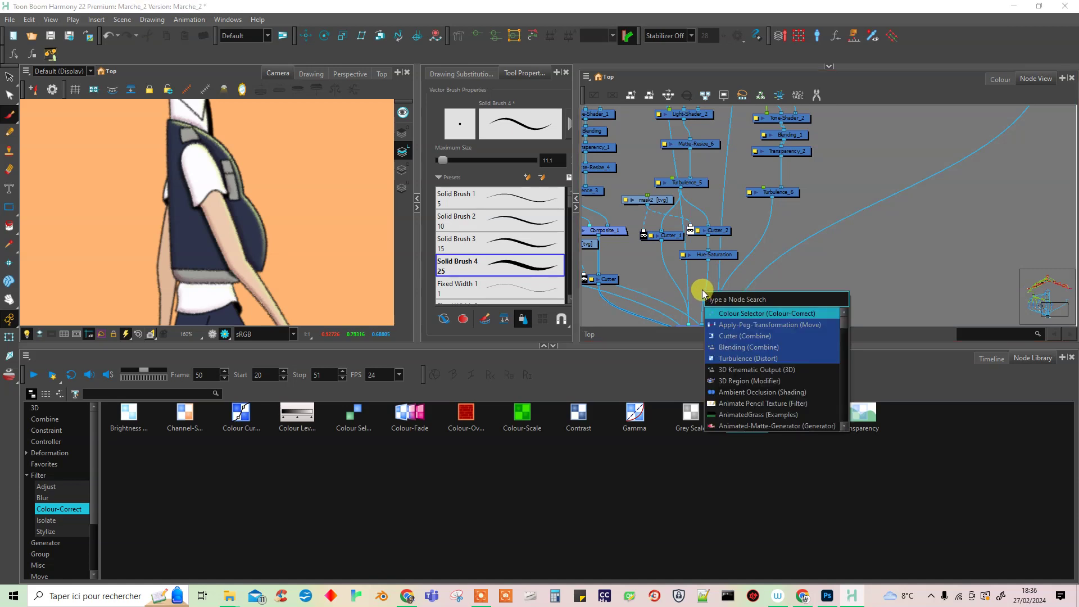
{"action": "type", "text": "tra"}
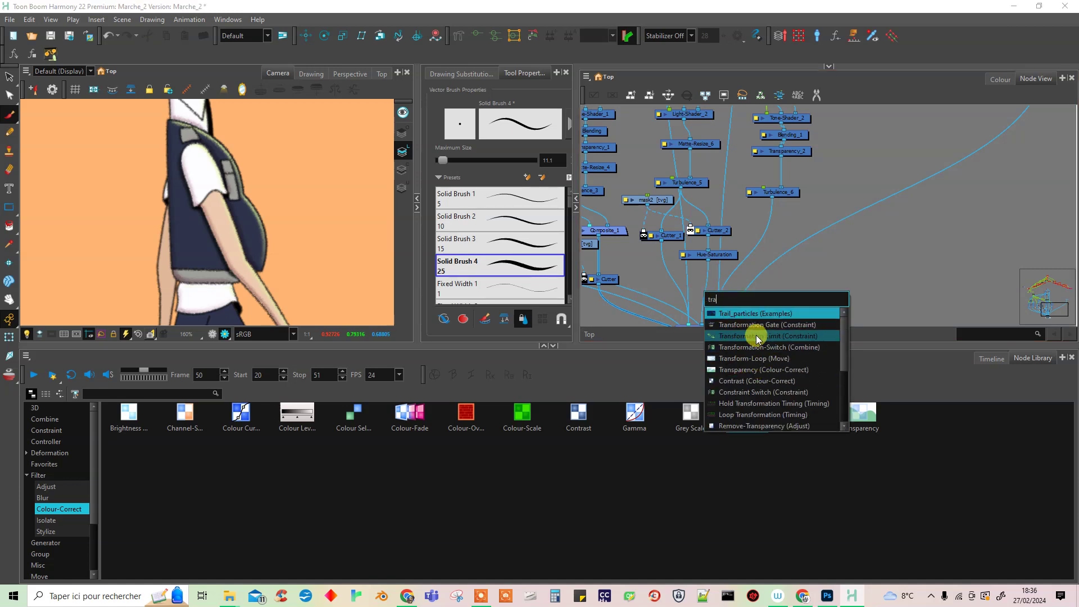
{"action": "left_click", "coordinate": [760, 369]}
{"action": "left_click", "coordinate": [722, 286]}
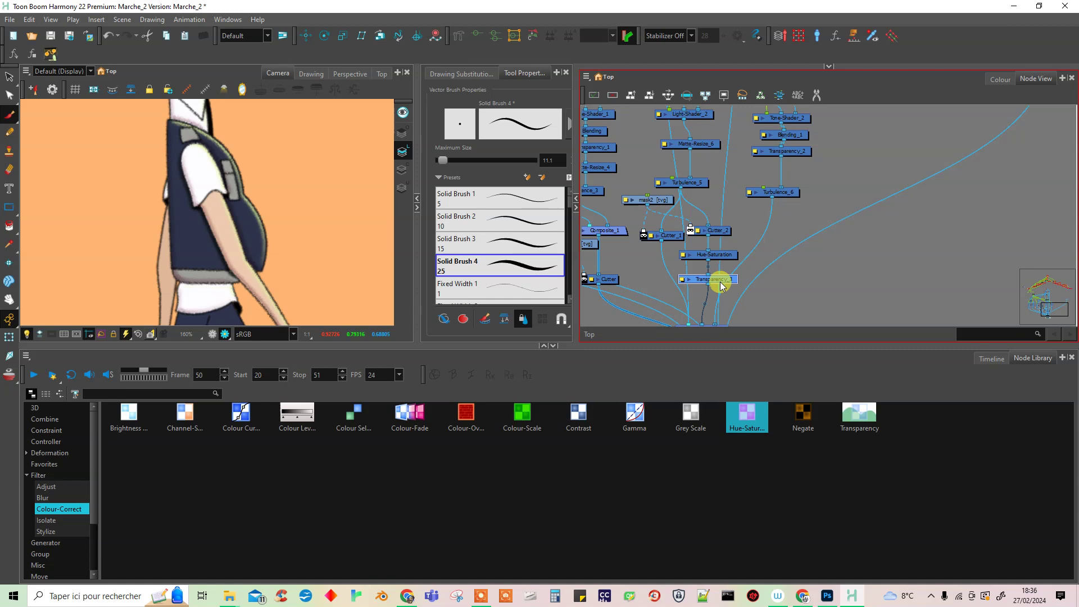
{"action": "left_click", "coordinate": [682, 279]}
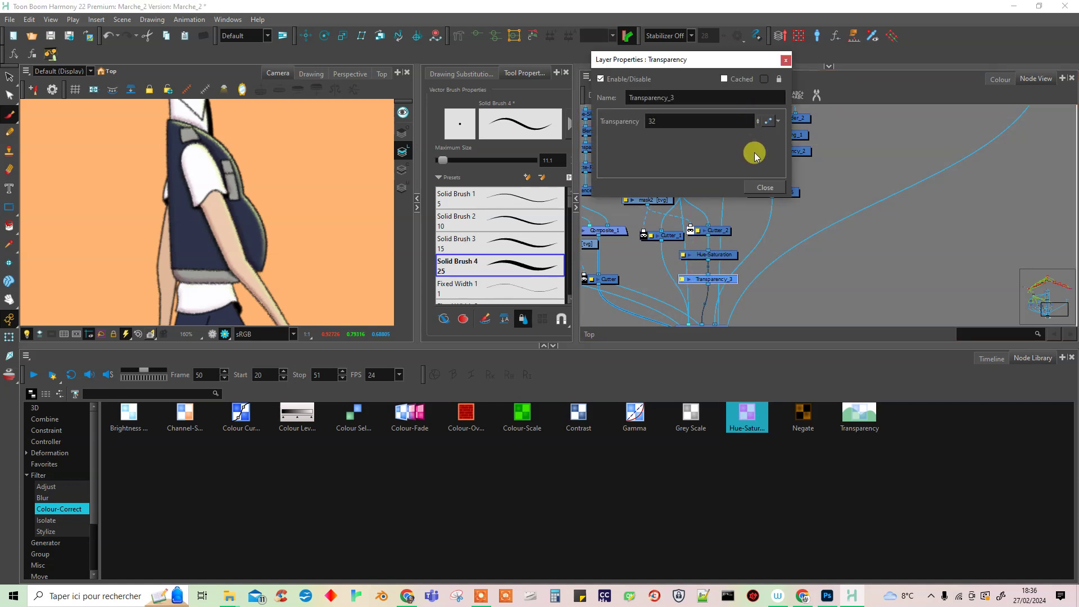
{"action": "left_click", "coordinate": [786, 60]}
- Examine the shading node chain and scrub the timeline back to frame 23 to review the arm's masked shading
{"action": "scroll", "coordinate": [710, 207], "scroll_direction": "up", "scroll_amount": 1}
{"action": "scroll", "coordinate": [710, 207], "scroll_direction": "up", "scroll_amount": 3}
{"action": "scroll", "coordinate": [697, 245], "scroll_direction": "up", "scroll_amount": 2}
{"action": "left_click", "coordinate": [694, 246]}
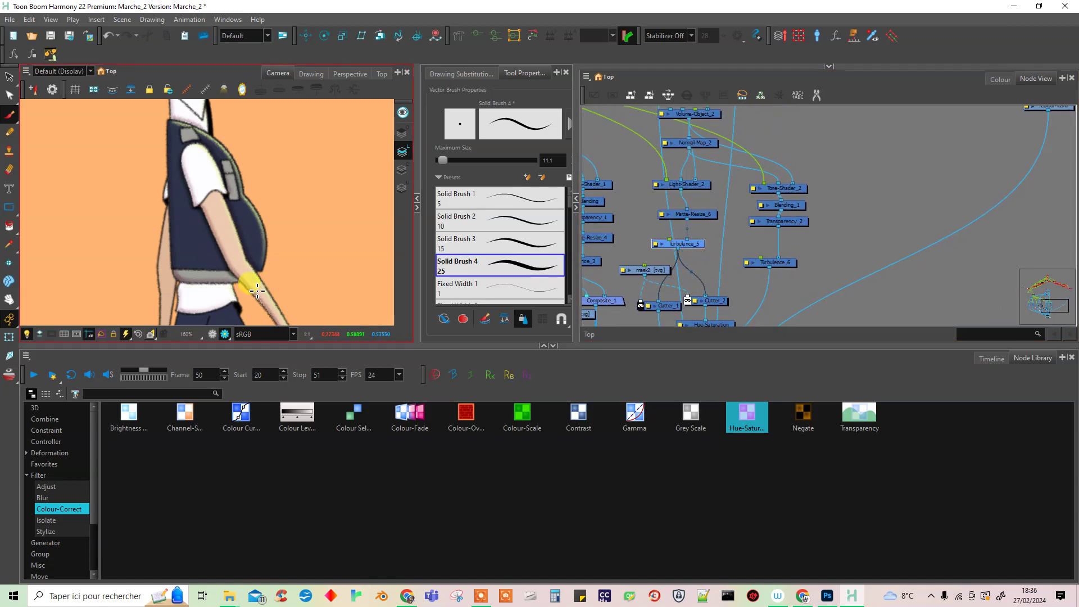
{"action": "left_click_drag", "start_coordinate": [831, 272], "coordinate": [848, 230]}
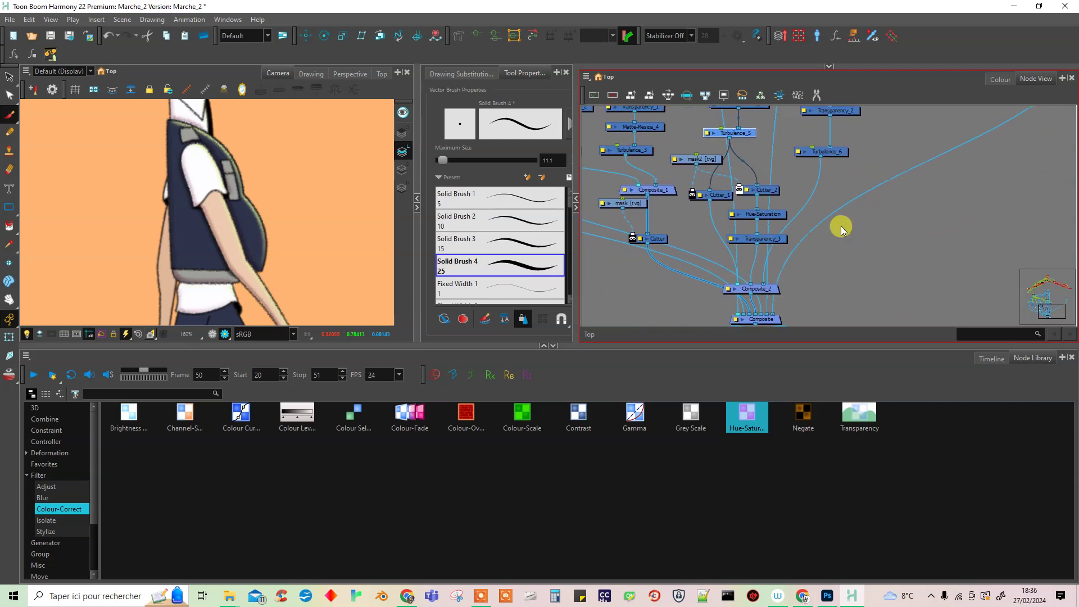
{"action": "left_click", "coordinate": [986, 358]}
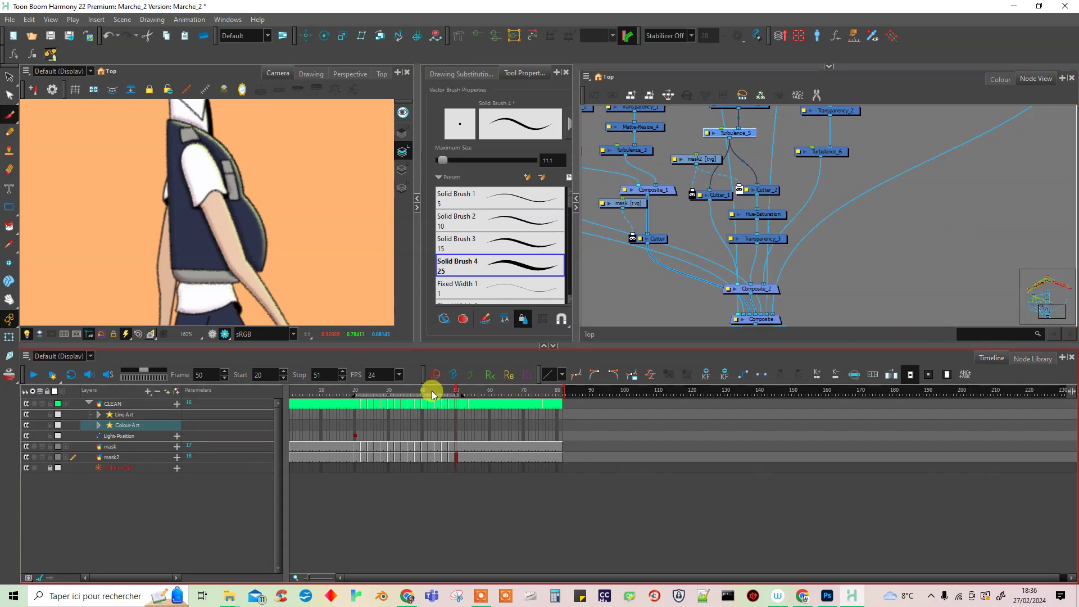
{"action": "left_click_drag", "start_coordinate": [425, 391], "coordinate": [364, 390]}
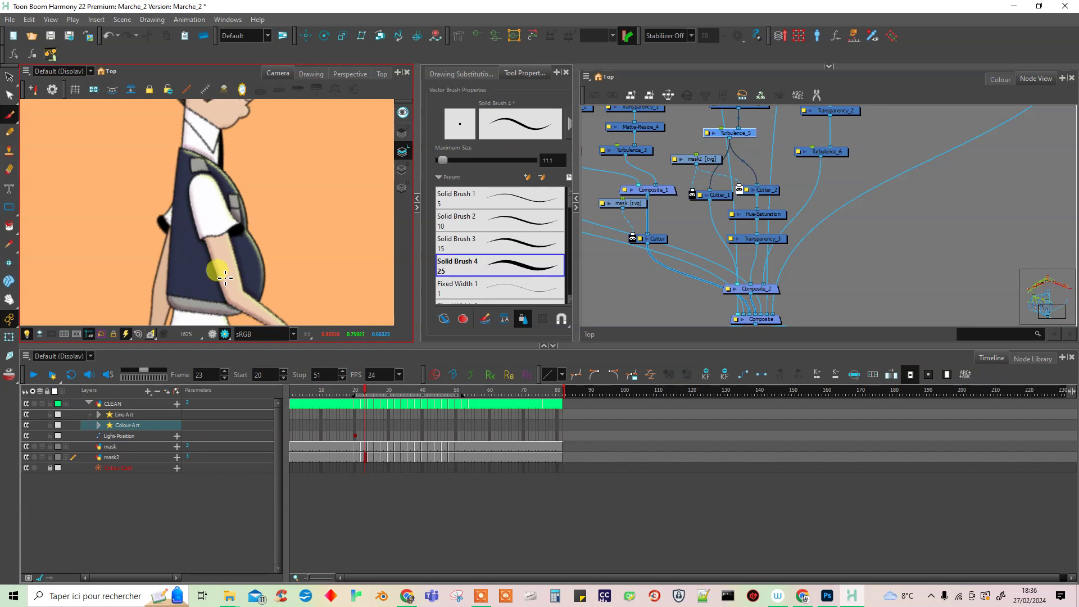
- At frame 37, duplicate the light-shading chain from Volume-Object_2 through Turbulence_5 and place the copy beside the Tone-Shader_2 branch
{"action": "left_click", "coordinate": [377, 392]}
{"action": "left_click_drag", "start_coordinate": [377, 392], "coordinate": [404, 392]}
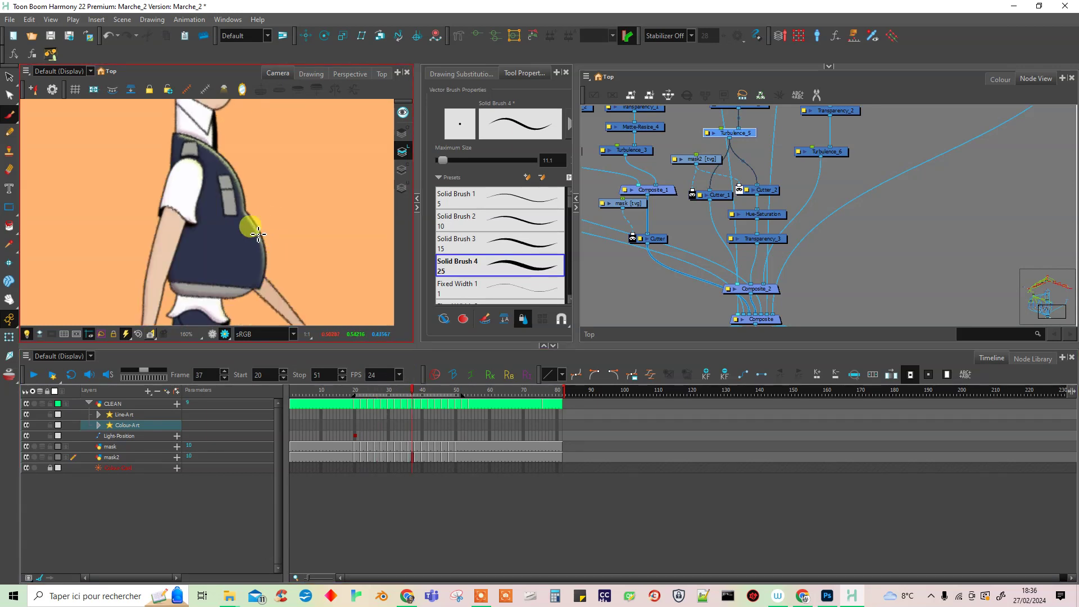
{"action": "scroll", "coordinate": [248, 238], "scroll_direction": "down", "scroll_amount": 2}
{"action": "scroll", "coordinate": [248, 238], "scroll_direction": "up", "scroll_amount": 4}
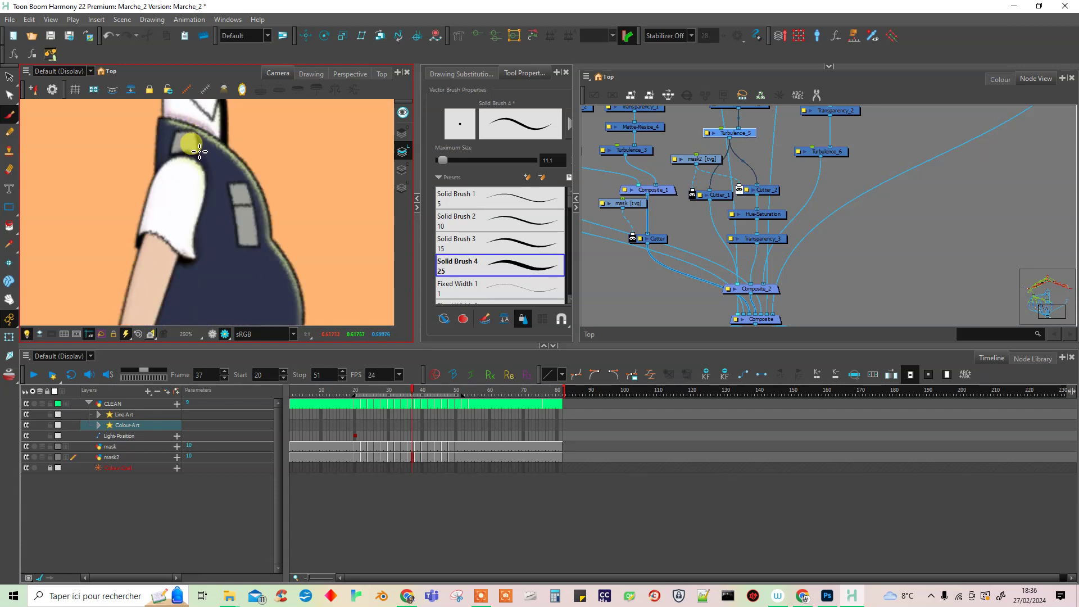
{"action": "left_click", "coordinate": [834, 228]}
{"action": "left_click_drag", "start_coordinate": [873, 196], "coordinate": [791, 227]}
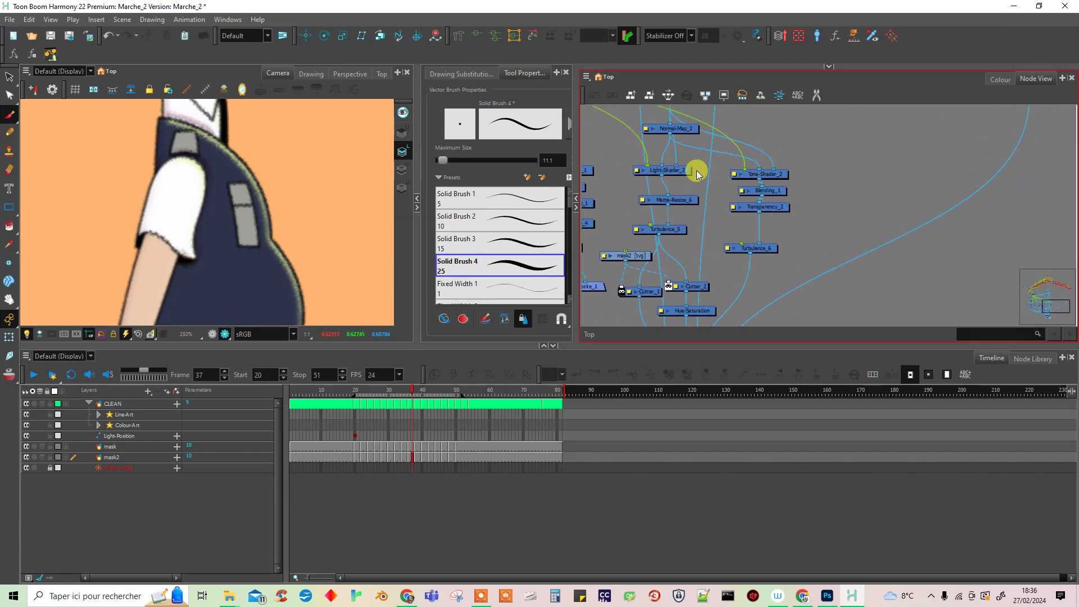
{"action": "left_click_drag", "start_coordinate": [697, 165], "coordinate": [725, 278]}
{"action": "left_click_drag", "start_coordinate": [738, 139], "coordinate": [689, 286]}
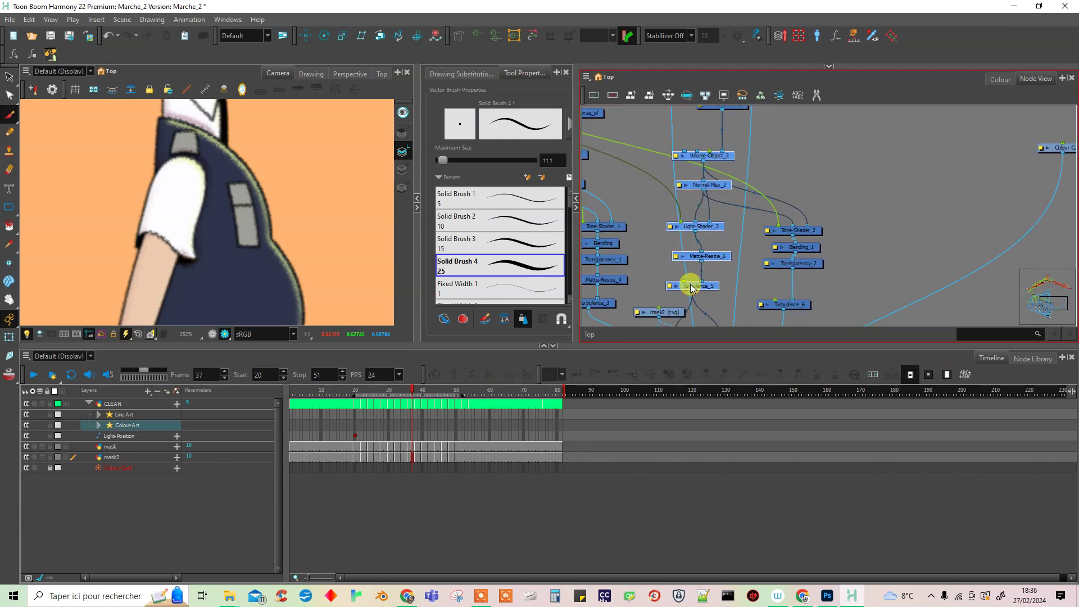
{"action": "key", "text": "ctrl+c"}
{"action": "key", "text": "ctrl+v"}
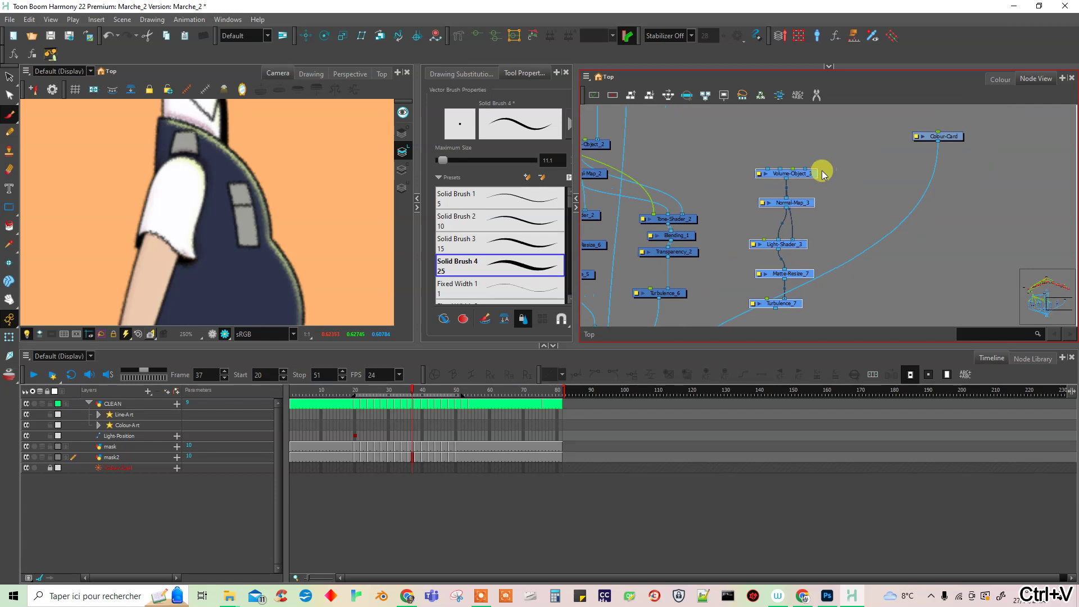
{"action": "left_click_drag", "start_coordinate": [801, 144], "coordinate": [781, 131]}
{"action": "left_click", "coordinate": [796, 160]}
- Add a Colour Selector node and connect it between Colour-Art and Volume-Object_3
{"action": "left_click_drag", "start_coordinate": [687, 135], "coordinate": [734, 256]}
{"action": "left_click", "coordinate": [654, 215]}
{"action": "left_click", "coordinate": [734, 168]}
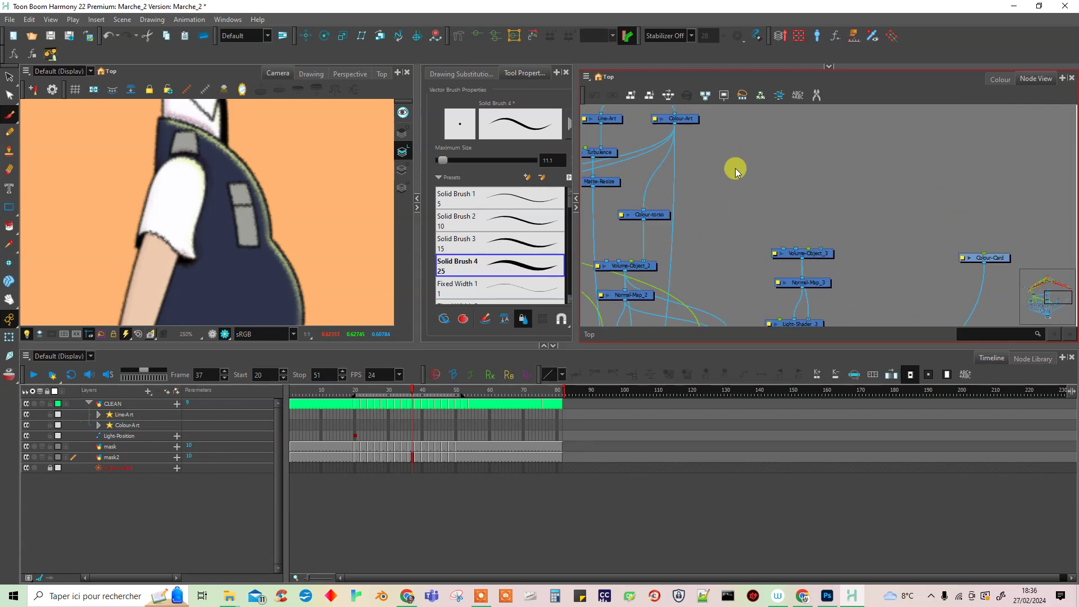
{"action": "key", "text": "Tab"}
{"action": "type", "text": "colou"}
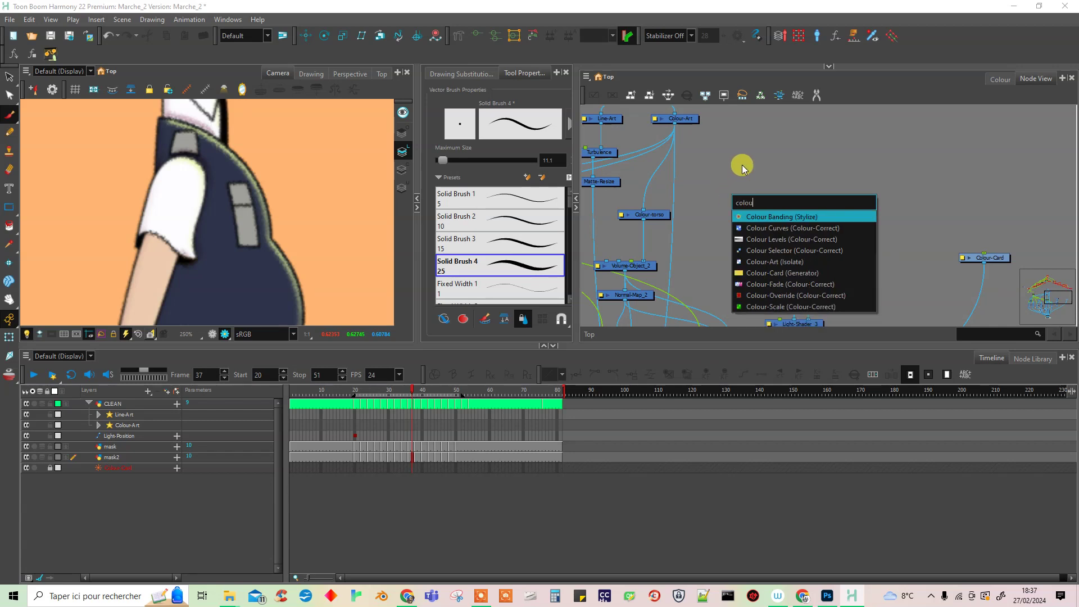
{"action": "left_click", "coordinate": [786, 250]}
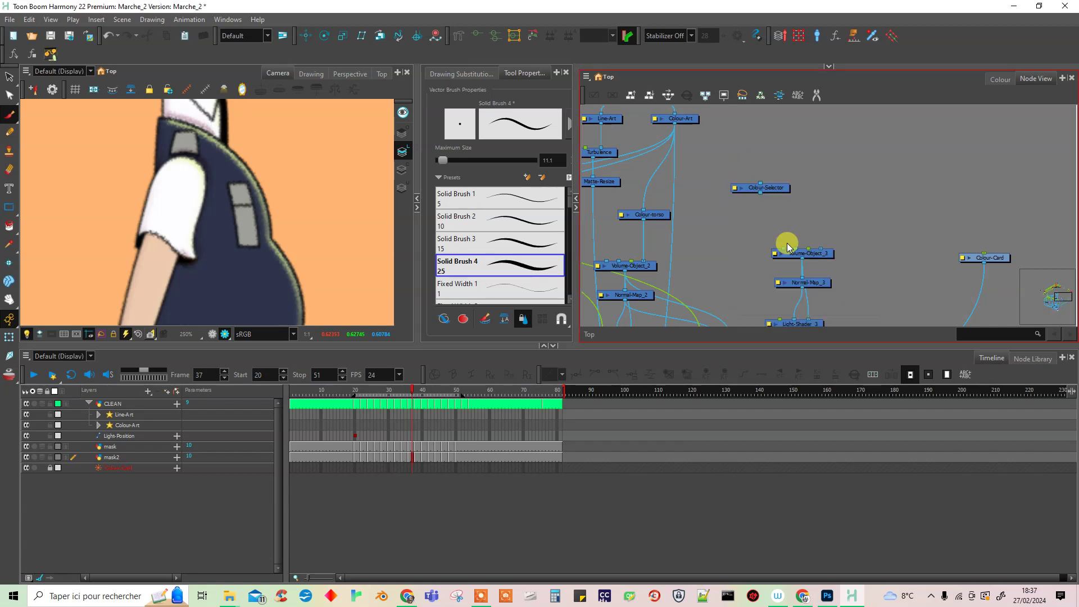
{"action": "left_click", "coordinate": [819, 212]}
{"action": "left_click_drag", "start_coordinate": [800, 199], "coordinate": [687, 133]}
- Add the policeman palette's vest_detail colour to the Colour-Selector node and close its properties
{"action": "double_click", "coordinate": [777, 209]}
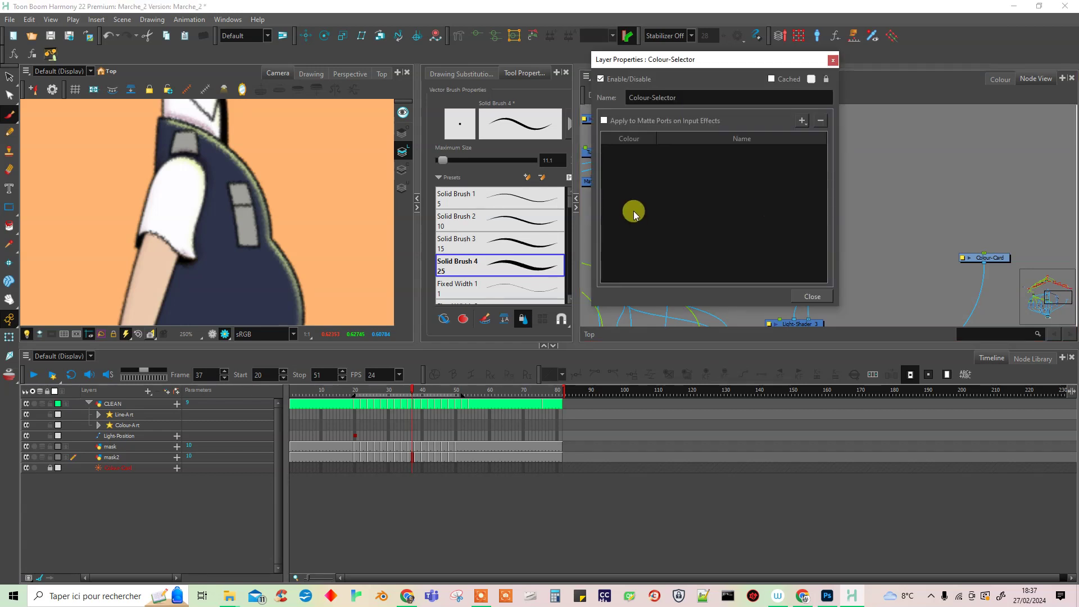
{"action": "left_click", "coordinate": [802, 121]}
{"action": "mouse_move", "coordinate": [815, 148]}
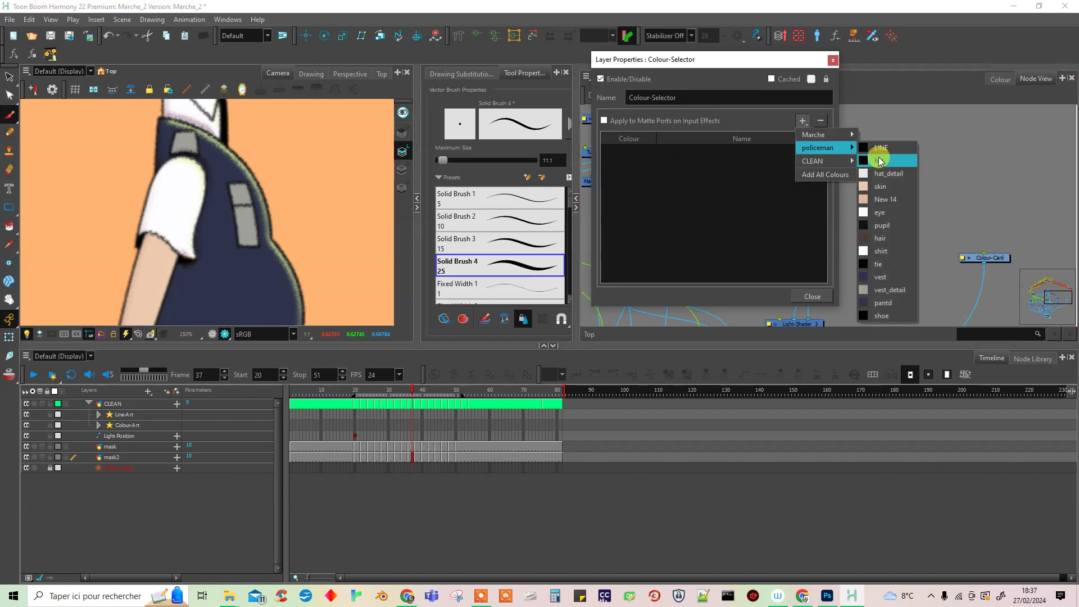
{"action": "left_click", "coordinate": [895, 290]}
{"action": "left_click", "coordinate": [833, 60]}
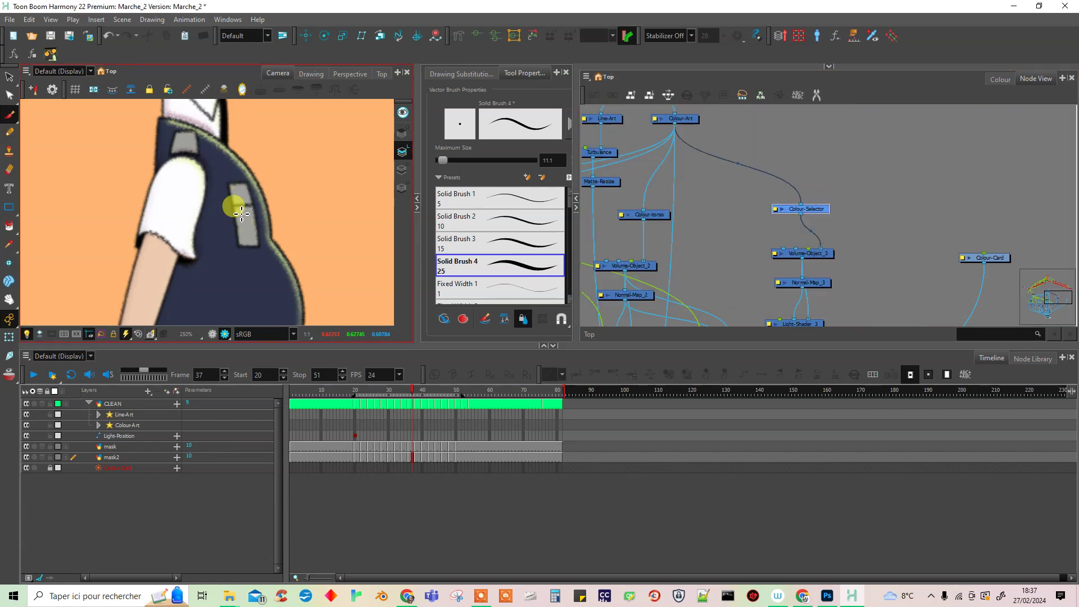
- Connect the Turbulence_7 output to Composite_2
{"action": "scroll", "coordinate": [207, 179], "scroll_direction": "down", "scroll_amount": 5}
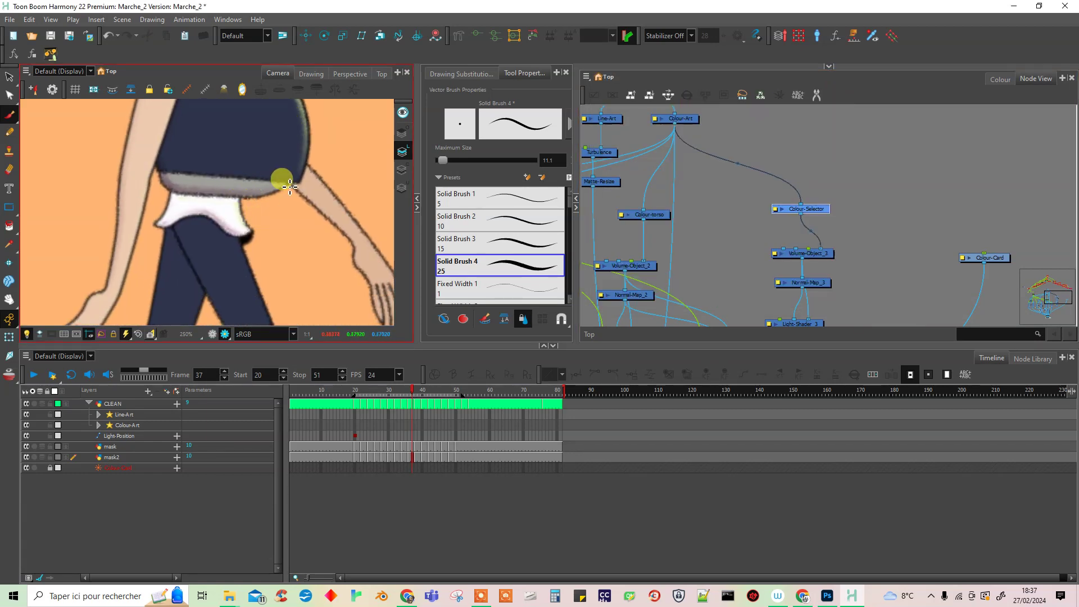
{"action": "left_click_drag", "start_coordinate": [835, 306], "coordinate": [821, 183]}
{"action": "left_click_drag", "start_coordinate": [804, 272], "coordinate": [686, 262]}
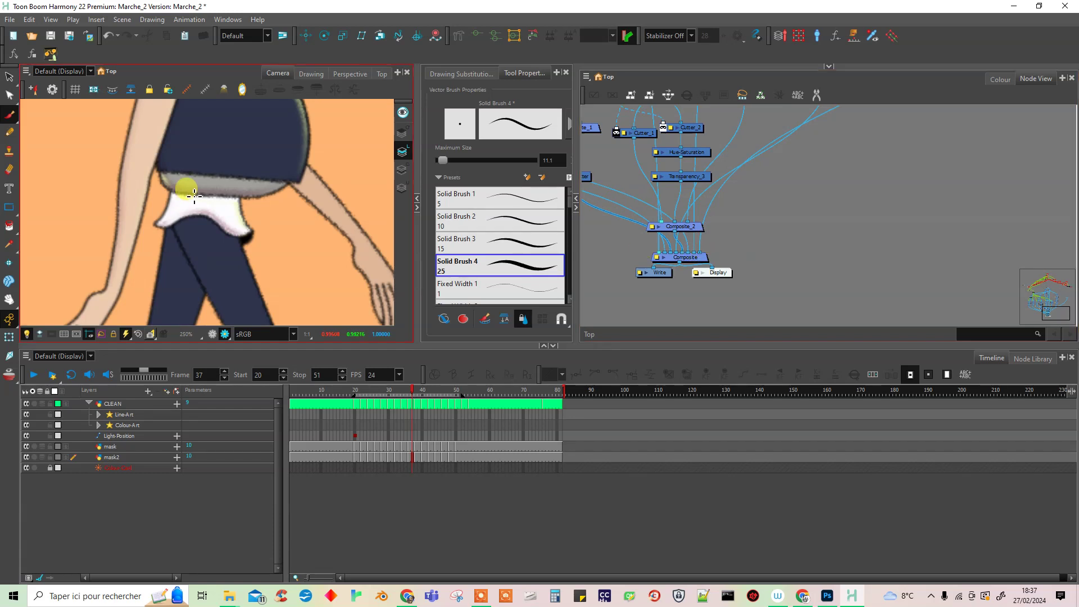
- Connect the Light-Position peg to the light input of Light-Shader_3
{"action": "left_click_drag", "start_coordinate": [843, 185], "coordinate": [823, 267]}
{"action": "left_click_drag", "start_coordinate": [832, 124], "coordinate": [829, 223]}
{"action": "left_click_drag", "start_coordinate": [833, 166], "coordinate": [851, 234]}
{"action": "left_click_drag", "start_coordinate": [864, 175], "coordinate": [865, 247]}
{"action": "left_click_drag", "start_coordinate": [299, 174], "coordinate": [302, 244]}
{"action": "left_click_drag", "start_coordinate": [291, 147], "coordinate": [294, 218]}
{"action": "left_click_drag", "start_coordinate": [297, 127], "coordinate": [294, 231]}
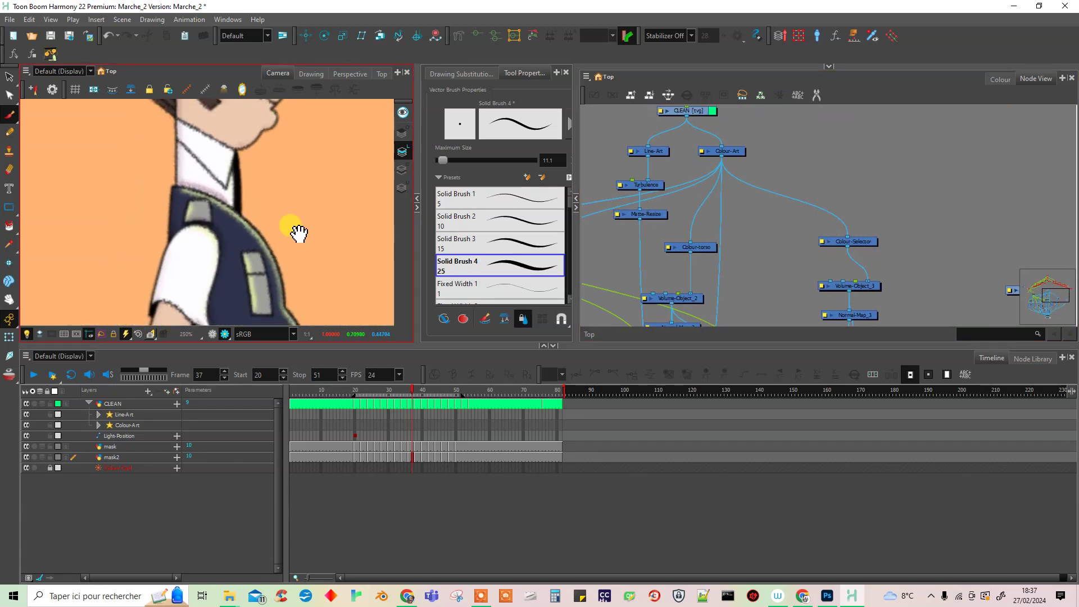
{"action": "left_click_drag", "start_coordinate": [674, 241], "coordinate": [867, 254]}
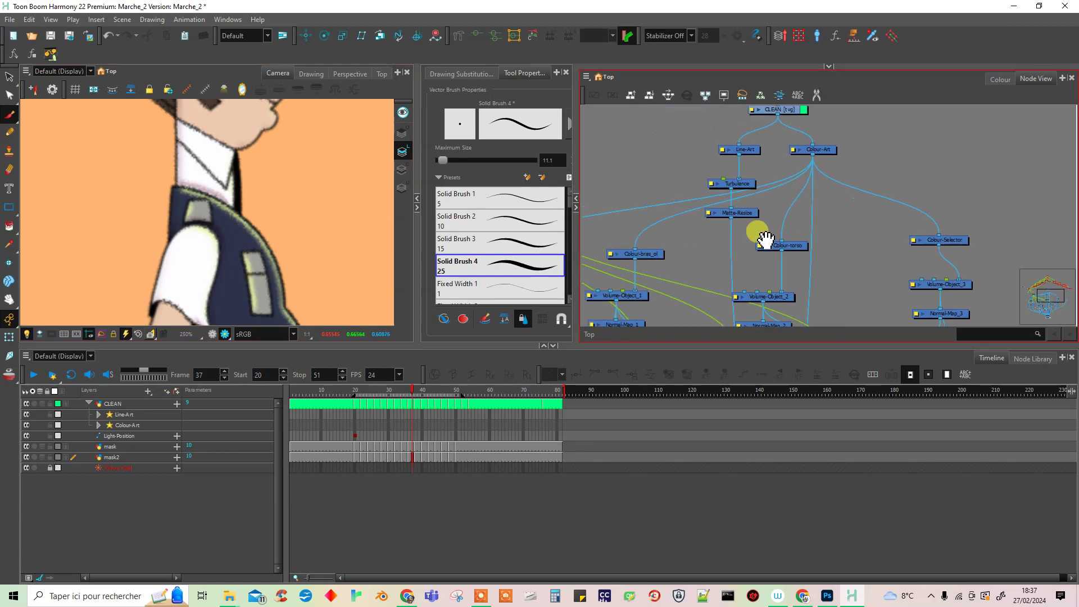
{"action": "left_click_drag", "start_coordinate": [695, 212], "coordinate": [895, 256]}
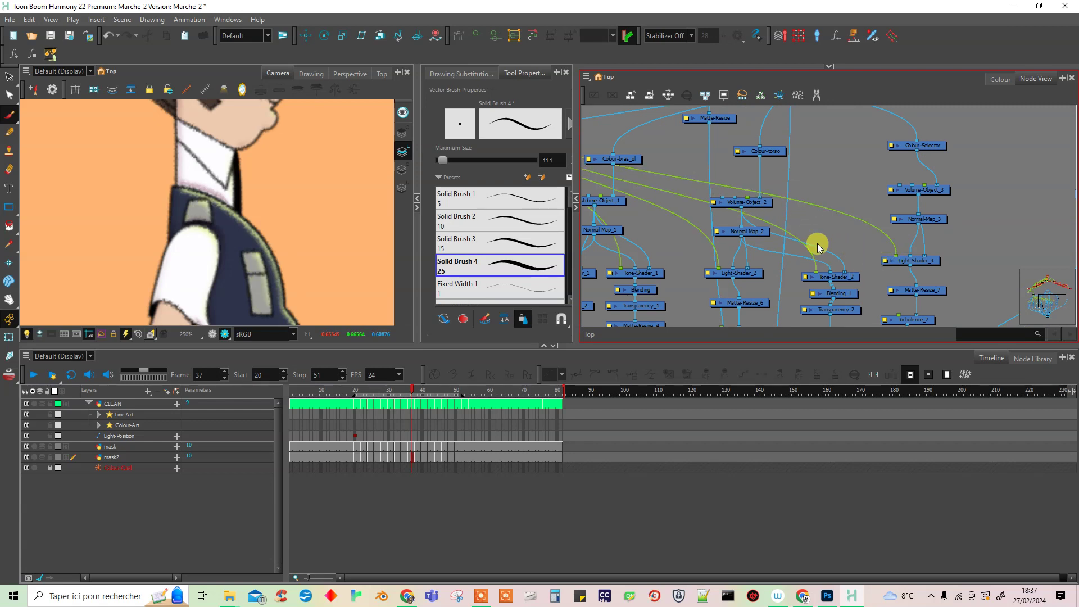
{"action": "left_click_drag", "start_coordinate": [605, 224], "coordinate": [785, 263]}
{"action": "left_click_drag", "start_coordinate": [693, 144], "coordinate": [726, 207]}
{"action": "left_click", "coordinate": [728, 201]}
- Enable Use image Colour on Light-Shader_3, set Image Colour Intensity to 78.3 and close its properties
{"action": "left_click_drag", "start_coordinate": [809, 239], "coordinate": [694, 196]}
{"action": "left_click_drag", "start_coordinate": [944, 276], "coordinate": [716, 203]}
{"action": "left_click_drag", "start_coordinate": [862, 219], "coordinate": [825, 191]}
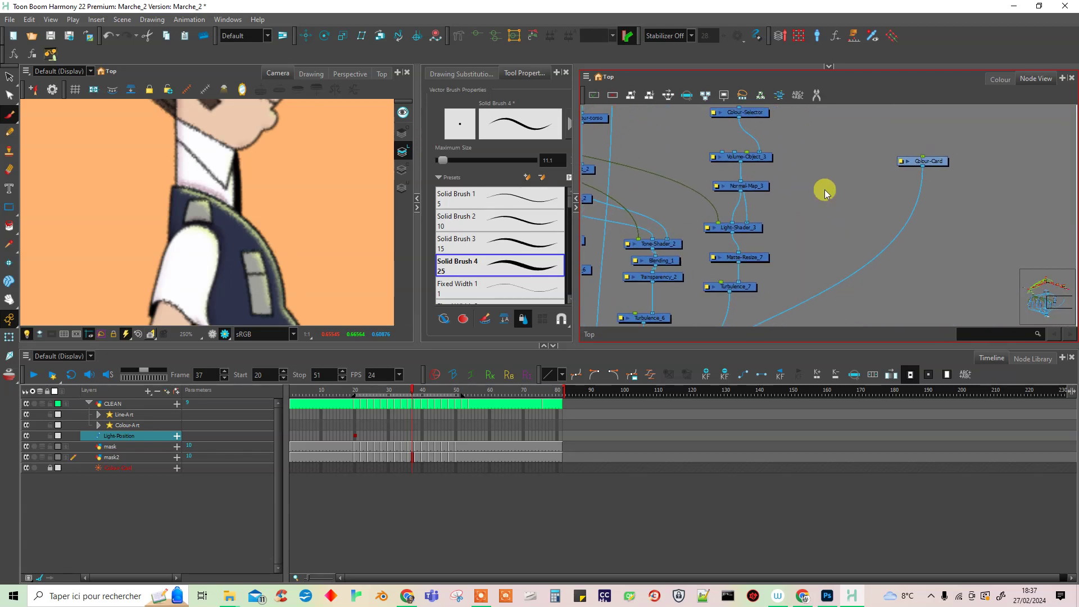
{"action": "left_click", "coordinate": [707, 228]}
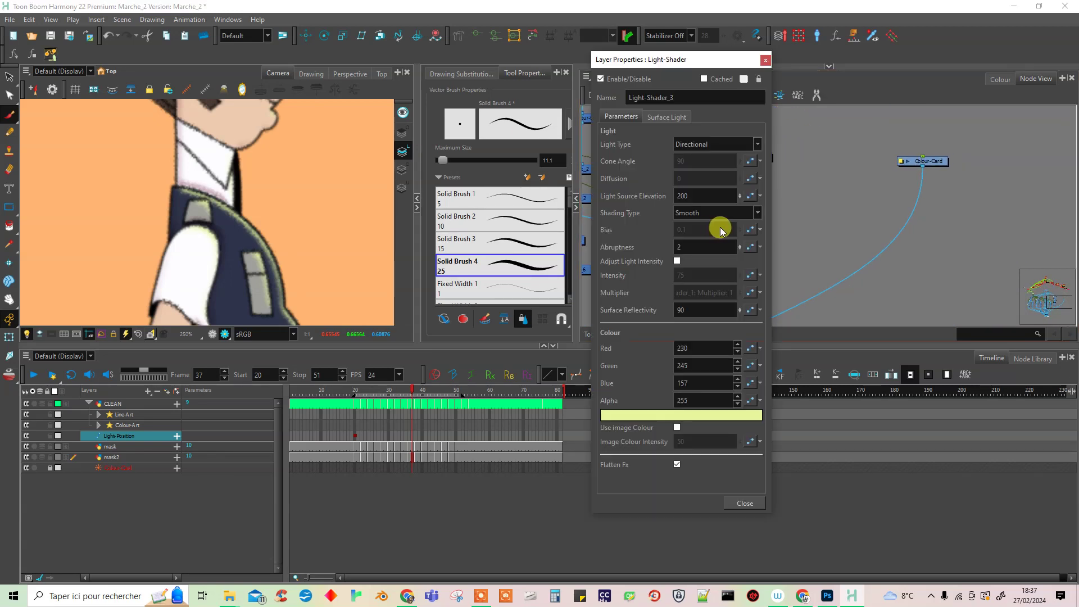
{"action": "left_click", "coordinate": [677, 428]}
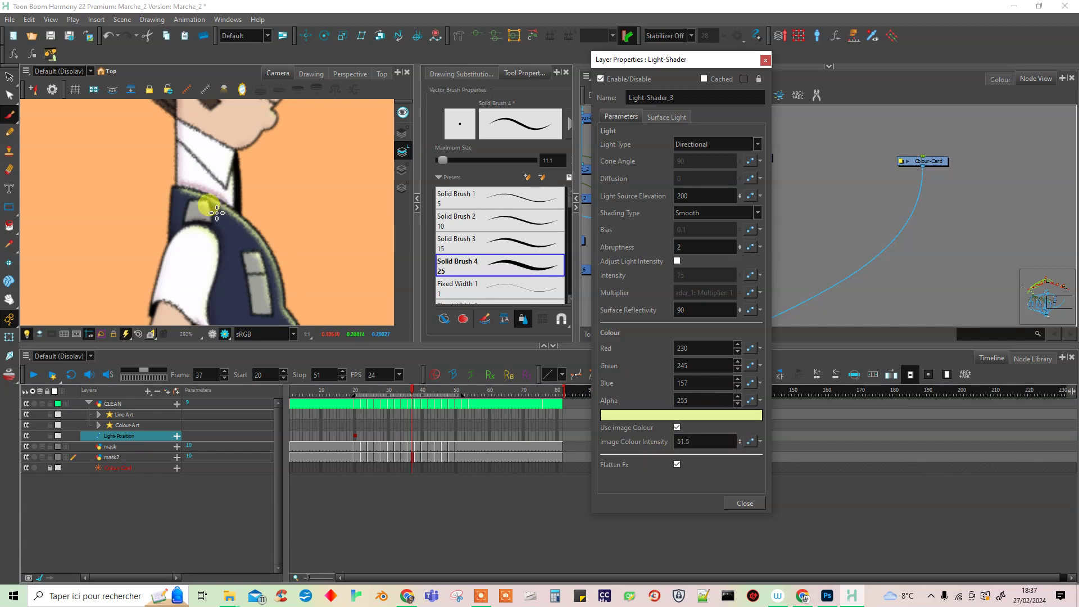
{"action": "left_click_drag", "start_coordinate": [738, 461], "coordinate": [745, 364]}
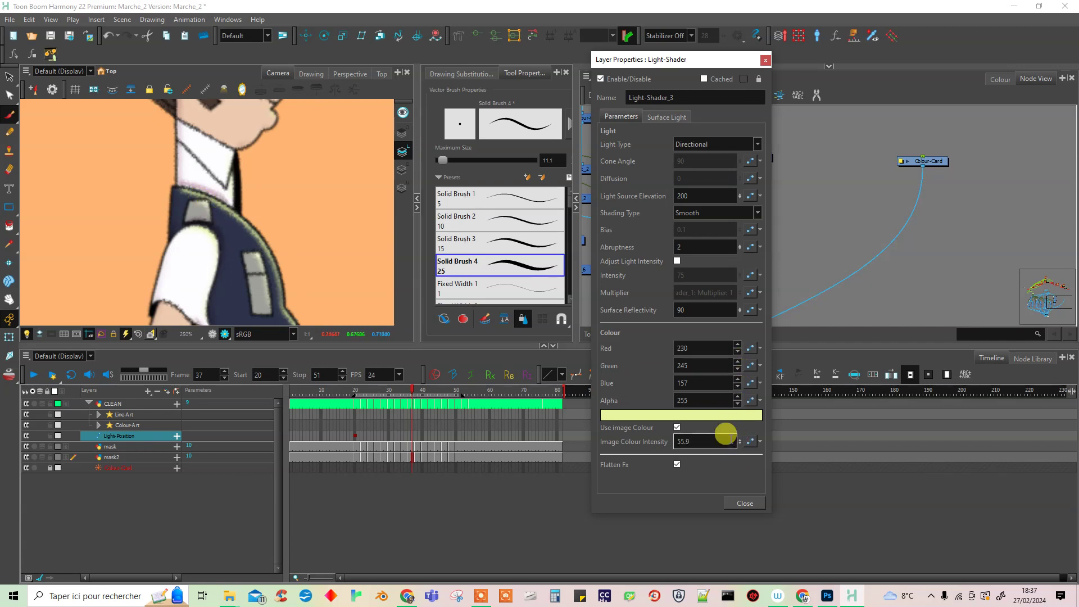
{"action": "left_click_drag", "start_coordinate": [740, 382], "coordinate": [737, 277]}
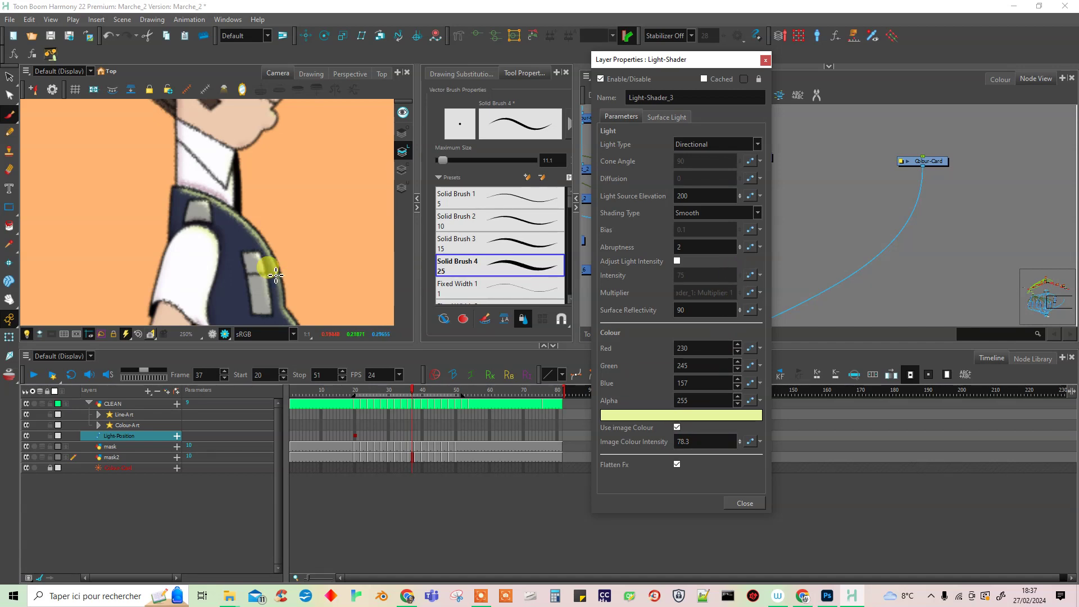
{"action": "left_click", "coordinate": [765, 60]}
- Review the vest-detail lighting at frame 20 and move the Colour-Card node farther from the shading chains
{"action": "scroll", "coordinate": [248, 235], "scroll_direction": "down", "scroll_amount": 2}
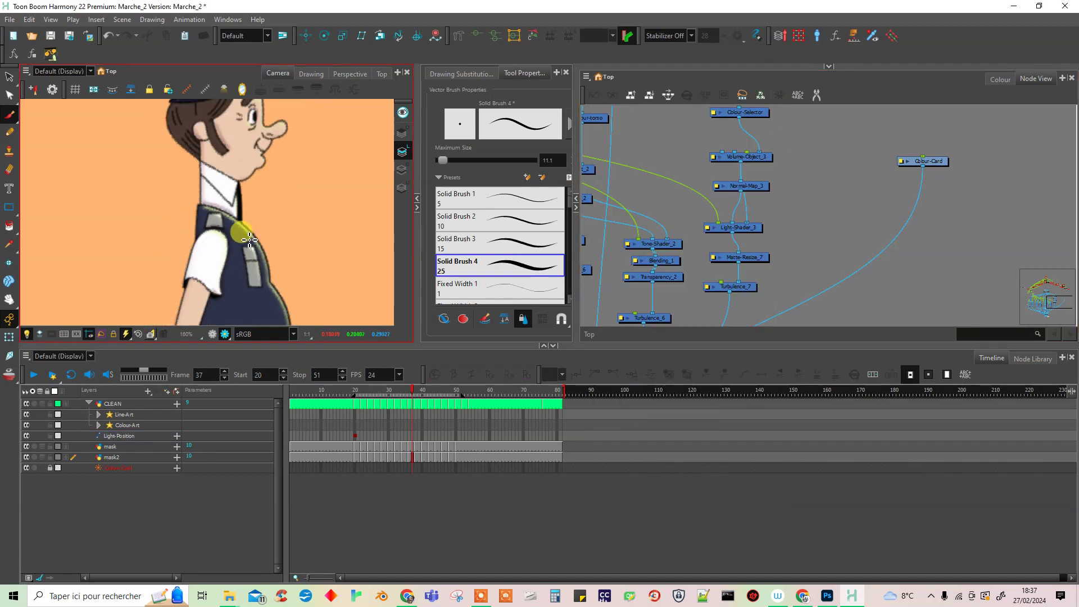
{"action": "left_click_drag", "start_coordinate": [297, 278], "coordinate": [288, 195]}
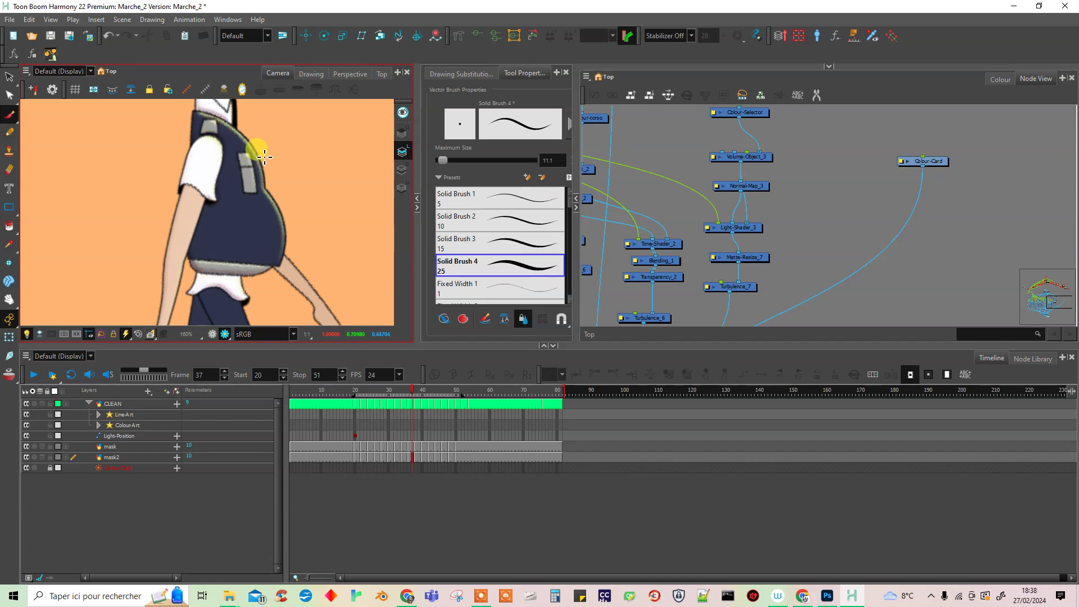
{"action": "left_click", "coordinate": [425, 390]}
{"action": "left_click", "coordinate": [355, 391]}
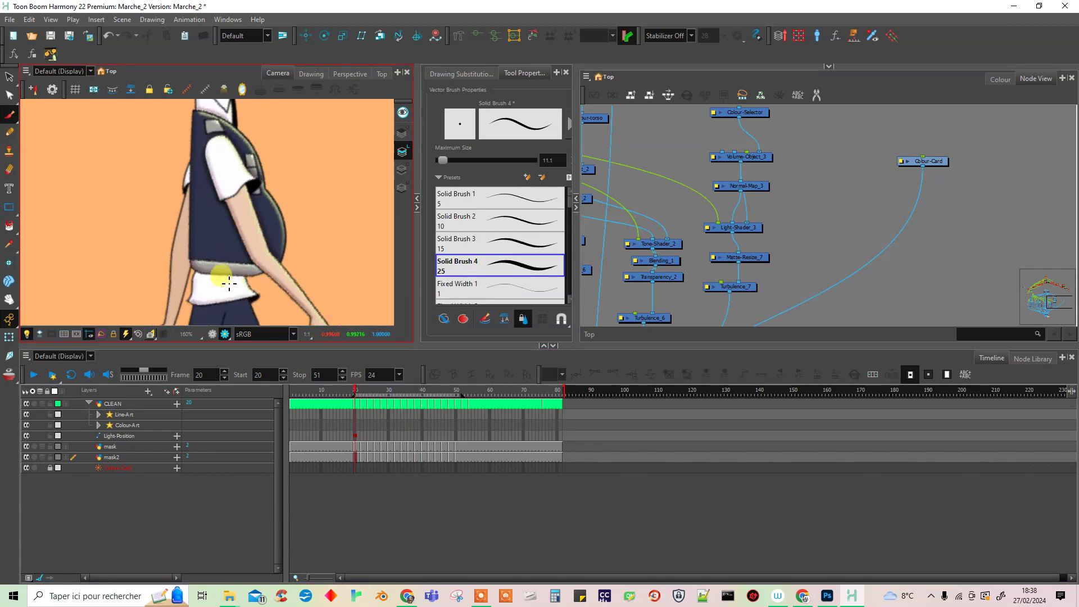
{"action": "scroll", "coordinate": [229, 283], "scroll_direction": "up", "scroll_amount": 3}
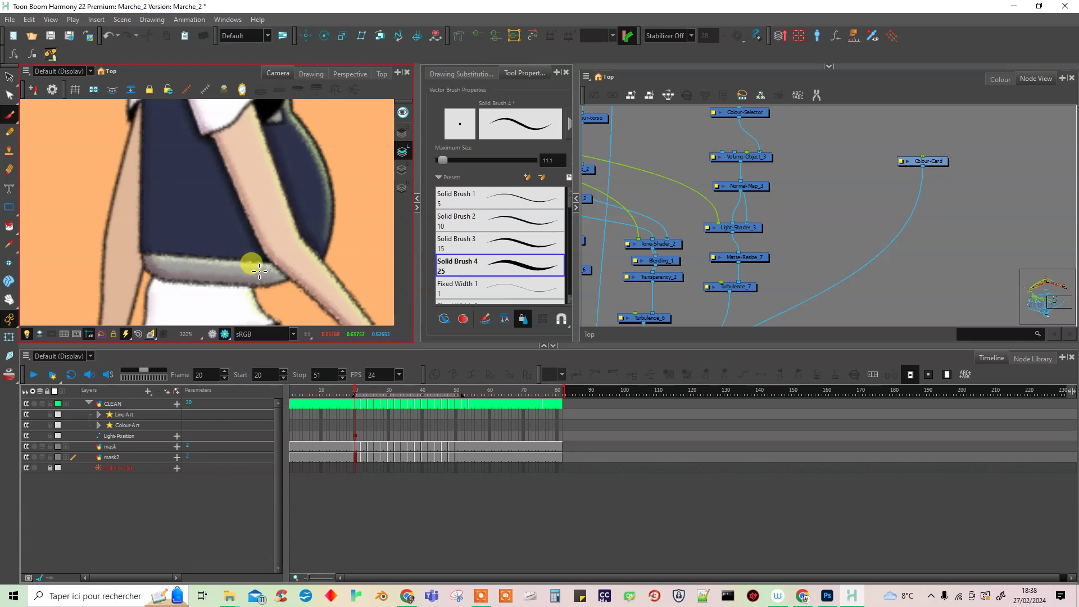
{"action": "left_click_drag", "start_coordinate": [774, 293], "coordinate": [786, 170]}
{"action": "left_click_drag", "start_coordinate": [762, 221], "coordinate": [694, 320]}
{"action": "left_click_drag", "start_coordinate": [865, 158], "coordinate": [969, 249]}
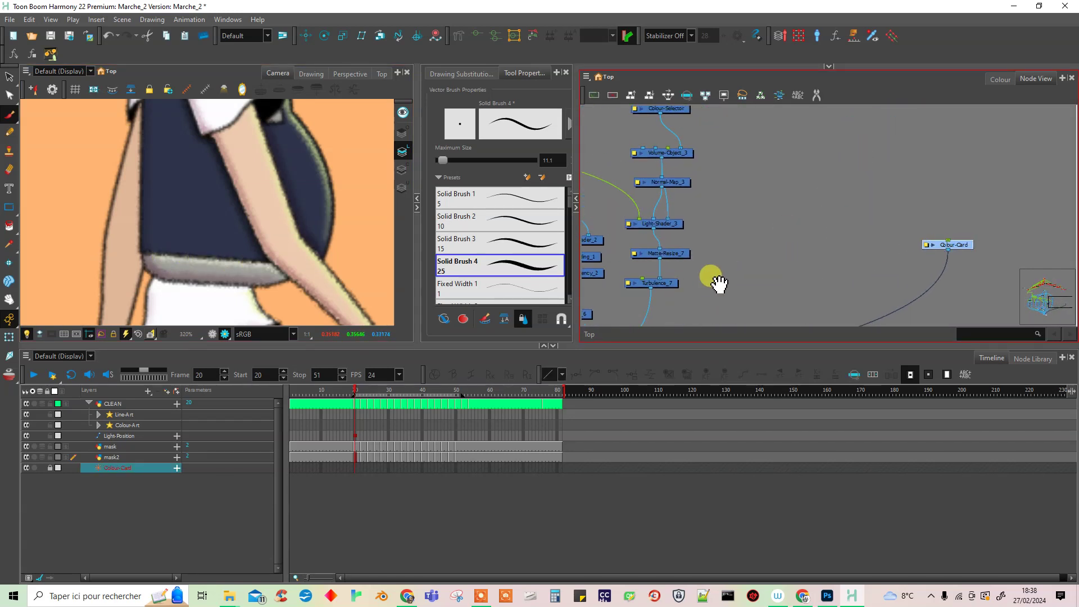
- Insert a Cutter node with the Colour-Card node selected
{"action": "left_click_drag", "start_coordinate": [717, 283], "coordinate": [811, 184]}
{"action": "left_click_drag", "start_coordinate": [745, 241], "coordinate": [776, 166]}
{"action": "left_click_drag", "start_coordinate": [743, 241], "coordinate": [784, 279]}
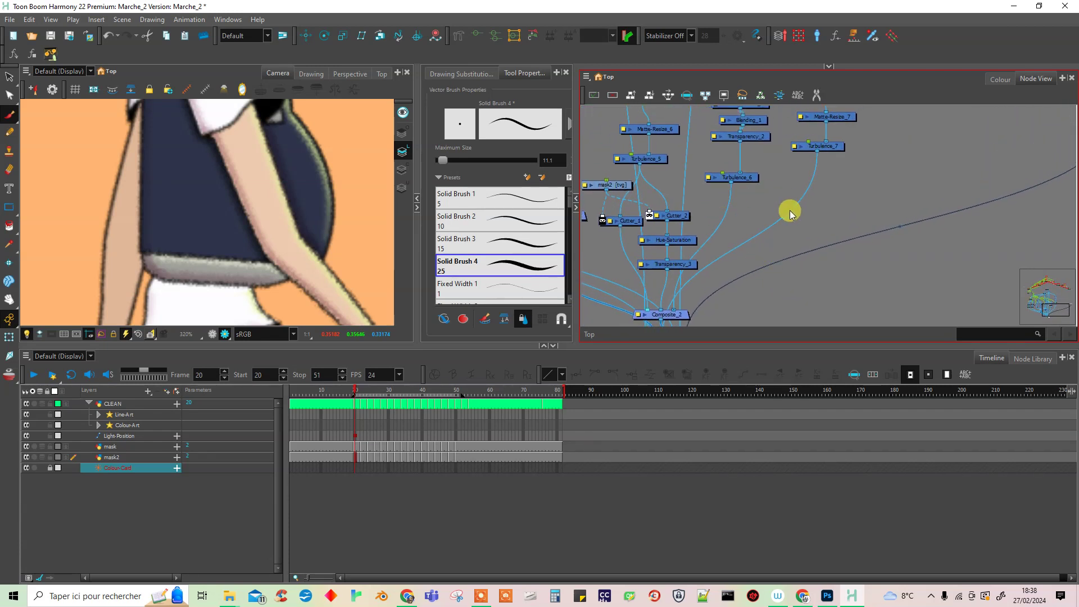
{"action": "key", "text": "Tab"}
{"action": "type", "text": "cutt"}
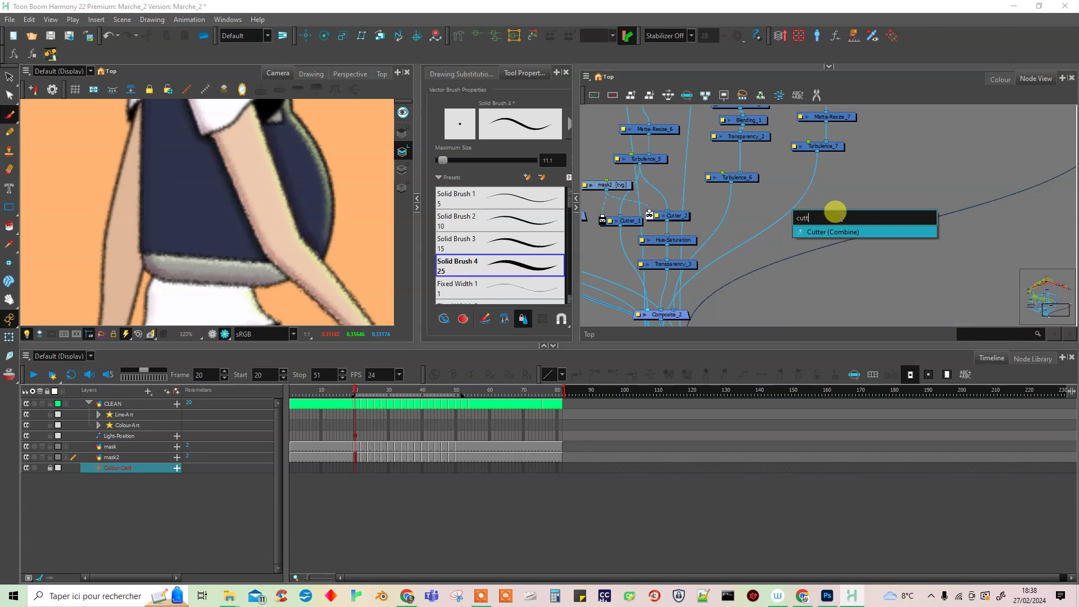
{"action": "left_click", "coordinate": [834, 232]}
{"action": "left_click", "coordinate": [838, 228]}
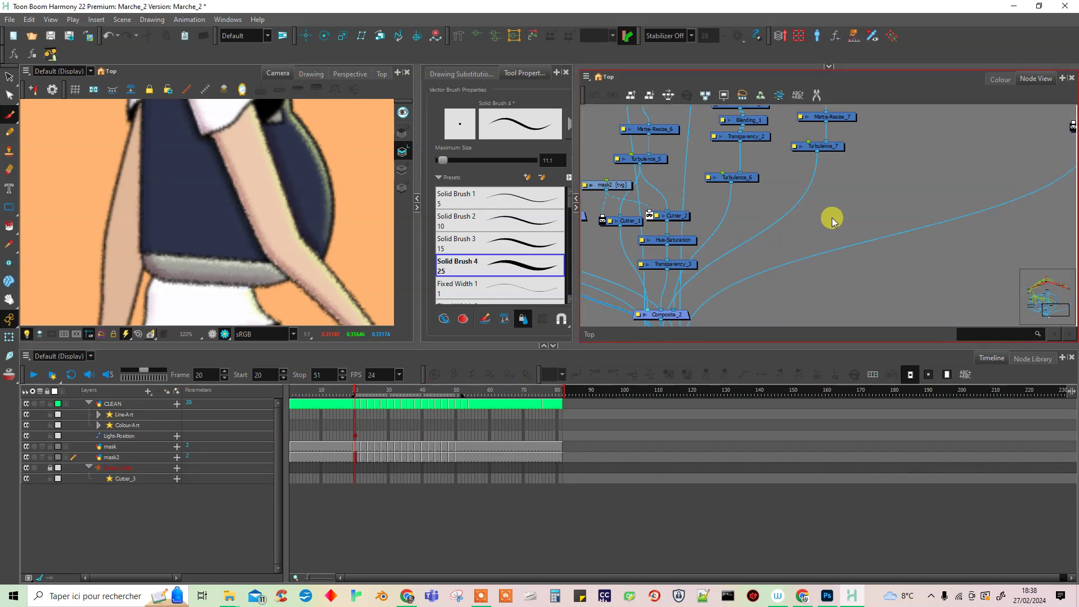
- Add another Cutter node and insert it between Turbulence_7 and Composite_2
{"action": "key", "text": "Tab"}
{"action": "type", "text": "cutt"}
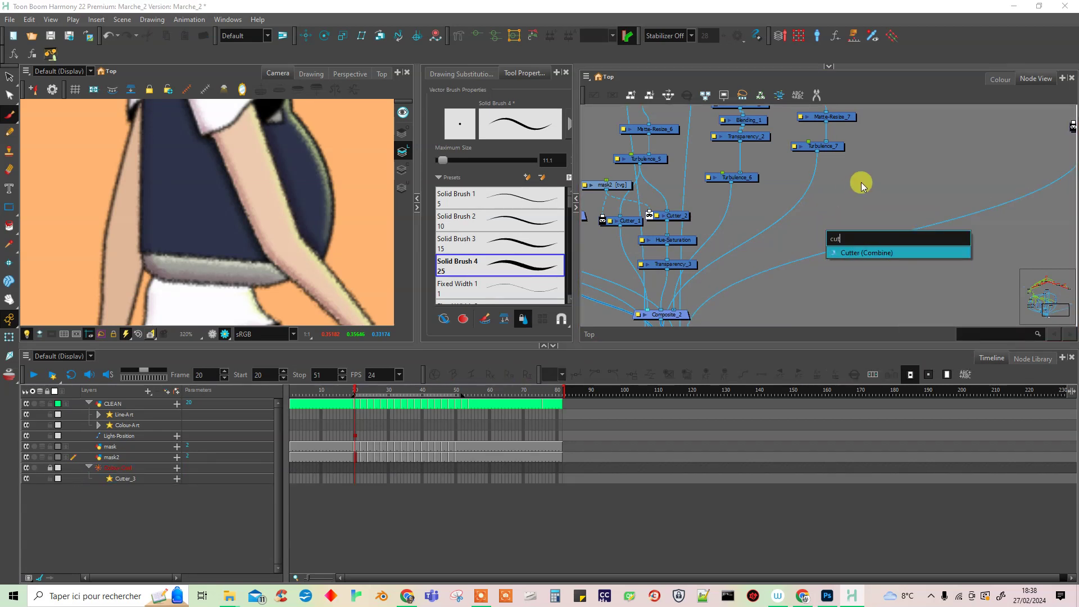
{"action": "left_click", "coordinate": [861, 251]}
{"action": "left_click_drag", "start_coordinate": [854, 222], "coordinate": [823, 206]}
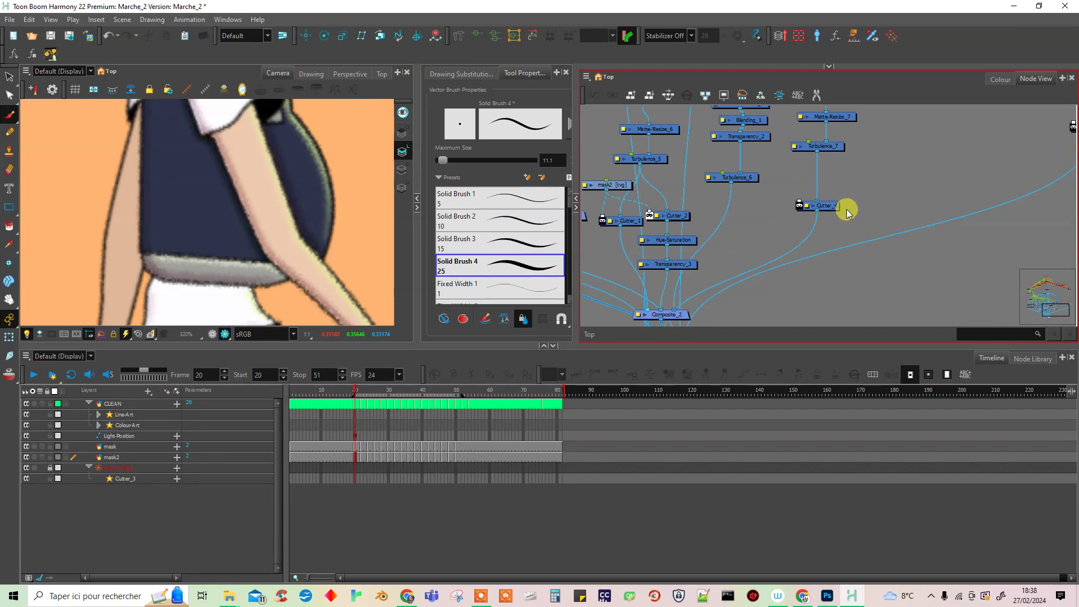
- Create a drawing layer named mask03 and connect it to the matte input of Cutter_4
{"action": "key", "text": "ctrl+r"}
{"action": "type", "text": "mask03"}
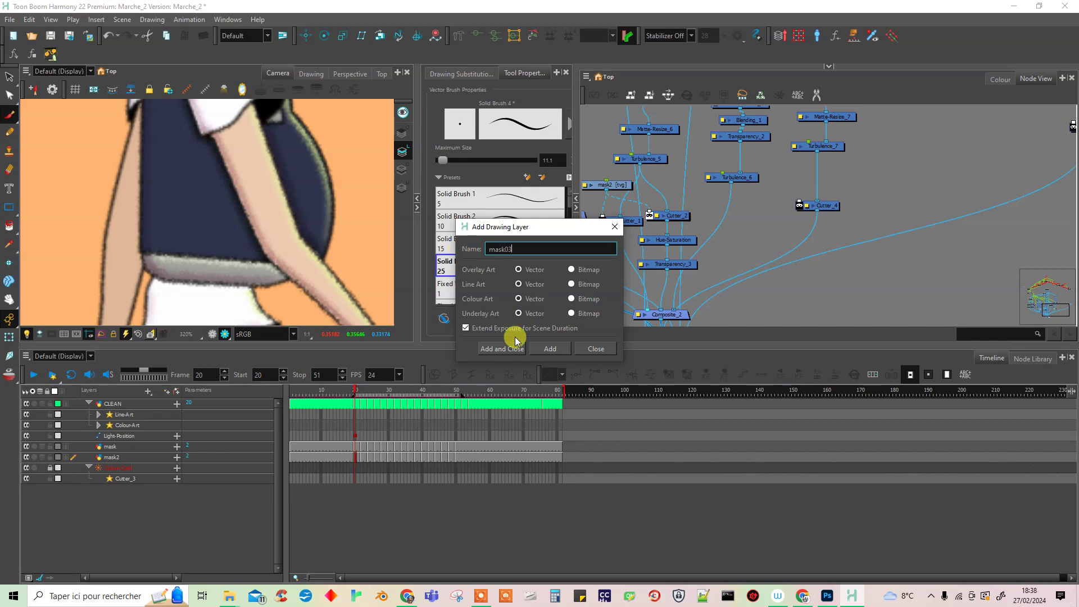
{"action": "left_click", "coordinate": [509, 349]}
{"action": "left_click_drag", "start_coordinate": [862, 217], "coordinate": [818, 183]}
- Paint a mask over the vest's grey bottom band at frame 20 of the mask03 layer with the Brush tool
{"action": "left_click", "coordinate": [354, 456]}
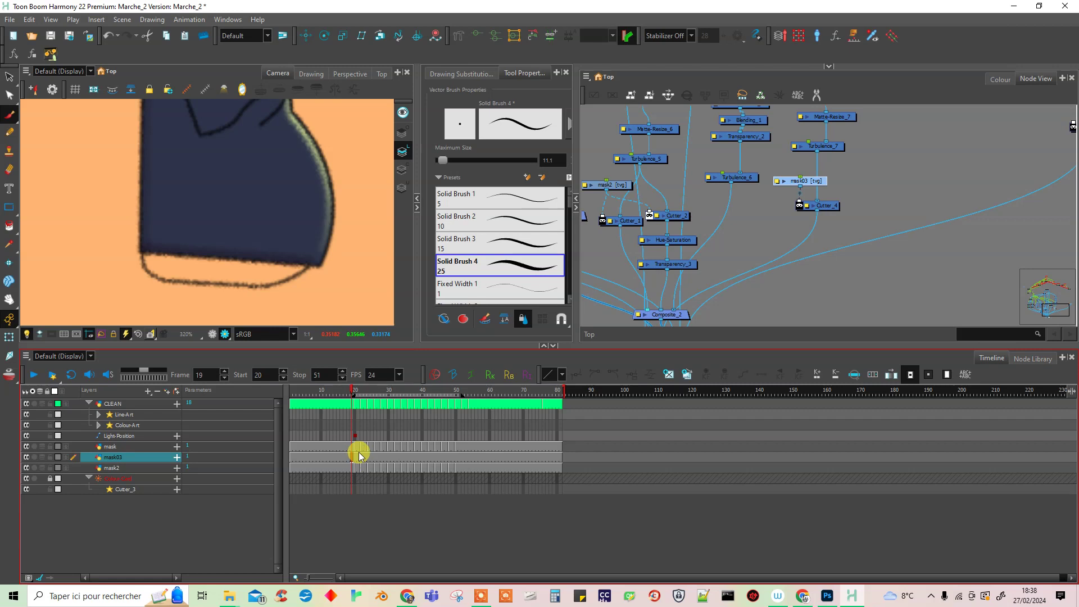
{"action": "left_click", "coordinate": [355, 455]}
{"action": "left_click", "coordinate": [12, 115]}
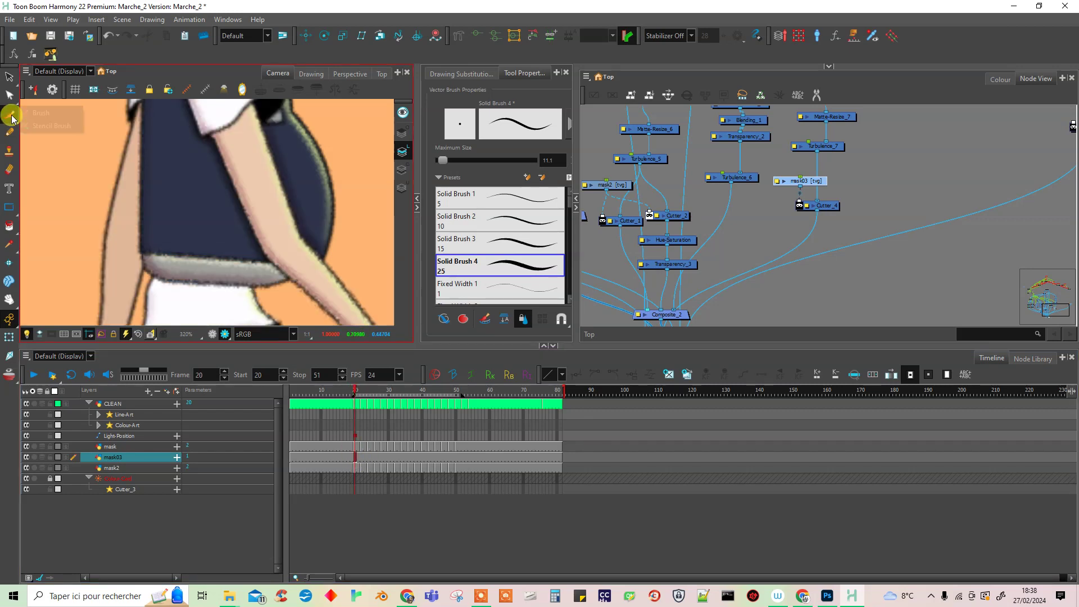
{"action": "left_click", "coordinate": [62, 113]}
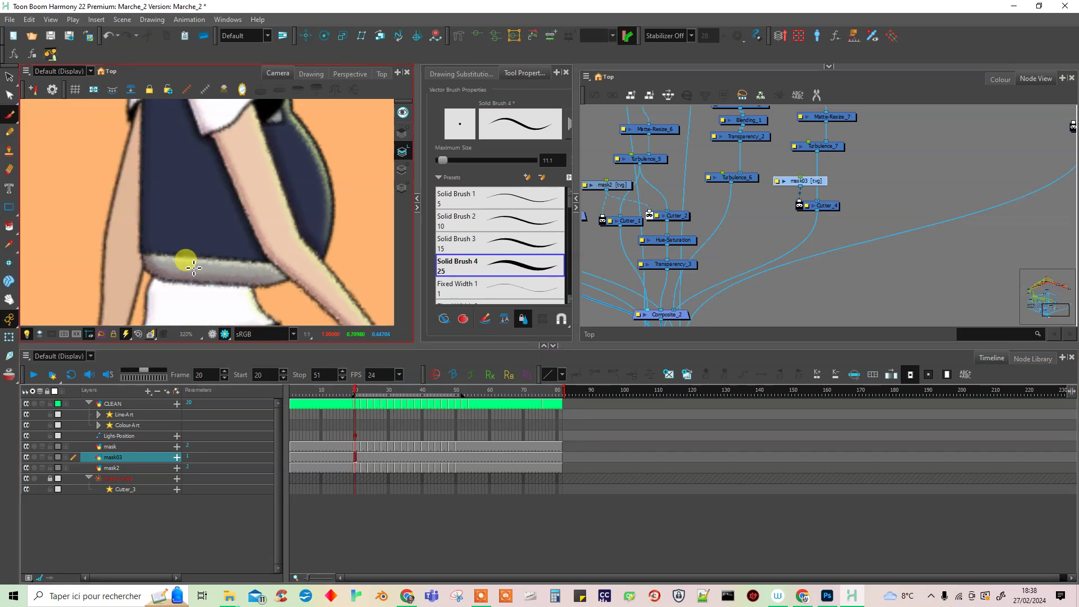
{"action": "mouse_move", "coordinate": [164, 259]}
{"action": "left_mouse_down"}
{"action": "mouse_move", "coordinate": [242, 252]}
{"action": "mouse_move", "coordinate": [293, 273]}
{"action": "left_mouse_up"}
- Paint the mask03 drawings over the vest's bottom band at frames 22 and 24, each as a separate drawing
{"action": "left_click", "coordinate": [369, 449]}
{"action": "left_click", "coordinate": [361, 460]}
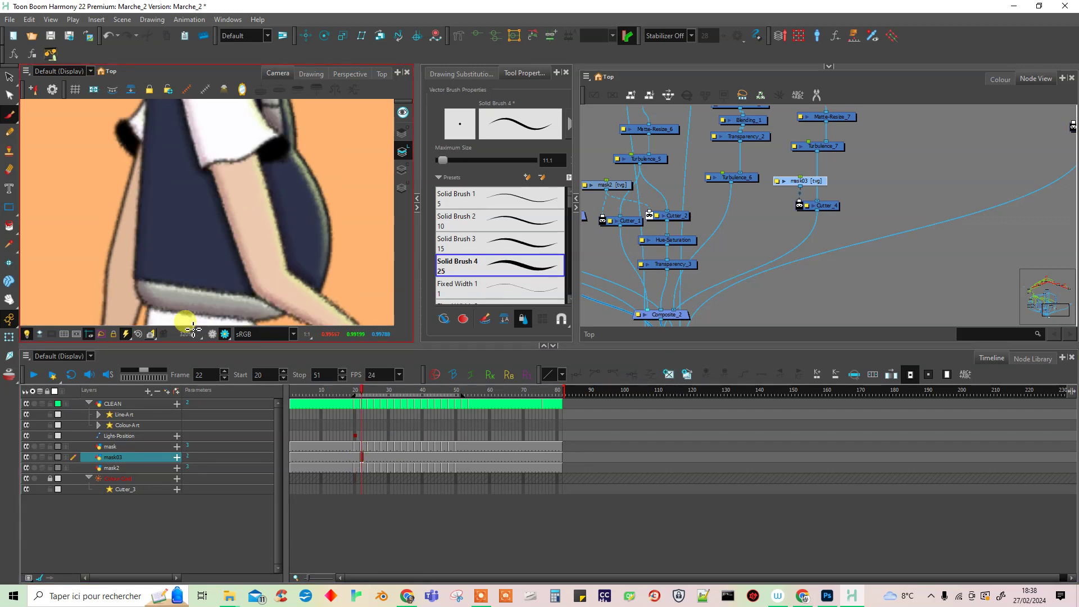
{"action": "mouse_move", "coordinate": [138, 280]}
{"action": "left_mouse_down"}
{"action": "mouse_move", "coordinate": [219, 284]}
{"action": "mouse_move", "coordinate": [281, 306]}
{"action": "left_mouse_up"}
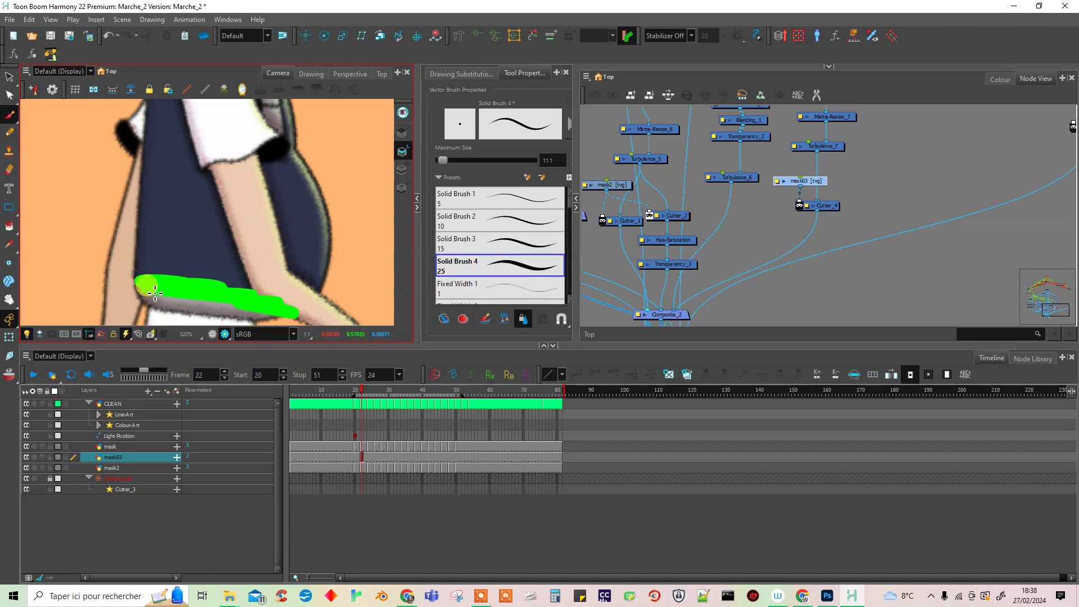
{"action": "left_click", "coordinate": [369, 458]}
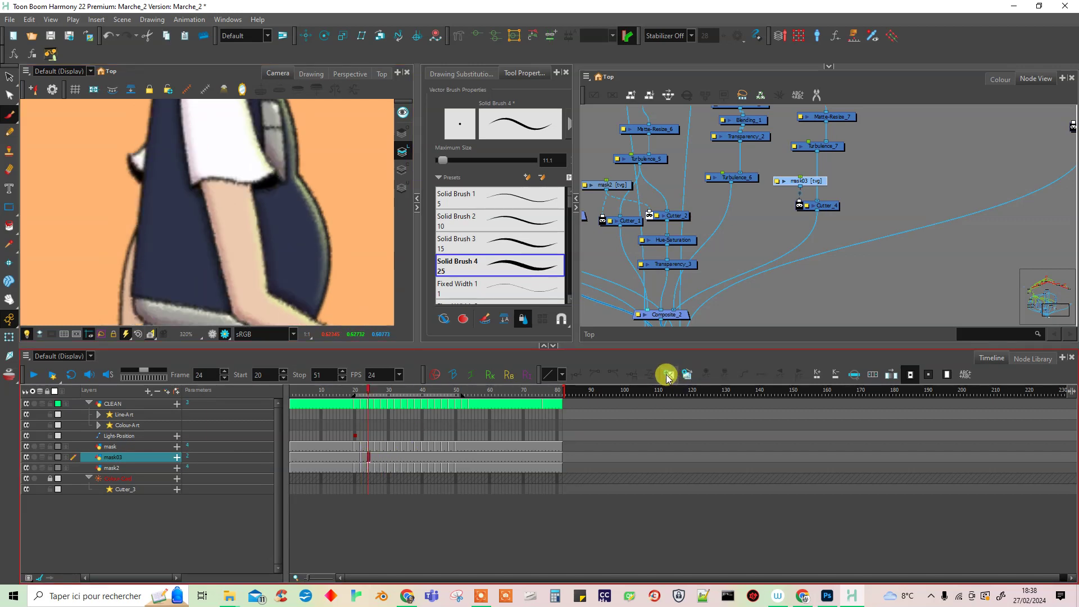
{"action": "left_click_drag", "start_coordinate": [285, 272], "coordinate": [307, 218]}
{"action": "mouse_move", "coordinate": [160, 245]}
{"action": "left_mouse_down"}
{"action": "mouse_move", "coordinate": [313, 272]}
{"action": "mouse_move", "coordinate": [330, 290]}
{"action": "left_mouse_up"}
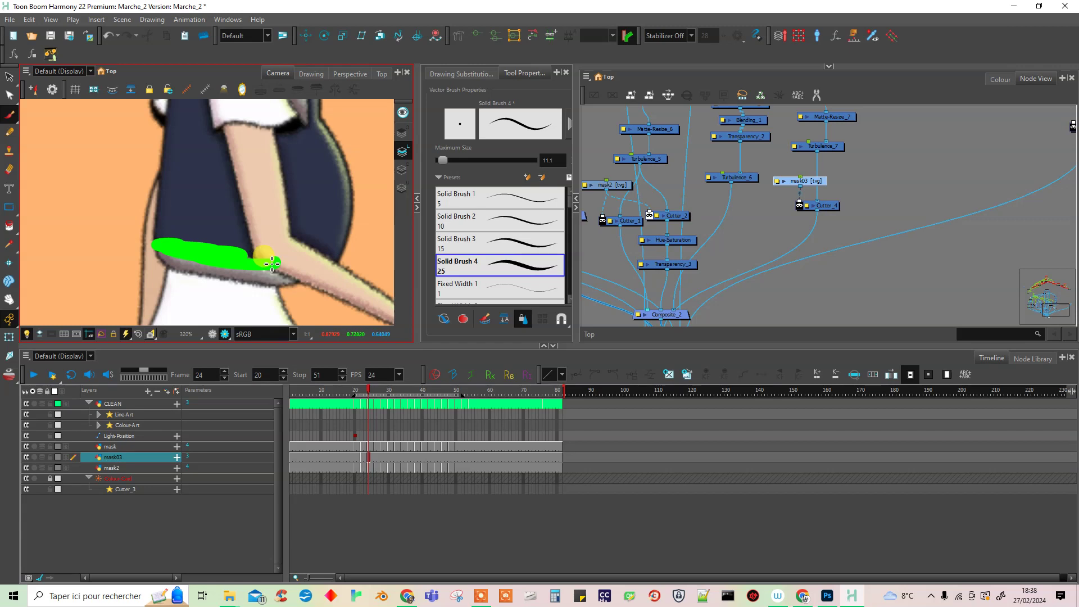
- Continue the mask03 drawings at frames 26 and 28, covering the vest's bottom band
{"action": "left_click", "coordinate": [401, 460]}
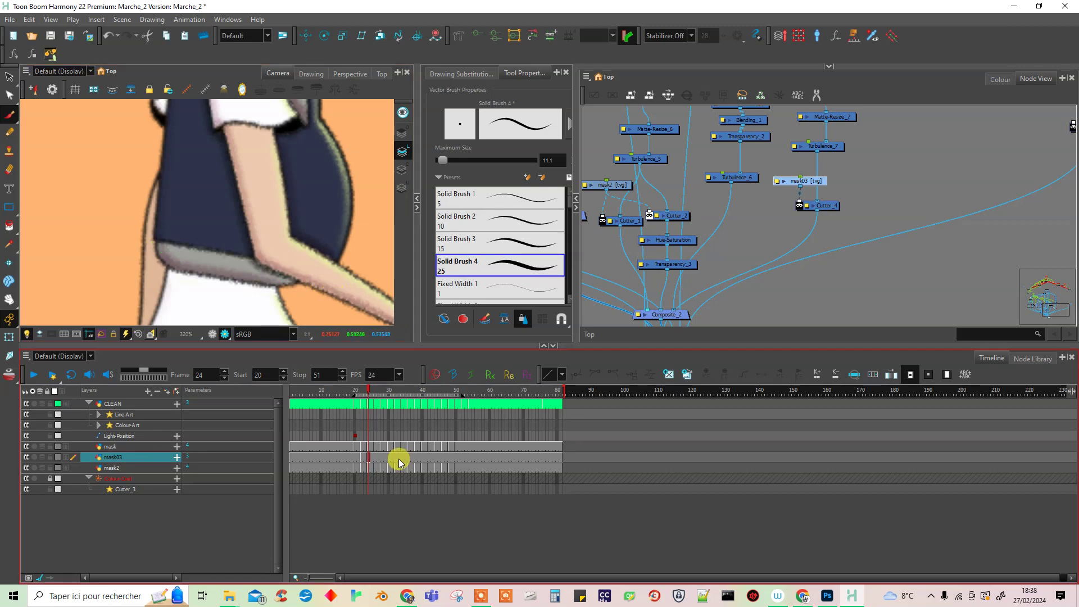
{"action": "left_click", "coordinate": [375, 462]}
{"action": "mouse_move", "coordinate": [230, 221]}
{"action": "left_mouse_down"}
{"action": "mouse_move", "coordinate": [168, 220]}
{"action": "mouse_move", "coordinate": [332, 239]}
{"action": "mouse_move", "coordinate": [369, 228]}
{"action": "left_mouse_up"}
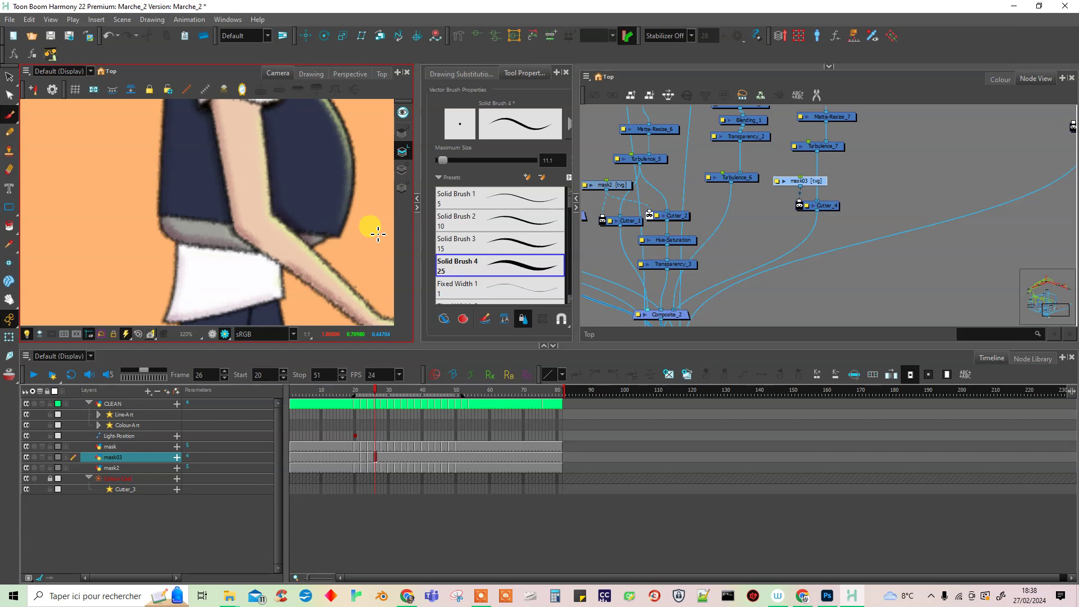
{"action": "left_click", "coordinate": [391, 471]}
{"action": "left_click", "coordinate": [381, 462]}
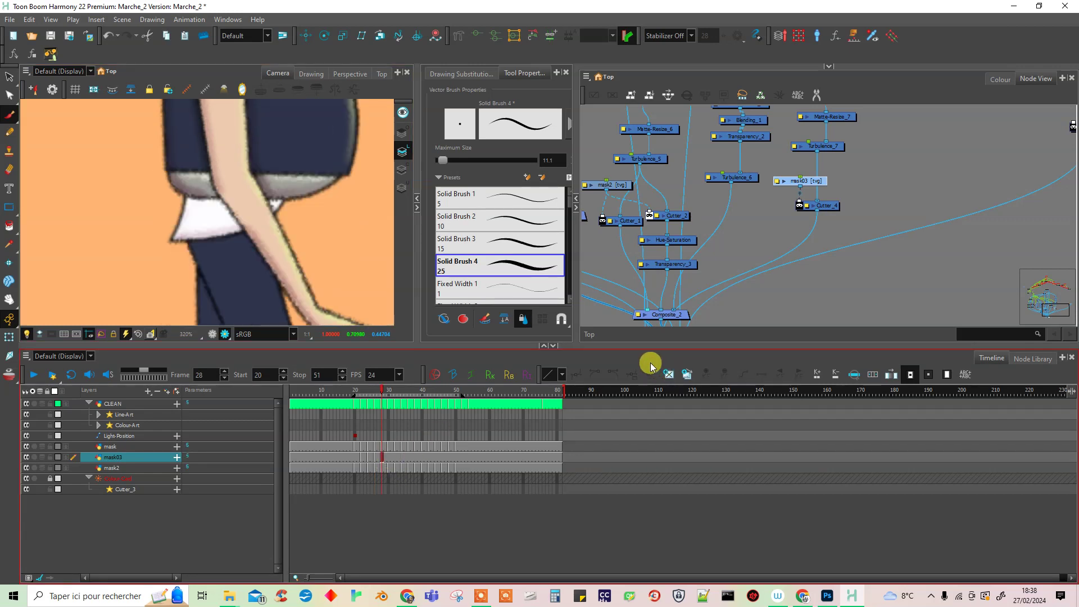
{"action": "mouse_move", "coordinate": [226, 180]}
{"action": "left_mouse_down"}
{"action": "mouse_move", "coordinate": [305, 175]}
{"action": "mouse_move", "coordinate": [288, 183]}
{"action": "mouse_move", "coordinate": [325, 244]}
{"action": "mouse_move", "coordinate": [313, 308]}
{"action": "mouse_move", "coordinate": [329, 240]}
{"action": "left_mouse_up"}
- Mask the vest's bottom band on the mask03 layer at frames 30 and 32
{"action": "scroll", "coordinate": [284, 215], "scroll_direction": "down", "scroll_amount": 2}
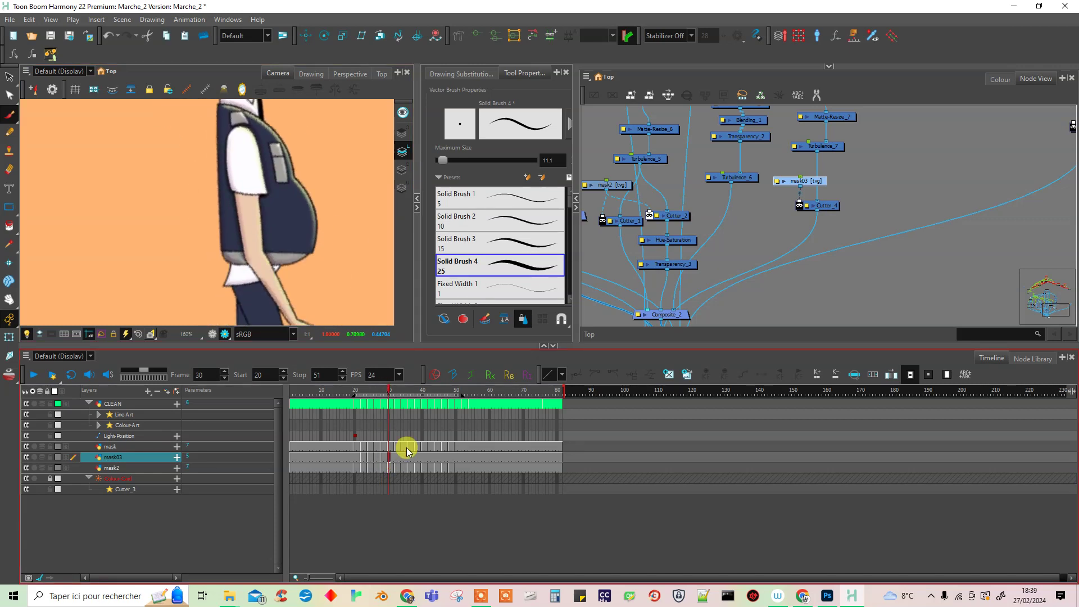
{"action": "left_click", "coordinate": [668, 374]}
{"action": "left_click_drag", "start_coordinate": [312, 247], "coordinate": [227, 242]}
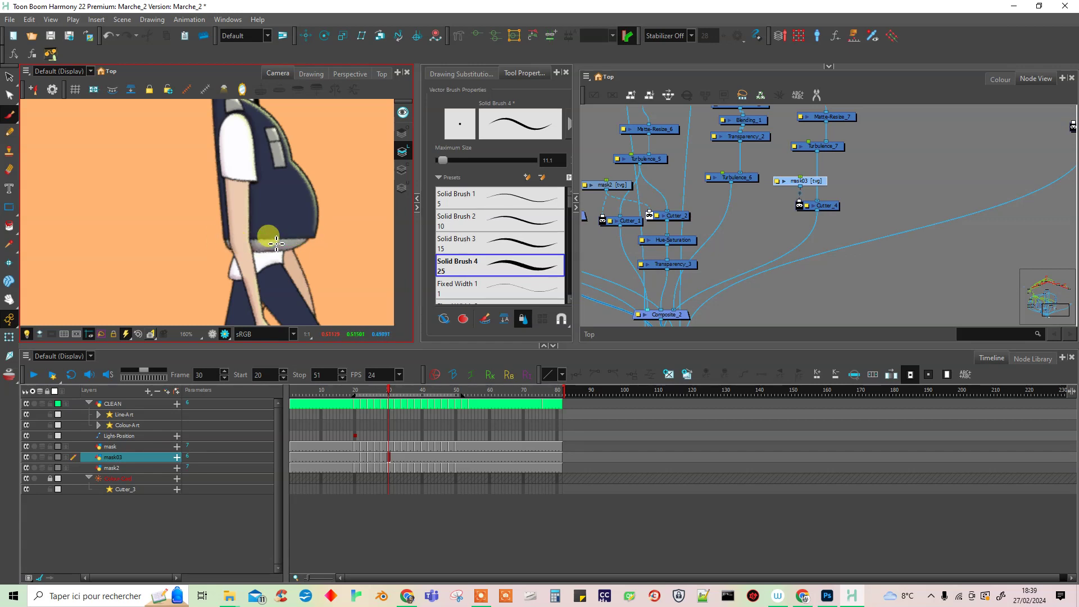
{"action": "left_click", "coordinate": [396, 457]}
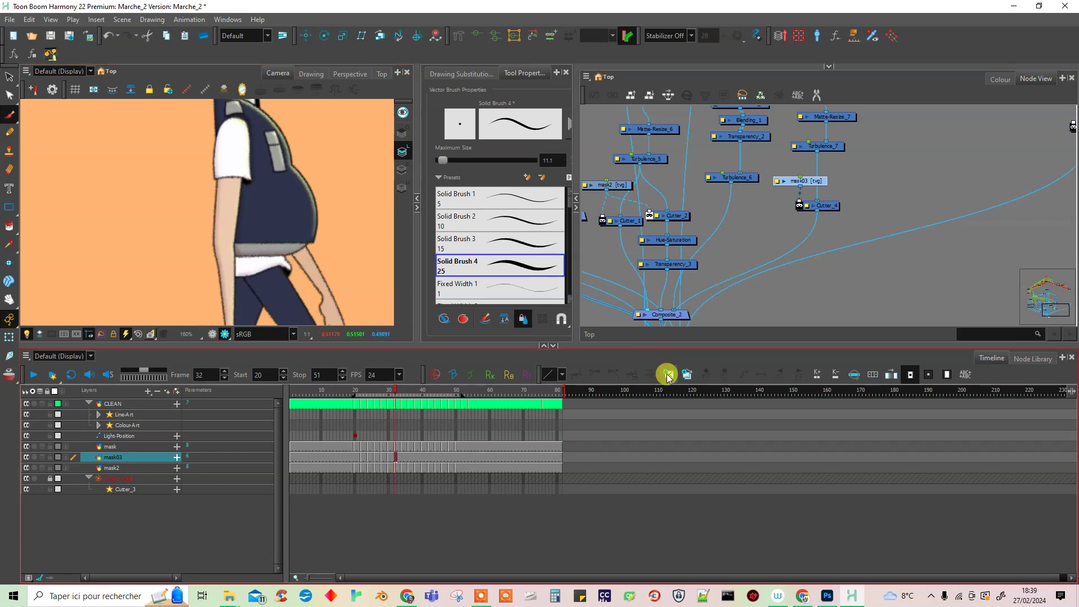
{"action": "left_click_drag", "start_coordinate": [303, 243], "coordinate": [219, 243]}
- Add separate mask03 drawings at frames 34 and 36 and brush over the vest's bottom band
{"action": "left_click", "coordinate": [401, 458]}
{"action": "left_click", "coordinate": [669, 374]}
{"action": "mouse_move", "coordinate": [287, 257]}
{"action": "left_mouse_down"}
{"action": "mouse_move", "coordinate": [211, 254]}
{"action": "mouse_move", "coordinate": [325, 256]}
{"action": "left_mouse_up"}
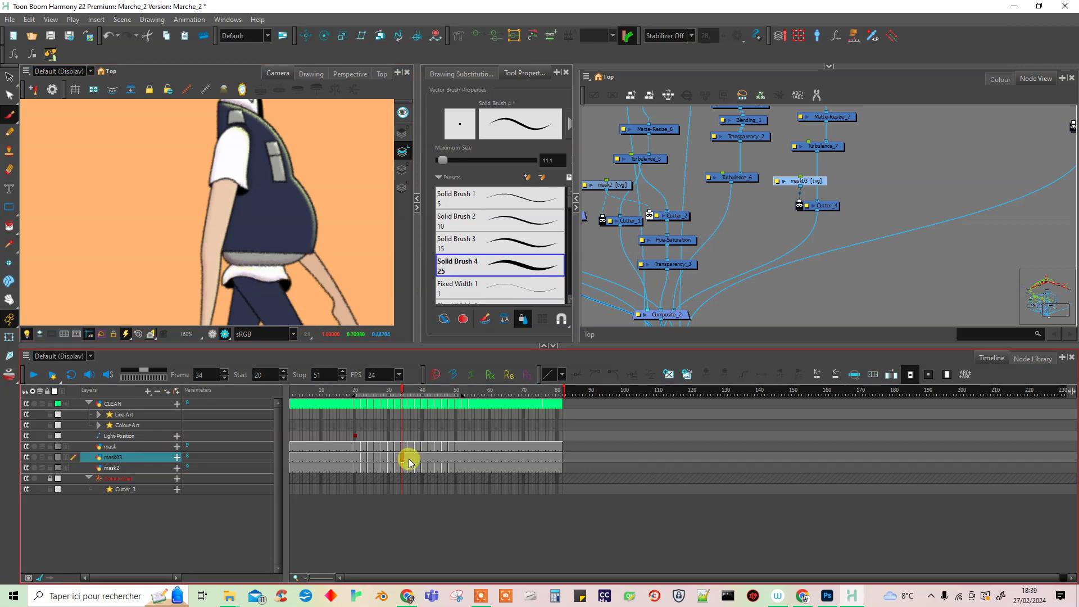
{"action": "left_click", "coordinate": [409, 458]}
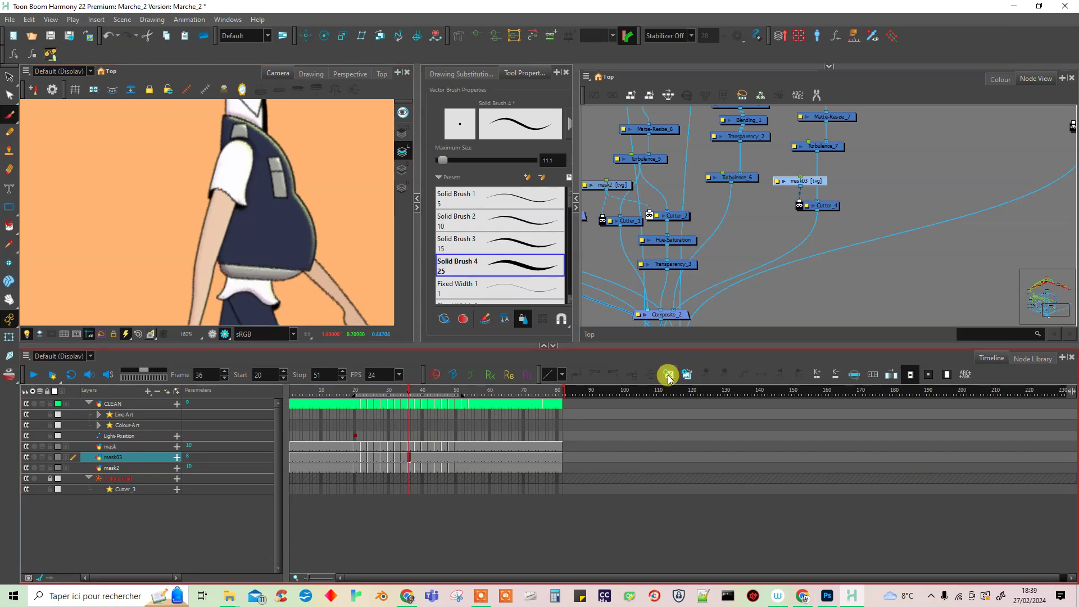
{"action": "left_click_drag", "start_coordinate": [216, 265], "coordinate": [323, 269]}
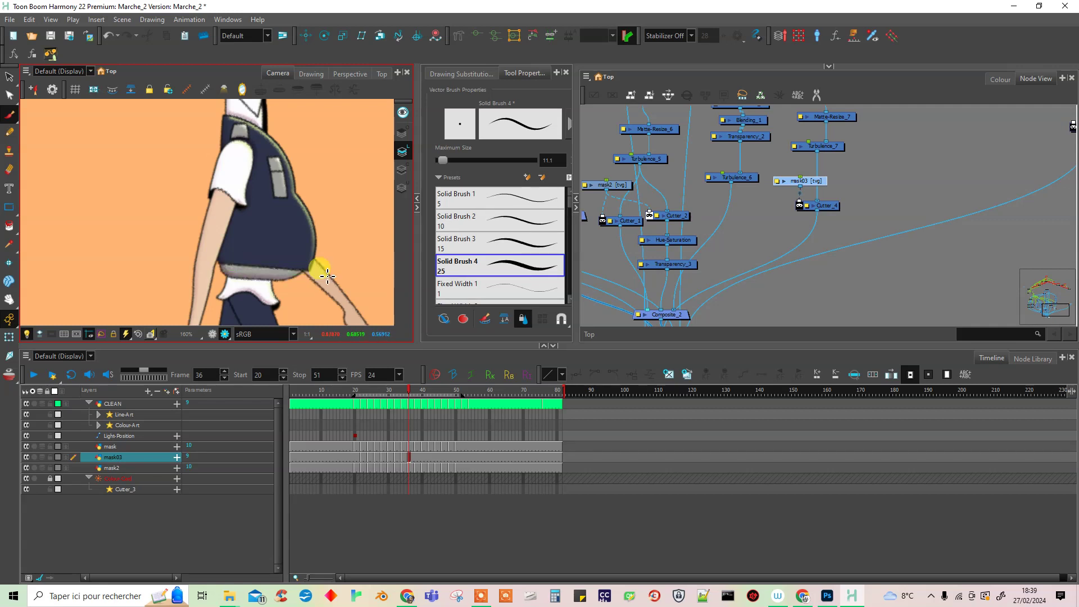
- Paint the mask over the vest's bottom band at frame 38 of mask03 and touch up the frame 36 mask
{"action": "left_click", "coordinate": [416, 458]}
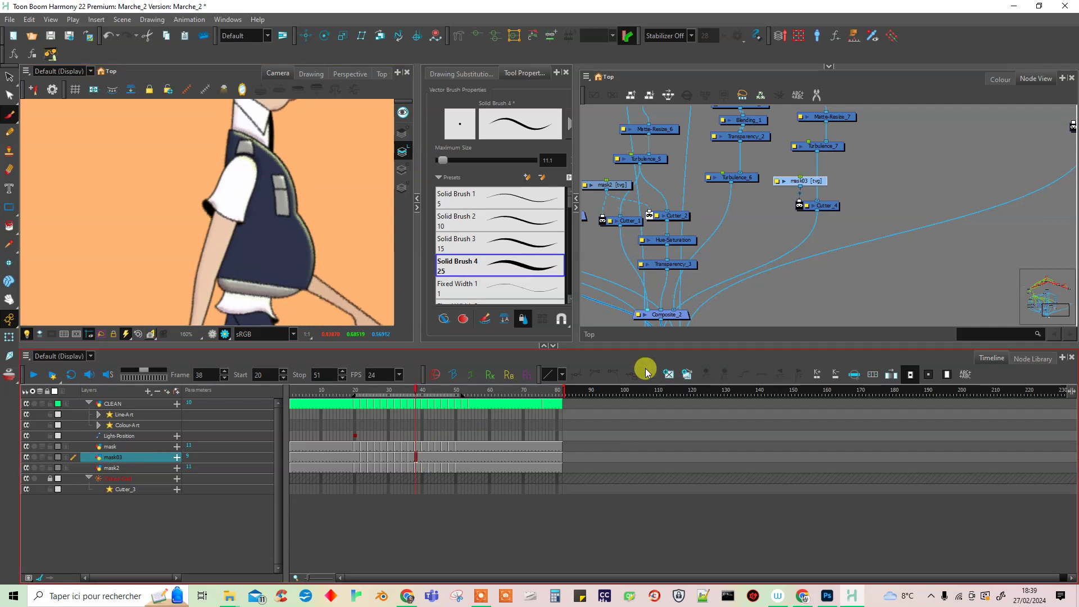
{"action": "mouse_move", "coordinate": [225, 274]}
{"action": "left_mouse_down"}
{"action": "mouse_move", "coordinate": [279, 283]}
{"action": "mouse_move", "coordinate": [277, 296]}
{"action": "mouse_move", "coordinate": [330, 291]}
{"action": "left_mouse_up"}
{"action": "left_click", "coordinate": [435, 462]}
{"action": "left_click", "coordinate": [415, 458]}
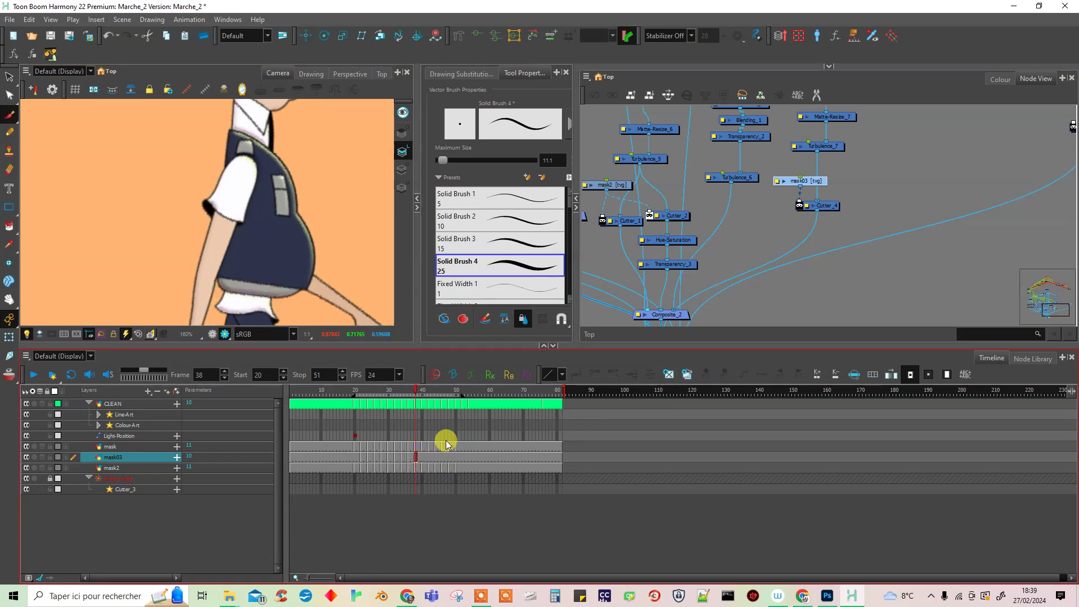
{"action": "left_click", "coordinate": [409, 458]}
{"action": "mouse_move", "coordinate": [224, 265]}
{"action": "left_mouse_down"}
{"action": "mouse_move", "coordinate": [284, 264]}
{"action": "mouse_move", "coordinate": [304, 278]}
{"action": "left_mouse_up"}
- Brush the mask03 drawings over the vest's bottom band at frames 40 and 42
{"action": "left_click", "coordinate": [427, 465]}
{"action": "left_click", "coordinate": [421, 457]}
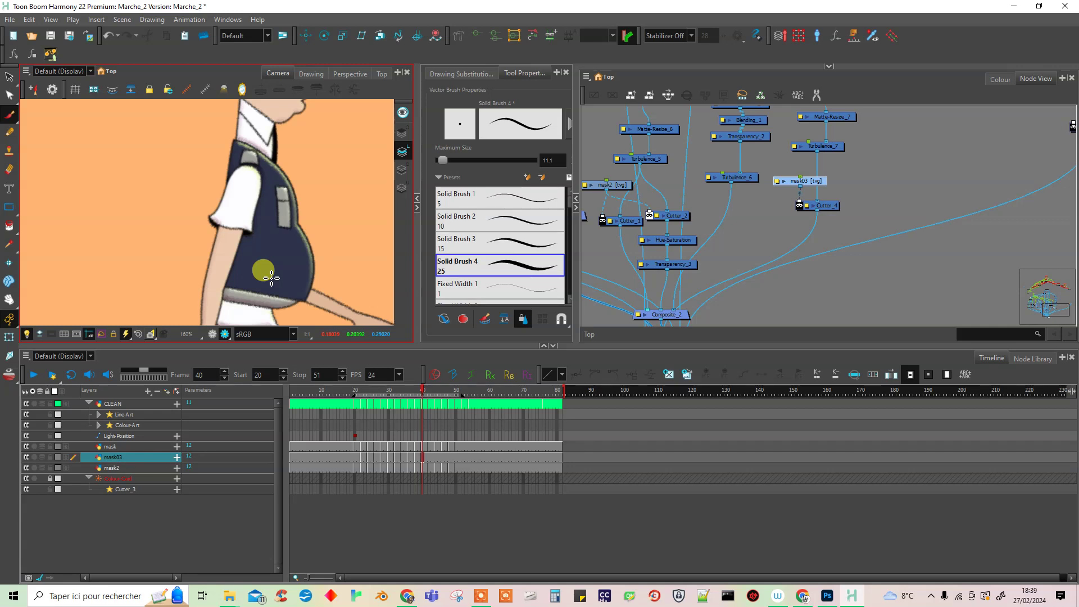
{"action": "mouse_move", "coordinate": [245, 296]}
{"action": "left_mouse_down"}
{"action": "mouse_move", "coordinate": [308, 303]}
{"action": "mouse_move", "coordinate": [331, 289]}
{"action": "left_mouse_up"}
{"action": "left_click", "coordinate": [423, 459]}
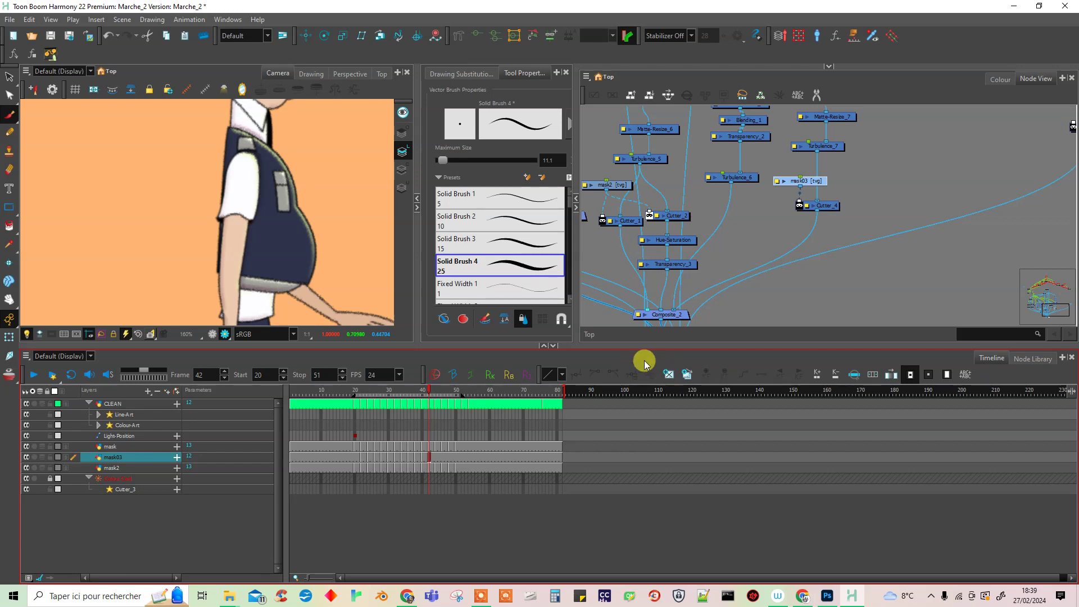
{"action": "left_click_drag", "start_coordinate": [281, 293], "coordinate": [313, 293]}
- Paint new mask03 drawings over the vest's bottom band at frames 44, 46 and 48
{"action": "left_click", "coordinate": [437, 458]}
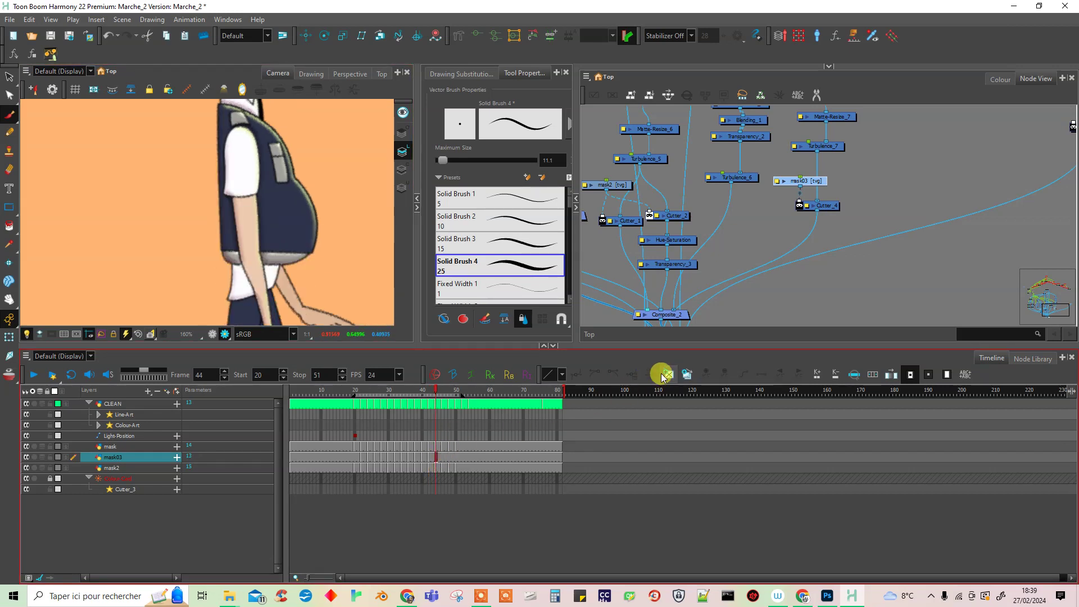
{"action": "left_click_drag", "start_coordinate": [228, 256], "coordinate": [306, 256]}
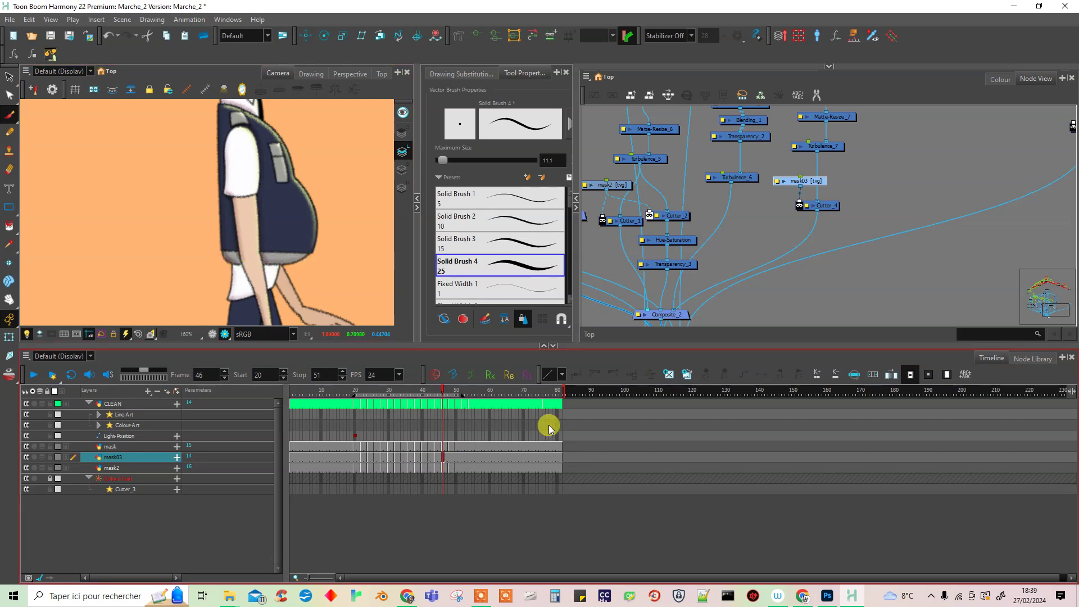
{"action": "left_click_drag", "start_coordinate": [225, 242], "coordinate": [302, 257]}
{"action": "left_click", "coordinate": [447, 460]}
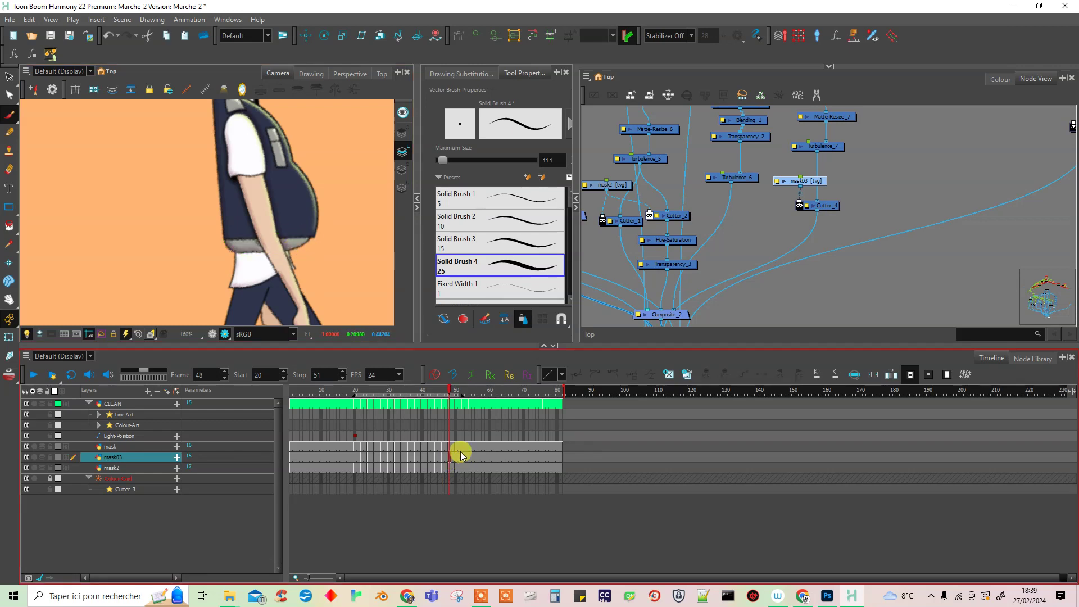
{"action": "left_click_drag", "start_coordinate": [242, 247], "coordinate": [296, 259]}
- Paint the mask over the vest's bottom band at frame 50 of mask03 and save the scene
{"action": "left_click", "coordinate": [457, 458]}
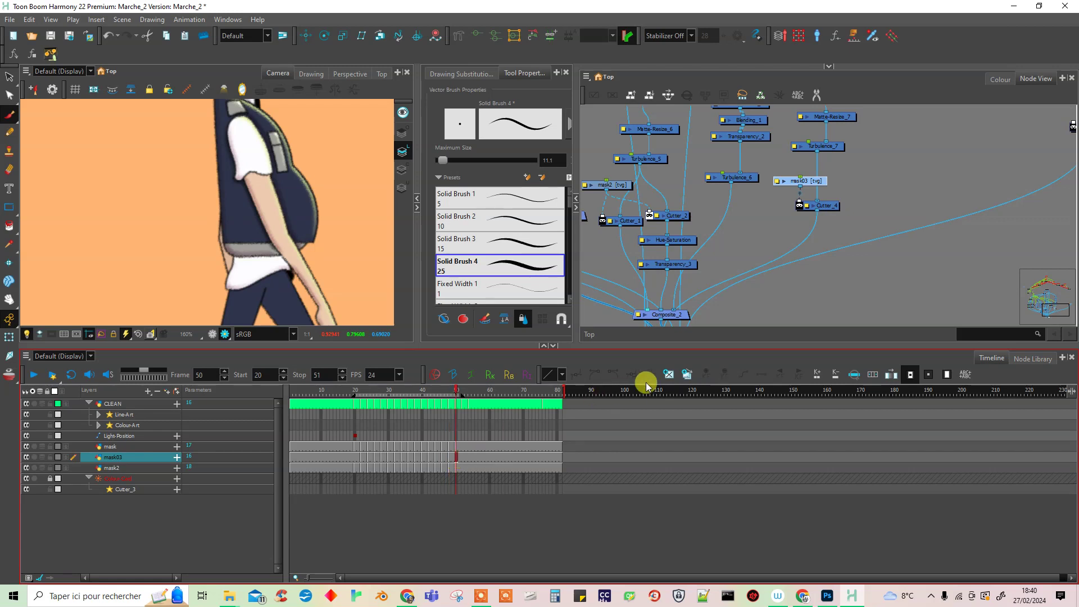
{"action": "left_click_drag", "start_coordinate": [228, 241], "coordinate": [332, 265]}
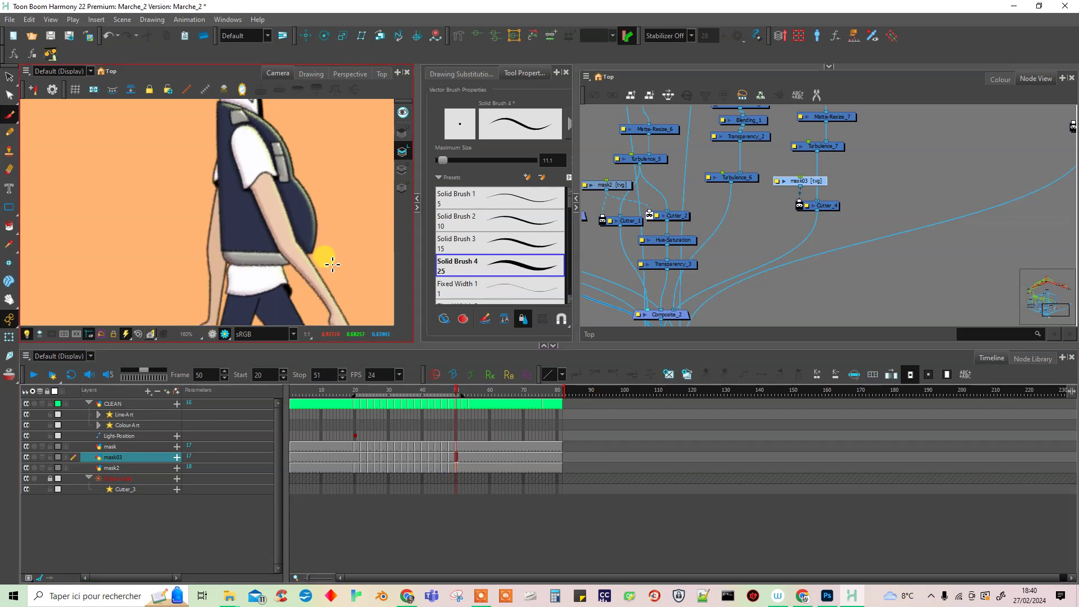
{"action": "key", "text": "ctrl+s"}
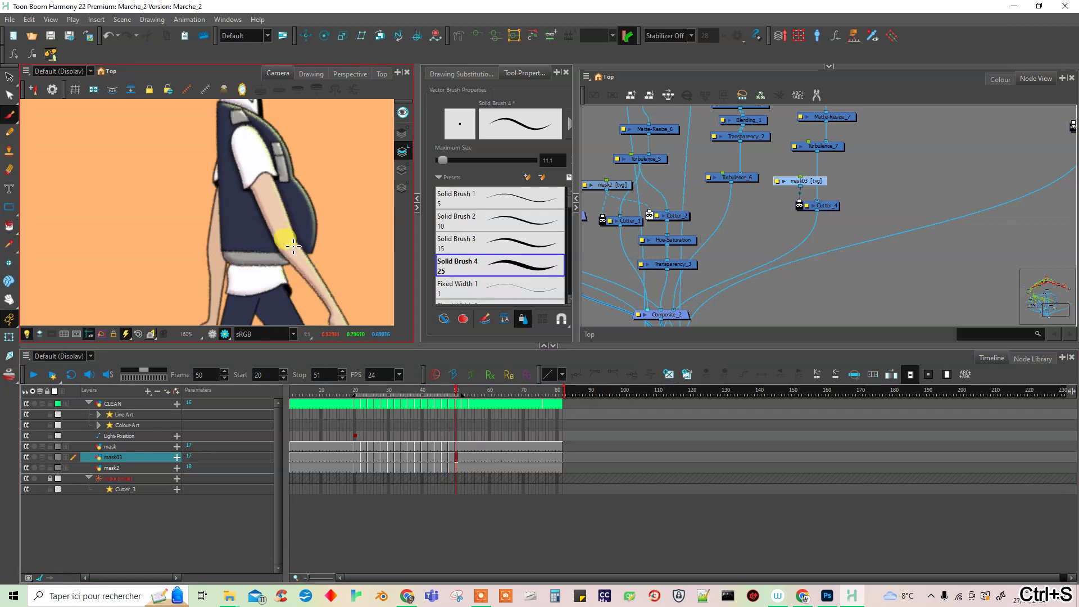
- Enlarge the Camera and Node View panels and frame the whole character in the Camera view
{"action": "scroll", "coordinate": [301, 247], "scroll_direction": "down", "scroll_amount": 3}
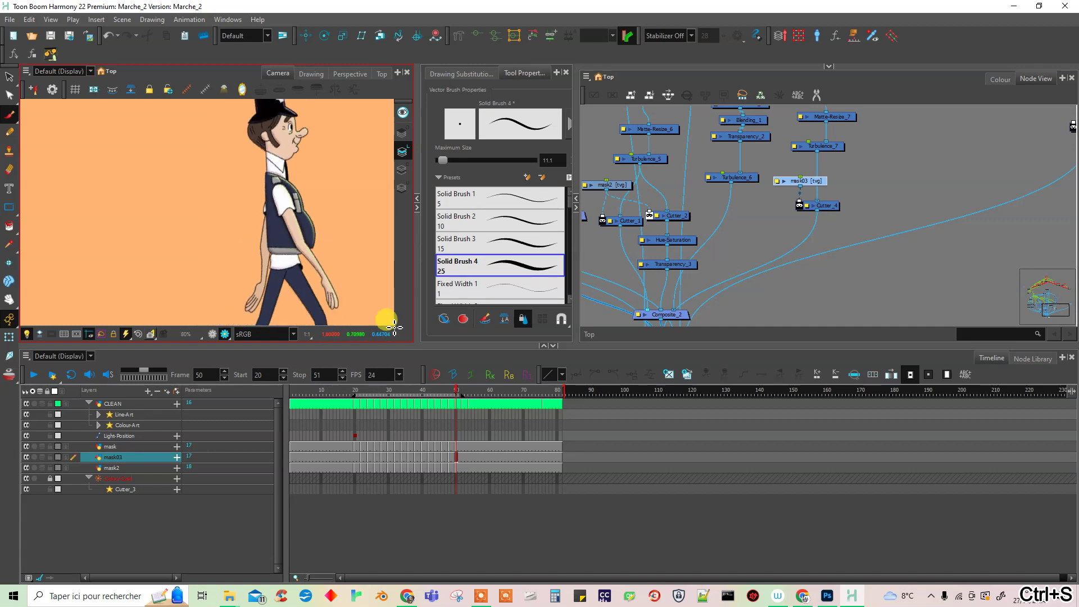
{"action": "left_click_drag", "start_coordinate": [383, 345], "coordinate": [388, 389]}
{"action": "left_click_drag", "start_coordinate": [417, 326], "coordinate": [458, 323]}
{"action": "key", "text": "space"}
{"action": "left_click_drag", "start_coordinate": [375, 304], "coordinate": [311, 275]}
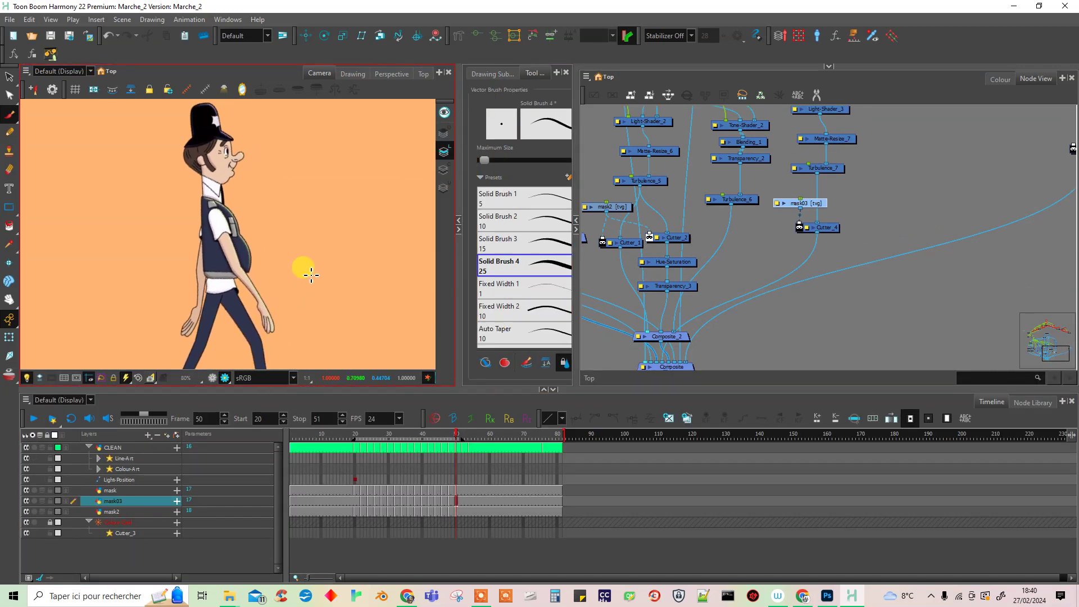
- Create a drawing layer named ombre in the empty area between the light chain and the Colour-Card node
{"action": "left_click_drag", "start_coordinate": [834, 306], "coordinate": [734, 318]}
{"action": "left_click_drag", "start_coordinate": [814, 263], "coordinate": [757, 296]}
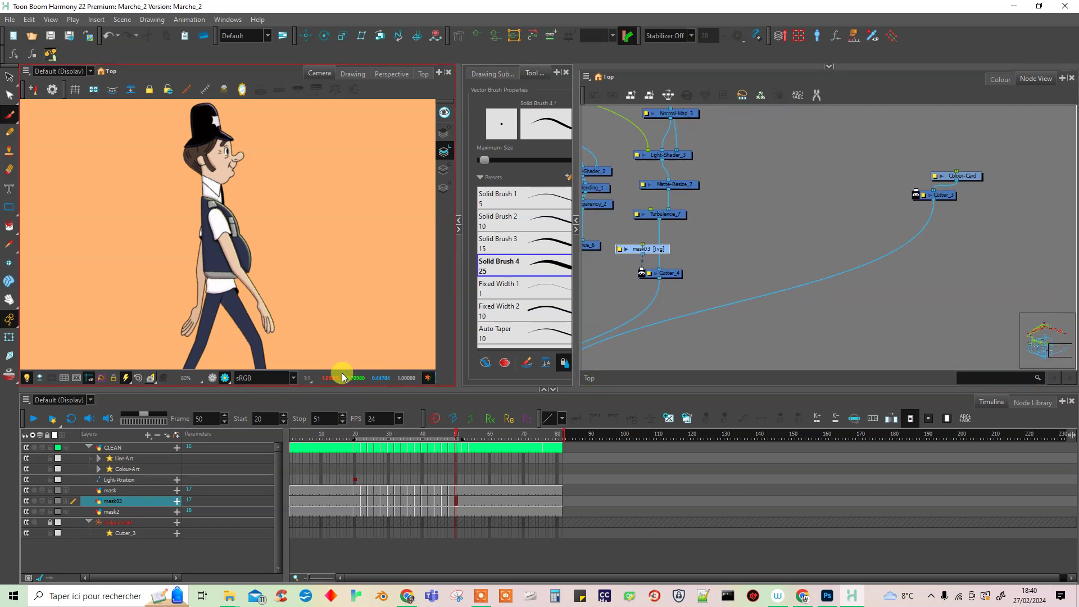
{"action": "left_click_drag", "start_coordinate": [729, 247], "coordinate": [706, 245]}
{"action": "left_click", "coordinate": [701, 246]}
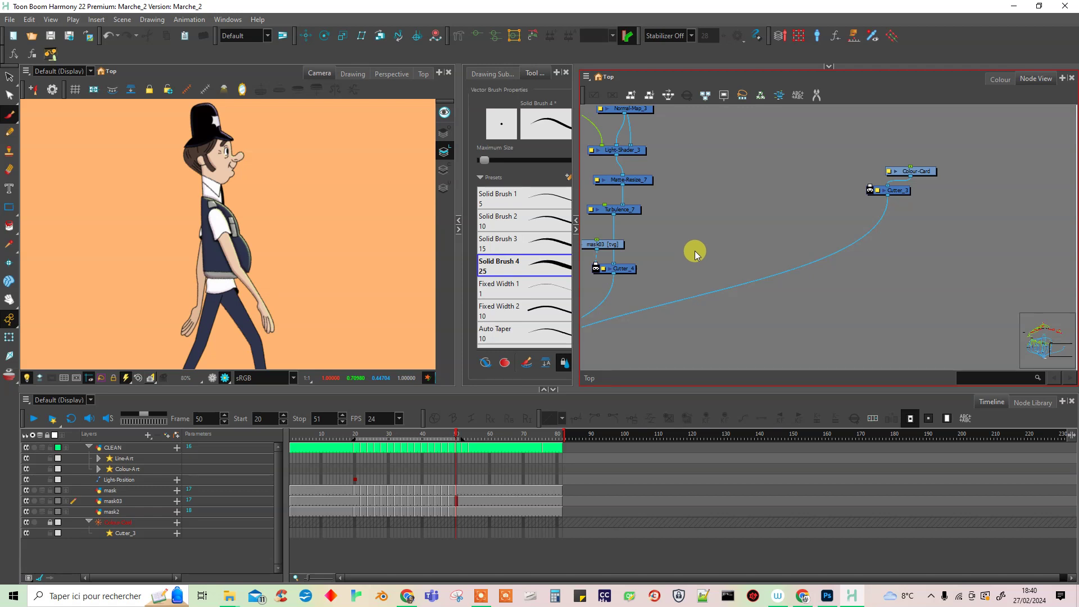
{"action": "key", "text": "ctrl+r"}
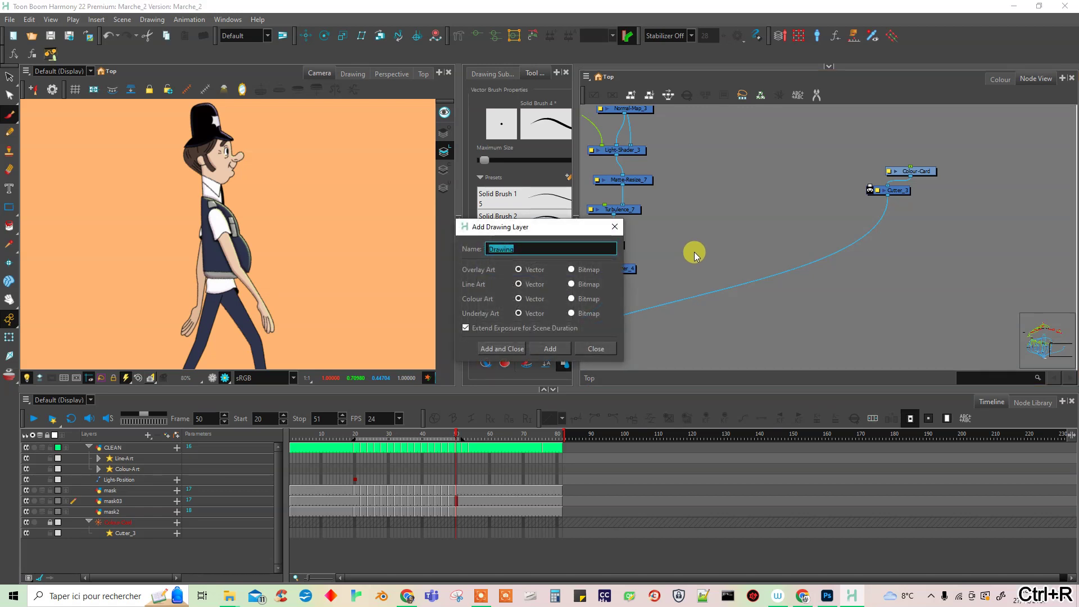
{"action": "type", "text": "ombre"}
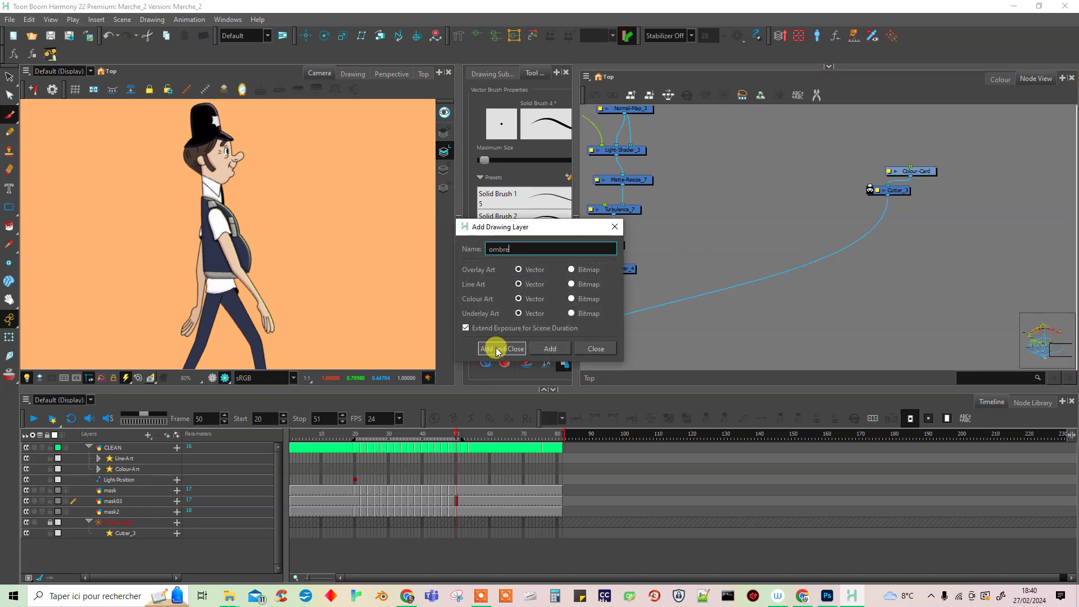
{"action": "left_click", "coordinate": [499, 349]}
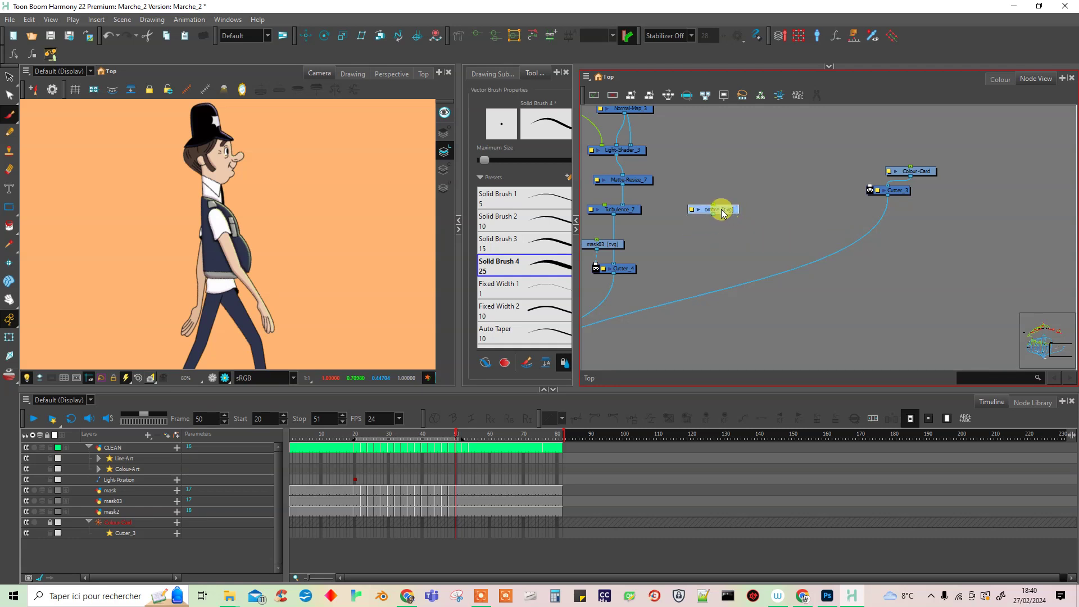
- Duplicate the Blending_1, Transparency_2 and Turbulence_6 nodes from the tone shading chain
{"action": "left_click_drag", "start_coordinate": [658, 276], "coordinate": [841, 252]}
{"action": "left_click_drag", "start_coordinate": [699, 282], "coordinate": [771, 316]}
{"action": "left_click_drag", "start_coordinate": [719, 242], "coordinate": [629, 257]}
{"action": "mouse_move", "coordinate": [699, 220]}
{"action": "left_mouse_down"}
{"action": "mouse_move", "coordinate": [698, 235]}
{"action": "mouse_move", "coordinate": [695, 210]}
{"action": "left_mouse_up"}
{"action": "left_click", "coordinate": [696, 236]}
{"action": "left_click_drag", "start_coordinate": [693, 261], "coordinate": [693, 258]}
{"action": "left_click_drag", "start_coordinate": [702, 200], "coordinate": [677, 277]}
{"action": "key", "text": "ctrl+c"}
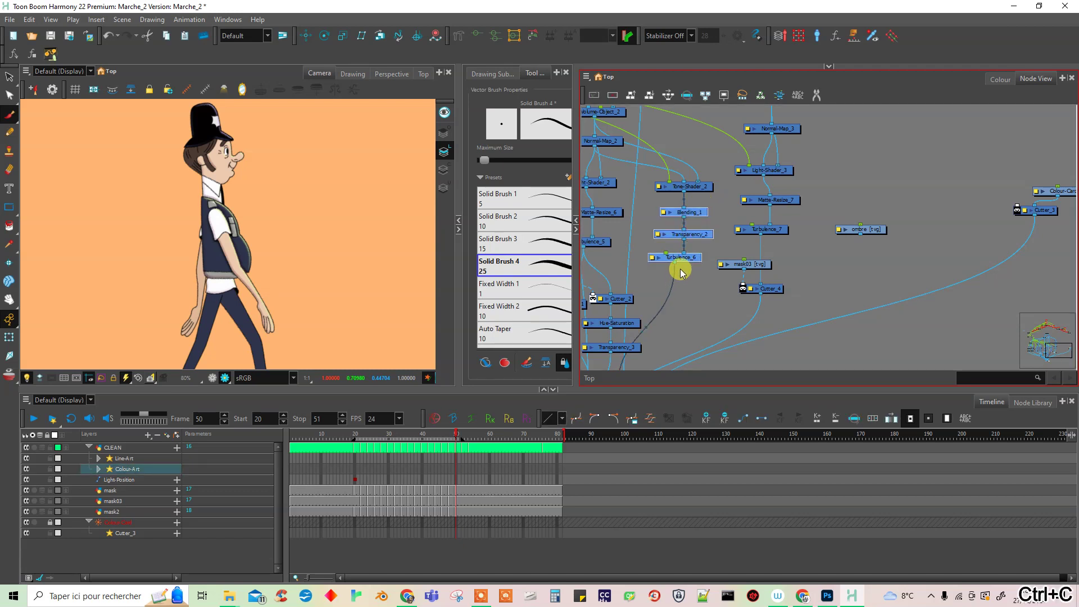
{"action": "key", "text": "ctrl+v"}
- Place the duplicated nodes below the ombre drawing, connect ombre through them to the composite, and select the ombre node
{"action": "left_click_drag", "start_coordinate": [857, 278], "coordinate": [786, 248]}
{"action": "left_click_drag", "start_coordinate": [860, 237], "coordinate": [790, 220]}
{"action": "left_click_drag", "start_coordinate": [779, 273], "coordinate": [693, 297]}
{"action": "left_click_drag", "start_coordinate": [897, 235], "coordinate": [805, 341]}
{"action": "left_click", "coordinate": [829, 284]}
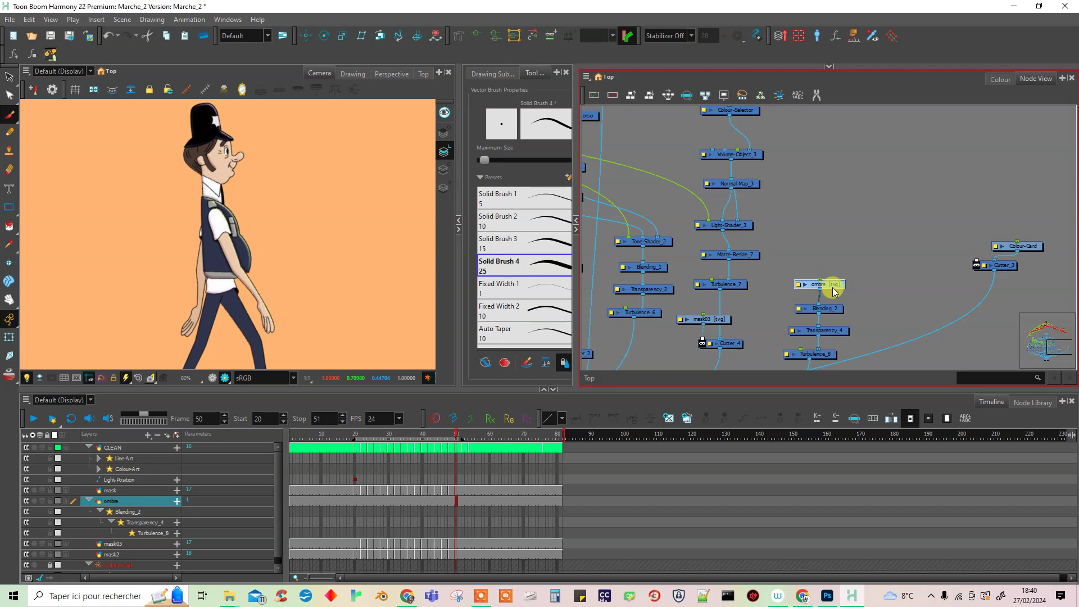
- Open the Tone-Shader_2 properties beside the palette list and add a new colour swatch to the policeman palette
{"action": "left_click_drag", "start_coordinate": [663, 316], "coordinate": [757, 310]}
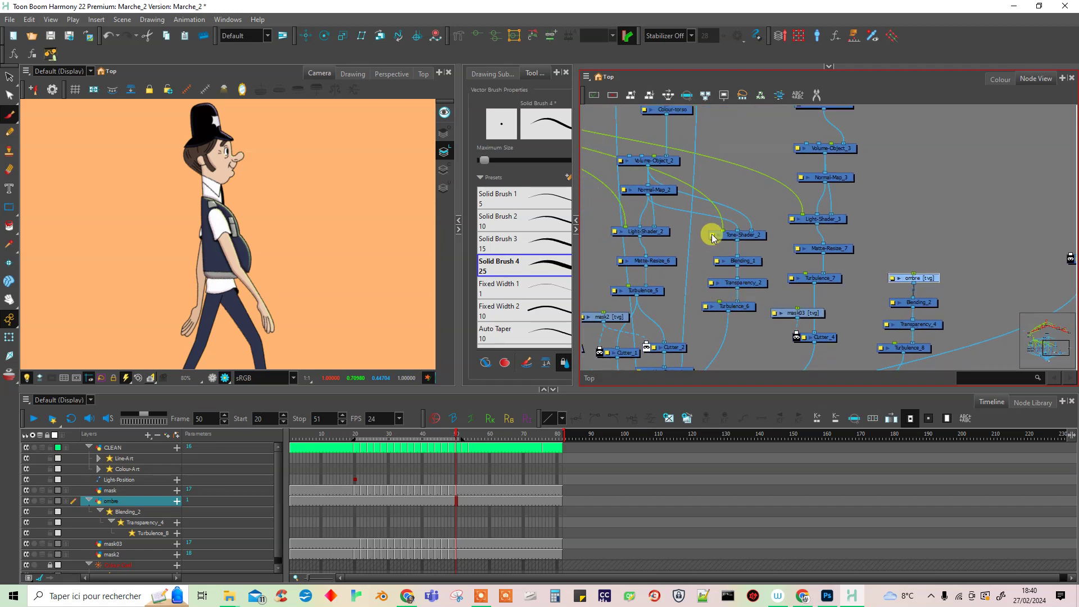
{"action": "double_click", "coordinate": [712, 234]}
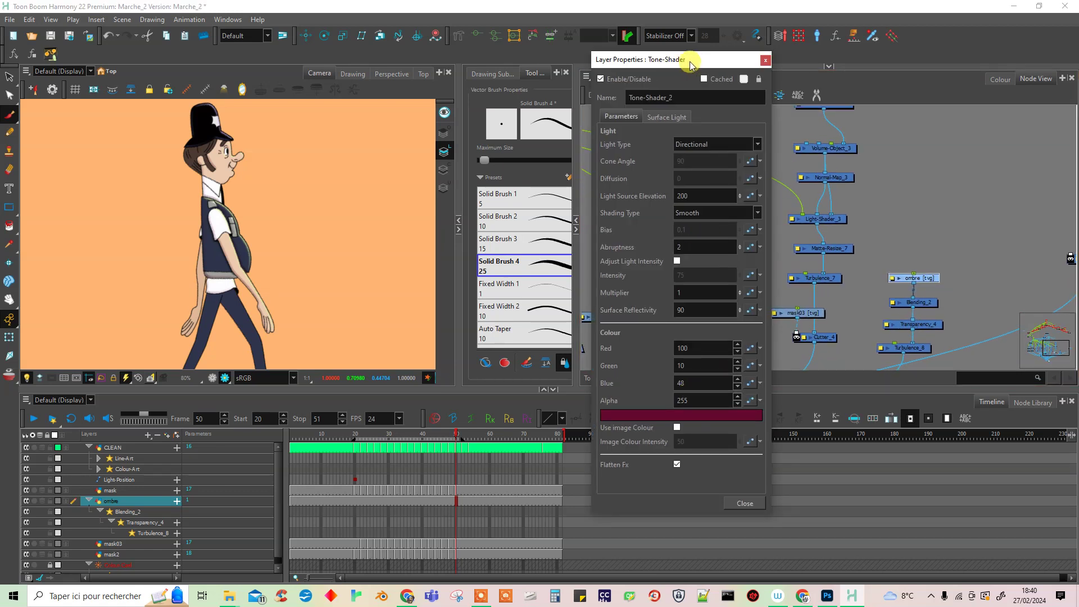
{"action": "left_click_drag", "start_coordinate": [684, 59], "coordinate": [448, 60]}
{"action": "left_click", "coordinate": [1000, 80]}
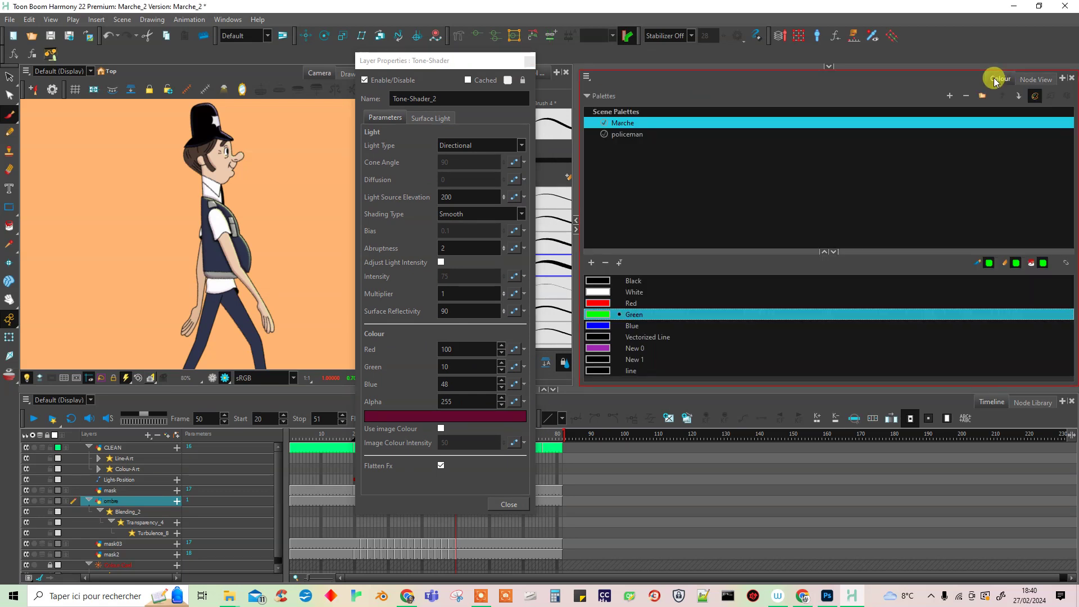
{"action": "left_click", "coordinate": [628, 134]}
{"action": "left_click", "coordinate": [591, 262]}
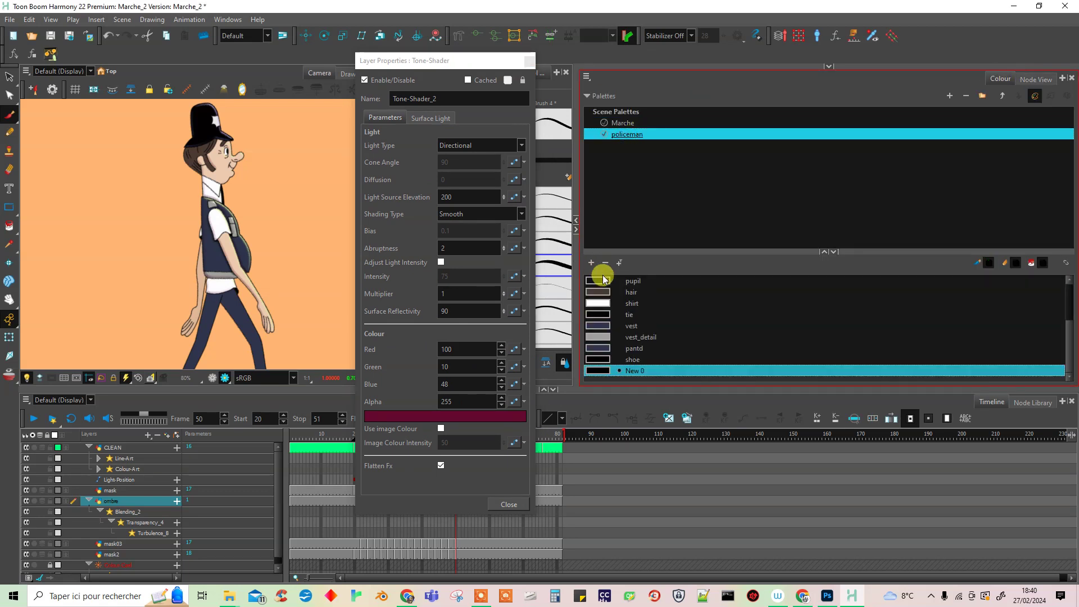
- Sample the Tone-Shader_2 maroon colour into the new swatch, close the shader properties and return to the node network
{"action": "double_click", "coordinate": [598, 370]}
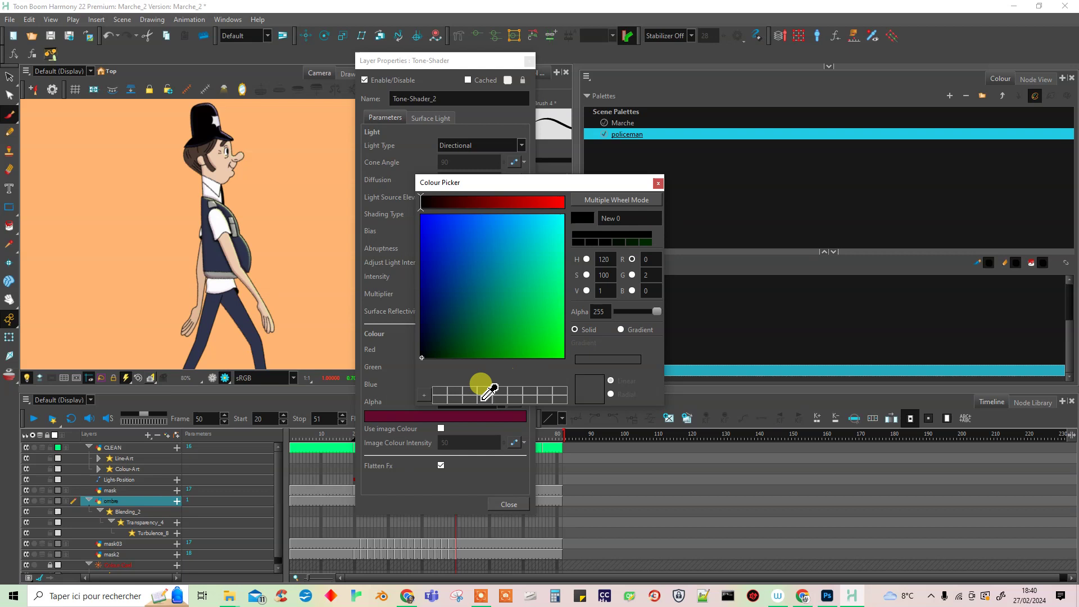
{"action": "left_click", "coordinate": [431, 415]}
{"action": "left_click", "coordinate": [658, 183]}
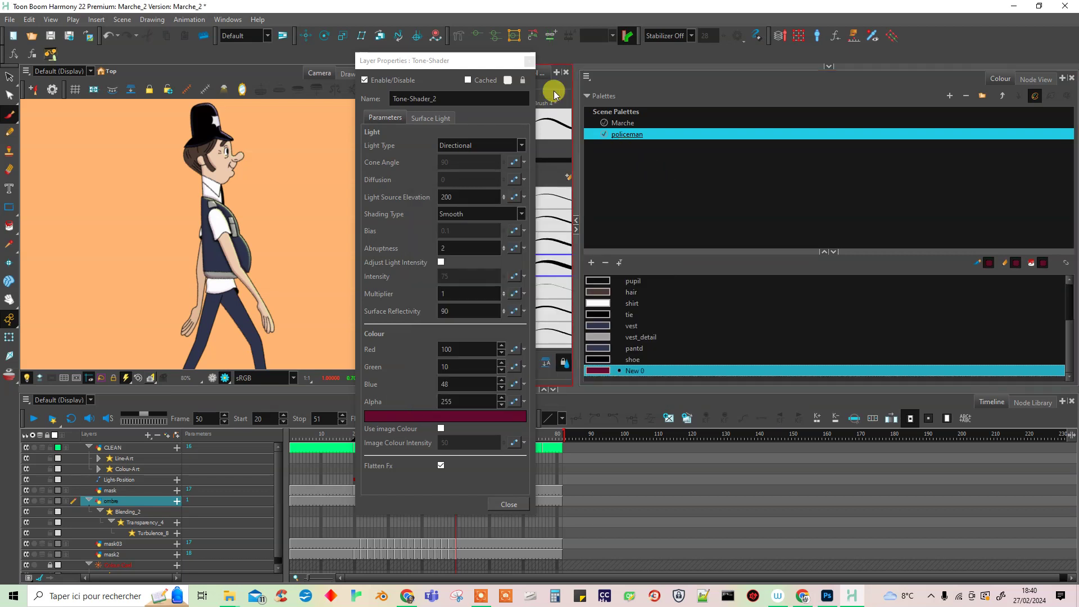
{"action": "left_click", "coordinate": [529, 61]}
{"action": "left_click", "coordinate": [1036, 79]}
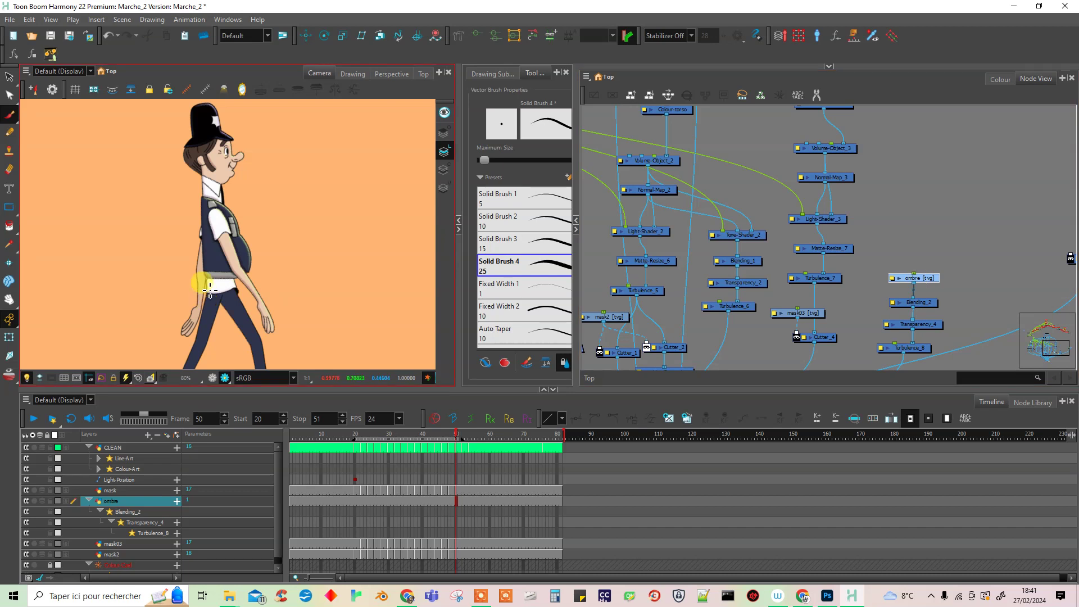
- On the ombre layer at frame 20, paint shadows below the vest hem, at the top of the trousers and between the legs
{"action": "scroll", "coordinate": [235, 278], "scroll_direction": "up", "scroll_amount": 6}
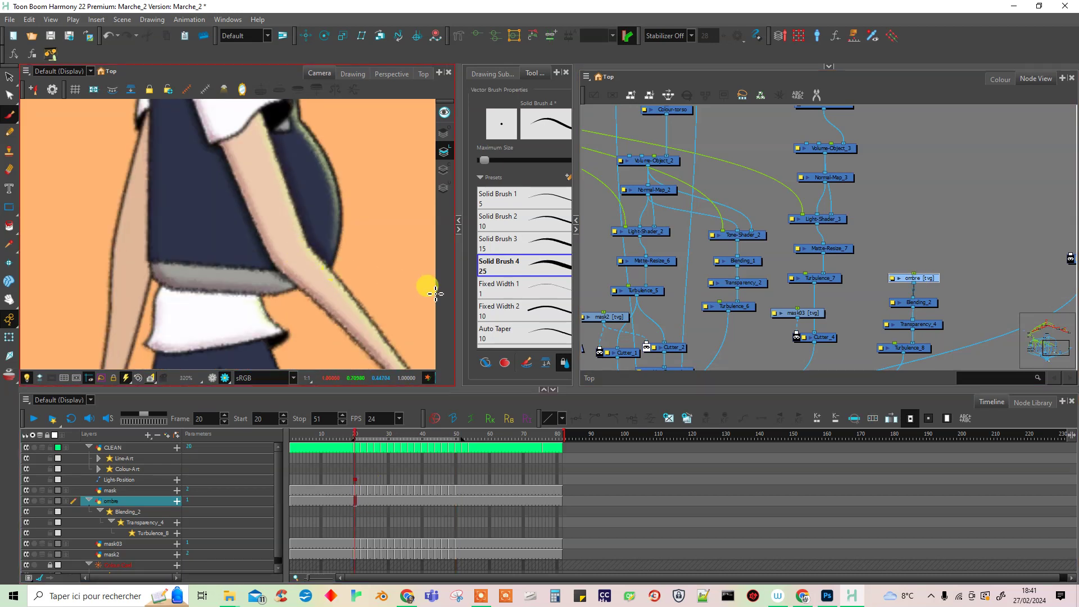
{"action": "left_click_drag", "start_coordinate": [459, 343], "coordinate": [540, 332]}
{"action": "left_click_drag", "start_coordinate": [294, 303], "coordinate": [379, 291]}
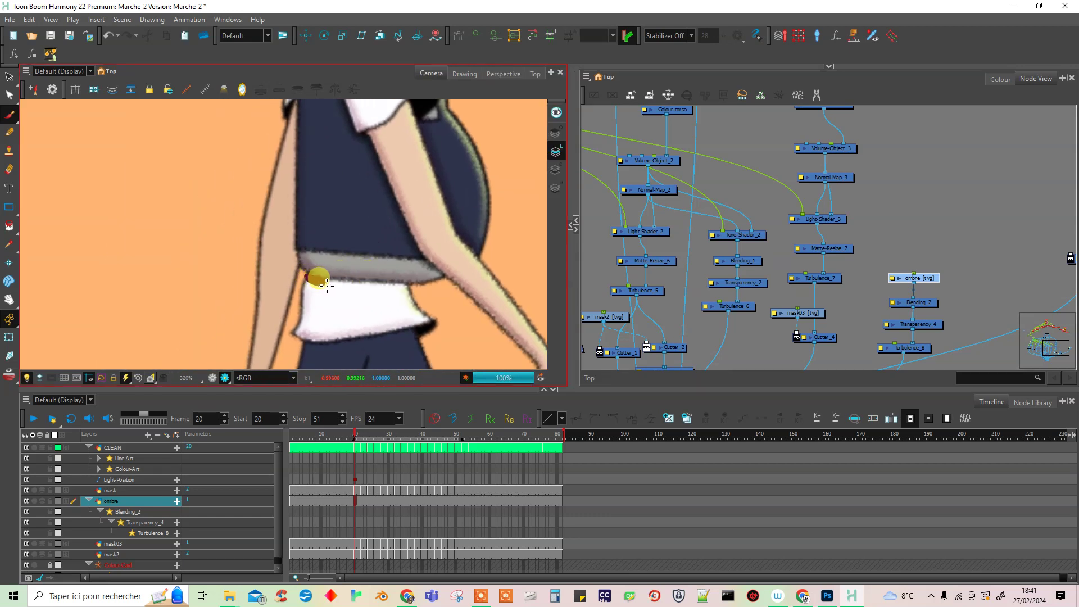
{"action": "mouse_move", "coordinate": [387, 290]}
{"action": "left_mouse_down"}
{"action": "mouse_move", "coordinate": [419, 289]}
{"action": "mouse_move", "coordinate": [332, 282]}
{"action": "left_mouse_up"}
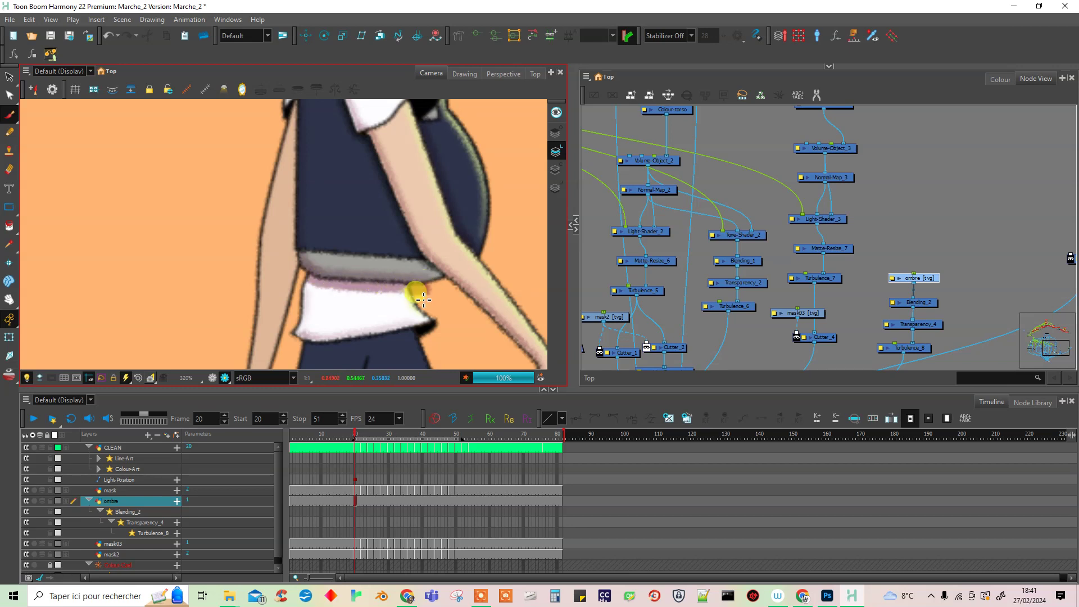
{"action": "left_click_drag", "start_coordinate": [417, 314], "coordinate": [440, 198]}
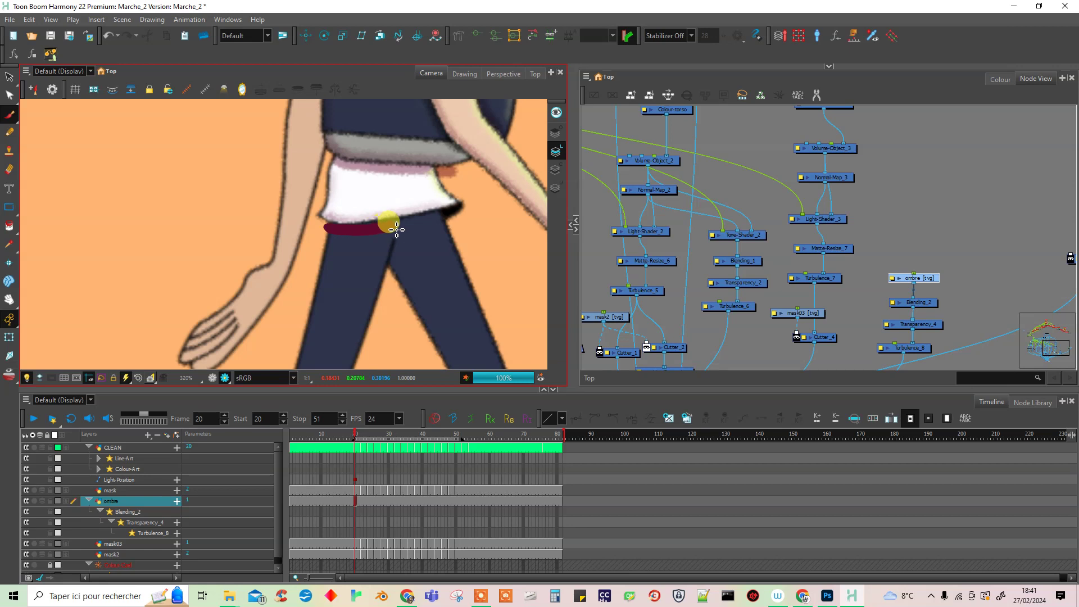
{"action": "key", "text": "ctrl+z"}
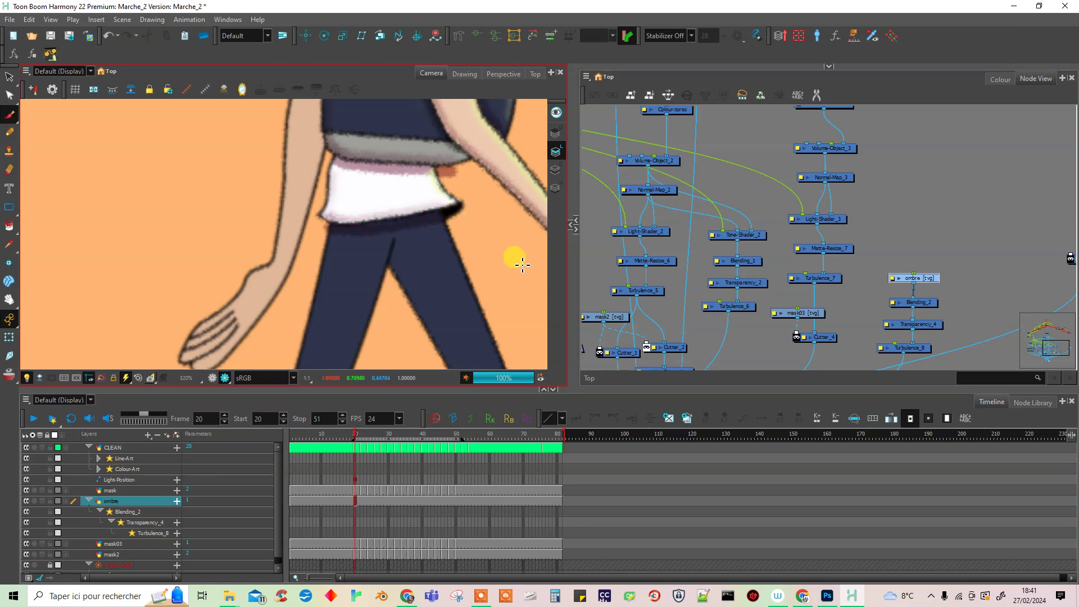
{"action": "mouse_move", "coordinate": [399, 249]}
{"action": "left_mouse_down"}
{"action": "mouse_move", "coordinate": [392, 306]}
{"action": "mouse_move", "coordinate": [410, 224]}
{"action": "mouse_move", "coordinate": [407, 127]}
{"action": "mouse_move", "coordinate": [396, 110]}
{"action": "mouse_move", "coordinate": [365, 248]}
{"action": "left_mouse_up"}
{"action": "scroll", "coordinate": [392, 306], "scroll_direction": "down", "scroll_amount": 2}
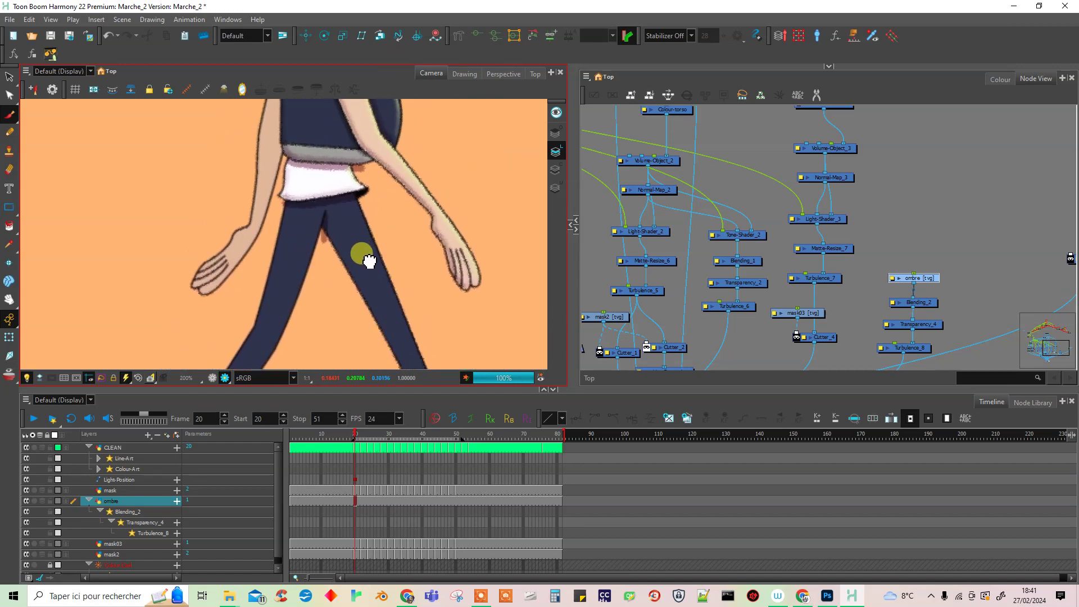
- Paint the helmet's shadow at frame 20 along the underside of the brim, across the forehead and over the back hair
{"action": "mouse_move", "coordinate": [289, 209]}
{"action": "left_mouse_down"}
{"action": "mouse_move", "coordinate": [290, 269]}
{"action": "mouse_move", "coordinate": [326, 307]}
{"action": "mouse_move", "coordinate": [345, 366]}
{"action": "left_mouse_up"}
{"action": "mouse_move", "coordinate": [366, 238]}
{"action": "left_mouse_down"}
{"action": "mouse_move", "coordinate": [354, 371]}
{"action": "mouse_move", "coordinate": [373, 416]}
{"action": "left_mouse_up"}
{"action": "left_click", "coordinate": [247, 266]}
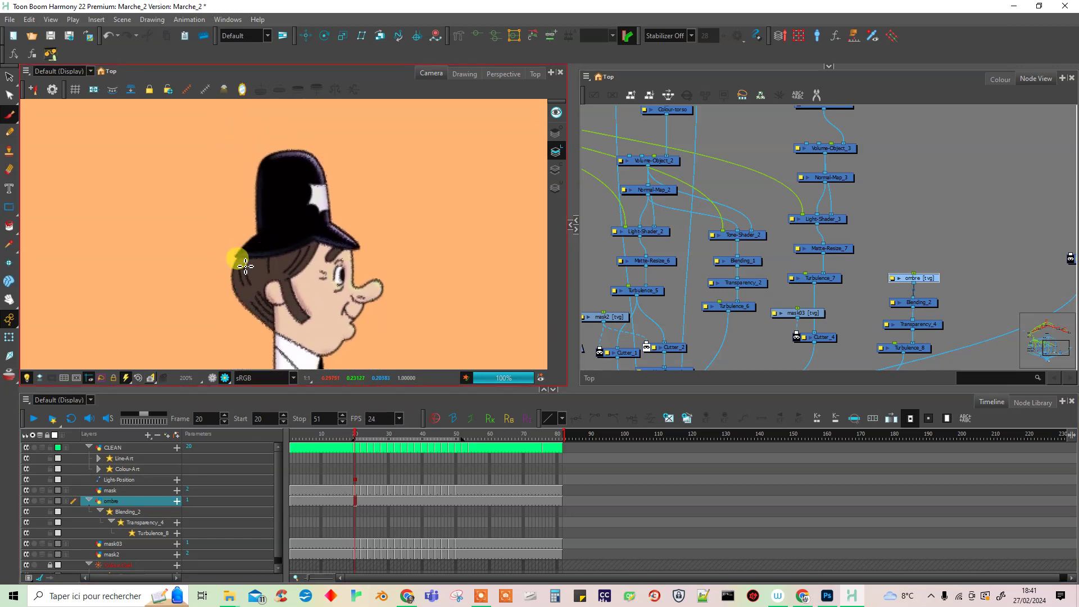
{"action": "mouse_move", "coordinate": [257, 266]}
{"action": "left_mouse_down"}
{"action": "mouse_move", "coordinate": [320, 248]}
{"action": "mouse_move", "coordinate": [369, 254]}
{"action": "left_mouse_up"}
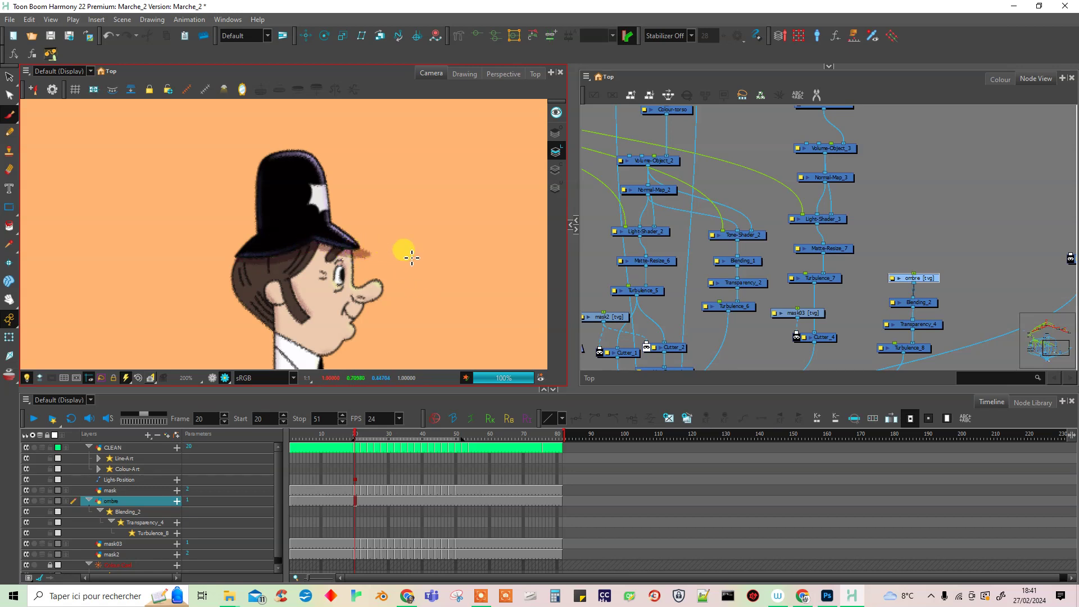
{"action": "left_click_drag", "start_coordinate": [251, 265], "coordinate": [223, 294]}
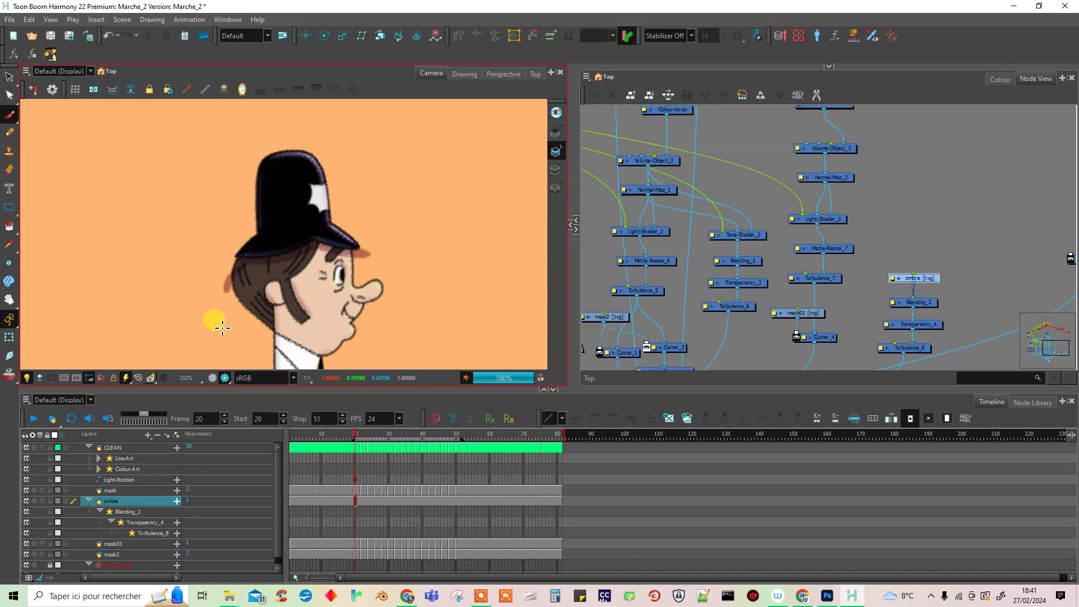
{"action": "left_click_drag", "start_coordinate": [399, 310], "coordinate": [366, 240]}
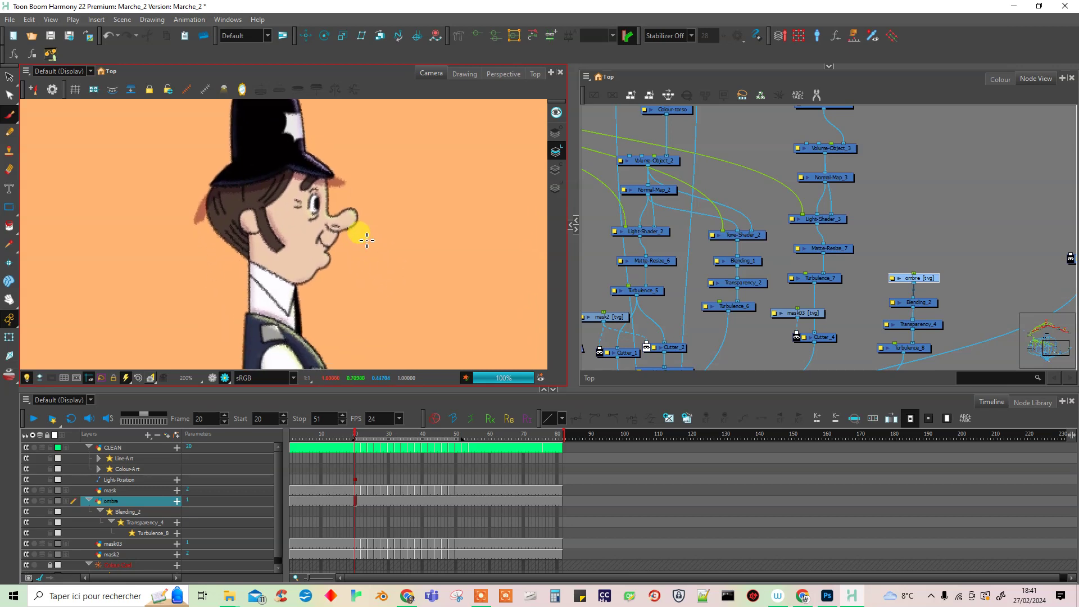
- At frame 22 of the ombre layer, paint the shadow under the helmet brim and over the back of the hair
{"action": "left_click", "coordinate": [362, 501]}
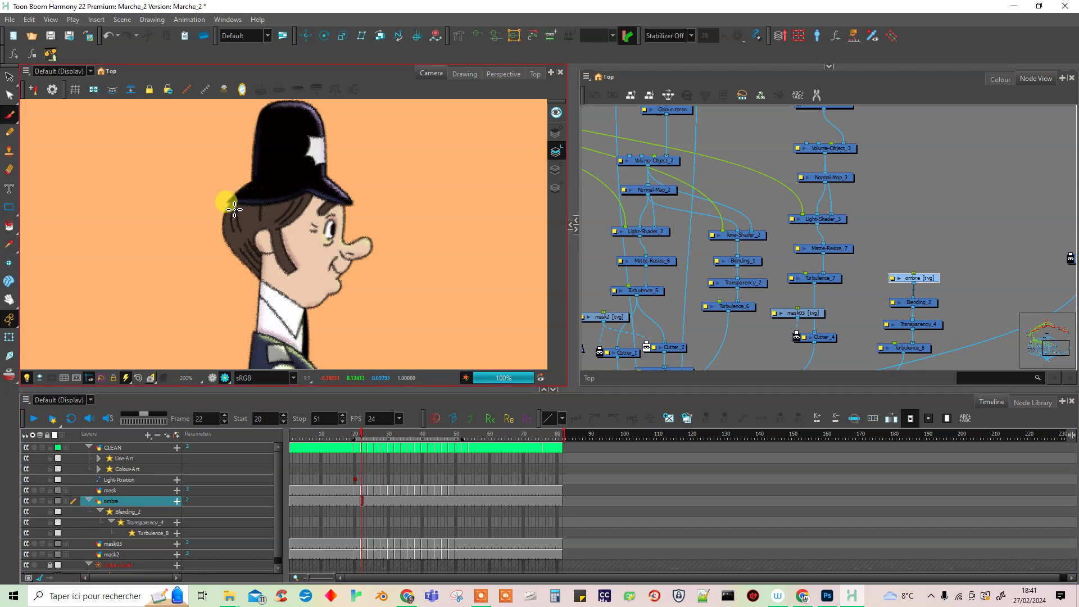
{"action": "mouse_move", "coordinate": [242, 212]}
{"action": "left_mouse_down"}
{"action": "mouse_move", "coordinate": [313, 200]}
{"action": "mouse_move", "coordinate": [350, 213]}
{"action": "mouse_move", "coordinate": [374, 209]}
{"action": "left_mouse_up"}
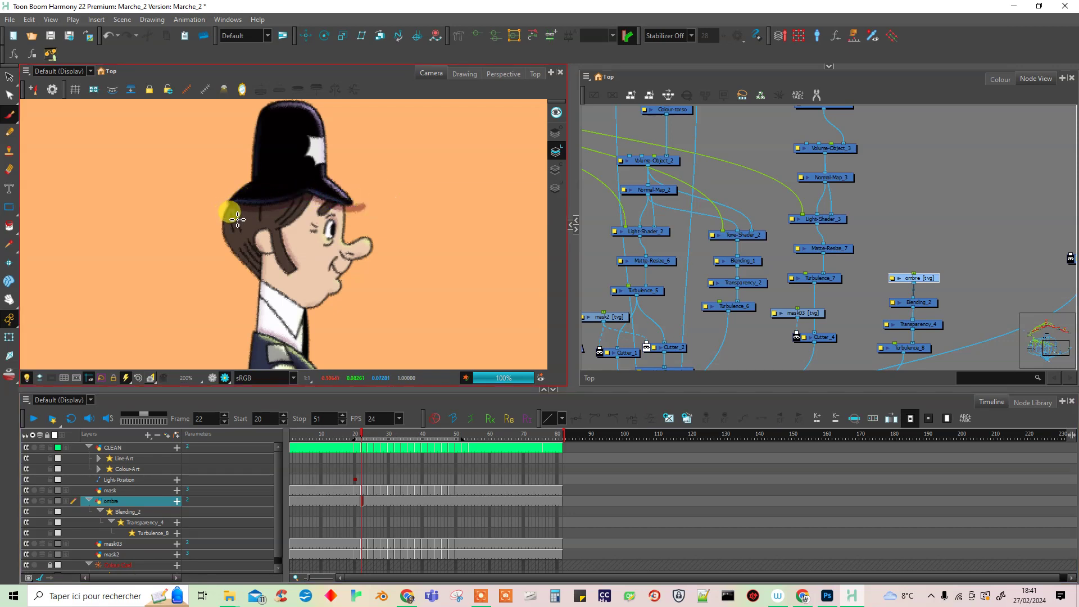
{"action": "mouse_move", "coordinate": [237, 216]}
{"action": "left_mouse_down"}
{"action": "mouse_move", "coordinate": [230, 197]}
{"action": "mouse_move", "coordinate": [206, 253]}
{"action": "left_mouse_up"}
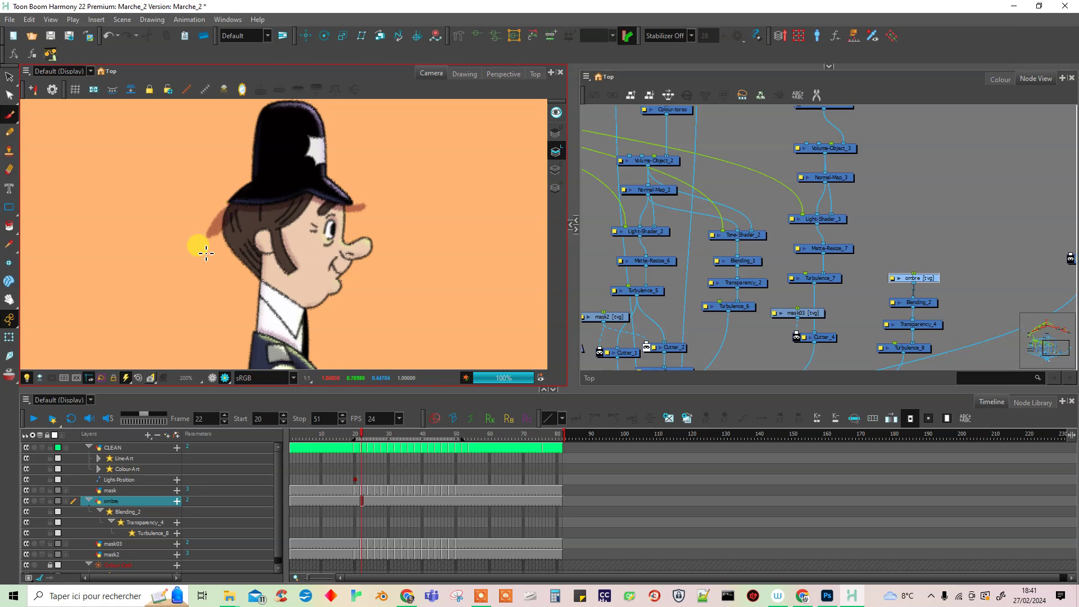
{"action": "left_click_drag", "start_coordinate": [386, 306], "coordinate": [353, 263]}
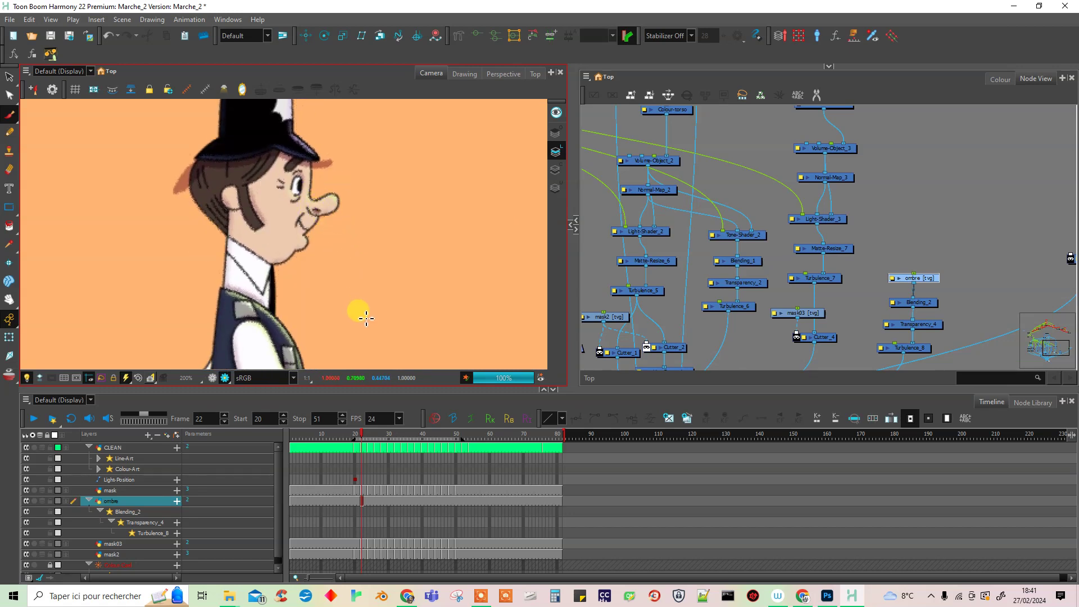
{"action": "key", "text": "ctrl+z"}
- At frame 22, paint shadows below the vest and shirt hems, between the legs, and on the rear arm beside the vest
{"action": "left_click_drag", "start_coordinate": [371, 326], "coordinate": [424, 238]}
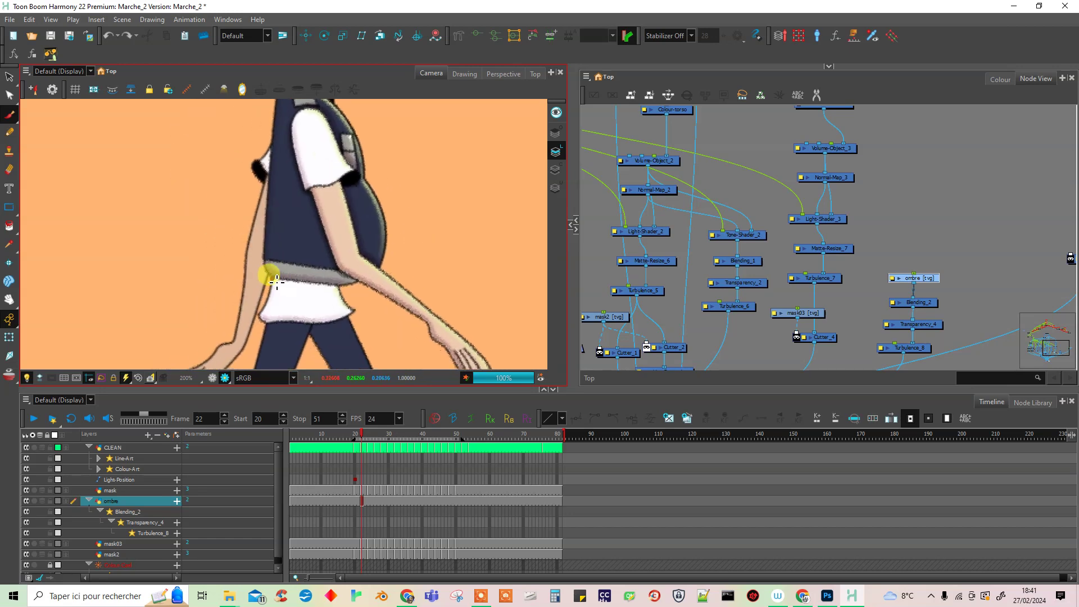
{"action": "left_click_drag", "start_coordinate": [296, 285], "coordinate": [360, 290]}
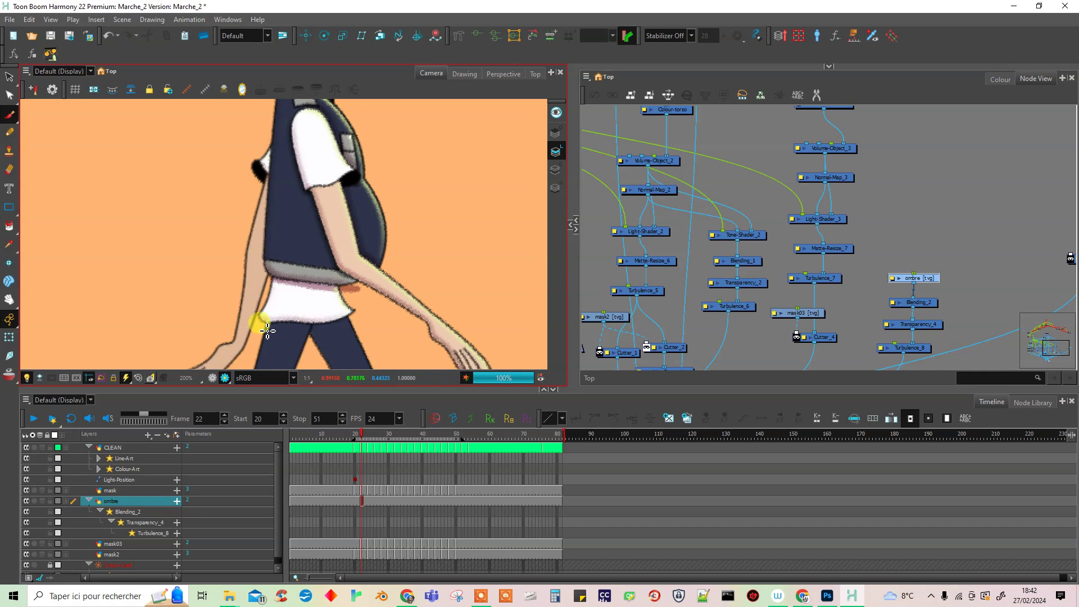
{"action": "mouse_move", "coordinate": [282, 328]}
{"action": "left_mouse_down"}
{"action": "mouse_move", "coordinate": [312, 331]}
{"action": "mouse_move", "coordinate": [373, 304]}
{"action": "mouse_move", "coordinate": [348, 308]}
{"action": "mouse_move", "coordinate": [354, 269]}
{"action": "left_mouse_up"}
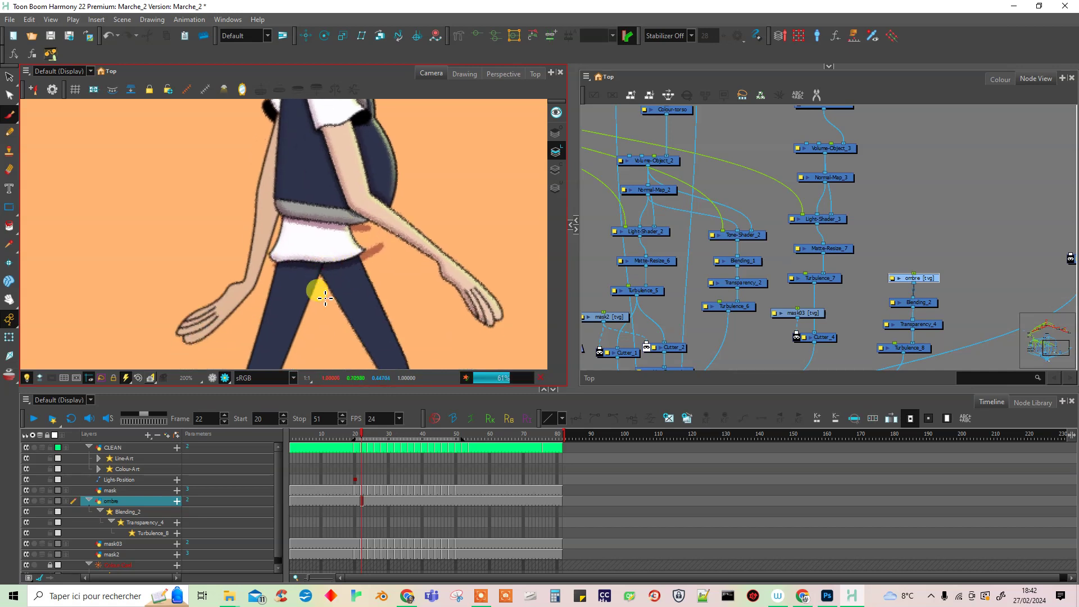
{"action": "scroll", "coordinate": [315, 286], "scroll_direction": "up", "scroll_amount": 2}
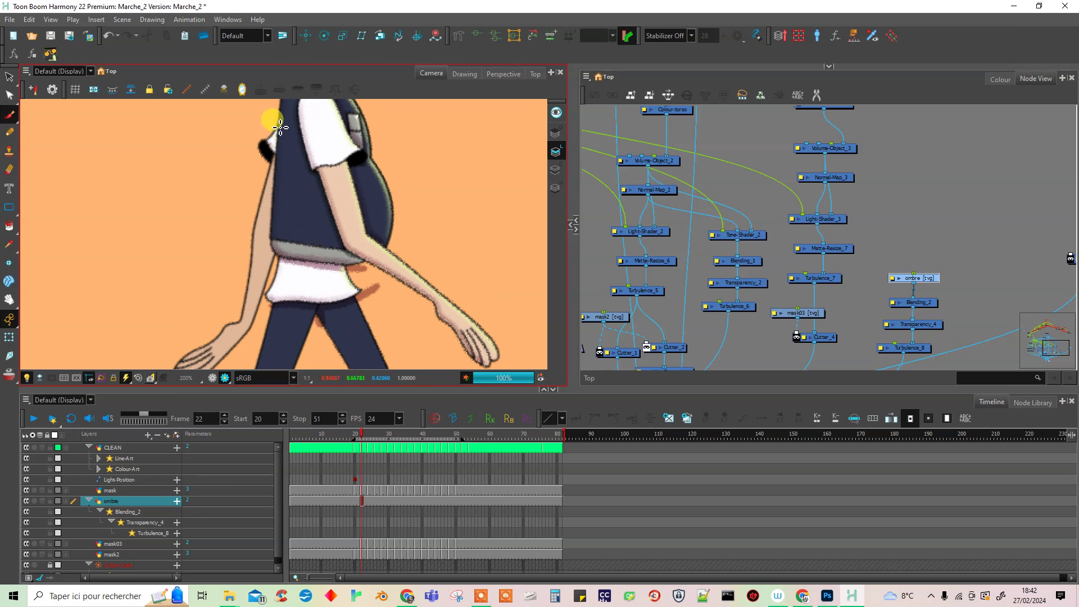
{"action": "mouse_move", "coordinate": [274, 209]}
{"action": "left_mouse_down"}
{"action": "mouse_move", "coordinate": [267, 236]}
{"action": "mouse_move", "coordinate": [284, 274]}
{"action": "left_mouse_up"}
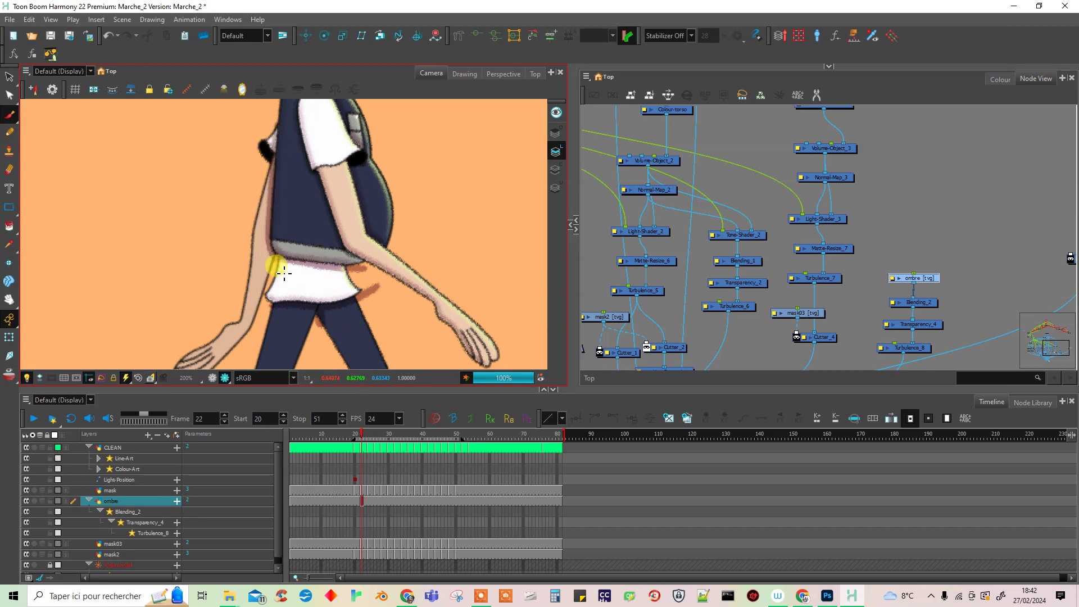
- Return to frame 20 of the ombre layer and paint the vest's shadow down the rear arm
{"action": "left_click", "coordinate": [357, 434]}
{"action": "left_click", "coordinate": [354, 500]}
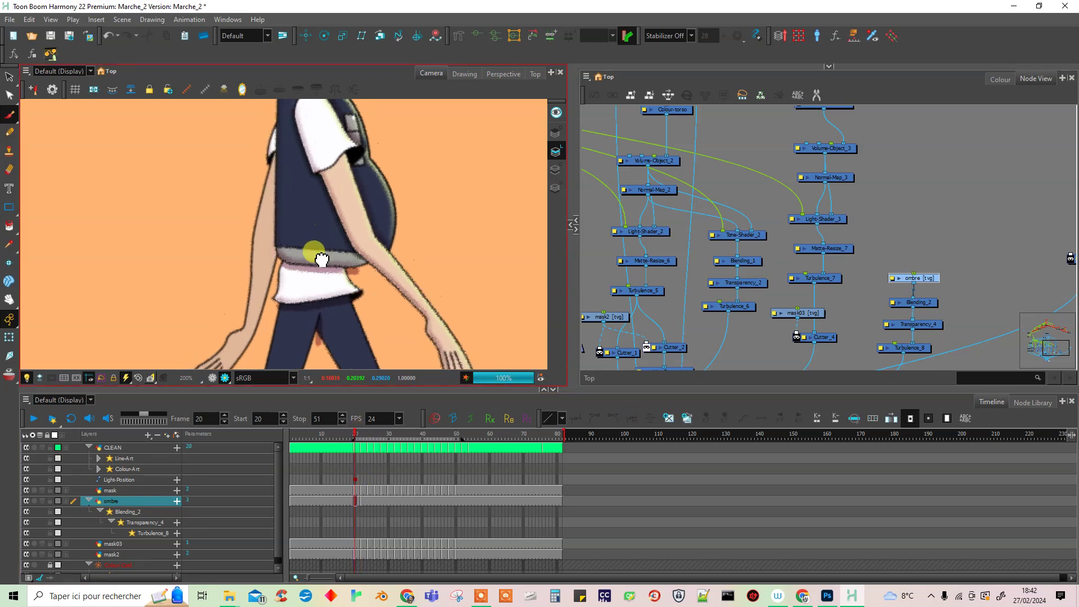
{"action": "left_click_drag", "start_coordinate": [322, 259], "coordinate": [322, 288]}
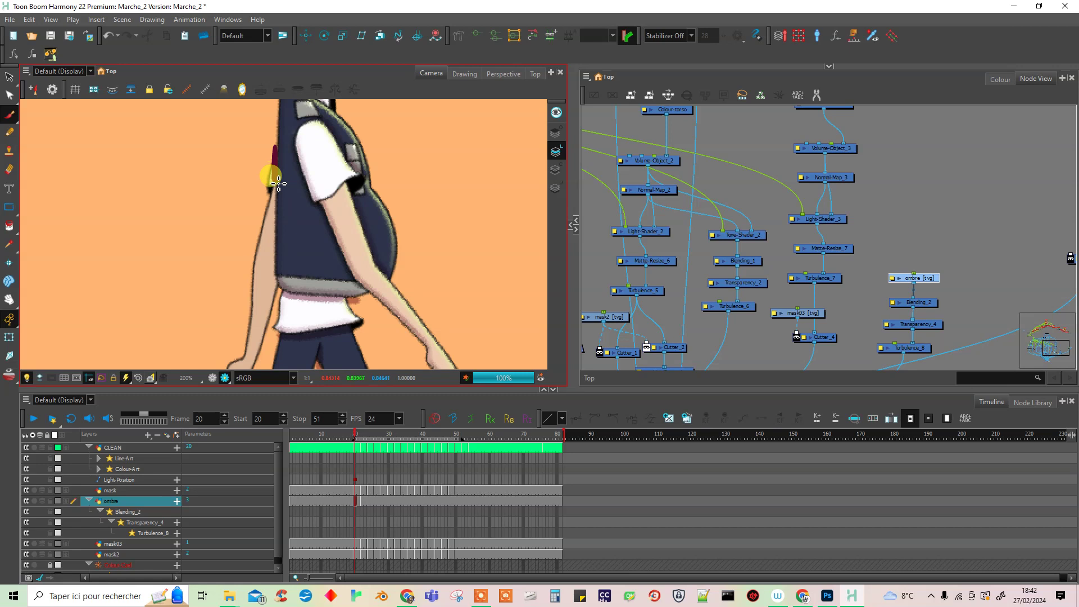
{"action": "left_click_drag", "start_coordinate": [278, 225], "coordinate": [278, 251]}
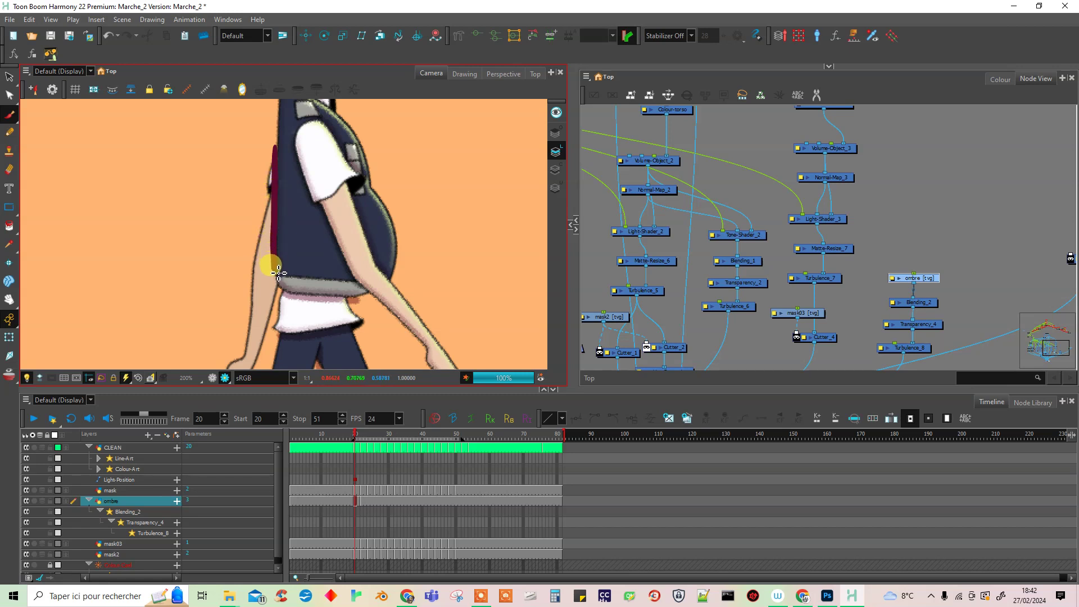
{"action": "left_click_drag", "start_coordinate": [282, 291], "coordinate": [283, 295]}
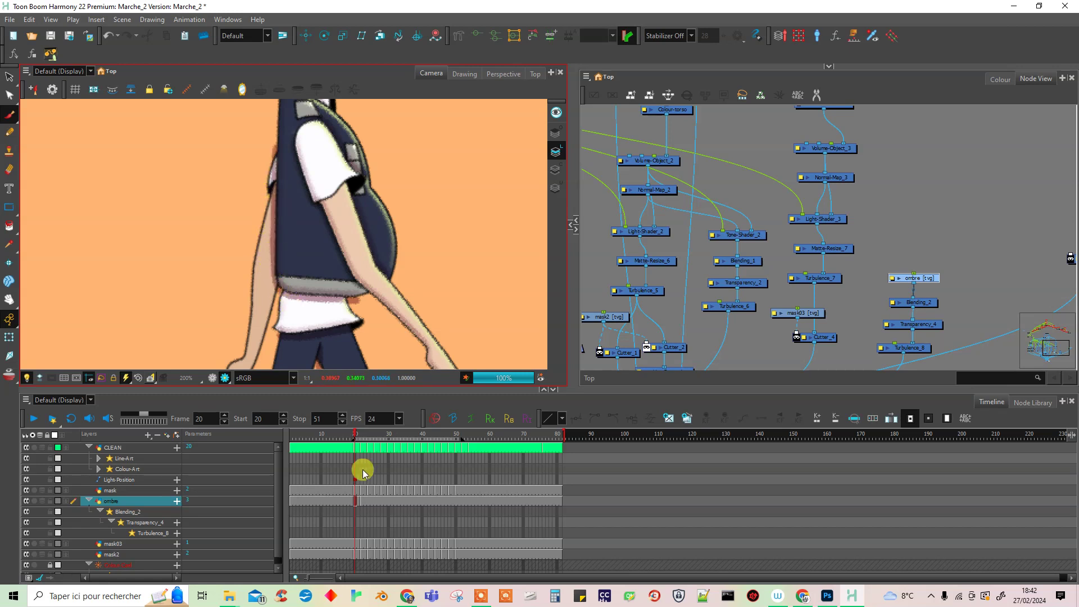
- Create an empty ombre drawing at frame 24 and paint shadows on the rear arm and below the vest and shirt hems
{"action": "left_click", "coordinate": [366, 500]}
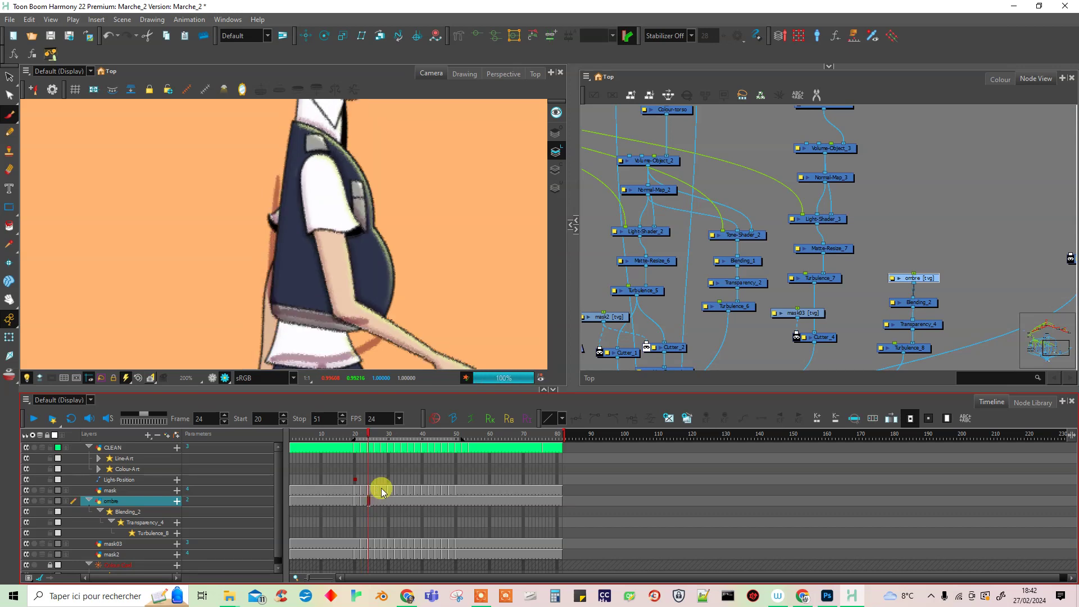
{"action": "left_click", "coordinate": [668, 418]}
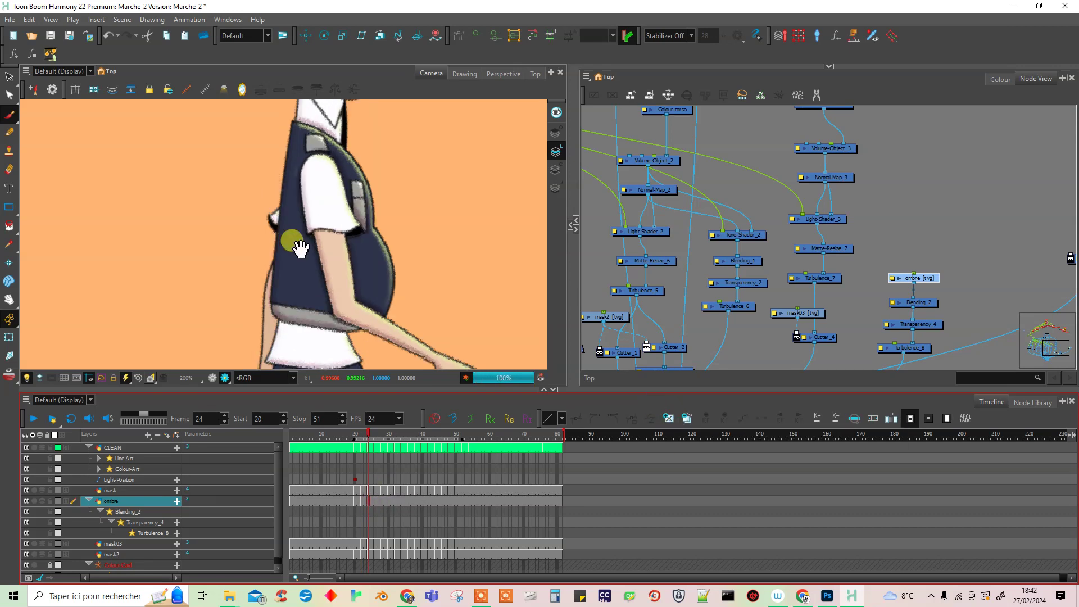
{"action": "left_click_drag", "start_coordinate": [282, 205], "coordinate": [286, 158]}
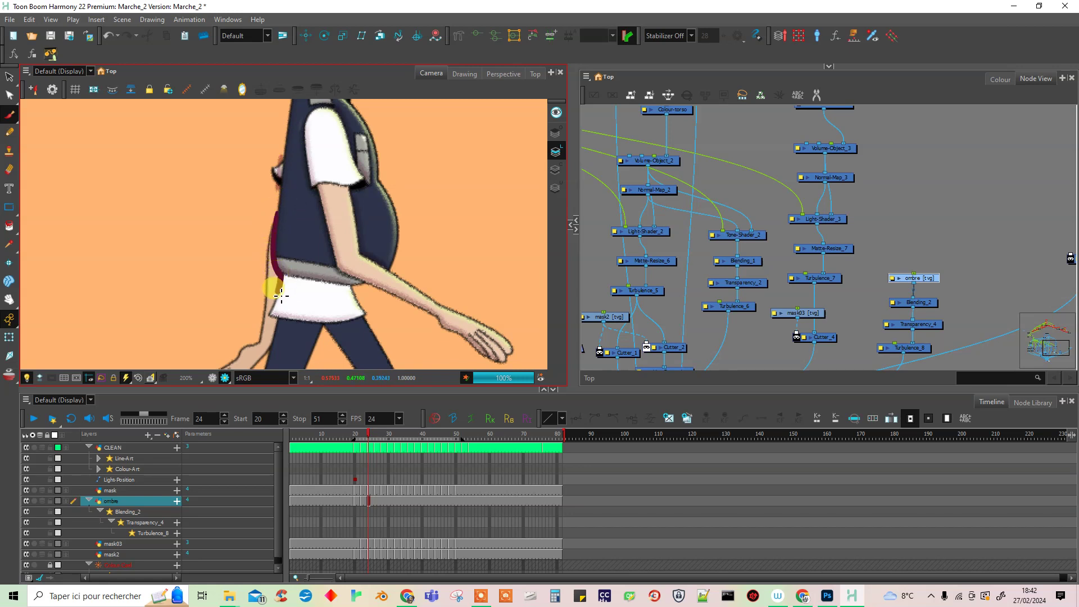
{"action": "left_click_drag", "start_coordinate": [279, 330], "coordinate": [268, 363]}
{"action": "left_click_drag", "start_coordinate": [357, 325], "coordinate": [385, 282]}
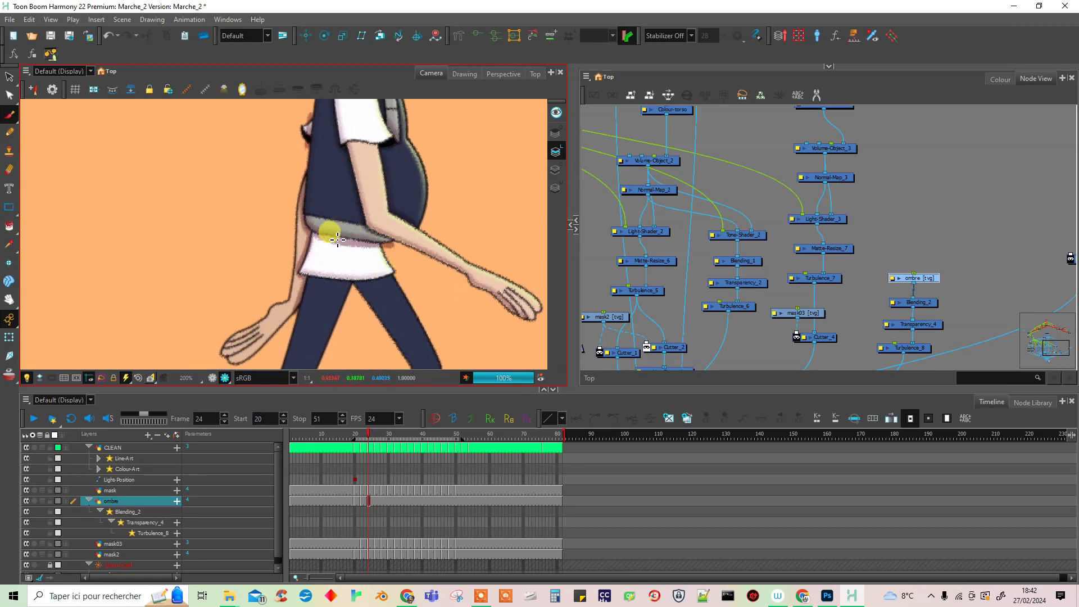
{"action": "scroll", "coordinate": [421, 260], "scroll_direction": "down", "scroll_amount": 1}
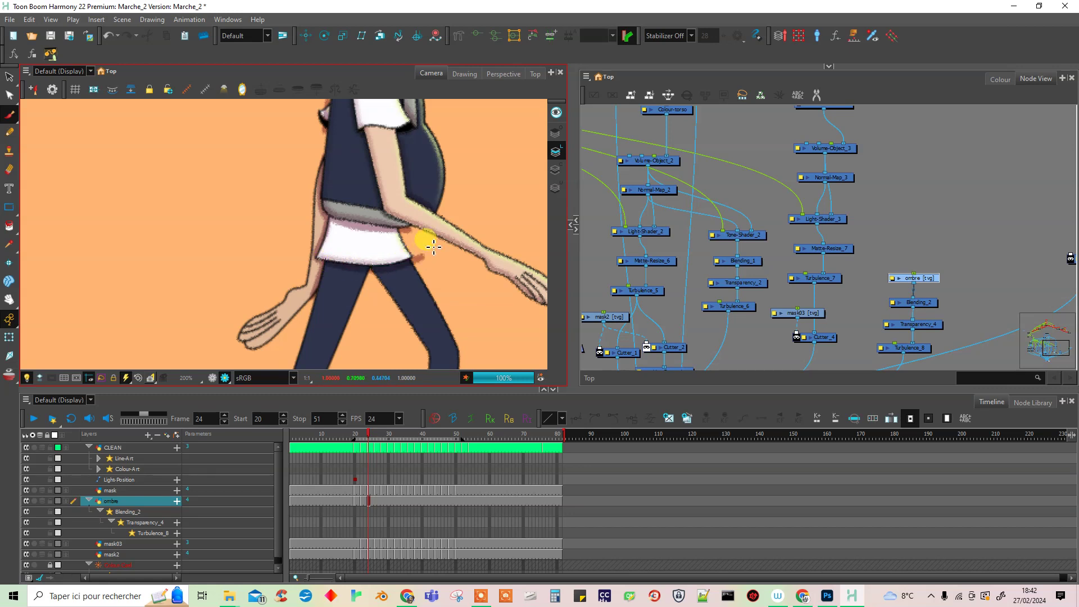
- Create an empty ombre drawing at frame 26 and paint shadows below the shirt hem and on the rear hand beside the leg
{"action": "left_click", "coordinate": [376, 500]}
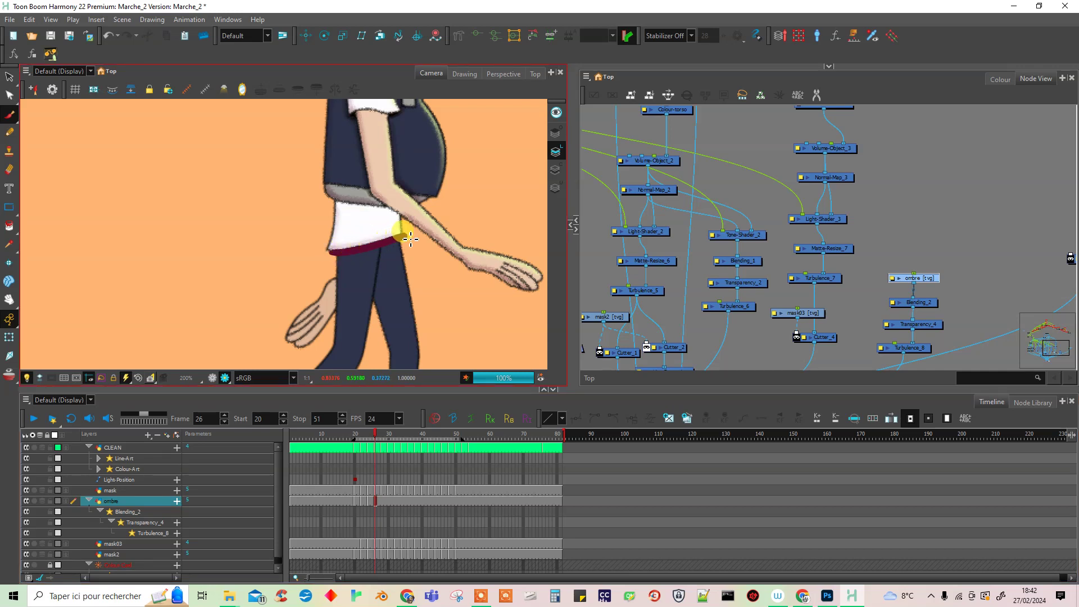
{"action": "left_click_drag", "start_coordinate": [359, 211], "coordinate": [417, 232]}
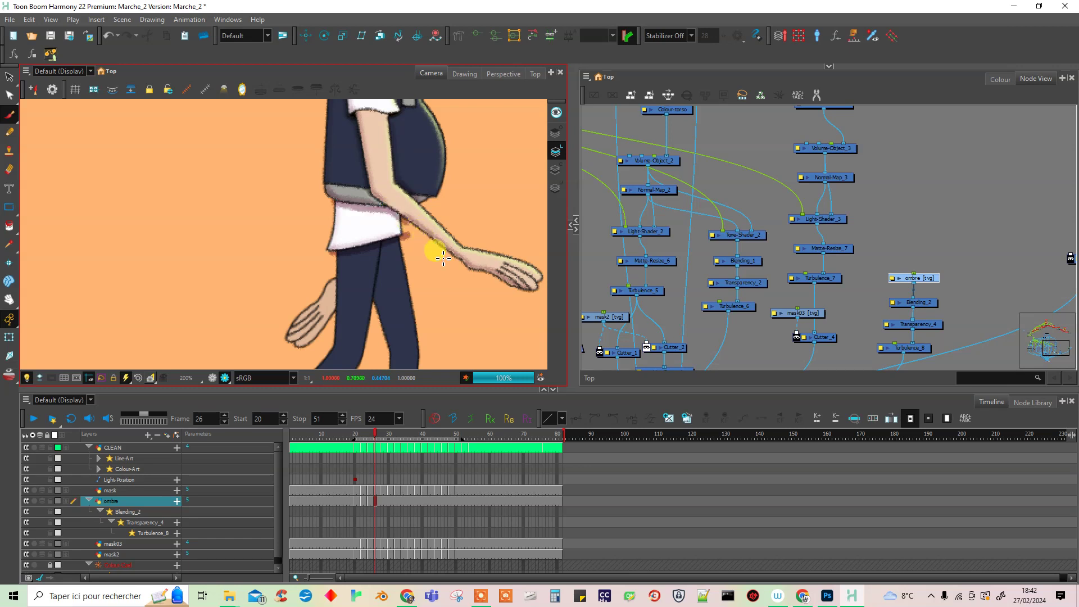
{"action": "right_click", "coordinate": [334, 348]}
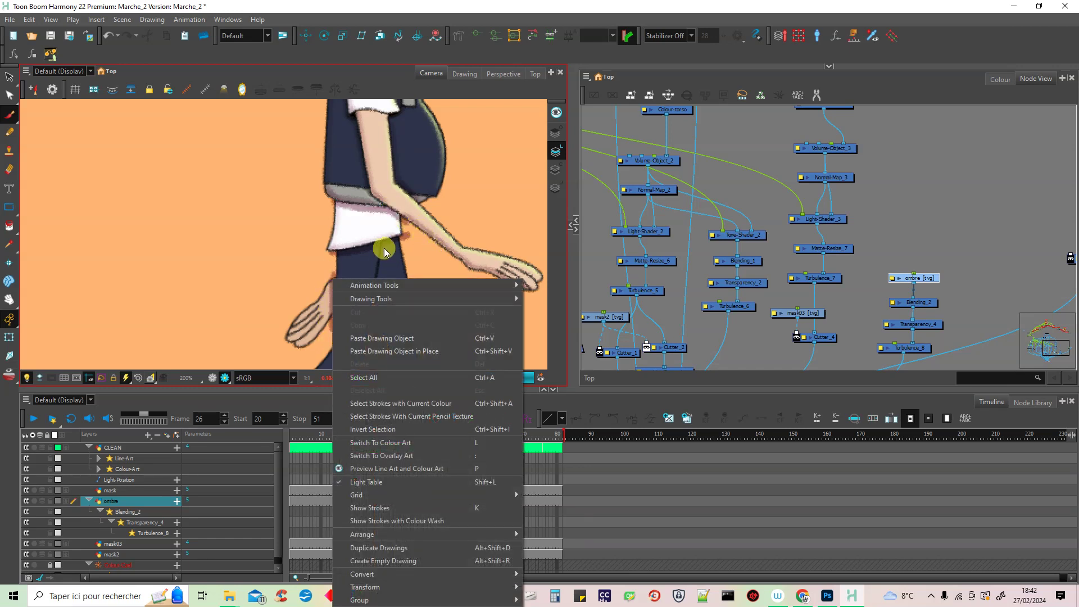
{"action": "left_click", "coordinate": [559, 221]}
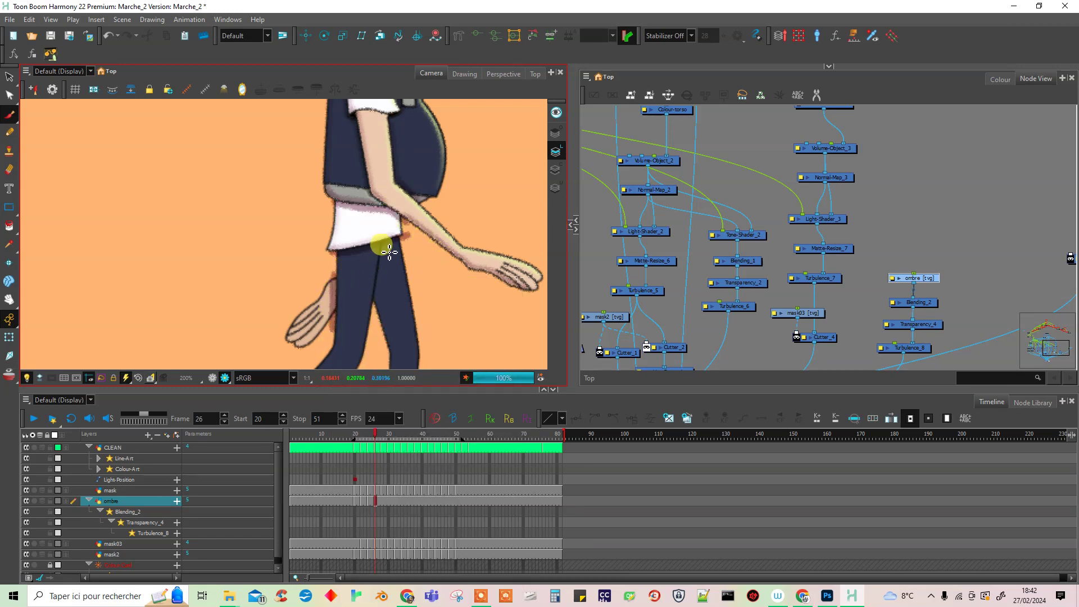
{"action": "mouse_move", "coordinate": [399, 245]}
{"action": "left_mouse_down"}
{"action": "mouse_move", "coordinate": [378, 264]}
{"action": "mouse_move", "coordinate": [369, 302]}
{"action": "mouse_move", "coordinate": [378, 248]}
{"action": "mouse_move", "coordinate": [393, 246]}
{"action": "left_mouse_up"}
- Paint the shadow under the helmet brim and over the back of the hair at frame 26, and likewise at frame 24
{"action": "scroll", "coordinate": [396, 253], "scroll_direction": "up", "scroll_amount": 10}
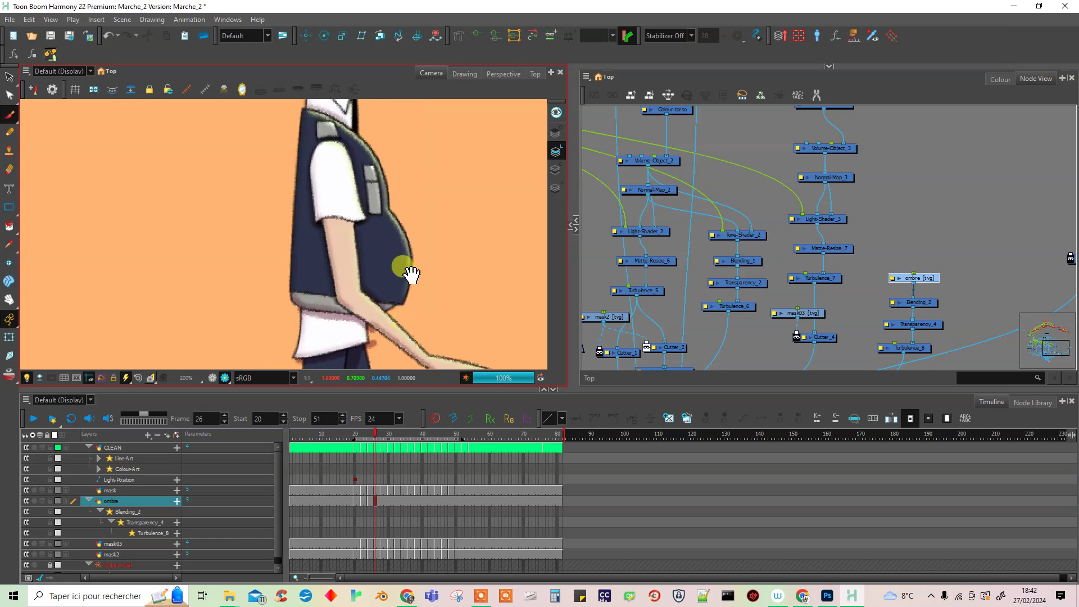
{"action": "mouse_move", "coordinate": [323, 270]}
{"action": "left_mouse_down"}
{"action": "mouse_move", "coordinate": [393, 260]}
{"action": "mouse_move", "coordinate": [439, 273]}
{"action": "left_mouse_up"}
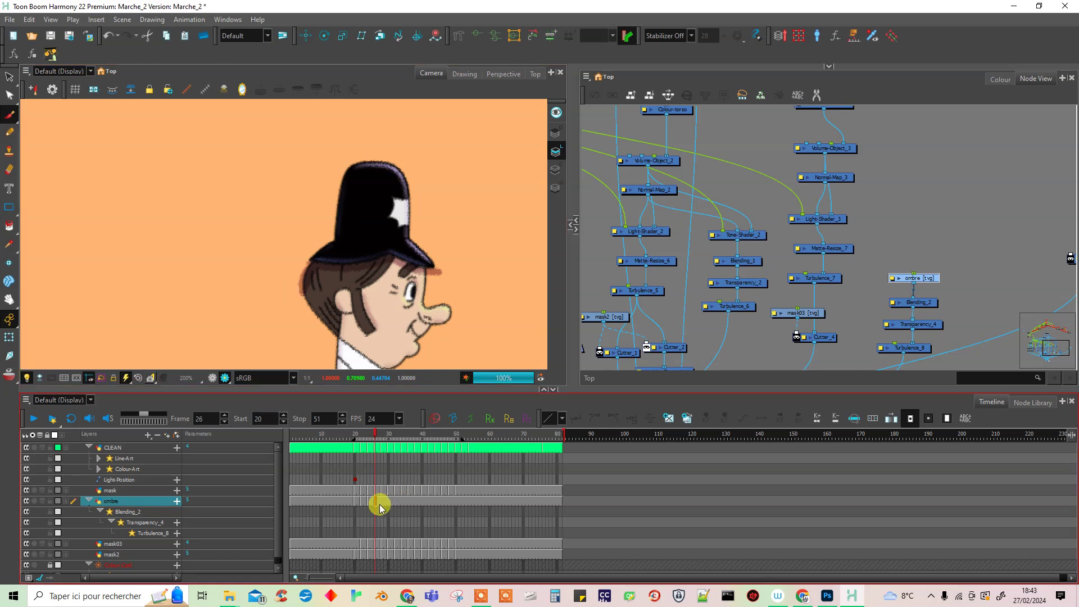
{"action": "left_click", "coordinate": [368, 501]}
{"action": "mouse_move", "coordinate": [332, 286]}
{"action": "left_mouse_down"}
{"action": "mouse_move", "coordinate": [408, 280]}
{"action": "mouse_move", "coordinate": [438, 286]}
{"action": "left_mouse_up"}
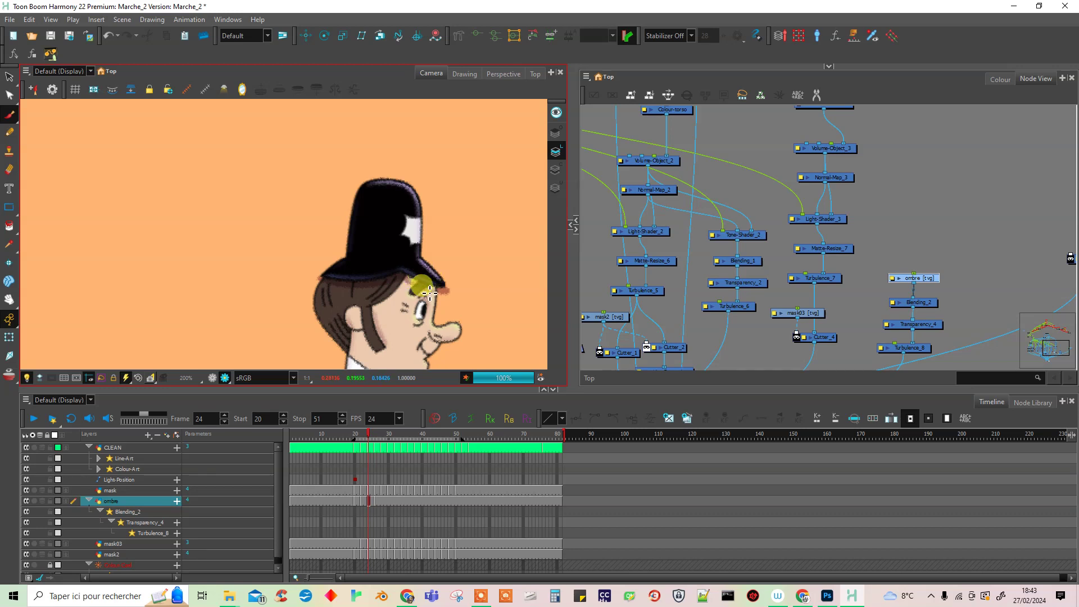
{"action": "left_click_drag", "start_coordinate": [319, 292], "coordinate": [321, 288]}
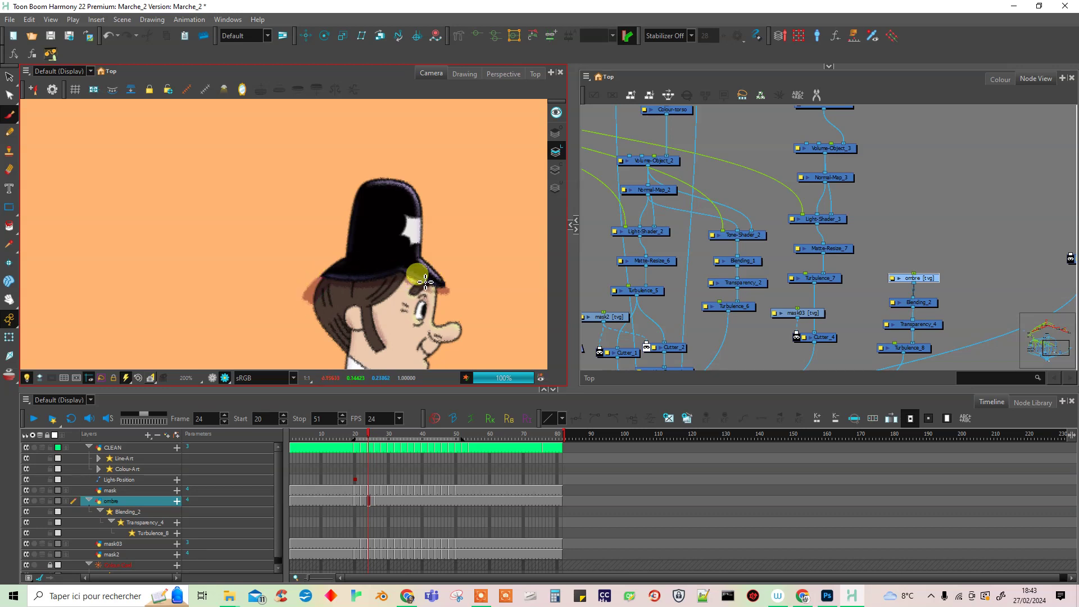
{"action": "left_click_drag", "start_coordinate": [450, 337], "coordinate": [422, 305]}
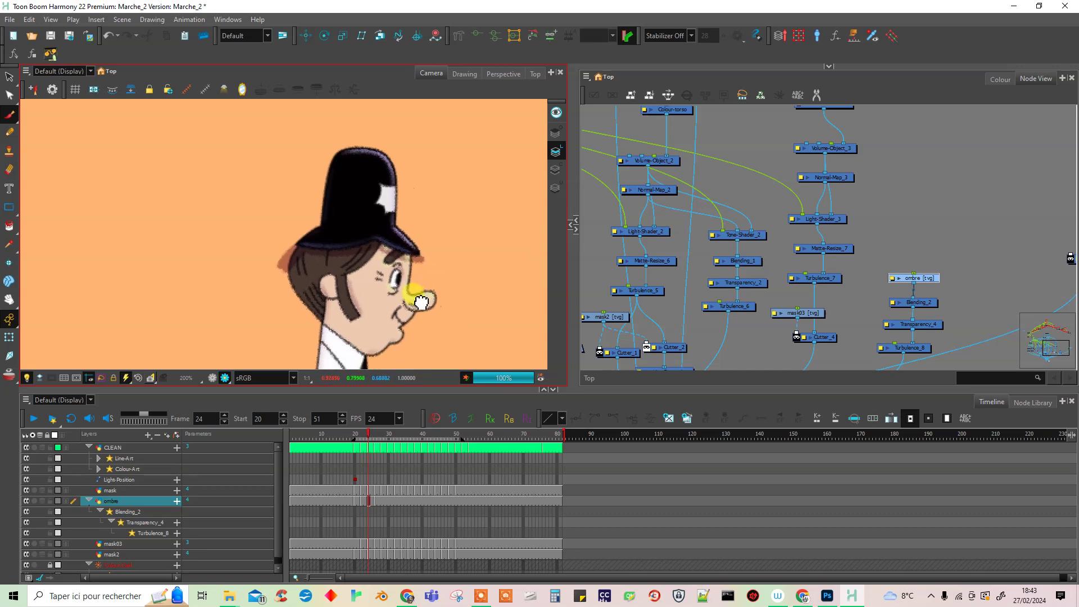
- Move the Turbulence_8 connection to another input port of the Composite node, placing the ombre layer above Light-Position and the masks
{"action": "left_click_drag", "start_coordinate": [839, 335], "coordinate": [841, 202]}
{"action": "mouse_move", "coordinate": [783, 285]}
{"action": "left_mouse_down"}
{"action": "mouse_move", "coordinate": [792, 275]}
{"action": "mouse_move", "coordinate": [787, 284]}
{"action": "left_mouse_up"}
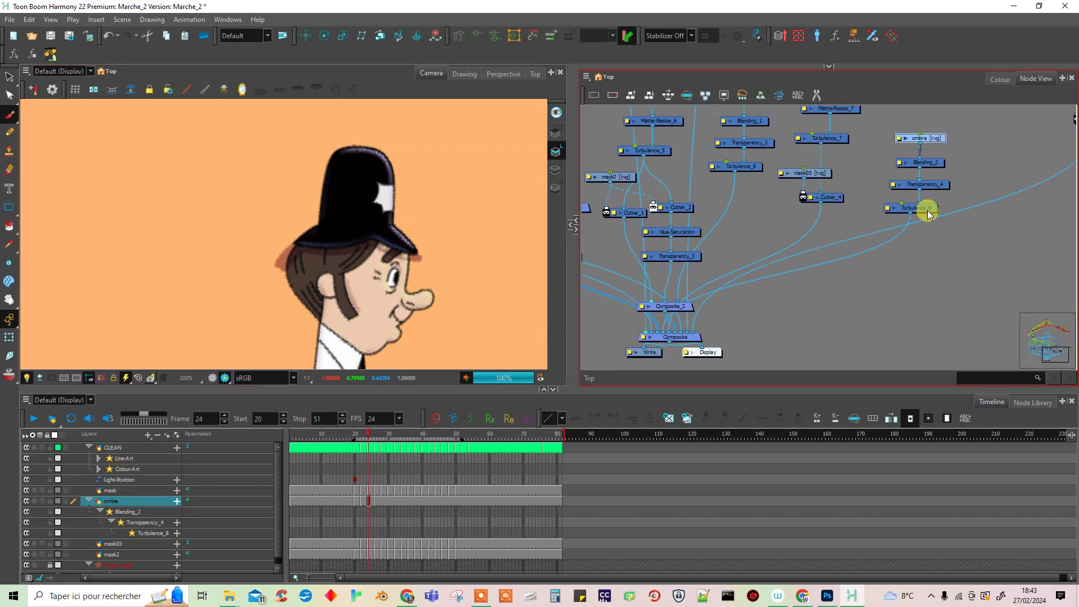
{"action": "left_click", "coordinate": [916, 208]}
{"action": "left_click_drag", "start_coordinate": [663, 332], "coordinate": [649, 332]}
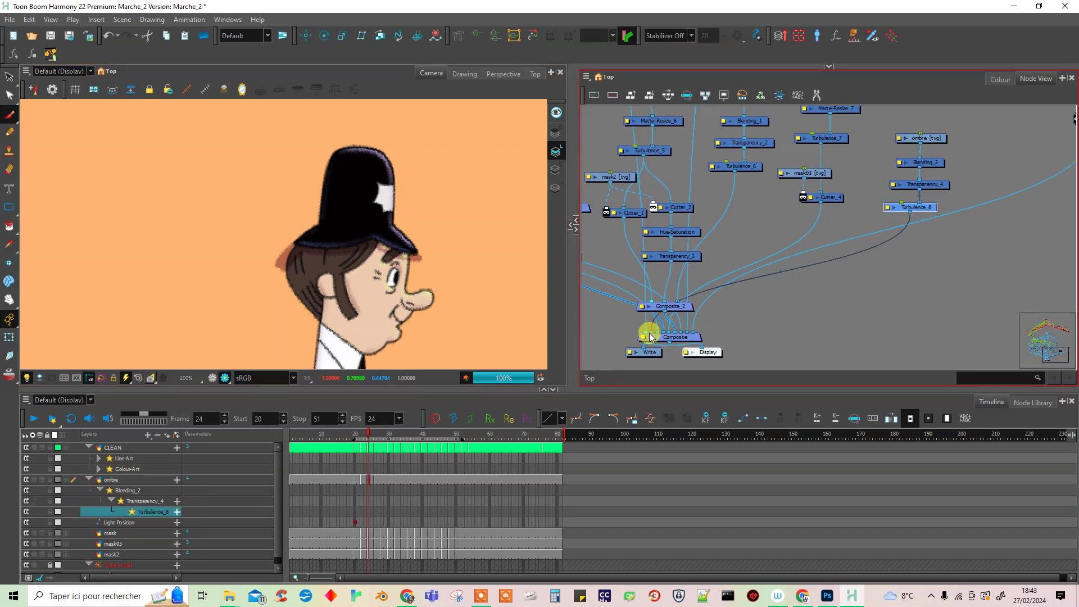
- Create an empty ombre drawing at frame 28 and paint the shadow under the helmet brim and over the back of the hair
{"action": "left_click", "coordinate": [383, 482]}
{"action": "left_click", "coordinate": [378, 484]}
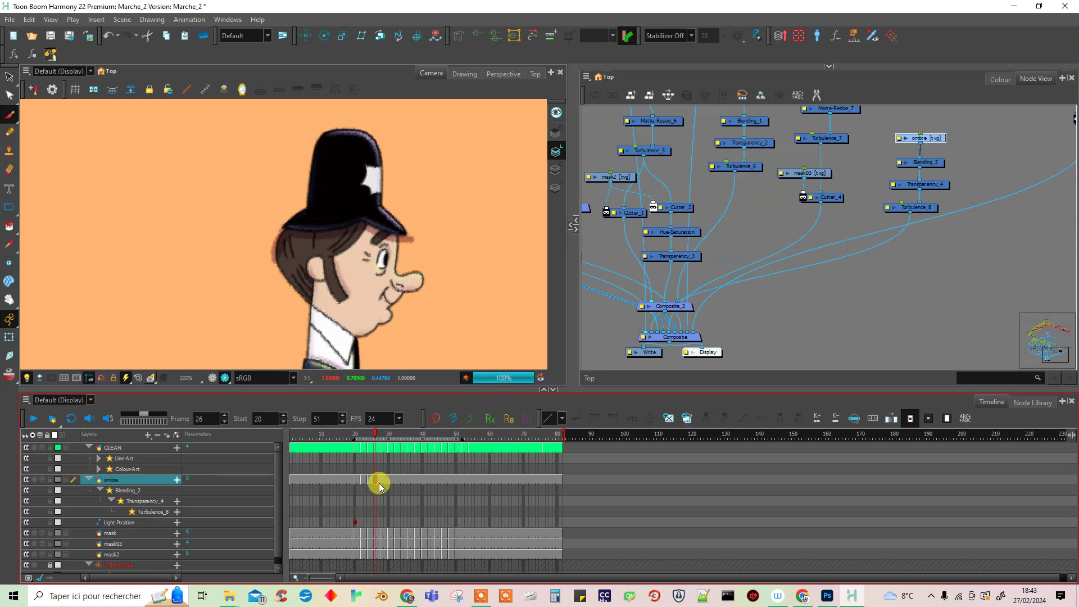
{"action": "left_click", "coordinate": [382, 482]}
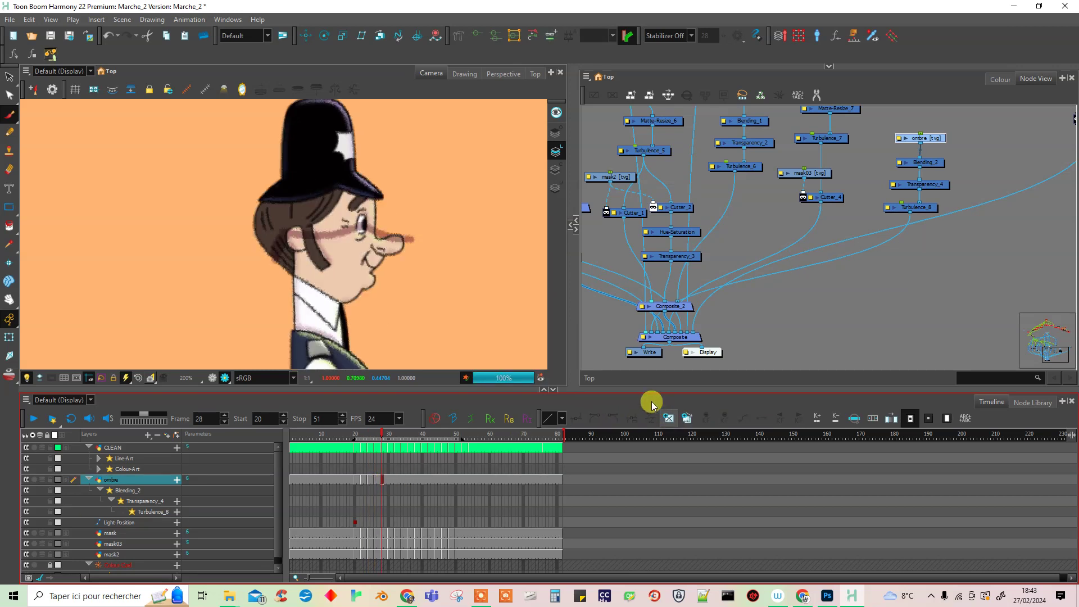
{"action": "left_click", "coordinate": [278, 200]}
{"action": "mouse_move", "coordinate": [282, 203]}
{"action": "left_mouse_down"}
{"action": "mouse_move", "coordinate": [343, 196]}
{"action": "mouse_move", "coordinate": [387, 205]}
{"action": "mouse_move", "coordinate": [354, 200]}
{"action": "left_mouse_up"}
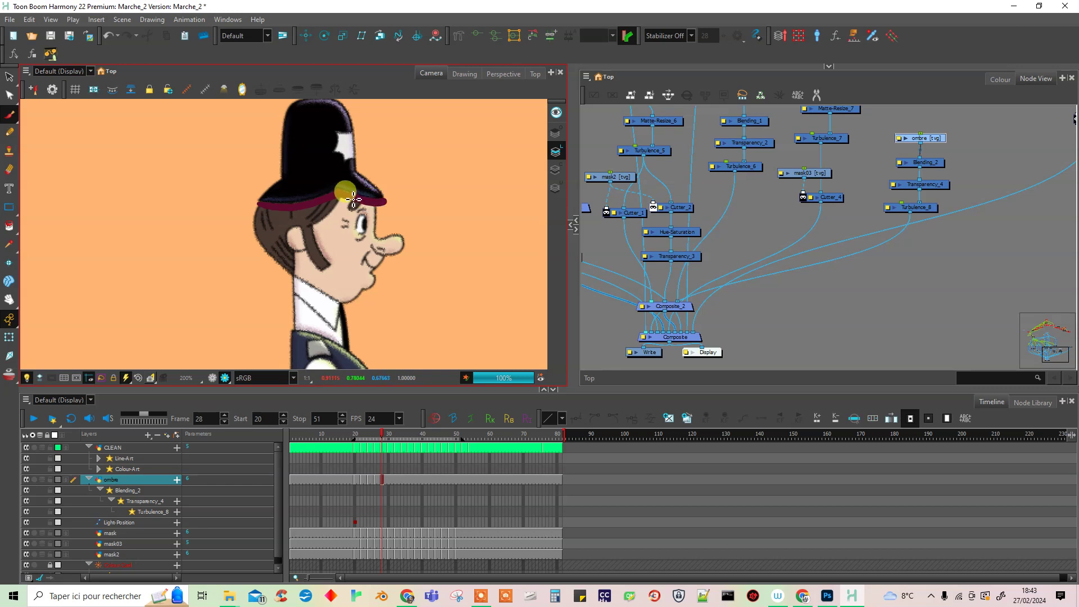
{"action": "left_click_drag", "start_coordinate": [266, 232], "coordinate": [268, 231]}
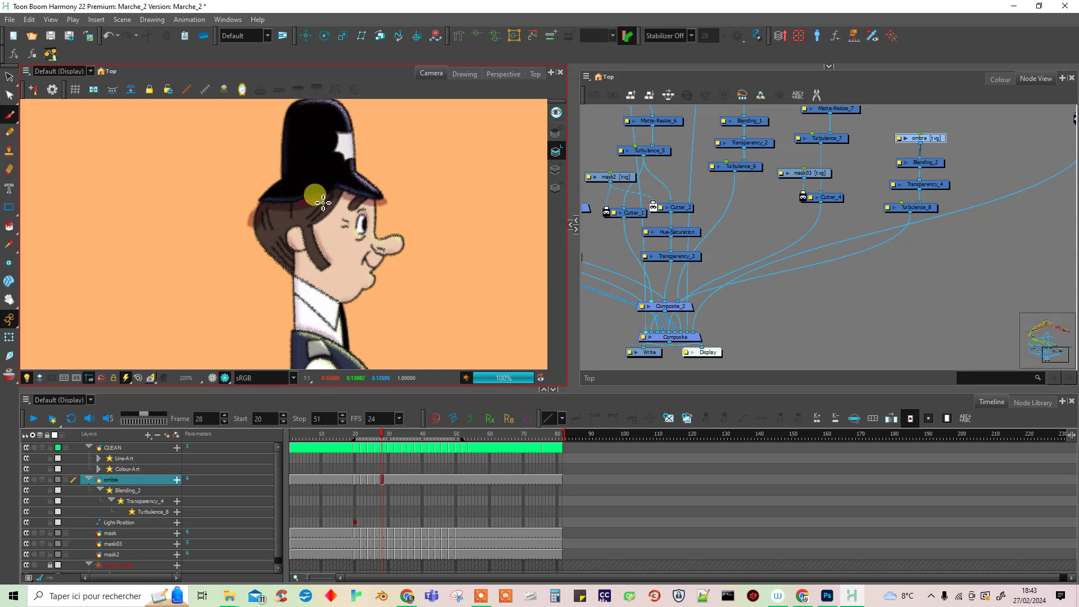
- At frame 28, paint the vest's shadow on the shirt and the front arm's shadow along the shirt and trousers
{"action": "mouse_move", "coordinate": [399, 312]}
{"action": "left_mouse_down"}
{"action": "mouse_move", "coordinate": [407, 175]}
{"action": "mouse_move", "coordinate": [366, 227]}
{"action": "mouse_move", "coordinate": [357, 189]}
{"action": "left_mouse_up"}
{"action": "left_click_drag", "start_coordinate": [369, 245], "coordinate": [383, 252]}
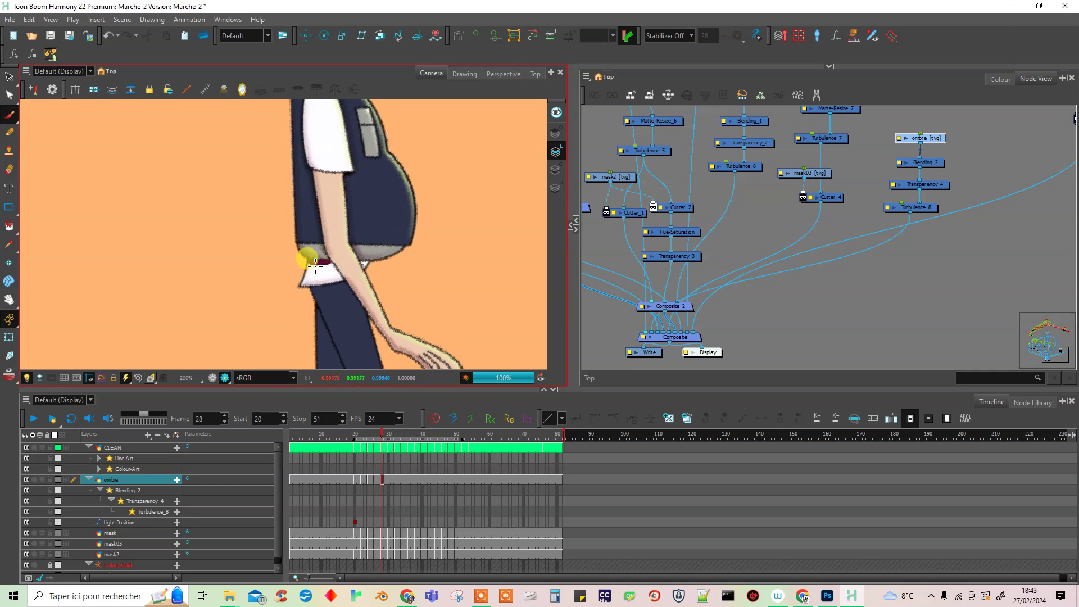
{"action": "left_click_drag", "start_coordinate": [315, 264], "coordinate": [340, 268]}
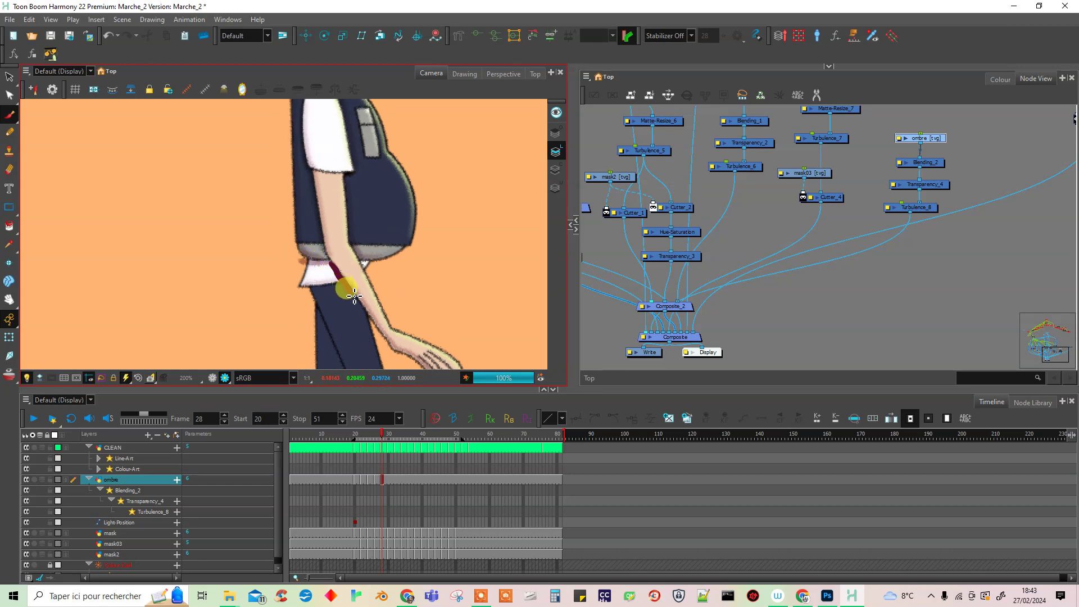
{"action": "mouse_move", "coordinate": [367, 316]}
{"action": "left_mouse_down"}
{"action": "mouse_move", "coordinate": [382, 318]}
{"action": "mouse_move", "coordinate": [309, 182]}
{"action": "left_mouse_up"}
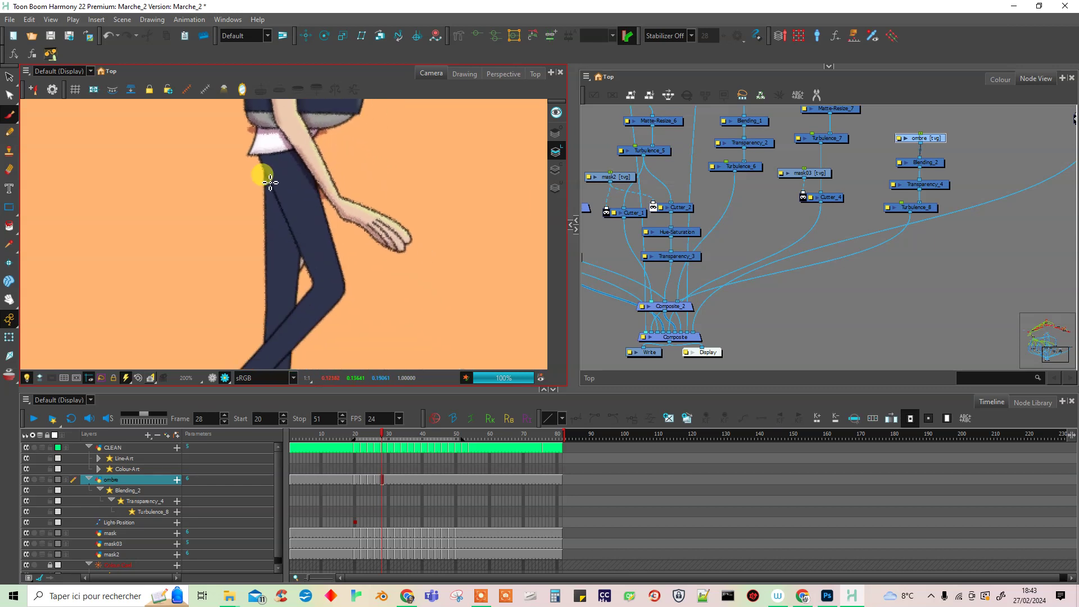
- At frame 28, undo the stray strokes and paint the front leg's shadow down the rear leg's thigh and calf
{"action": "right_click", "coordinate": [281, 210]}
{"action": "left_click", "coordinate": [265, 180]}
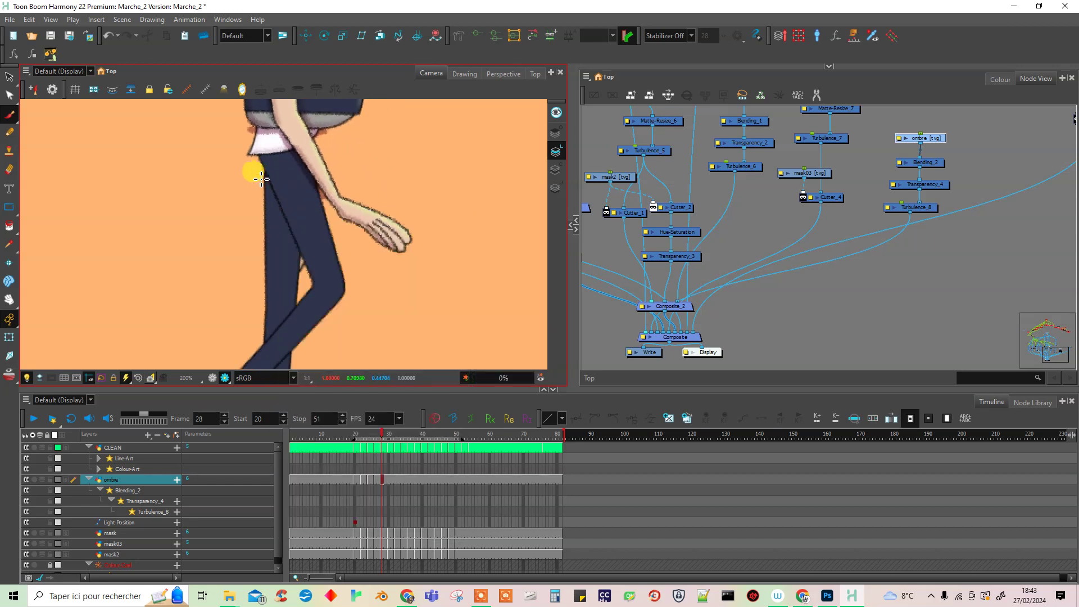
{"action": "key", "text": "ctrl+z"}
{"action": "key", "text": "ctrl+z"}
{"action": "left_click_drag", "start_coordinate": [260, 169], "coordinate": [309, 283]}
{"action": "left_click_drag", "start_coordinate": [339, 319], "coordinate": [382, 212]}
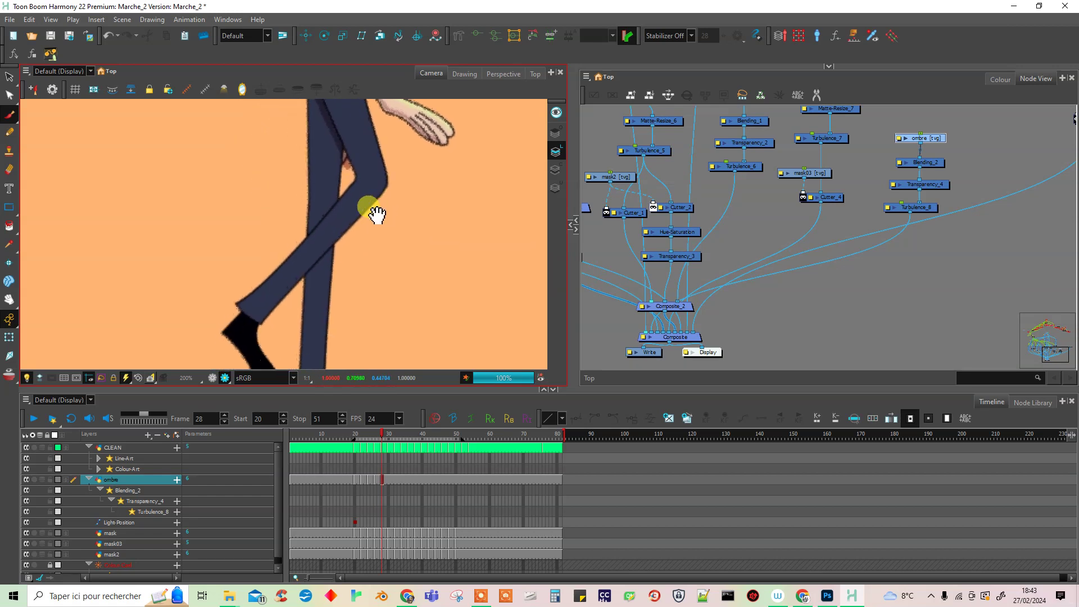
{"action": "left_click_drag", "start_coordinate": [300, 285], "coordinate": [324, 267]}
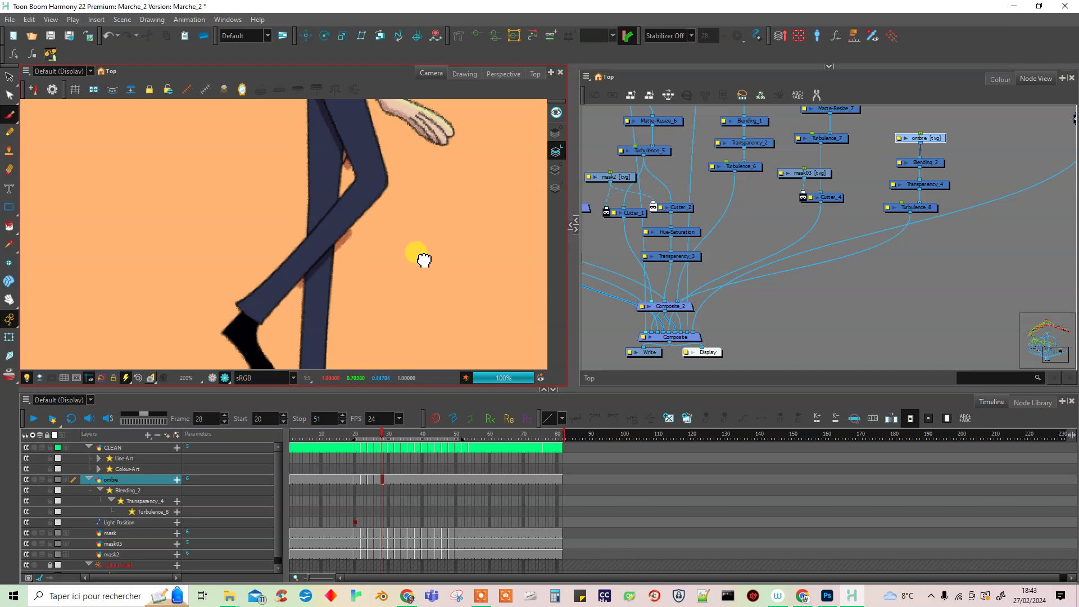
{"action": "left_click_drag", "start_coordinate": [422, 258], "coordinate": [385, 318]}
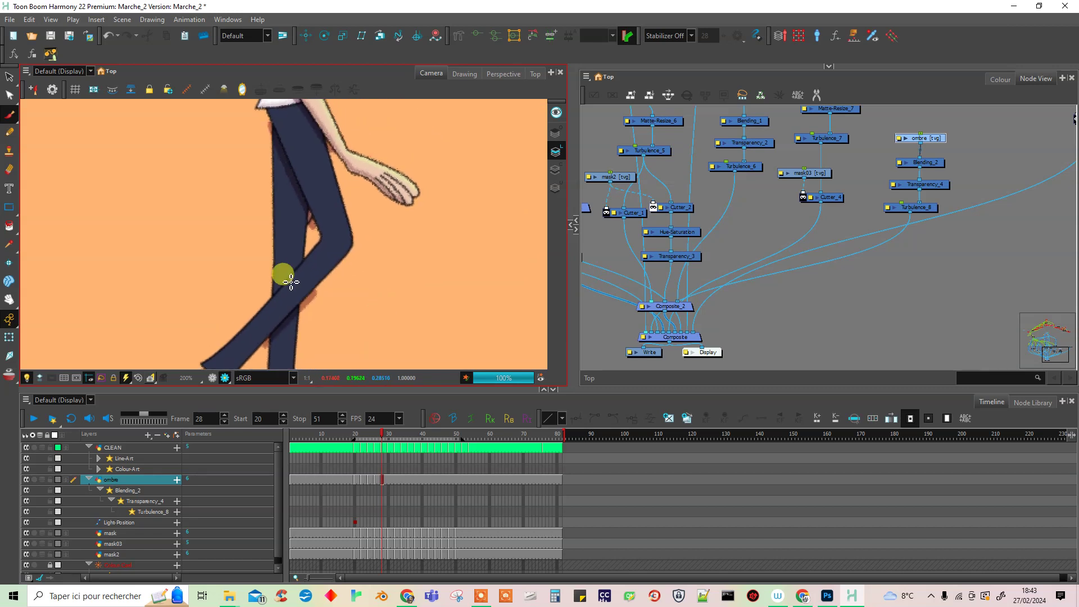
{"action": "left_click_drag", "start_coordinate": [303, 211], "coordinate": [306, 259]}
- Review the painted torso and leg shadows on the ombre layer at frames 26, 24 and 20
{"action": "left_click", "coordinate": [375, 479]}
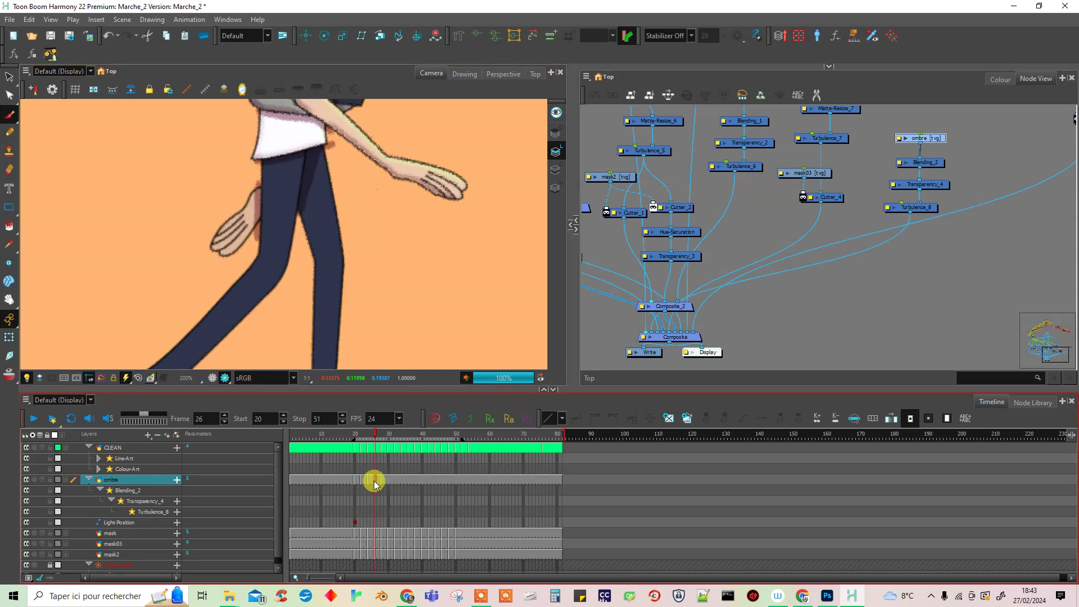
{"action": "left_click_drag", "start_coordinate": [372, 274], "coordinate": [373, 204]}
{"action": "left_click_drag", "start_coordinate": [376, 121], "coordinate": [376, 258]}
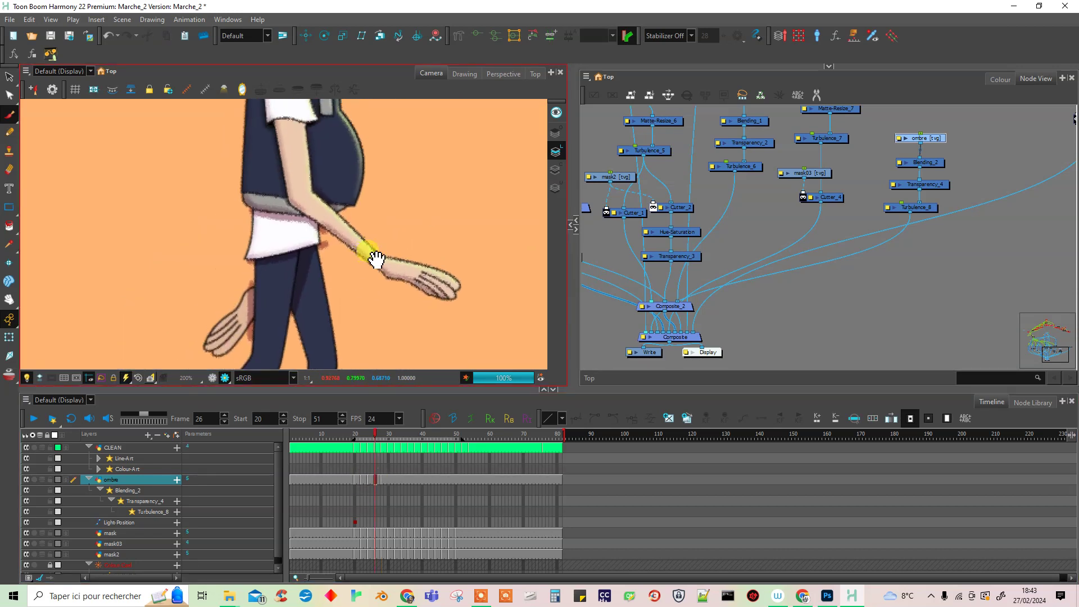
{"action": "left_click", "coordinate": [358, 479]}
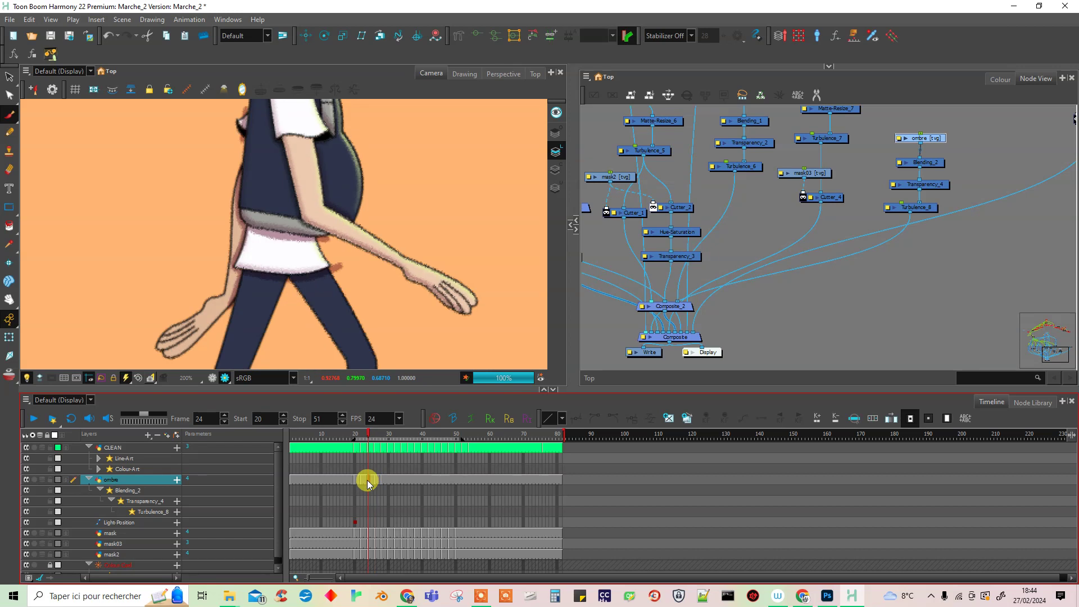
{"action": "left_click", "coordinate": [361, 475]}
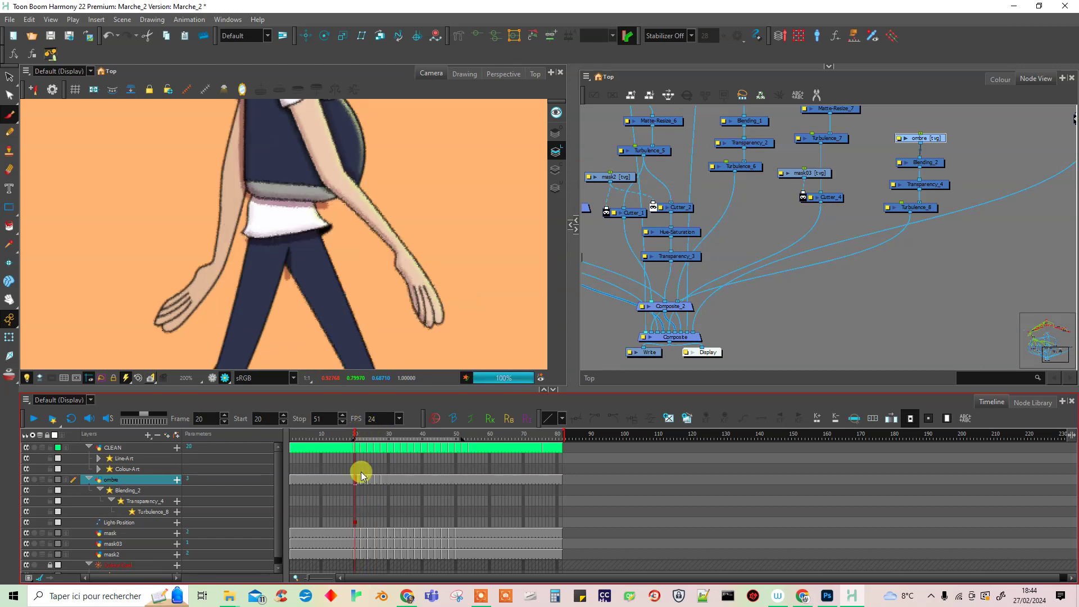
- Create an empty ombre drawing at frame 30 and paint shadows below the shirt hem, beside the front arm and on the rear thigh
{"action": "left_click_drag", "start_coordinate": [364, 480], "coordinate": [388, 479]}
{"action": "left_click", "coordinate": [669, 418]}
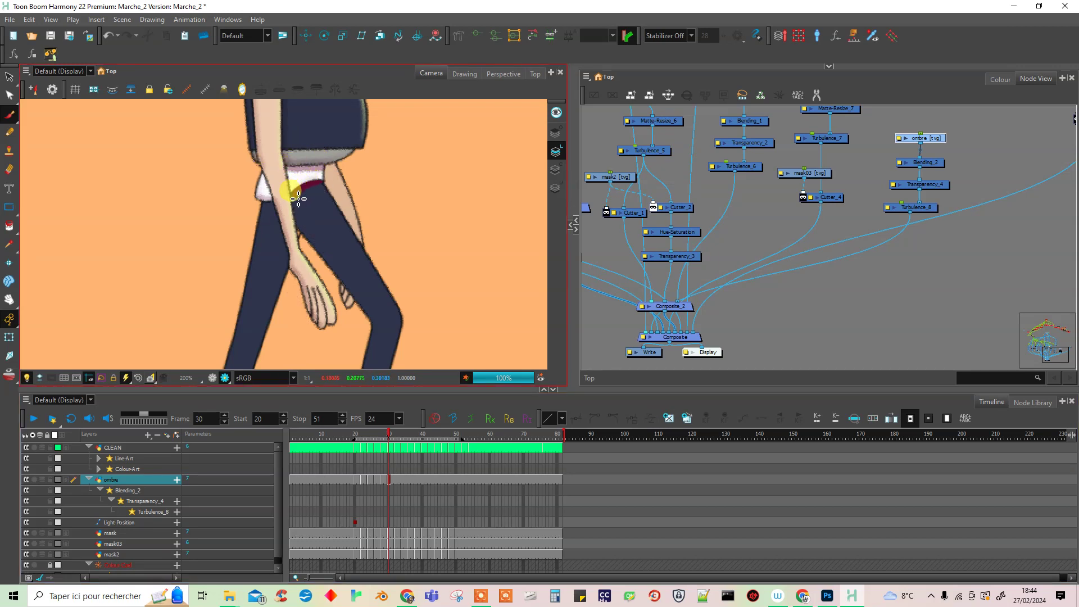
{"action": "left_click_drag", "start_coordinate": [305, 243], "coordinate": [301, 247]}
{"action": "left_click_drag", "start_coordinate": [268, 179], "coordinate": [291, 282]}
{"action": "right_click", "coordinate": [294, 278]}
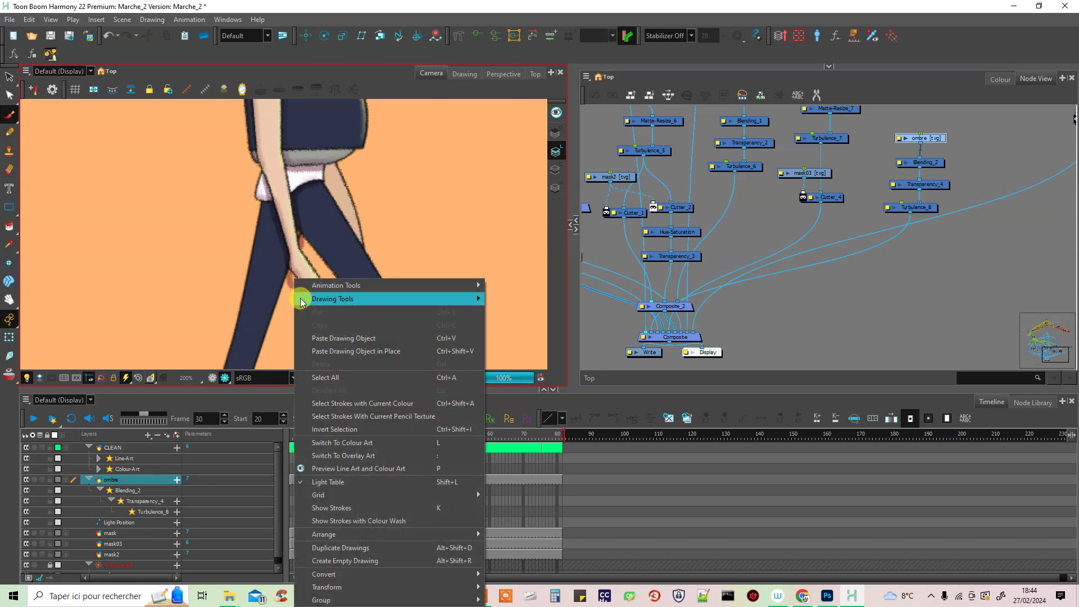
{"action": "left_click", "coordinate": [318, 185]}
{"action": "mouse_move", "coordinate": [323, 190]}
{"action": "left_mouse_down"}
{"action": "mouse_move", "coordinate": [301, 219]}
{"action": "mouse_move", "coordinate": [312, 202]}
{"action": "left_mouse_up"}
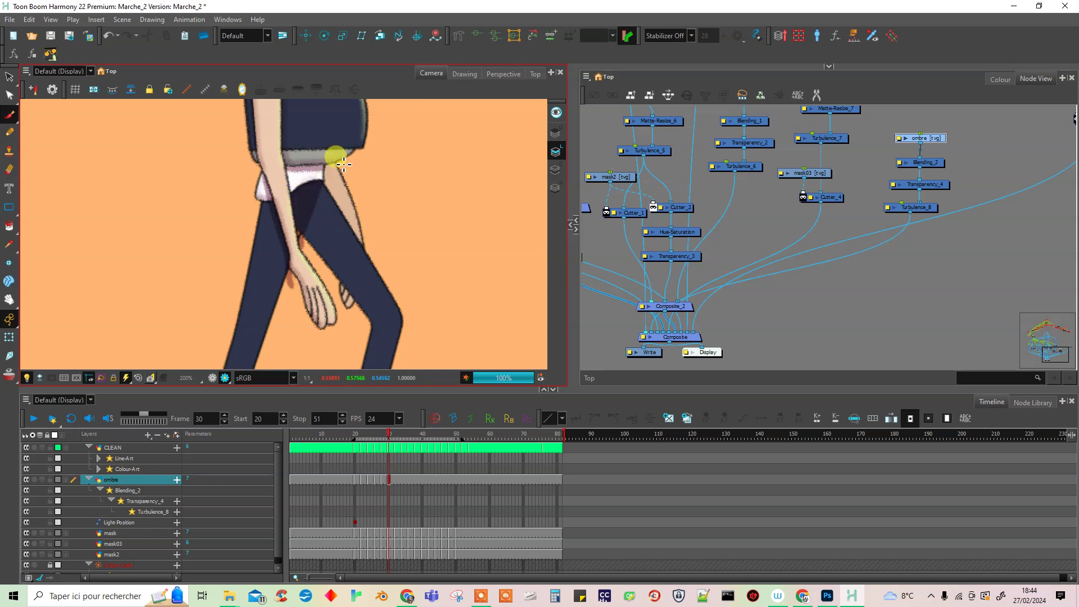
- At frame 30, paint the shadows down the rear arm and over the rear hand beside the front leg
{"action": "left_click_drag", "start_coordinate": [331, 189], "coordinate": [356, 229]}
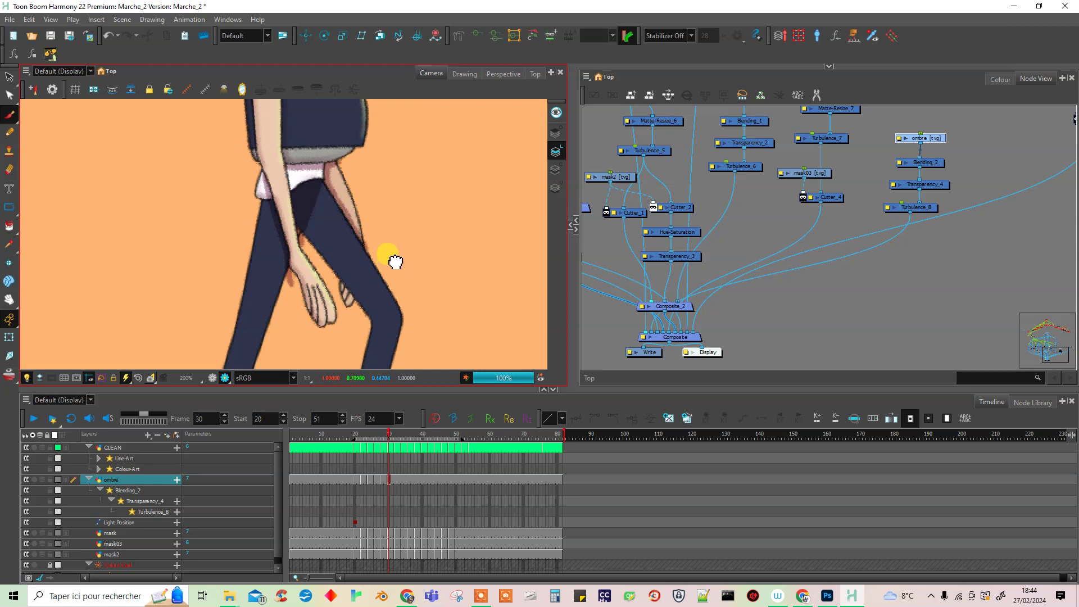
{"action": "scroll", "coordinate": [365, 252], "scroll_direction": "down", "scroll_amount": 3}
{"action": "left_click_drag", "start_coordinate": [337, 234], "coordinate": [342, 218]}
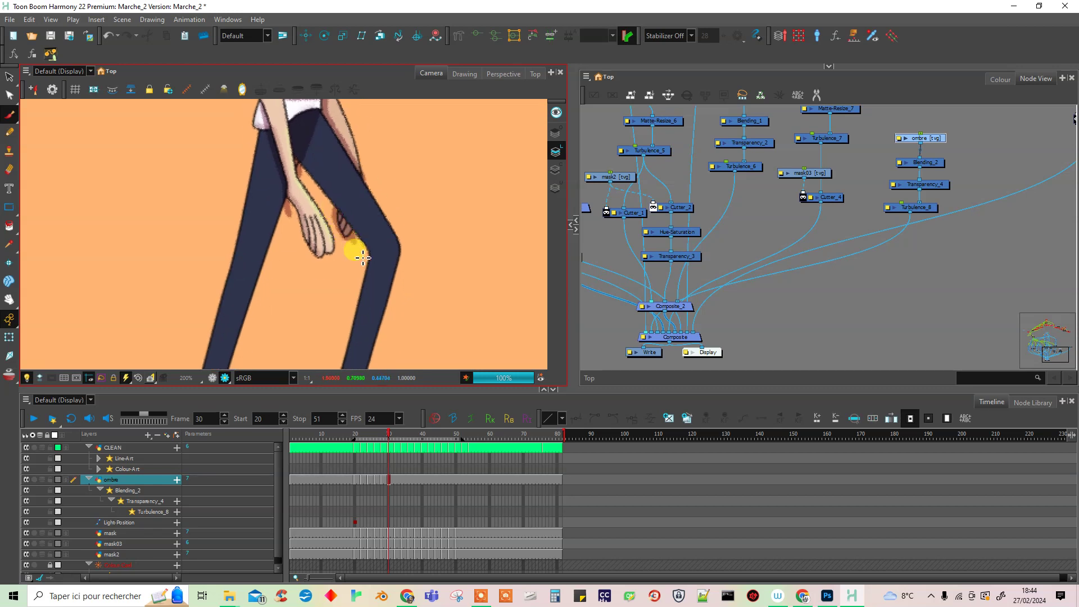
{"action": "mouse_move", "coordinate": [380, 272]}
{"action": "left_mouse_down"}
{"action": "mouse_move", "coordinate": [443, 217]}
{"action": "mouse_move", "coordinate": [409, 330]}
{"action": "left_mouse_up"}
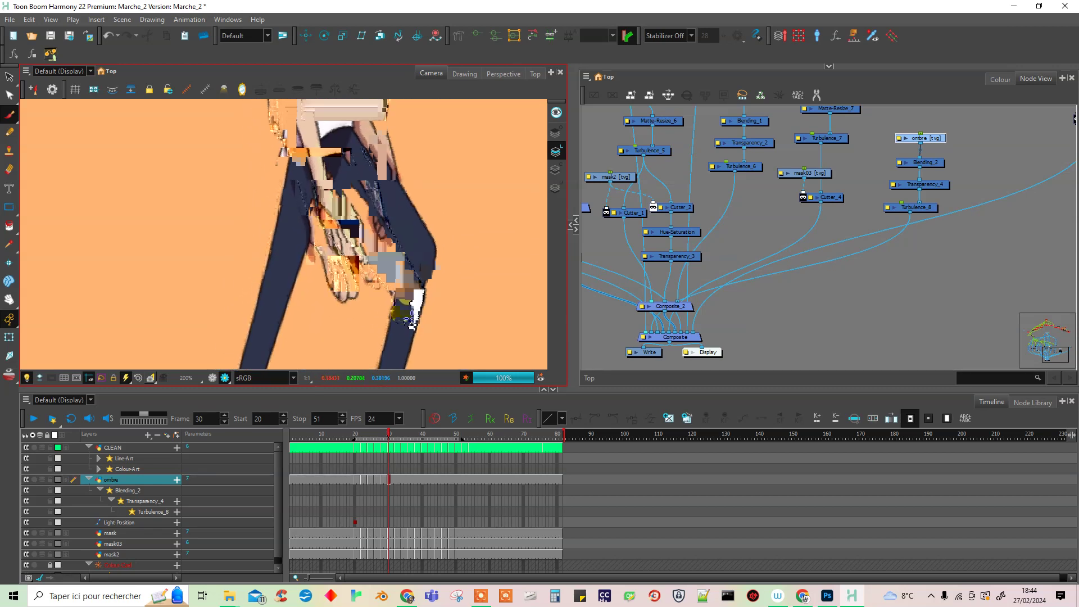
- At frame 30 on the ombre layer, paint the shirt hem's shadow across the top of the trousers
{"action": "left_click", "coordinate": [397, 486]}
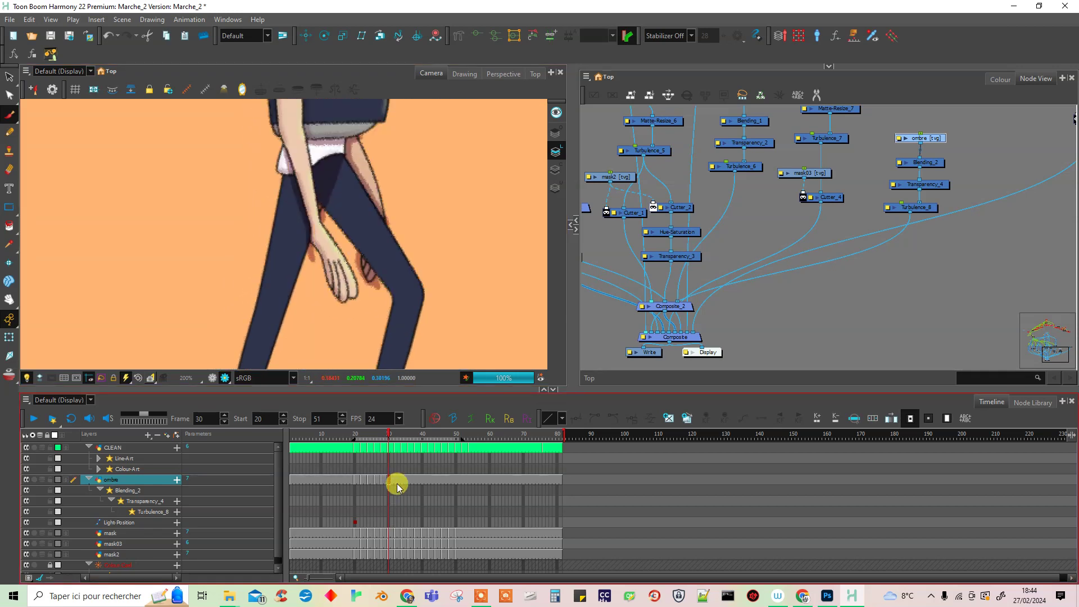
{"action": "left_click", "coordinate": [669, 418]}
{"action": "left_click", "coordinate": [391, 438]}
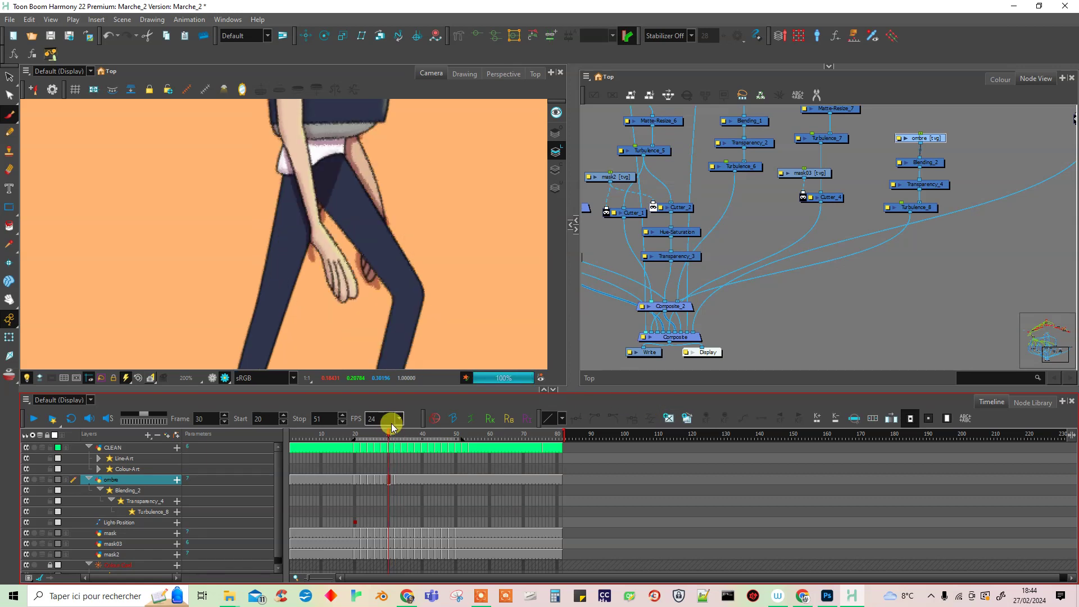
{"action": "left_click", "coordinate": [339, 181]}
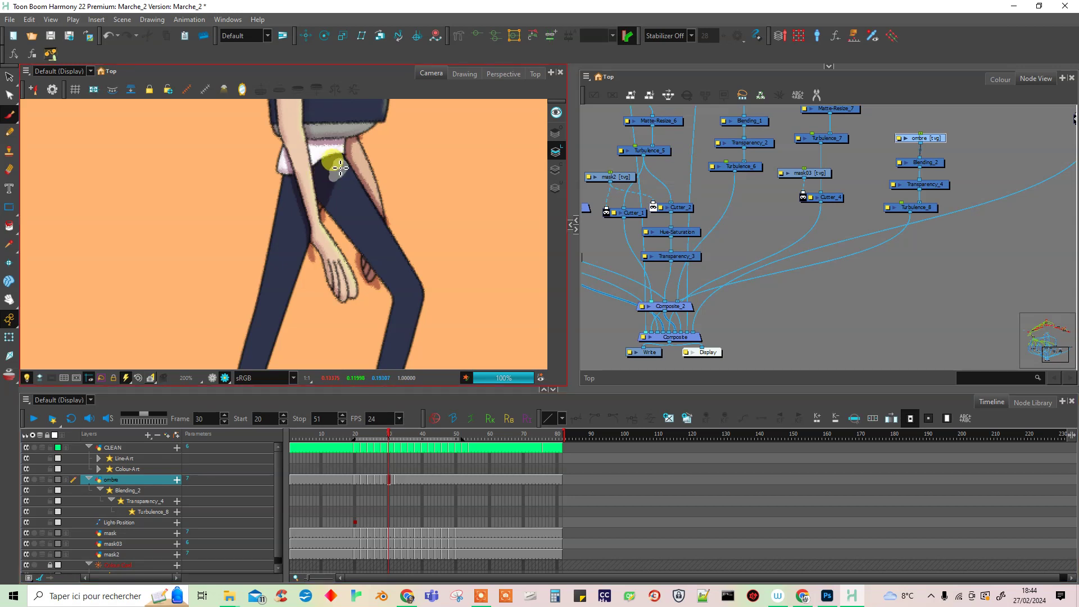
{"action": "mouse_move", "coordinate": [327, 169]}
{"action": "left_mouse_down"}
{"action": "mouse_move", "coordinate": [321, 196]}
{"action": "mouse_move", "coordinate": [336, 162]}
{"action": "mouse_move", "coordinate": [331, 174]}
{"action": "left_mouse_up"}
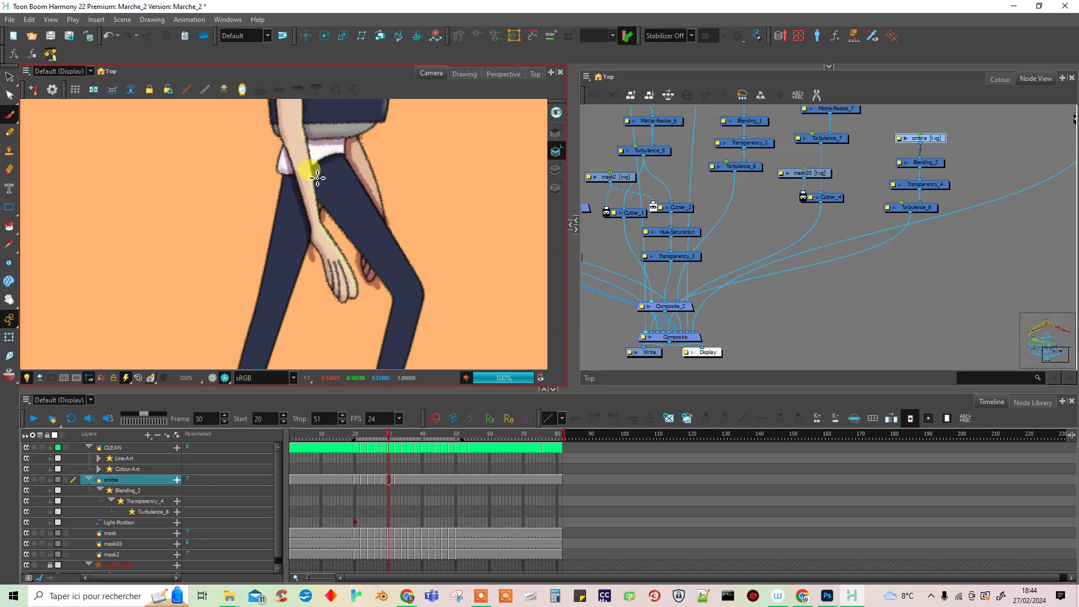
- At frame 32 on the ombre layer, paint the front leg's shadow on the rear thigh and the front hand's shadow below its fingers
{"action": "left_click", "coordinate": [398, 478]}
{"action": "left_click", "coordinate": [297, 181]}
{"action": "mouse_move", "coordinate": [299, 178]}
{"action": "left_mouse_down"}
{"action": "mouse_move", "coordinate": [320, 225]}
{"action": "mouse_move", "coordinate": [284, 173]}
{"action": "mouse_move", "coordinate": [287, 185]}
{"action": "left_mouse_up"}
{"action": "left_click", "coordinate": [390, 453]}
{"action": "left_click", "coordinate": [396, 480]}
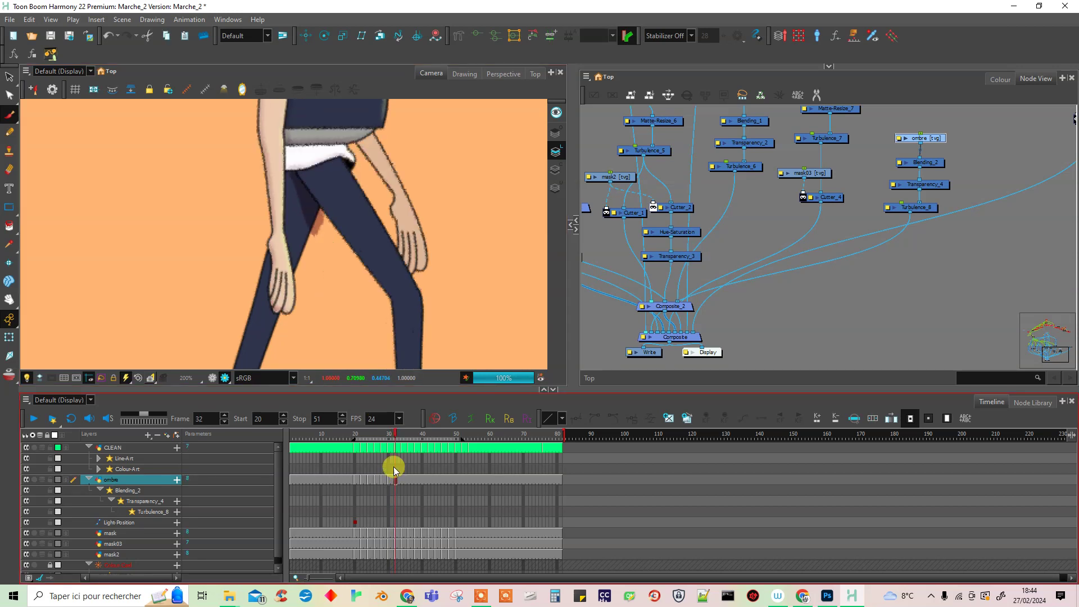
{"action": "left_click", "coordinate": [271, 256]}
{"action": "left_click_drag", "start_coordinate": [271, 255], "coordinate": [272, 308]}
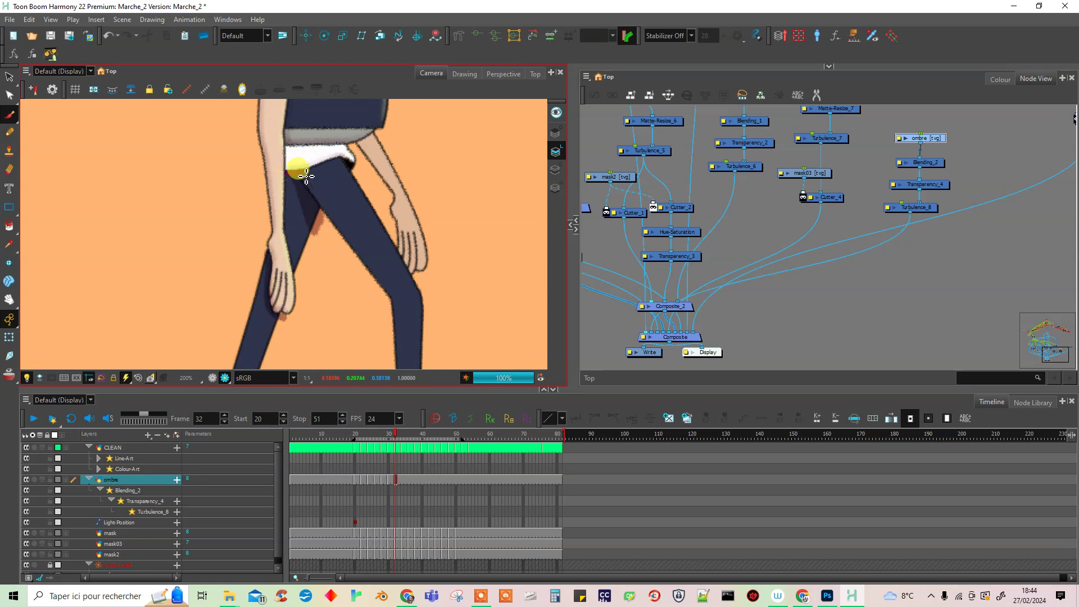
- At frame 32, undo the stray strokes, paint the vest's shadow across the white shirt and shade around the rear hand's fingers
{"action": "mouse_move", "coordinate": [335, 166]}
{"action": "left_mouse_down"}
{"action": "mouse_move", "coordinate": [359, 174]}
{"action": "mouse_move", "coordinate": [291, 150]}
{"action": "mouse_move", "coordinate": [351, 148]}
{"action": "left_mouse_up"}
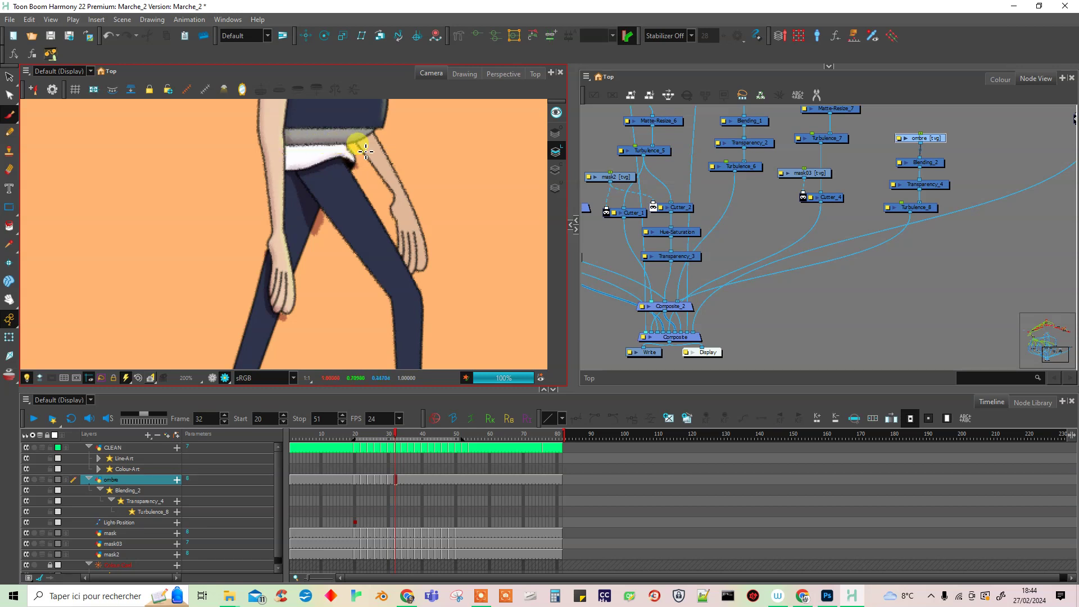
{"action": "key", "text": "ctrl+z"}
{"action": "key", "text": "ctrl+z"}
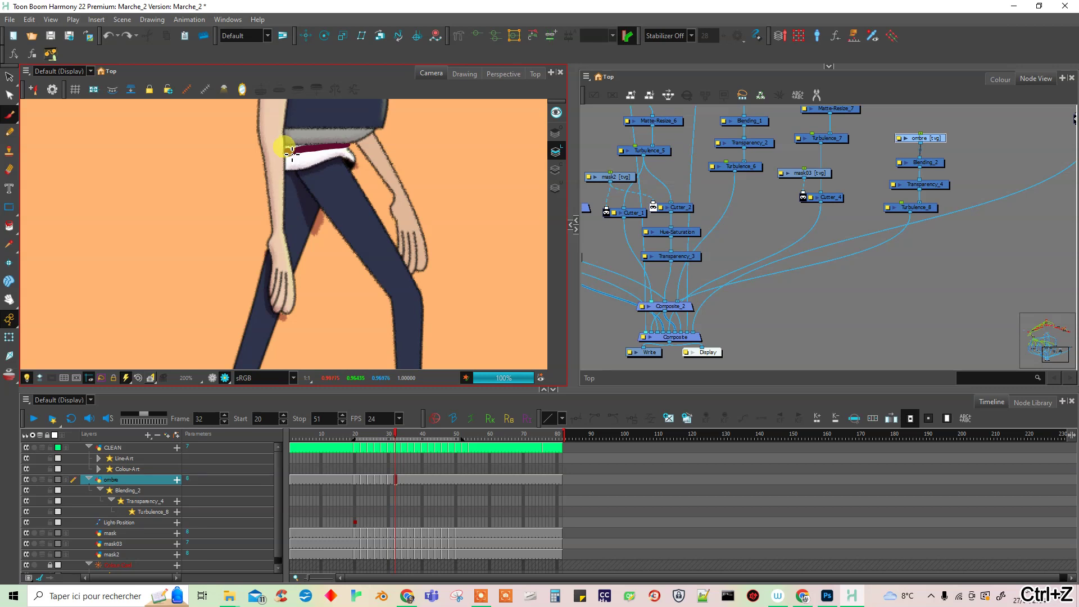
{"action": "key", "text": "ctrl+z"}
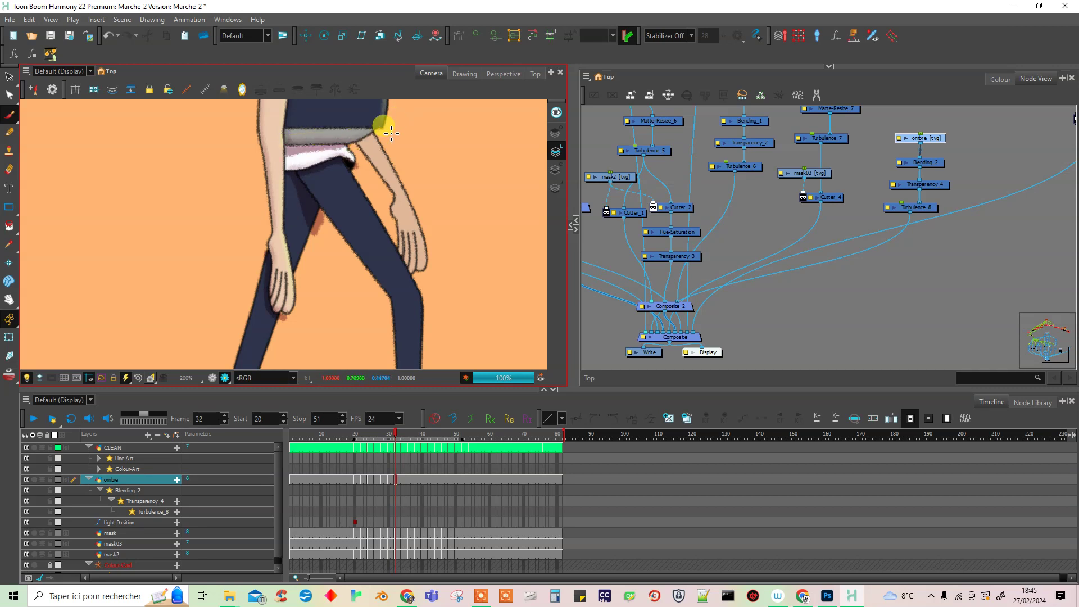
{"action": "left_click_drag", "start_coordinate": [397, 243], "coordinate": [413, 264]}
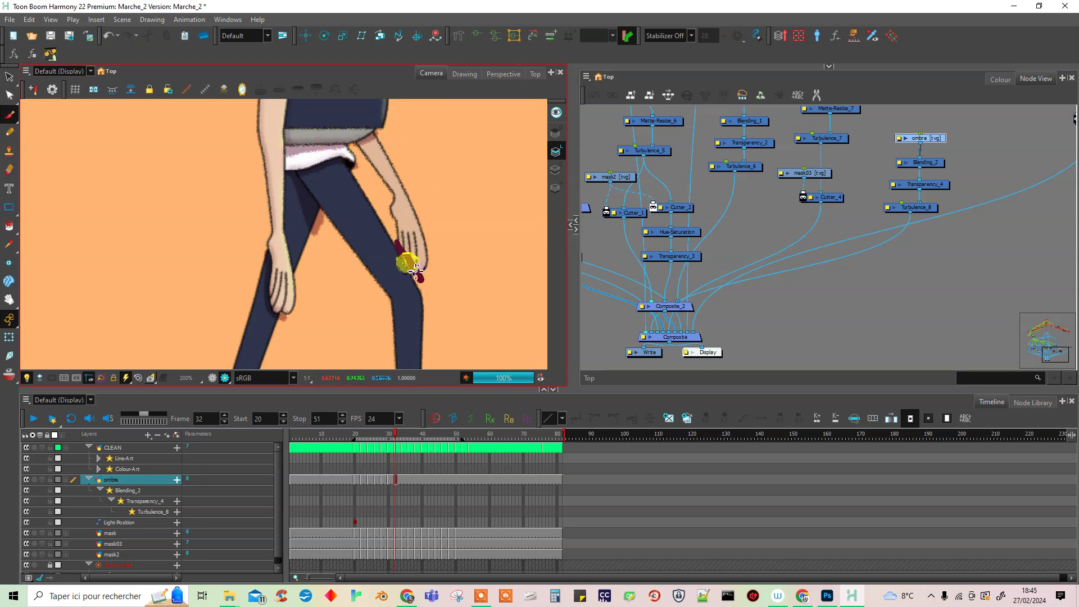
- Paint the hat brim's shadow across the hair and forehead at frame 32, and down the back of the hair at frame 30
{"action": "mouse_move", "coordinate": [405, 174]}
{"action": "left_mouse_down"}
{"action": "mouse_move", "coordinate": [419, 343]}
{"action": "mouse_move", "coordinate": [385, 309]}
{"action": "mouse_move", "coordinate": [382, 354]}
{"action": "left_mouse_up"}
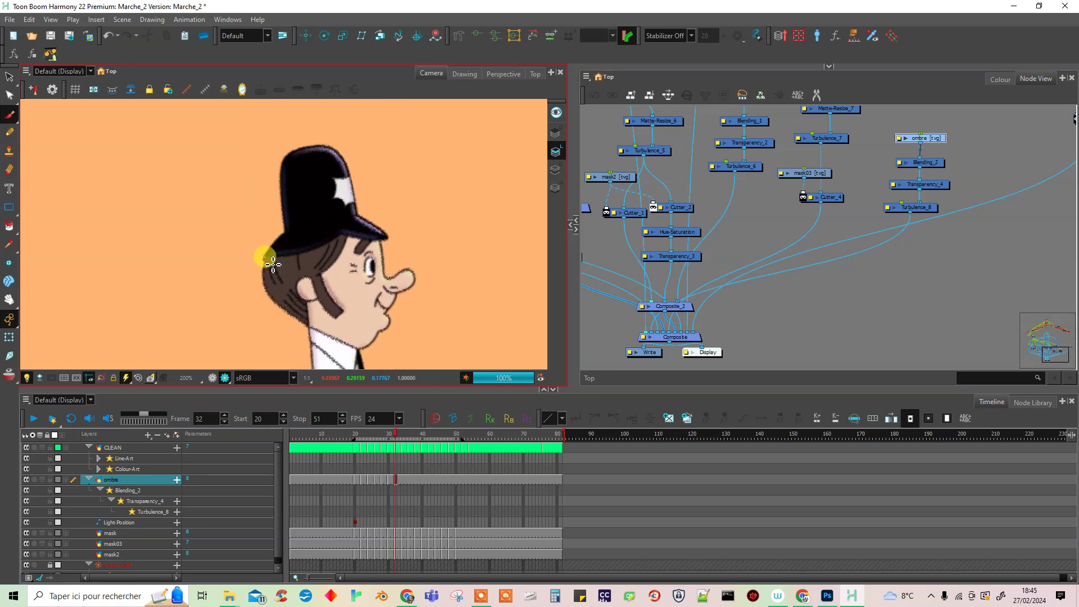
{"action": "mouse_move", "coordinate": [273, 264]}
{"action": "left_mouse_down"}
{"action": "mouse_move", "coordinate": [349, 240]}
{"action": "mouse_move", "coordinate": [390, 247]}
{"action": "left_mouse_up"}
{"action": "mouse_move", "coordinate": [279, 267]}
{"action": "left_mouse_down"}
{"action": "mouse_move", "coordinate": [262, 293]}
{"action": "mouse_move", "coordinate": [297, 250]}
{"action": "mouse_move", "coordinate": [349, 240]}
{"action": "left_mouse_up"}
{"action": "left_click", "coordinate": [389, 479]}
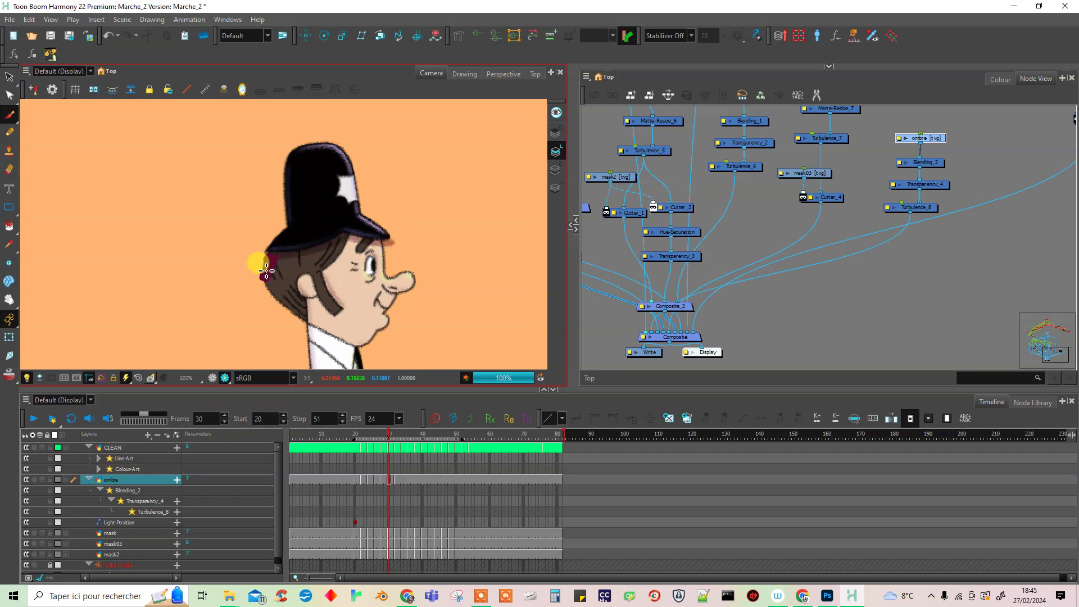
{"action": "left_click_drag", "start_coordinate": [266, 272], "coordinate": [260, 293]}
- At frame 34 on the ombre layer, paint the hat brim's shadow across the forehead and down the back of the hair
{"action": "left_click_drag", "start_coordinate": [393, 480], "coordinate": [402, 479]}
{"action": "left_click", "coordinate": [287, 275]}
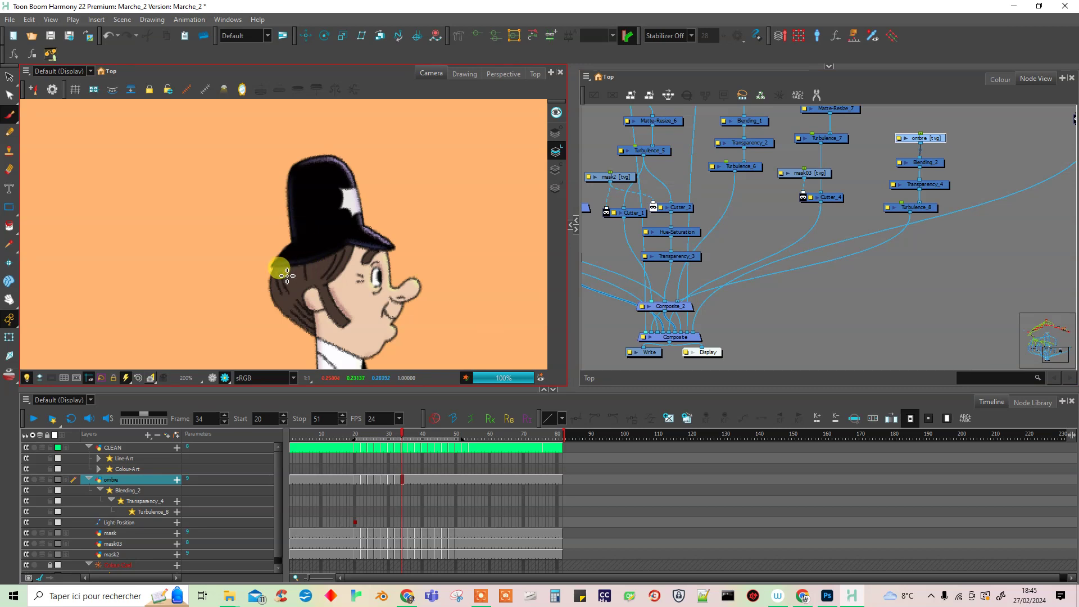
{"action": "left_click_drag", "start_coordinate": [281, 274], "coordinate": [394, 251]}
{"action": "left_click_drag", "start_coordinate": [284, 274], "coordinate": [274, 310]}
- At frame 34, paint the vest's shadow across the white shirt and over the top of the rear arm
{"action": "left_click_drag", "start_coordinate": [420, 348], "coordinate": [409, 180]}
{"action": "mouse_move", "coordinate": [393, 285]}
{"action": "left_mouse_down"}
{"action": "mouse_move", "coordinate": [379, 180]}
{"action": "mouse_move", "coordinate": [365, 163]}
{"action": "left_mouse_up"}
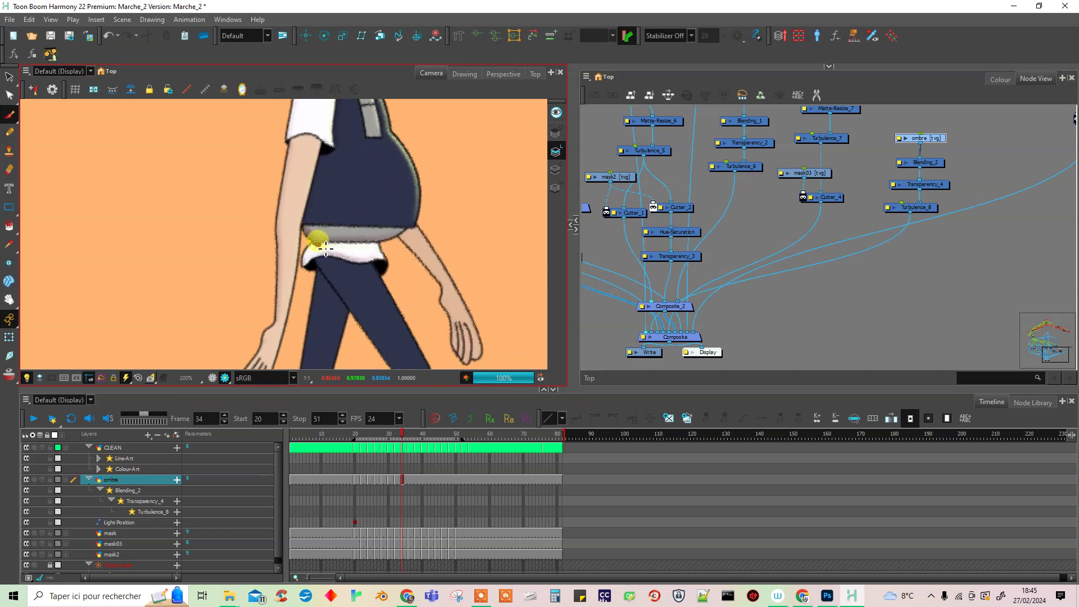
{"action": "mouse_move", "coordinate": [326, 248]}
{"action": "left_mouse_down"}
{"action": "mouse_move", "coordinate": [413, 226]}
{"action": "mouse_move", "coordinate": [401, 243]}
{"action": "left_mouse_up"}
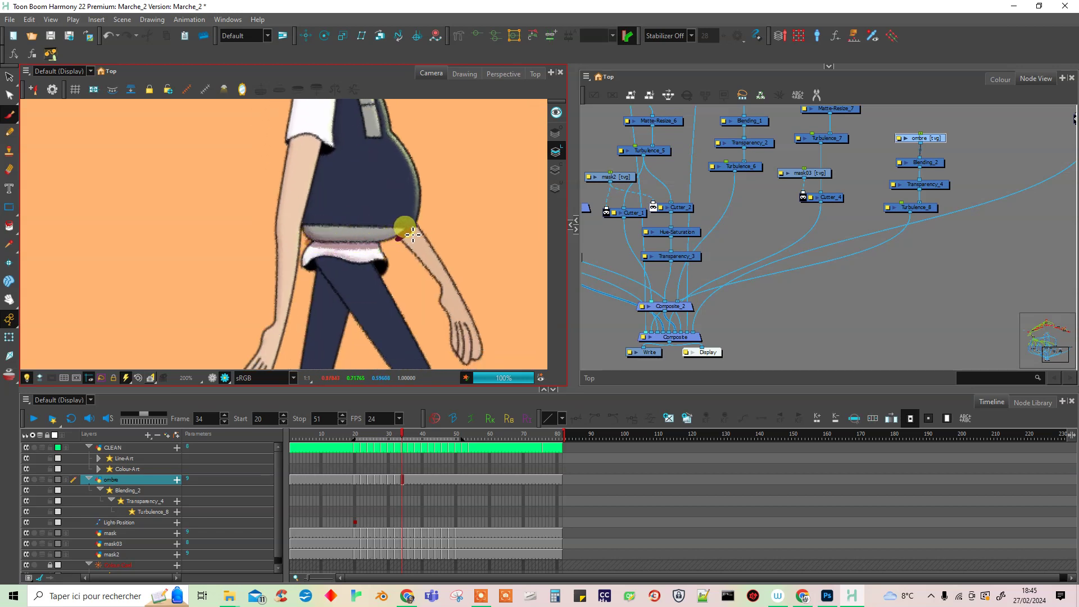
{"action": "left_click_drag", "start_coordinate": [440, 313], "coordinate": [414, 212]}
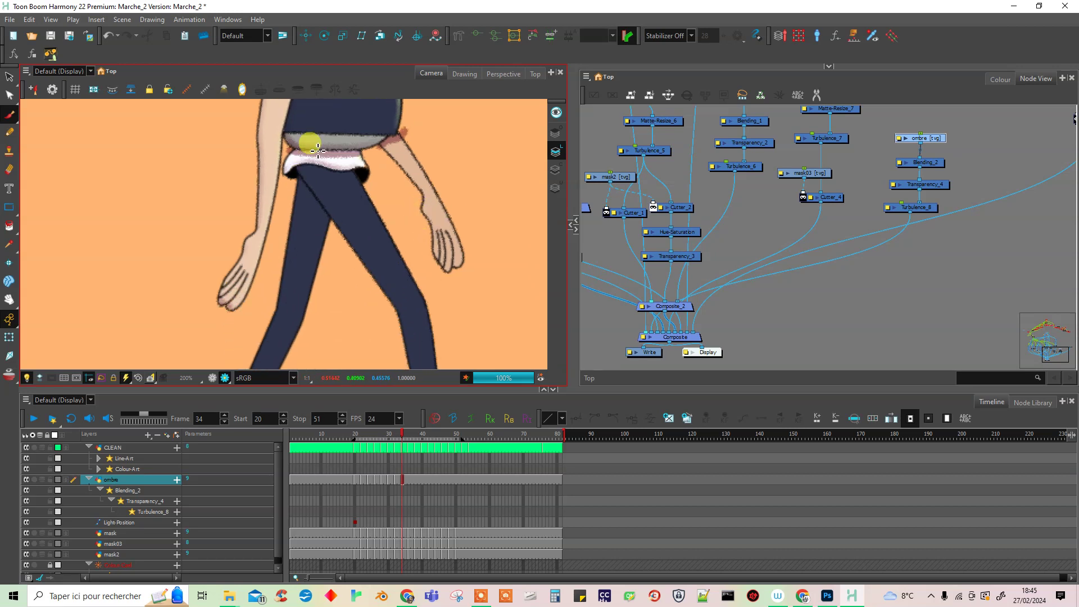
- At frame 34, paint the shirt hem's and front leg's shadows over the trousers, and save the scene
{"action": "left_click_drag", "start_coordinate": [318, 148], "coordinate": [299, 172]}
{"action": "right_click", "coordinate": [315, 171]}
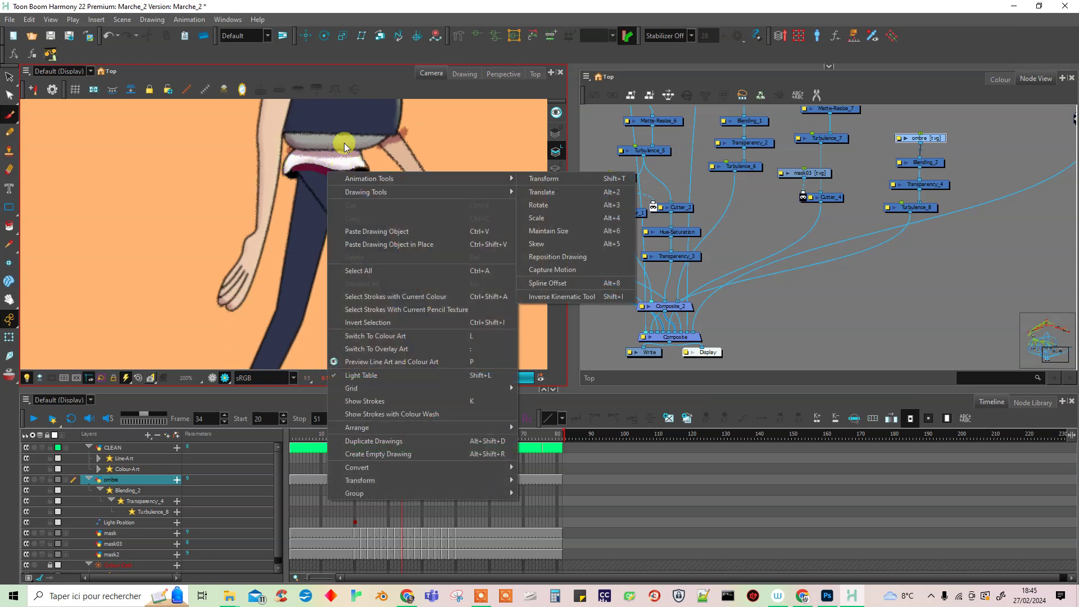
{"action": "left_click", "coordinate": [320, 170]}
{"action": "mouse_move", "coordinate": [350, 178]}
{"action": "left_mouse_down"}
{"action": "mouse_move", "coordinate": [353, 168]}
{"action": "mouse_move", "coordinate": [311, 172]}
{"action": "mouse_move", "coordinate": [327, 220]}
{"action": "left_mouse_up"}
{"action": "right_click", "coordinate": [327, 220]}
{"action": "left_click", "coordinate": [321, 214]}
{"action": "mouse_move", "coordinate": [296, 178]}
{"action": "left_mouse_down"}
{"action": "mouse_move", "coordinate": [329, 233]}
{"action": "mouse_move", "coordinate": [302, 182]}
{"action": "left_mouse_up"}
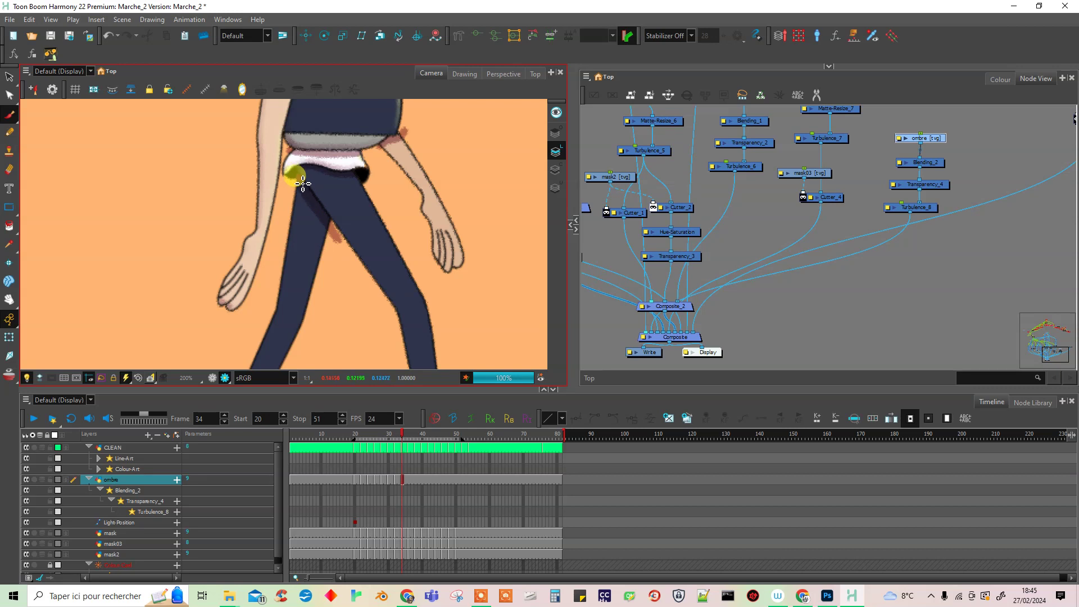
{"action": "mouse_move", "coordinate": [332, 238]}
{"action": "left_mouse_down"}
{"action": "mouse_move", "coordinate": [426, 243]}
{"action": "mouse_move", "coordinate": [294, 174]}
{"action": "mouse_move", "coordinate": [311, 196]}
{"action": "left_mouse_up"}
{"action": "left_click", "coordinate": [405, 489]}
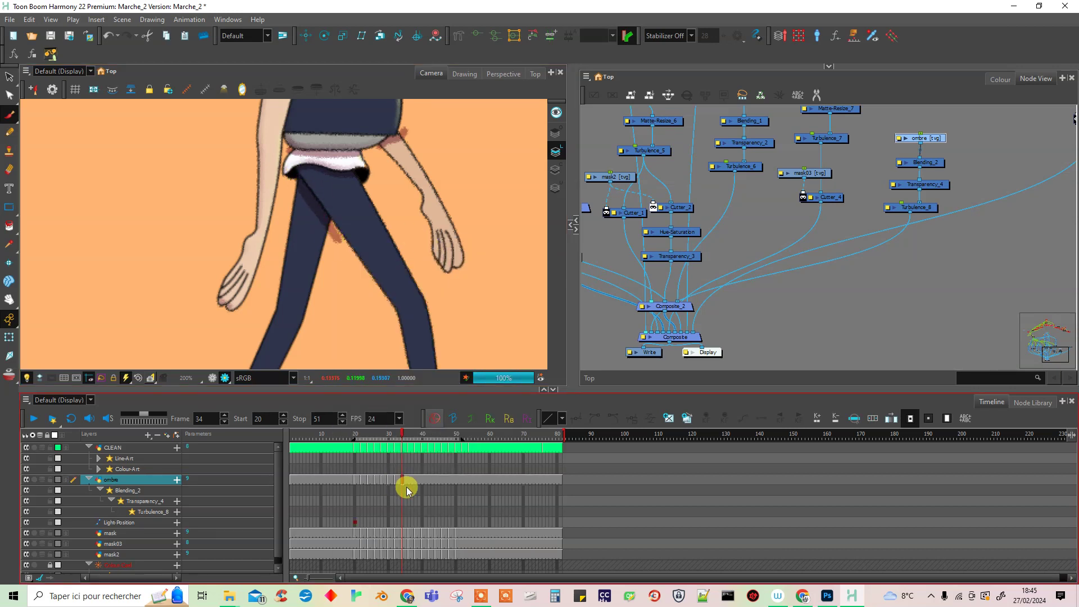
{"action": "key", "text": "ctrl+s"}
- Create an empty ombre drawing at frame 36 and paint the shadows on the rear thigh, below the shirt hem and under the vest
{"action": "left_click", "coordinate": [409, 481]}
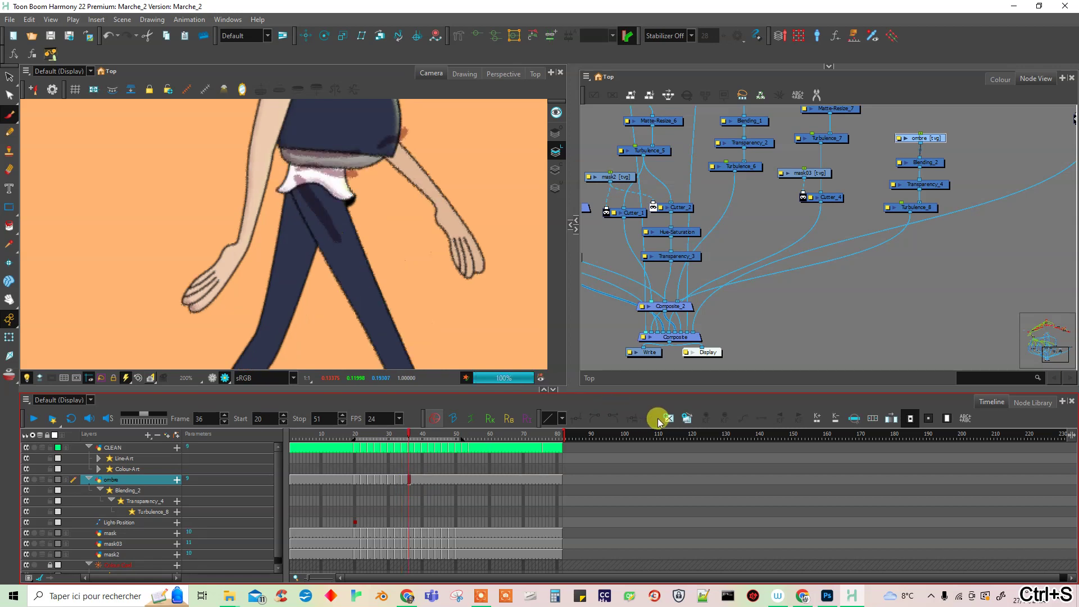
{"action": "left_click_drag", "start_coordinate": [292, 205], "coordinate": [322, 275]}
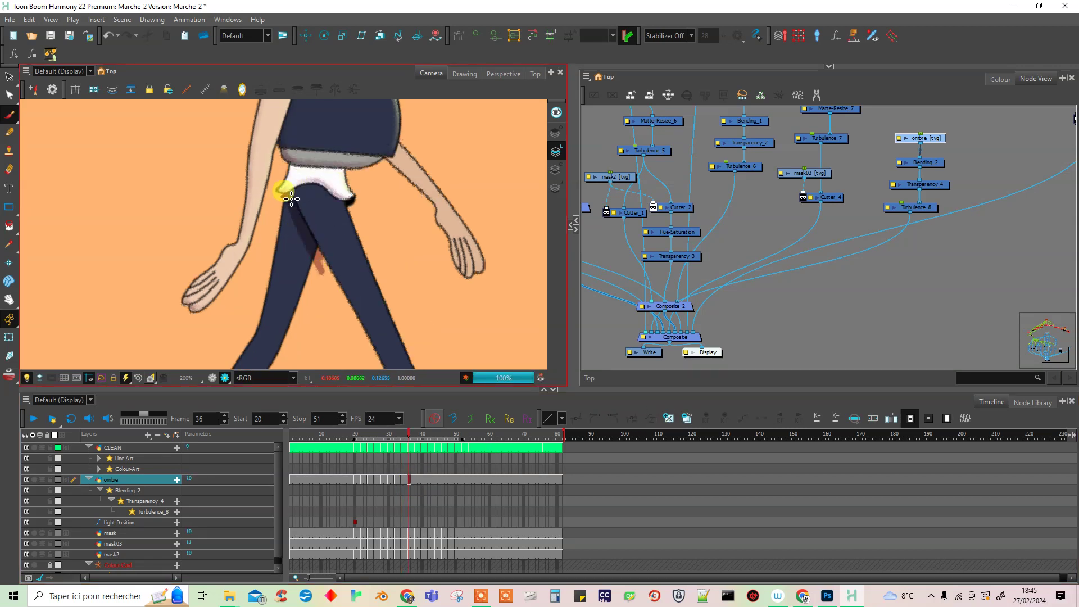
{"action": "left_click_drag", "start_coordinate": [337, 201], "coordinate": [349, 207]}
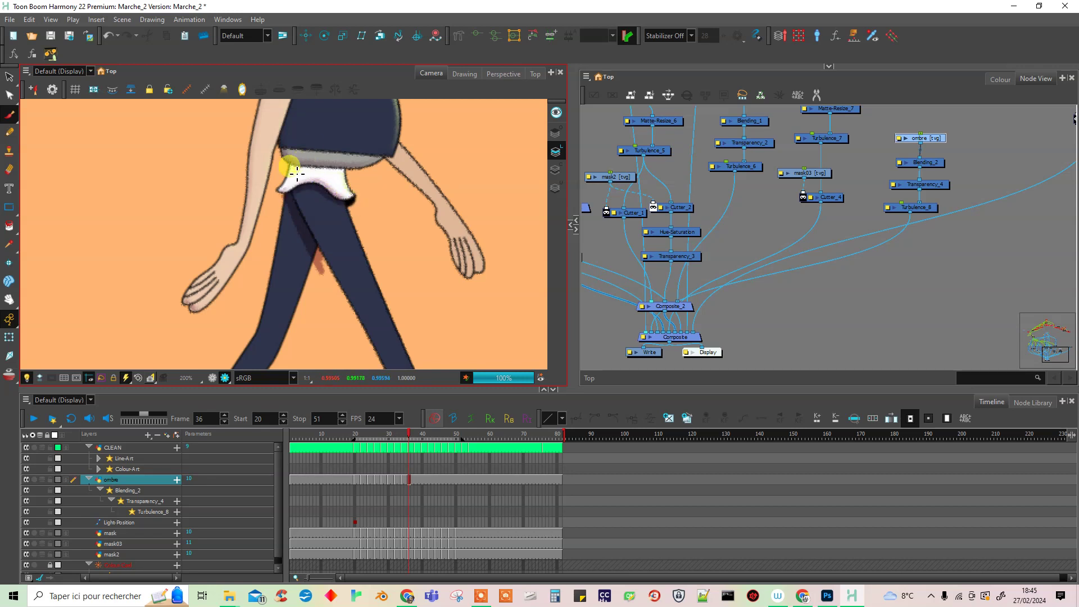
{"action": "mouse_move", "coordinate": [309, 175]}
{"action": "left_mouse_down"}
{"action": "mouse_move", "coordinate": [347, 176]}
{"action": "mouse_move", "coordinate": [309, 162]}
{"action": "left_mouse_up"}
{"action": "mouse_move", "coordinate": [402, 147]}
{"action": "left_mouse_down"}
{"action": "mouse_move", "coordinate": [400, 164]}
{"action": "mouse_move", "coordinate": [402, 148]}
{"action": "left_mouse_up"}
- At frame 36, paint the hat brim's shadow along the hair and forehead
{"action": "left_click_drag", "start_coordinate": [416, 104], "coordinate": [419, 302]}
{"action": "left_click_drag", "start_coordinate": [400, 201], "coordinate": [424, 304]}
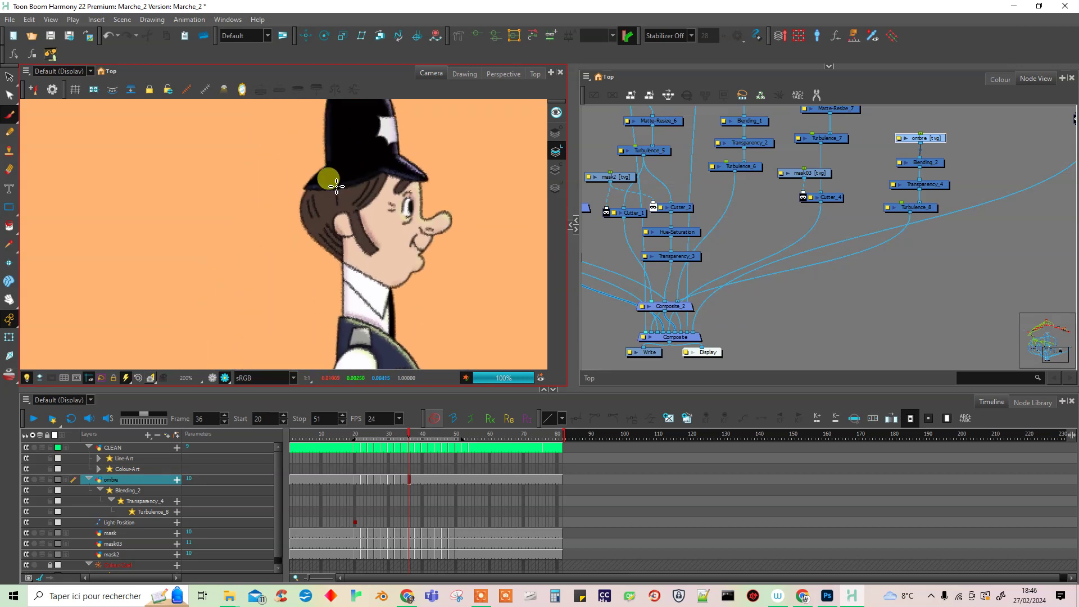
{"action": "mouse_move", "coordinate": [301, 188]}
{"action": "left_mouse_down"}
{"action": "mouse_move", "coordinate": [345, 196]}
{"action": "mouse_move", "coordinate": [389, 178]}
{"action": "mouse_move", "coordinate": [426, 180]}
{"action": "left_mouse_up"}
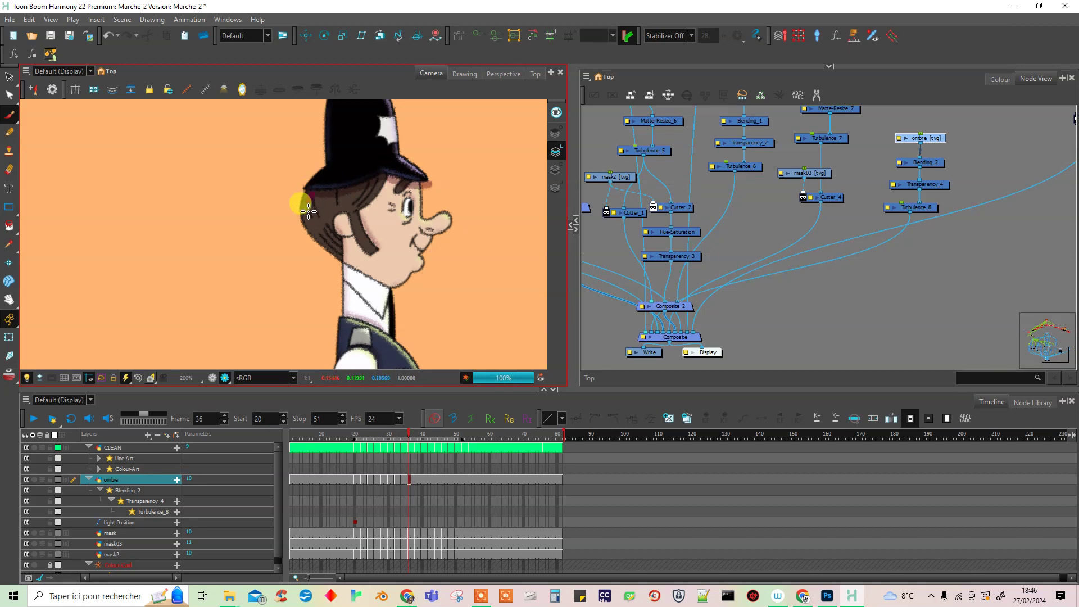
{"action": "left_click", "coordinate": [409, 483]}
{"action": "left_click", "coordinate": [410, 480]}
- Create an empty ombre drawing at frame 38 and paint the hat brim's shadow over the forehead and back of the hair
{"action": "left_click", "coordinate": [417, 481]}
{"action": "left_click", "coordinate": [668, 419]}
{"action": "left_click", "coordinate": [328, 209]}
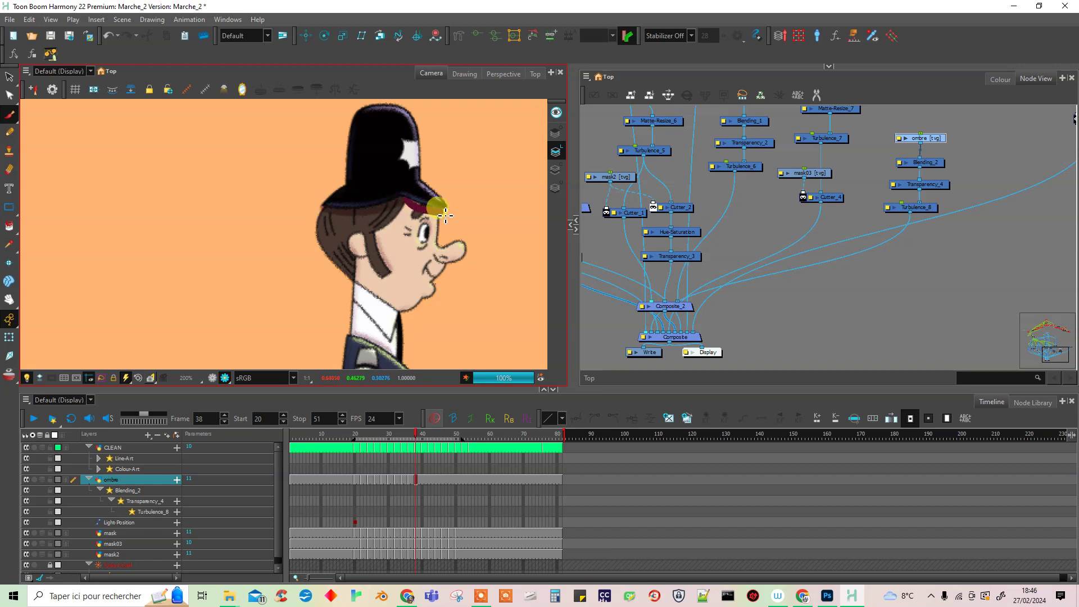
{"action": "left_click_drag", "start_coordinate": [333, 208], "coordinate": [315, 234]}
- At frame 38, paint the vest's shadow on the shirt and rear arm, and the front leg's shadow down the rear thigh
{"action": "left_click_drag", "start_coordinate": [413, 275], "coordinate": [360, 122]}
{"action": "mouse_move", "coordinate": [365, 272]}
{"action": "left_mouse_down"}
{"action": "mouse_move", "coordinate": [354, 226]}
{"action": "mouse_move", "coordinate": [365, 189]}
{"action": "left_mouse_up"}
{"action": "left_click_drag", "start_coordinate": [295, 222], "coordinate": [305, 231]}
{"action": "key", "text": "ctrl+z"}
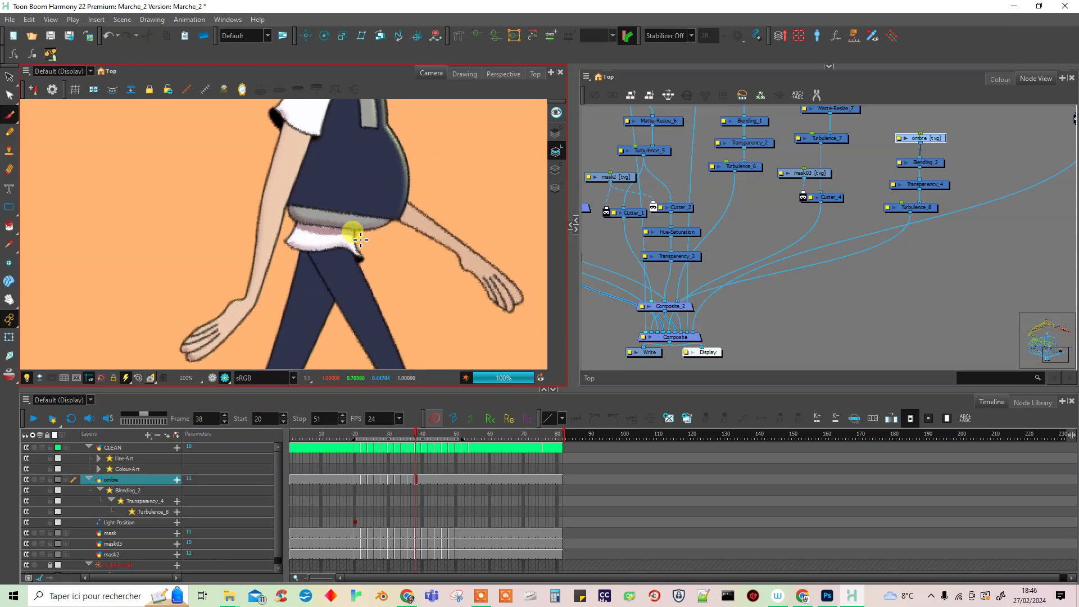
{"action": "left_click_drag", "start_coordinate": [412, 202], "coordinate": [400, 226]}
{"action": "left_click_drag", "start_coordinate": [365, 273], "coordinate": [398, 204]}
{"action": "left_click_drag", "start_coordinate": [333, 208], "coordinate": [363, 276]}
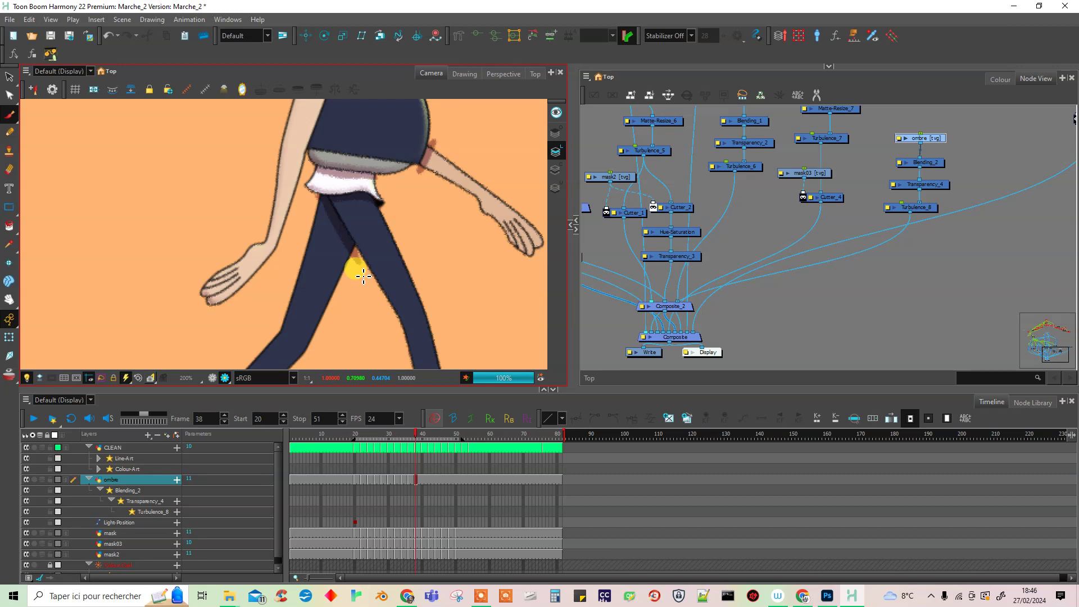
- At frame 40 on the ombre layer, paint the shadows on the rear thigh, under the vest on the shirt and below the hat brim
{"action": "left_click", "coordinate": [423, 480]}
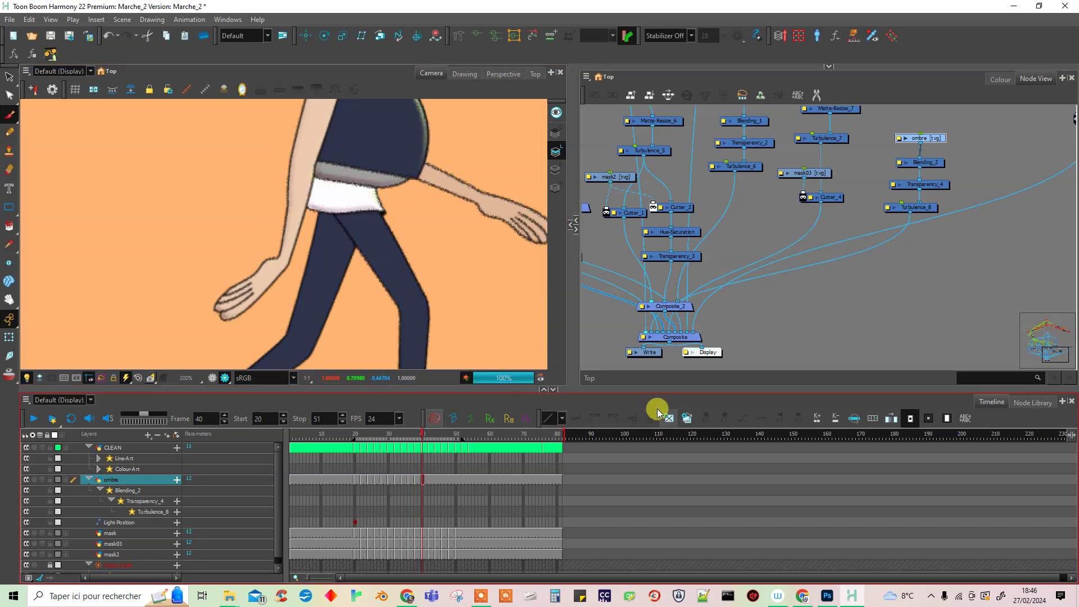
{"action": "mouse_move", "coordinate": [345, 220]}
{"action": "left_mouse_down"}
{"action": "mouse_move", "coordinate": [362, 218]}
{"action": "mouse_move", "coordinate": [339, 227]}
{"action": "mouse_move", "coordinate": [357, 261]}
{"action": "left_mouse_up"}
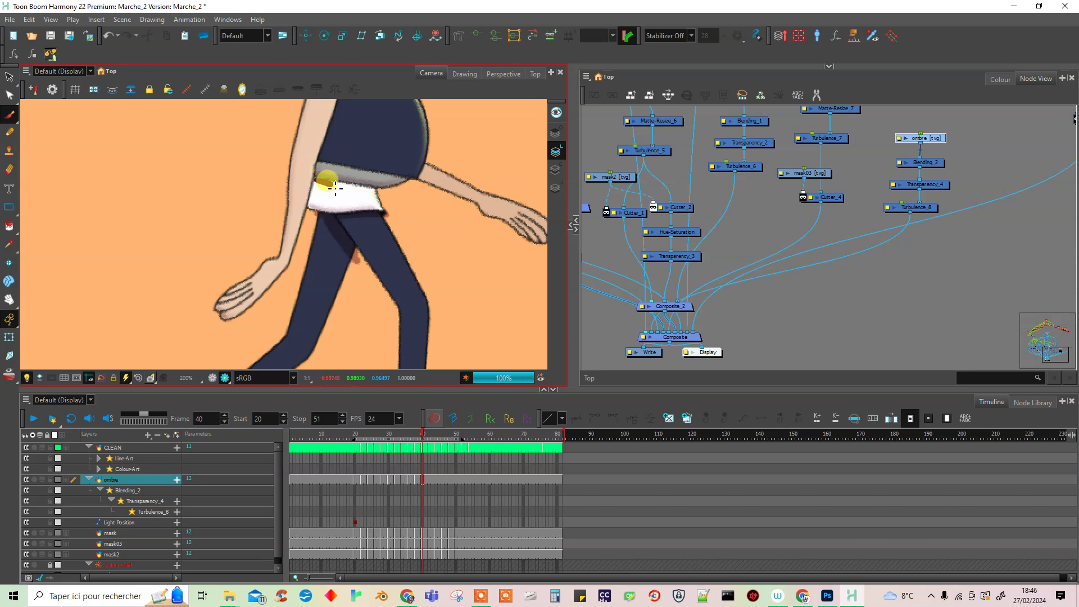
{"action": "key", "text": "ctrl+z"}
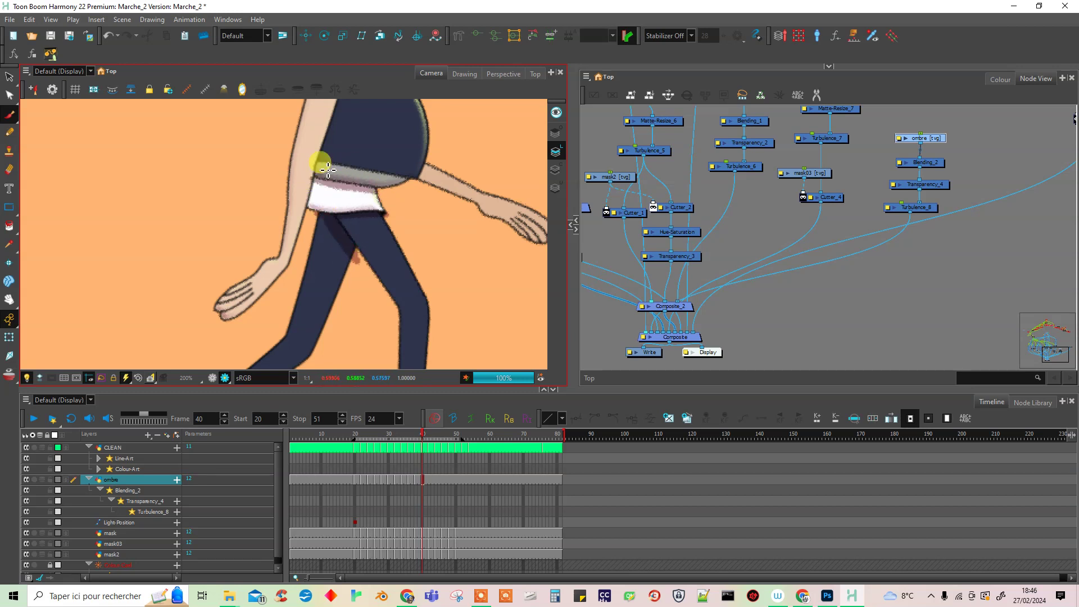
{"action": "scroll", "coordinate": [427, 169], "scroll_direction": "up", "scroll_amount": 10}
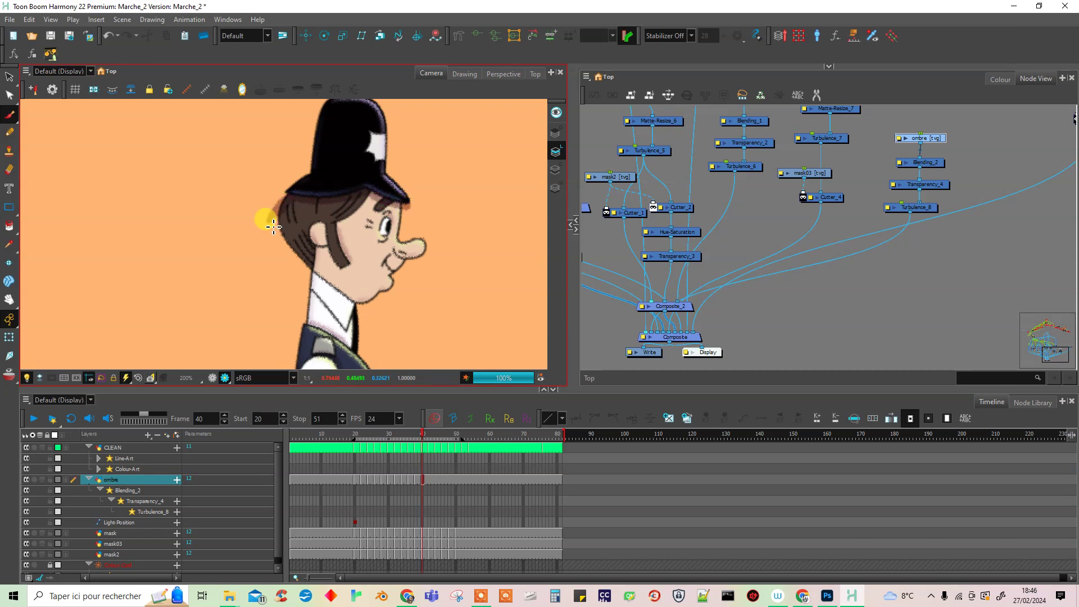
- At frame 42 of the ombre layer, paint the hat brim's shadow over the forehead and back of the hair
{"action": "left_click", "coordinate": [429, 480]}
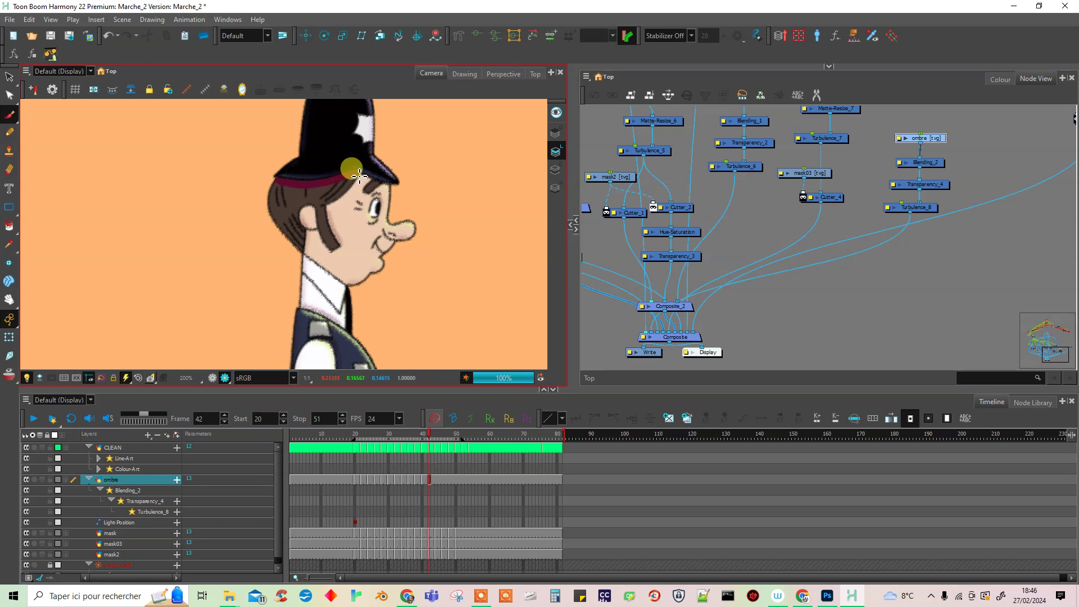
{"action": "left_click_drag", "start_coordinate": [383, 189], "coordinate": [365, 167]}
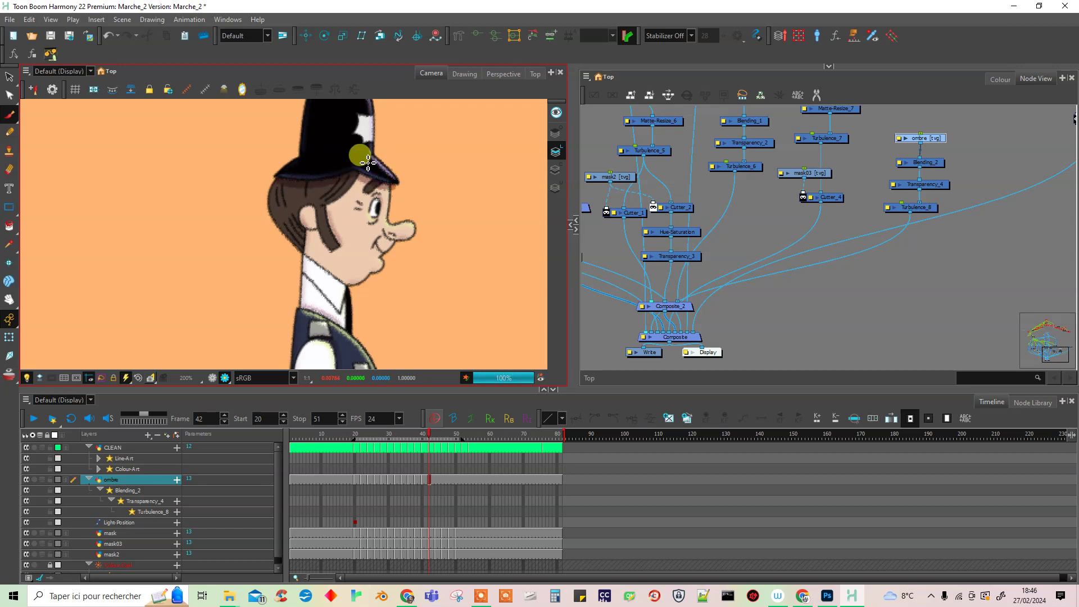
{"action": "left_click_drag", "start_coordinate": [286, 186], "coordinate": [264, 211]}
{"action": "left_click_drag", "start_coordinate": [364, 286], "coordinate": [355, 156]}
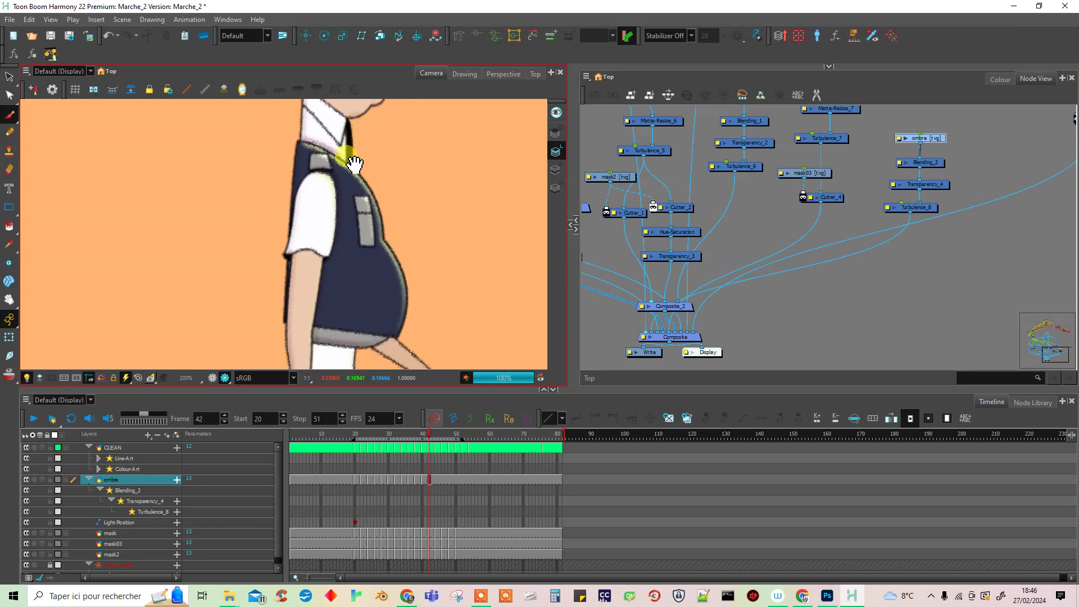
- At frame 42, paint the front leg's shadow on the rear thigh and the vest's shadow on the shirt and rear arm
{"action": "left_click_drag", "start_coordinate": [351, 304], "coordinate": [354, 149]}
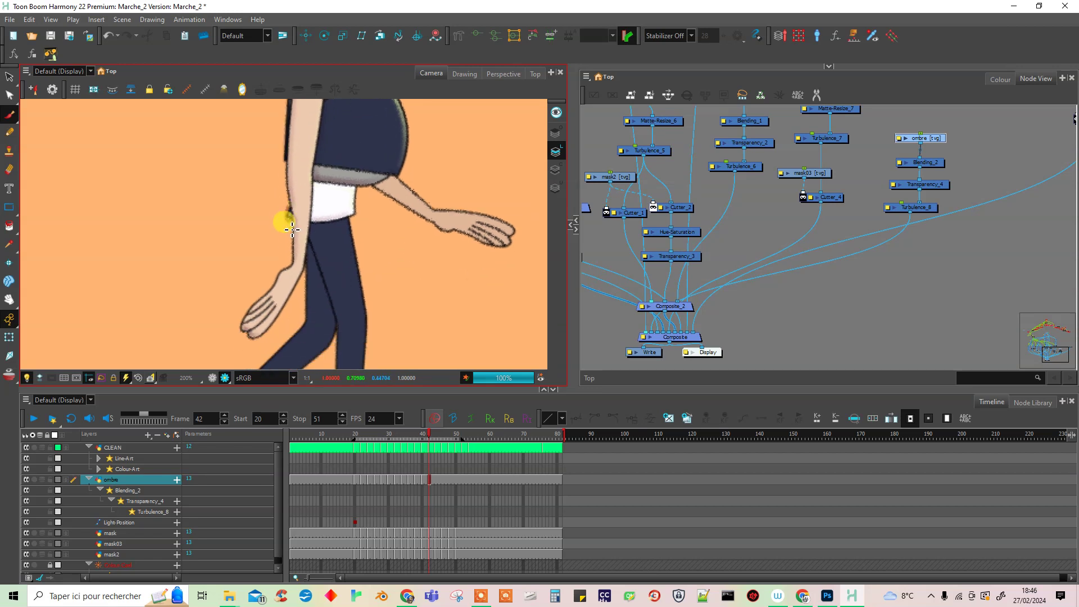
{"action": "mouse_move", "coordinate": [314, 251]}
{"action": "left_mouse_down"}
{"action": "mouse_move", "coordinate": [337, 345]}
{"action": "mouse_move", "coordinate": [318, 263]}
{"action": "left_mouse_up"}
{"action": "key", "text": "ctrl+z"}
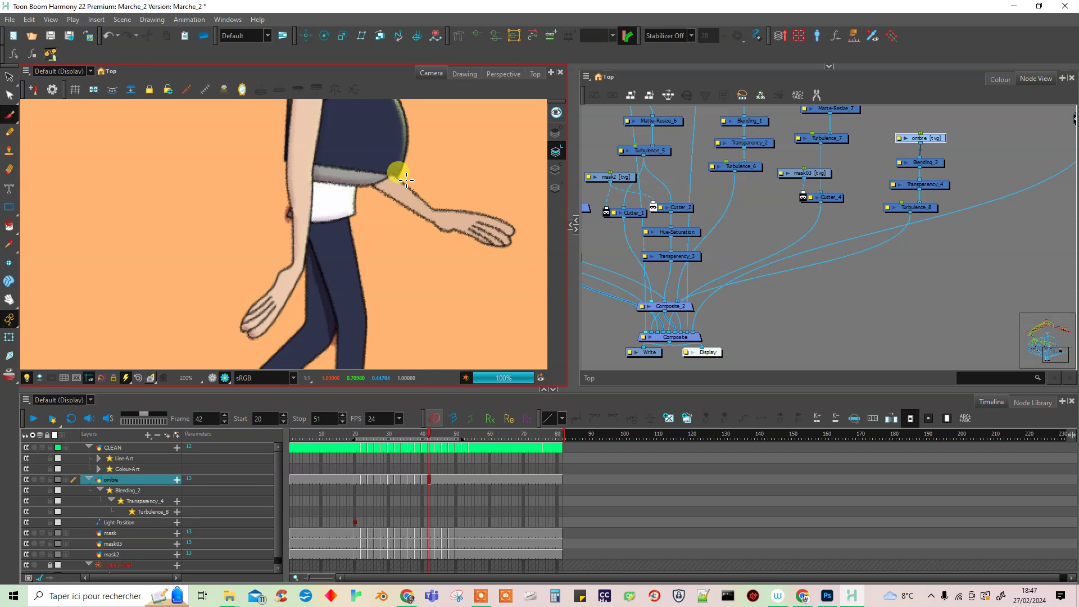
{"action": "mouse_move", "coordinate": [394, 185]}
{"action": "left_mouse_down"}
{"action": "mouse_move", "coordinate": [375, 197]}
{"action": "mouse_move", "coordinate": [321, 186]}
{"action": "mouse_move", "coordinate": [359, 192]}
{"action": "mouse_move", "coordinate": [333, 191]}
{"action": "left_mouse_up"}
{"action": "left_click_drag", "start_coordinate": [401, 343], "coordinate": [412, 226]}
- Create an empty ombre drawing at frame 44 and paint the front leg's shadow across the rear calf
{"action": "left_click", "coordinate": [437, 479]}
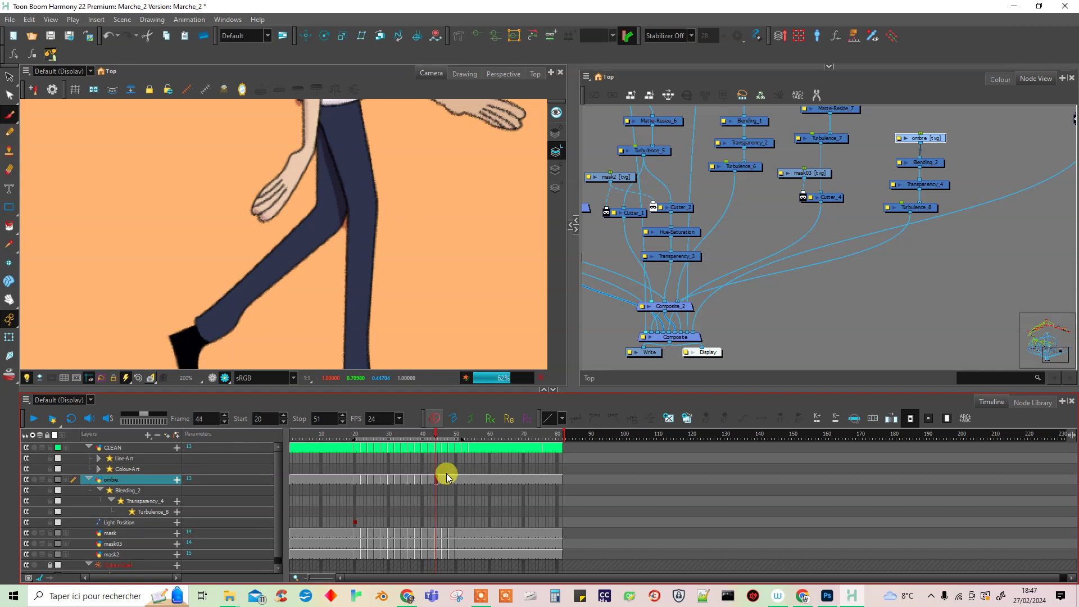
{"action": "left_click", "coordinate": [668, 416]}
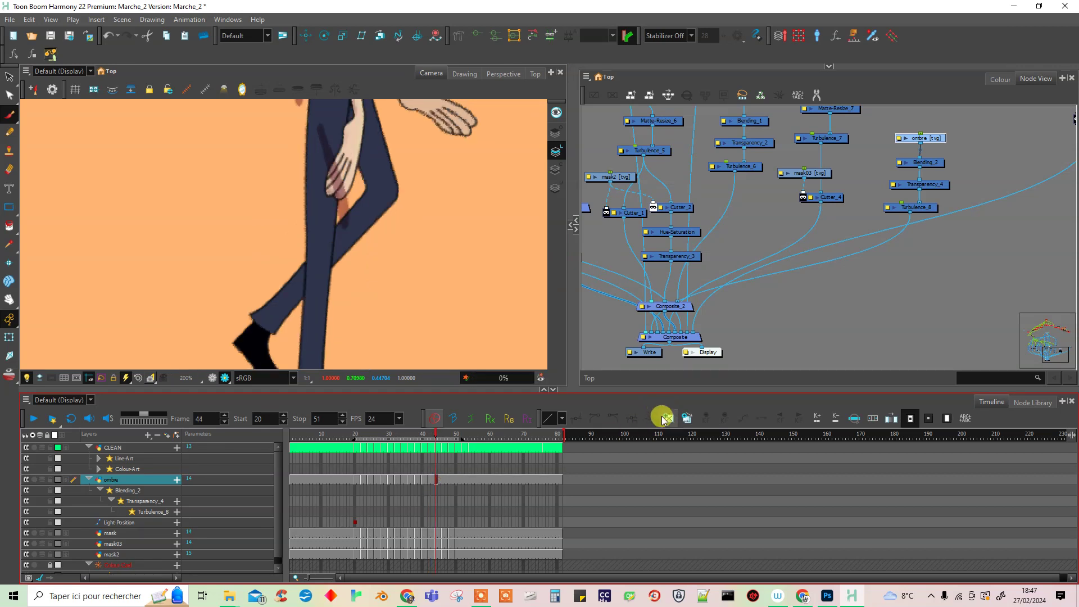
{"action": "mouse_move", "coordinate": [338, 219]}
{"action": "left_mouse_down"}
{"action": "mouse_move", "coordinate": [338, 265]}
{"action": "mouse_move", "coordinate": [341, 229]}
{"action": "mouse_move", "coordinate": [300, 310]}
{"action": "mouse_move", "coordinate": [295, 284]}
{"action": "left_mouse_up"}
{"action": "key", "text": "ctrl+z"}
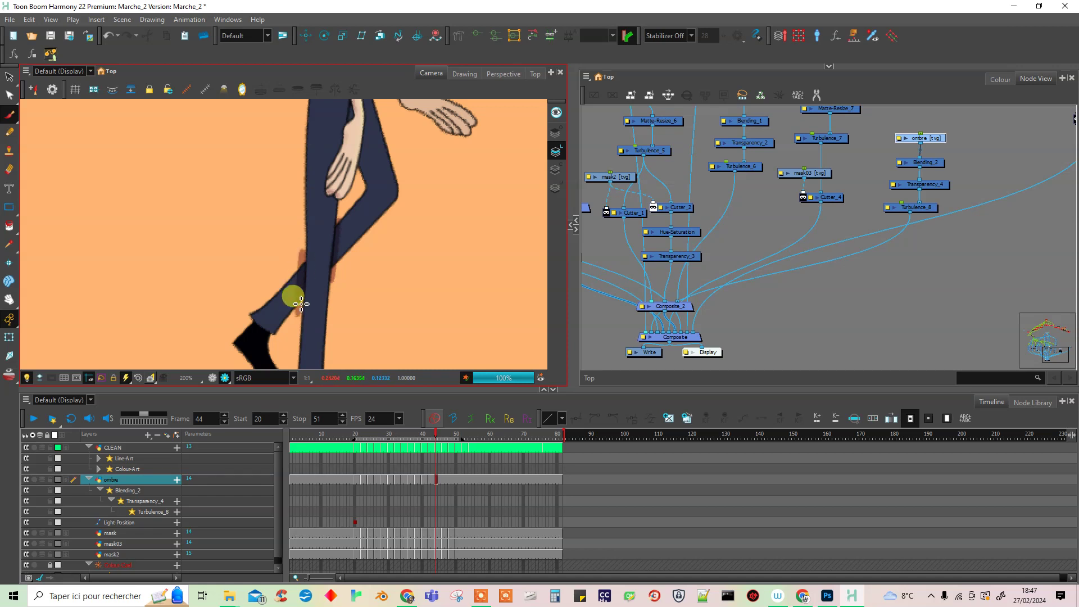
{"action": "scroll", "coordinate": [373, 241], "scroll_direction": "up", "scroll_amount": 5}
{"action": "scroll", "coordinate": [332, 169], "scroll_direction": "up", "scroll_amount": 2}
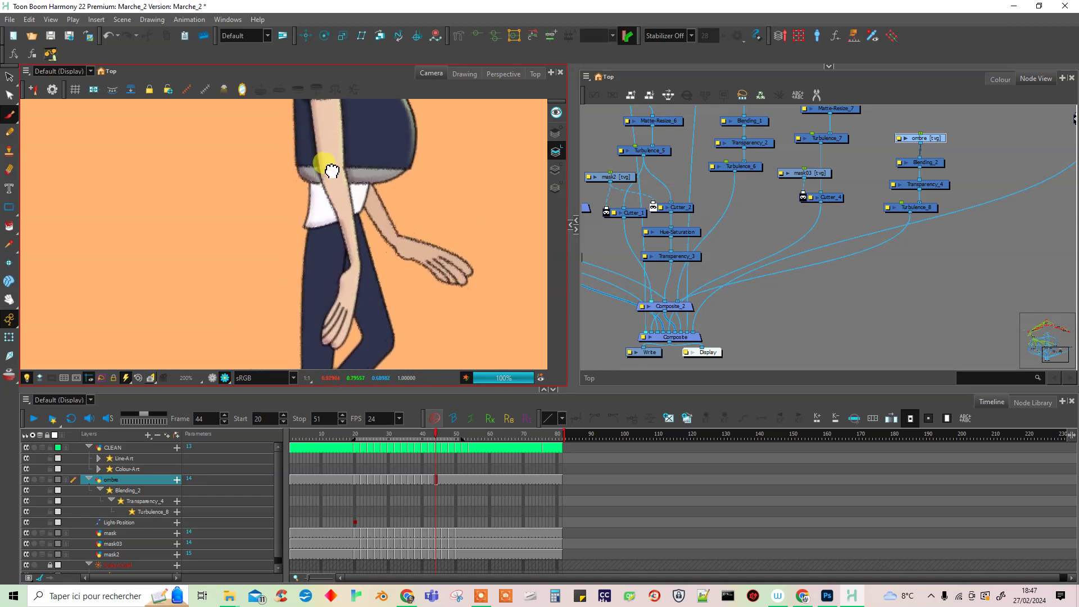
- At frame 44, paint the front arm's shadow down the shirt and thigh, and the vest's shadow on the shirt and rear arm
{"action": "left_click_drag", "start_coordinate": [331, 197], "coordinate": [342, 229]}
{"action": "right_click", "coordinate": [346, 228]}
{"action": "left_click", "coordinate": [332, 183]}
{"action": "left_click_drag", "start_coordinate": [325, 183], "coordinate": [351, 262]}
{"action": "left_click_drag", "start_coordinate": [336, 299], "coordinate": [324, 322]}
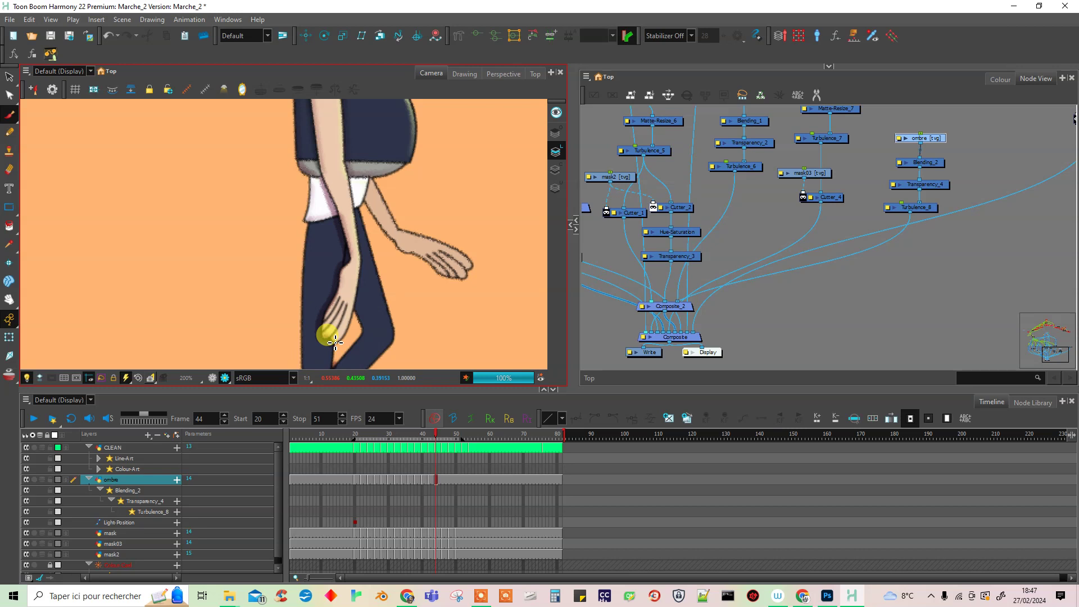
{"action": "left_click_drag", "start_coordinate": [376, 187], "coordinate": [369, 208]}
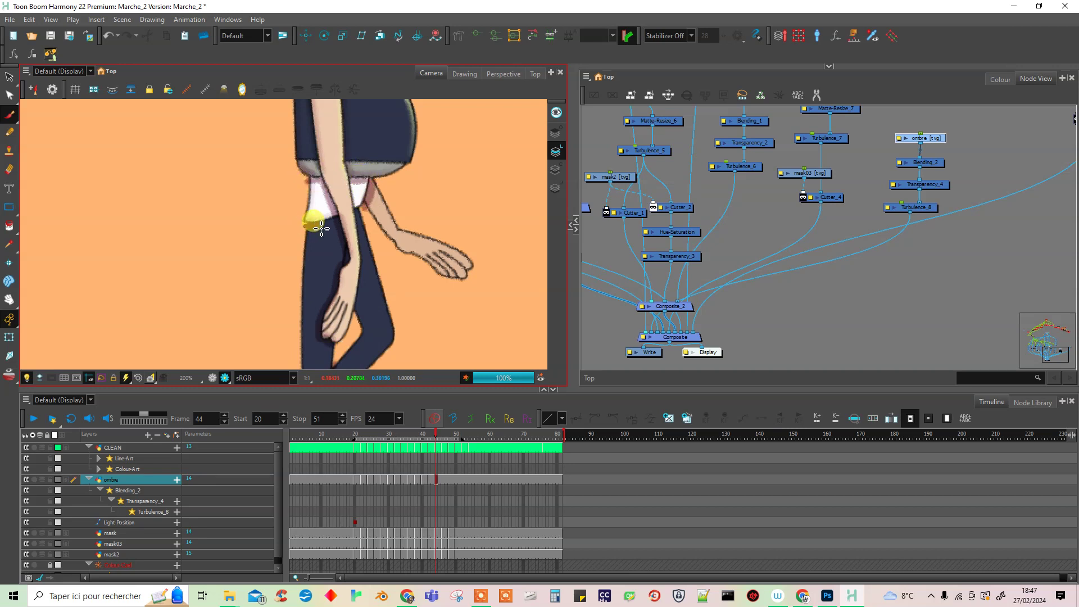
- Paint the hat brim's shadow on the hair and forehead at frame 44 and again at frame 46
{"action": "scroll", "coordinate": [363, 214], "scroll_direction": "up", "scroll_amount": 10}
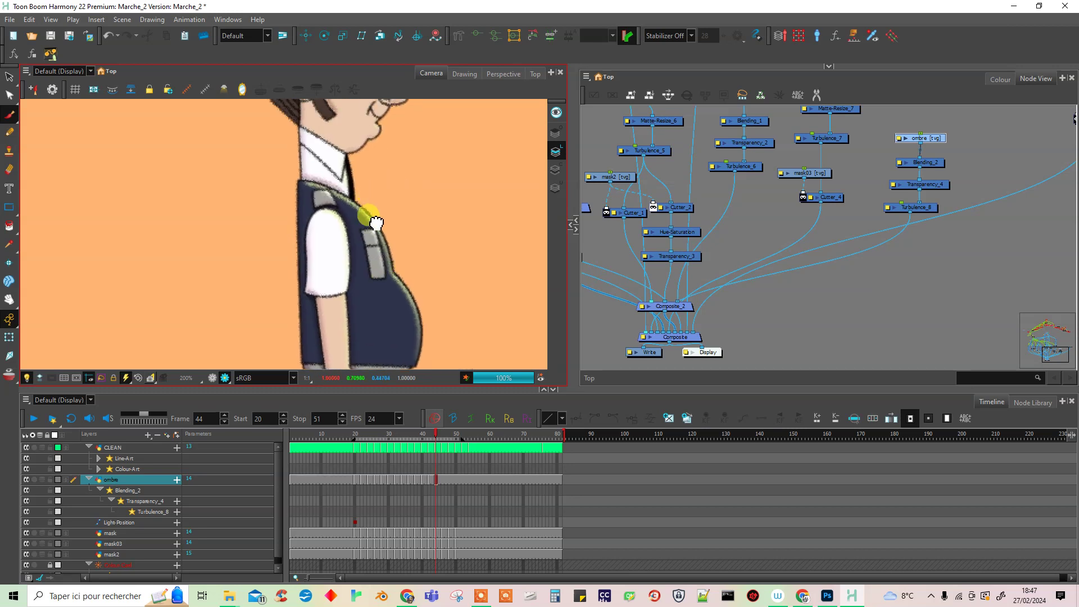
{"action": "mouse_move", "coordinate": [289, 201]}
{"action": "left_mouse_down"}
{"action": "mouse_move", "coordinate": [369, 168]}
{"action": "mouse_move", "coordinate": [356, 176]}
{"action": "mouse_move", "coordinate": [411, 195]}
{"action": "mouse_move", "coordinate": [290, 204]}
{"action": "mouse_move", "coordinate": [270, 226]}
{"action": "left_mouse_up"}
{"action": "left_click", "coordinate": [443, 479]}
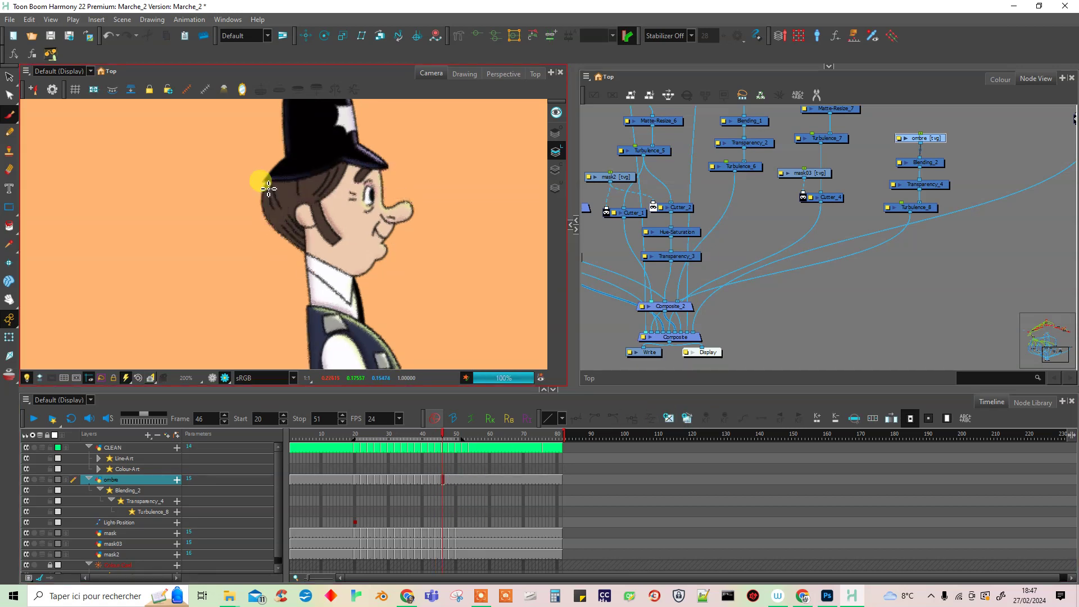
{"action": "mouse_move", "coordinate": [358, 175]}
{"action": "left_mouse_down"}
{"action": "mouse_move", "coordinate": [386, 175]}
{"action": "mouse_move", "coordinate": [366, 175]}
{"action": "left_mouse_up"}
{"action": "left_click_drag", "start_coordinate": [271, 188], "coordinate": [264, 205]}
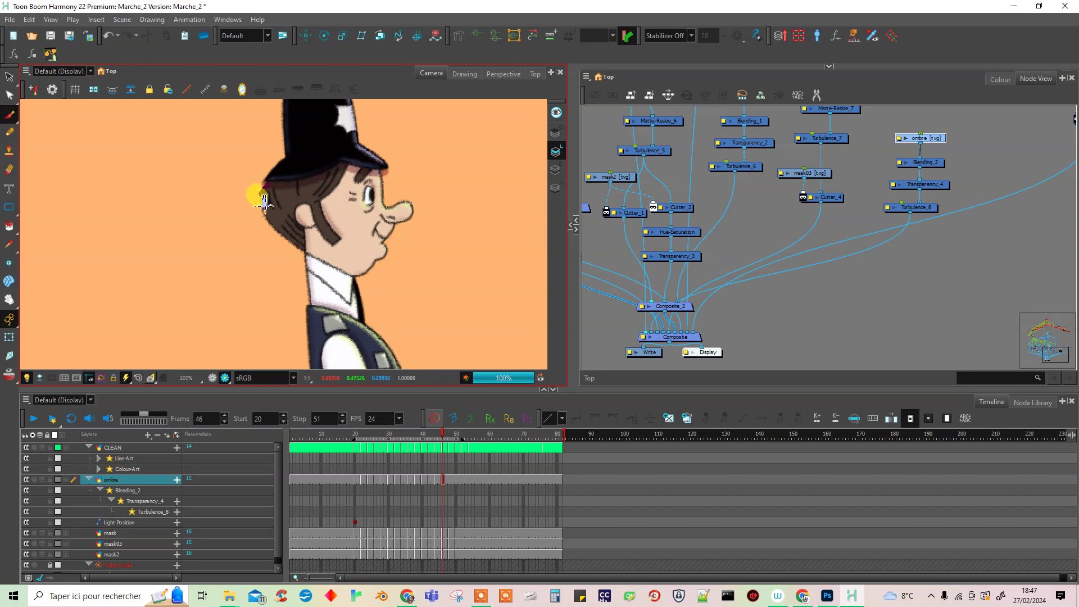
- At frame 46, paint the front arm's shadow on the shirt and thigh, and shade the rear forearm and hand between the legs
{"action": "scroll", "coordinate": [360, 228], "scroll_direction": "down", "scroll_amount": 10}
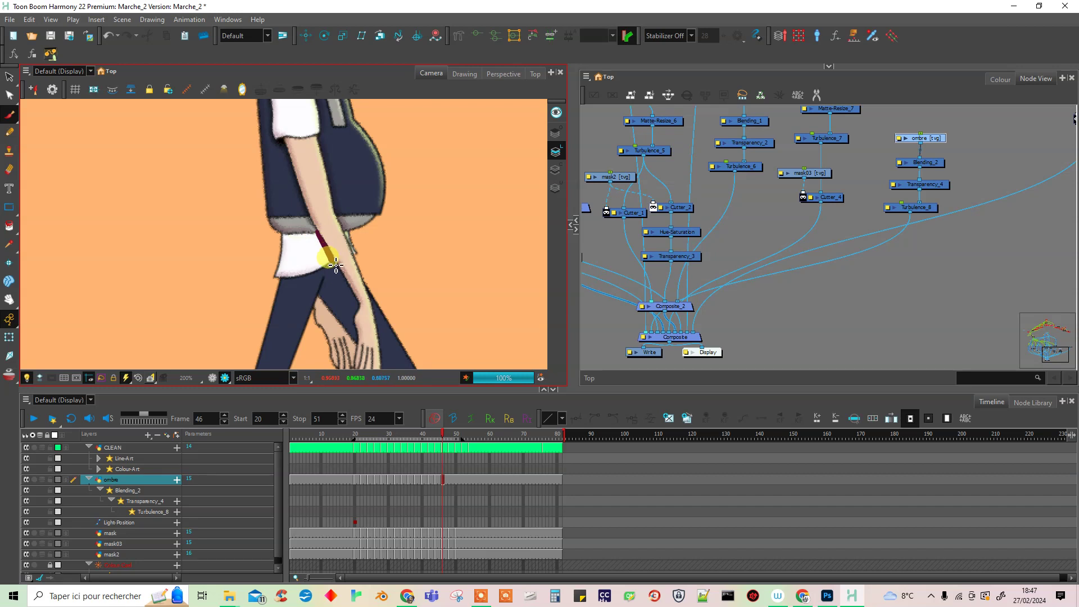
{"action": "scroll", "coordinate": [360, 265], "scroll_direction": "down", "scroll_amount": 3}
{"action": "left_click_drag", "start_coordinate": [354, 235], "coordinate": [349, 313]}
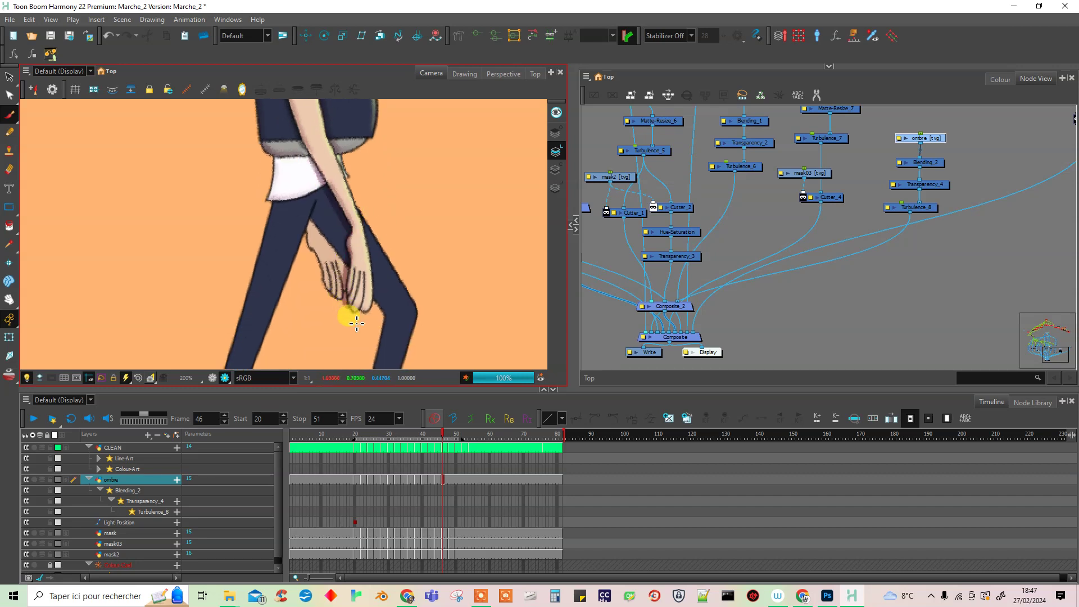
{"action": "left_click_drag", "start_coordinate": [309, 225], "coordinate": [340, 261]}
{"action": "right_click", "coordinate": [340, 263]}
{"action": "left_click", "coordinate": [322, 236]}
{"action": "mouse_move", "coordinate": [312, 227]}
{"action": "left_mouse_down"}
{"action": "mouse_move", "coordinate": [344, 276]}
{"action": "mouse_move", "coordinate": [326, 240]}
{"action": "left_mouse_up"}
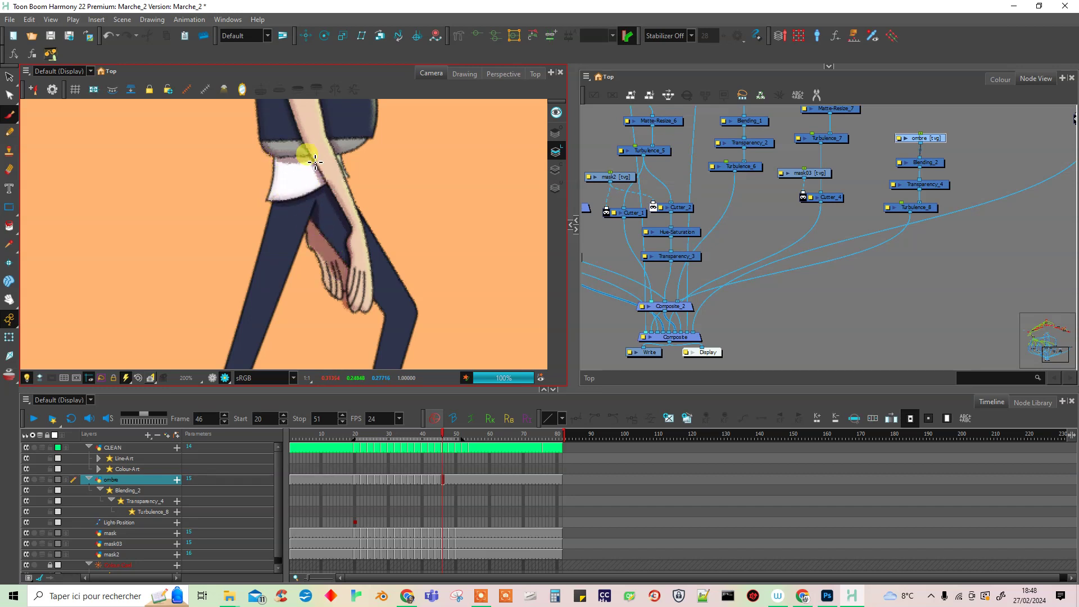
- Create an empty ombre drawing at frame 48 and paint shadows under the vest, on the rear hand and between the thighs
{"action": "left_click", "coordinate": [449, 479]}
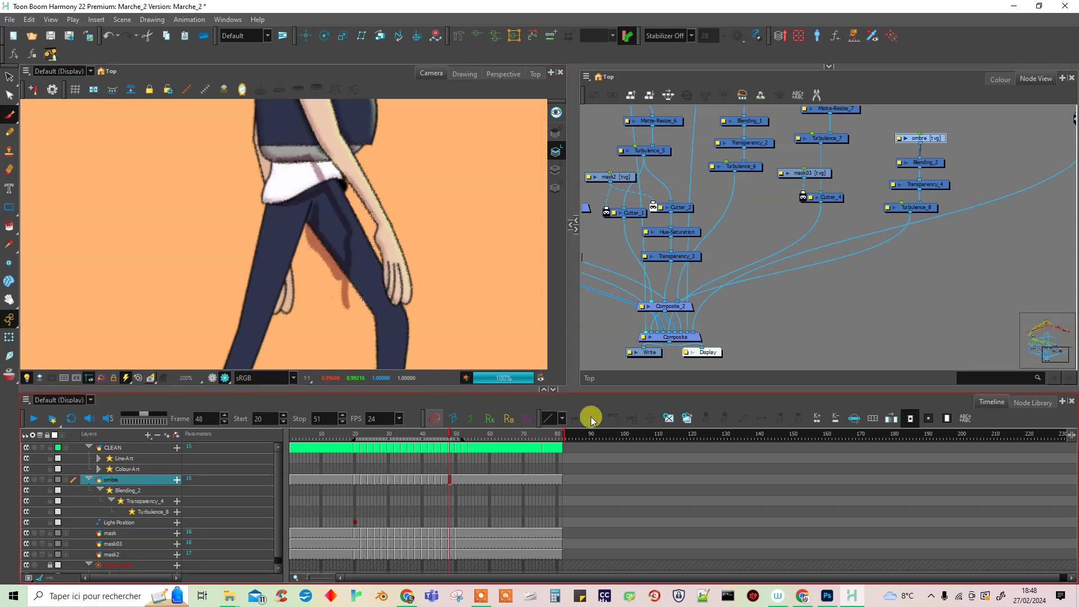
{"action": "left_click", "coordinate": [667, 418]}
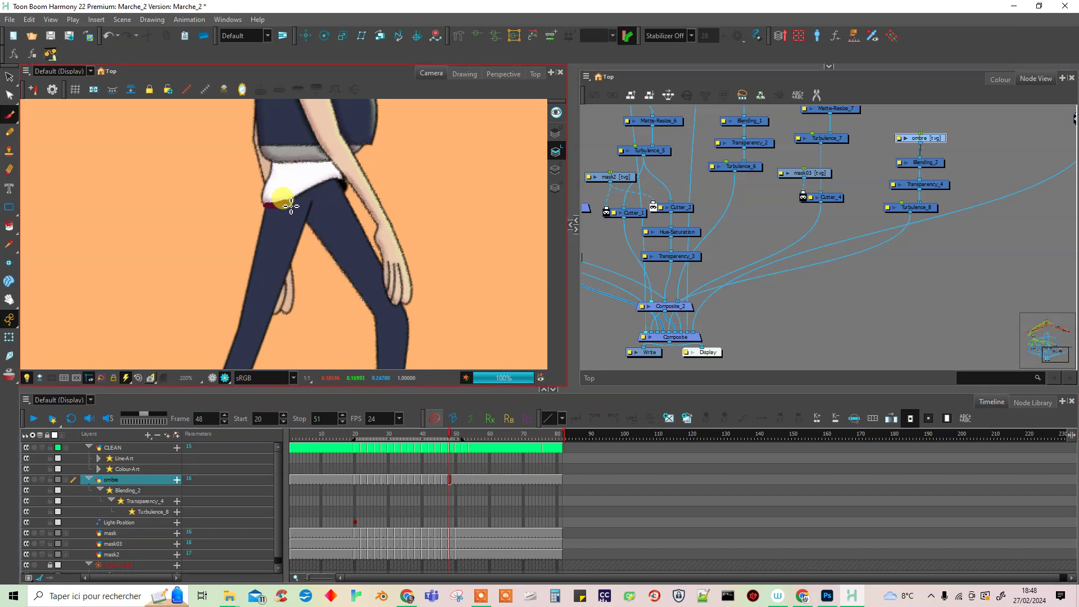
{"action": "left_click_drag", "start_coordinate": [333, 188], "coordinate": [355, 184]}
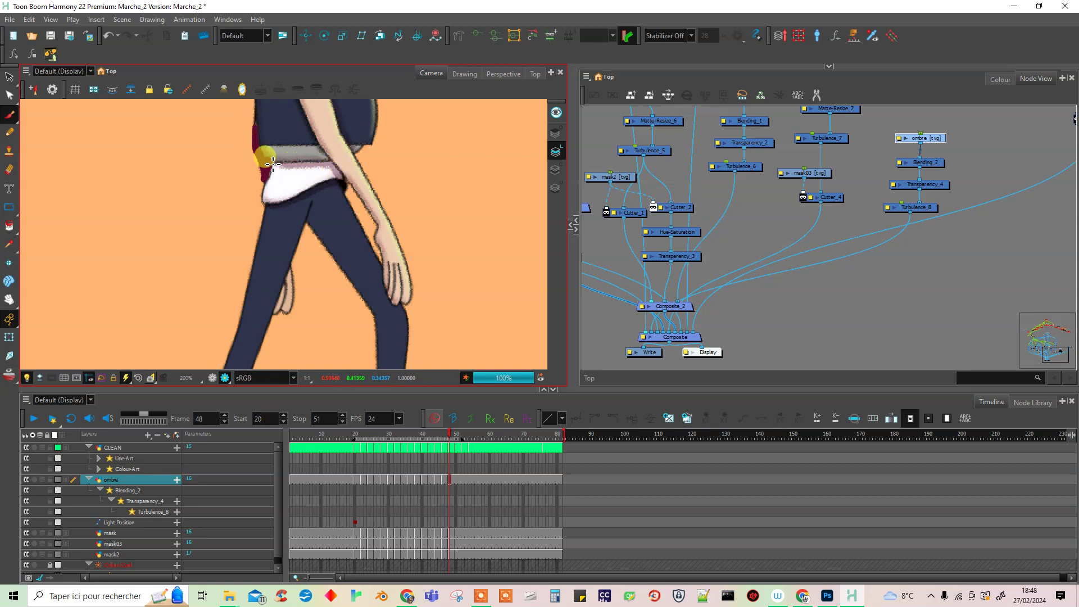
{"action": "left_click_drag", "start_coordinate": [295, 276], "coordinate": [291, 328]}
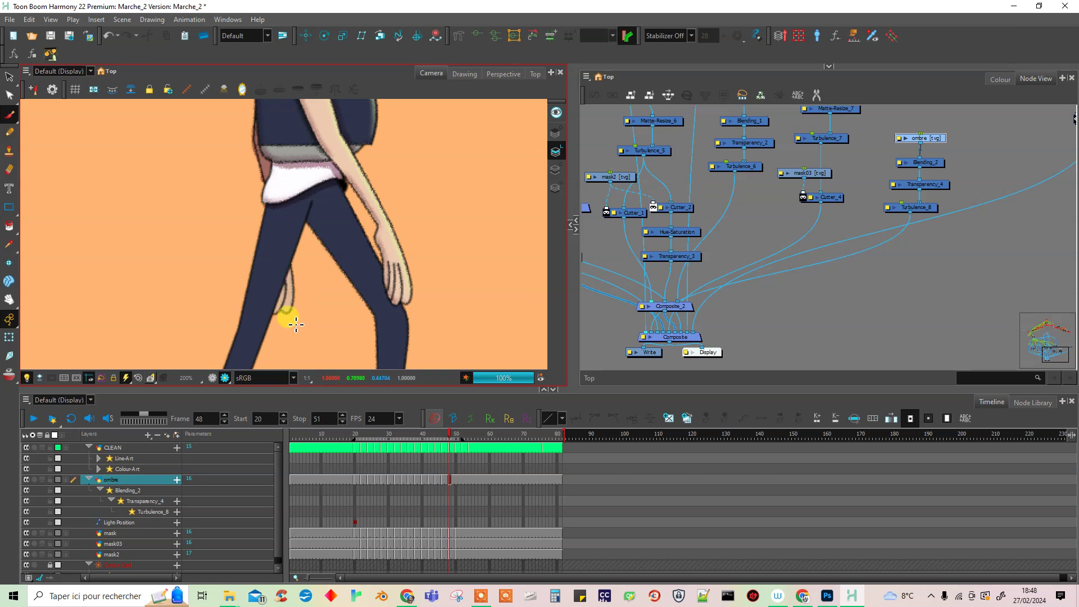
{"action": "mouse_move", "coordinate": [312, 205]}
{"action": "left_mouse_down"}
{"action": "mouse_move", "coordinate": [319, 242]}
{"action": "mouse_move", "coordinate": [312, 234]}
{"action": "mouse_move", "coordinate": [328, 263]}
{"action": "left_mouse_up"}
{"action": "mouse_move", "coordinate": [364, 149]}
{"action": "left_mouse_down"}
{"action": "mouse_move", "coordinate": [388, 293]}
{"action": "mouse_move", "coordinate": [312, 63]}
{"action": "left_mouse_up"}
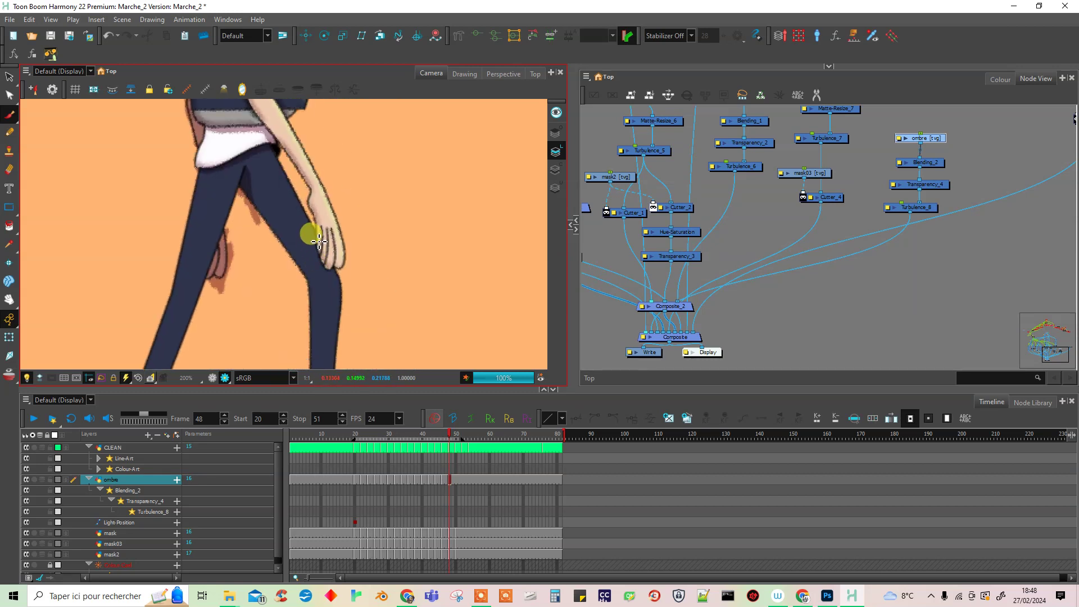
- Compare with the preceding frame, then paint the hat brim's shadow along the hair and forehead at frame 48
{"action": "left_click", "coordinate": [419, 537]}
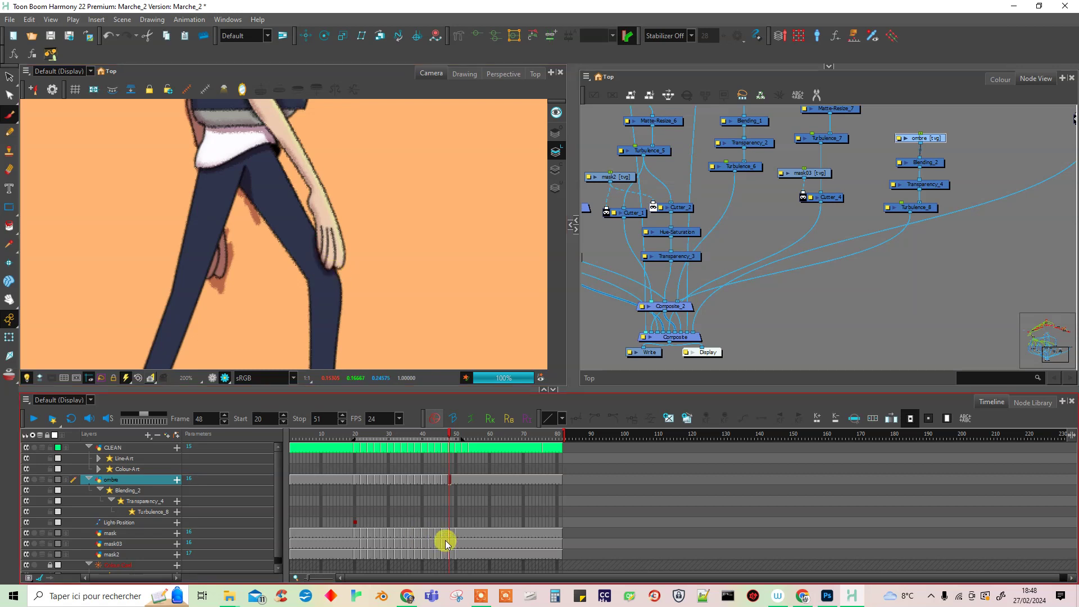
{"action": "left_click", "coordinate": [444, 480]}
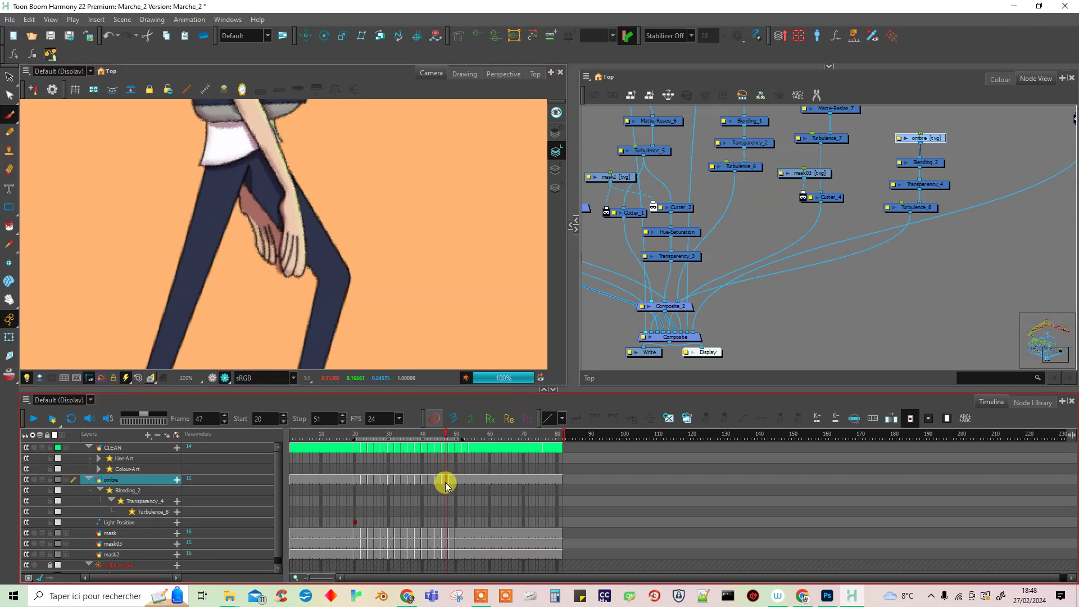
{"action": "left_click", "coordinate": [450, 481]}
{"action": "left_click_drag", "start_coordinate": [344, 176], "coordinate": [359, 324]}
{"action": "left_click_drag", "start_coordinate": [359, 152], "coordinate": [354, 352]}
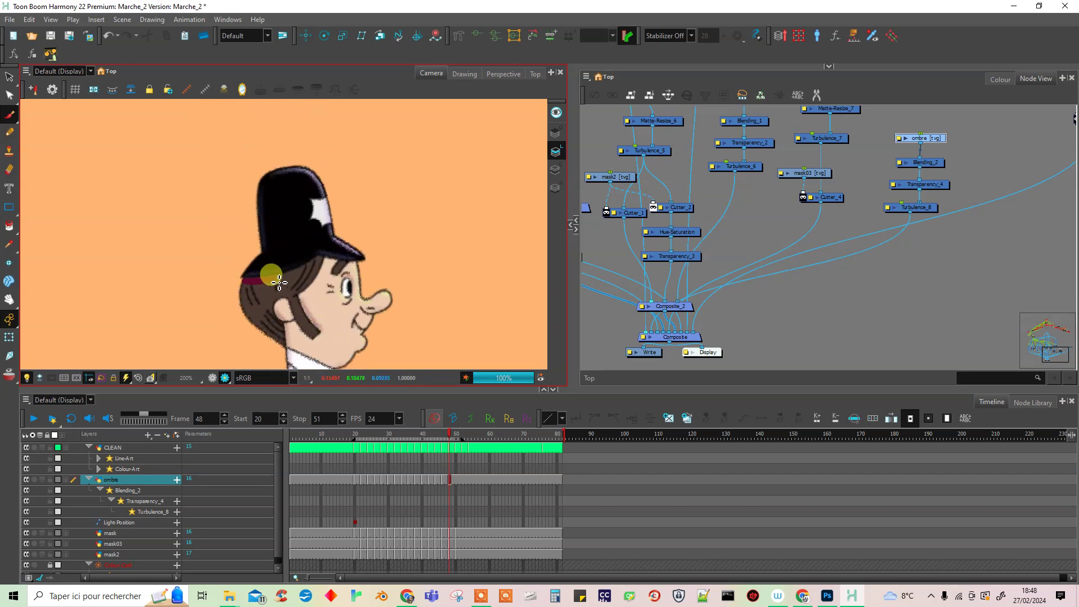
{"action": "mouse_move", "coordinate": [360, 269]}
{"action": "left_mouse_down"}
{"action": "mouse_move", "coordinate": [306, 268]}
{"action": "mouse_move", "coordinate": [249, 290]}
{"action": "mouse_move", "coordinate": [223, 303]}
{"action": "left_mouse_up"}
- Start an empty ombre drawing at frame 50 and paint the hat brim's shadow over the forehead and back of the hair
{"action": "left_click", "coordinate": [466, 502]}
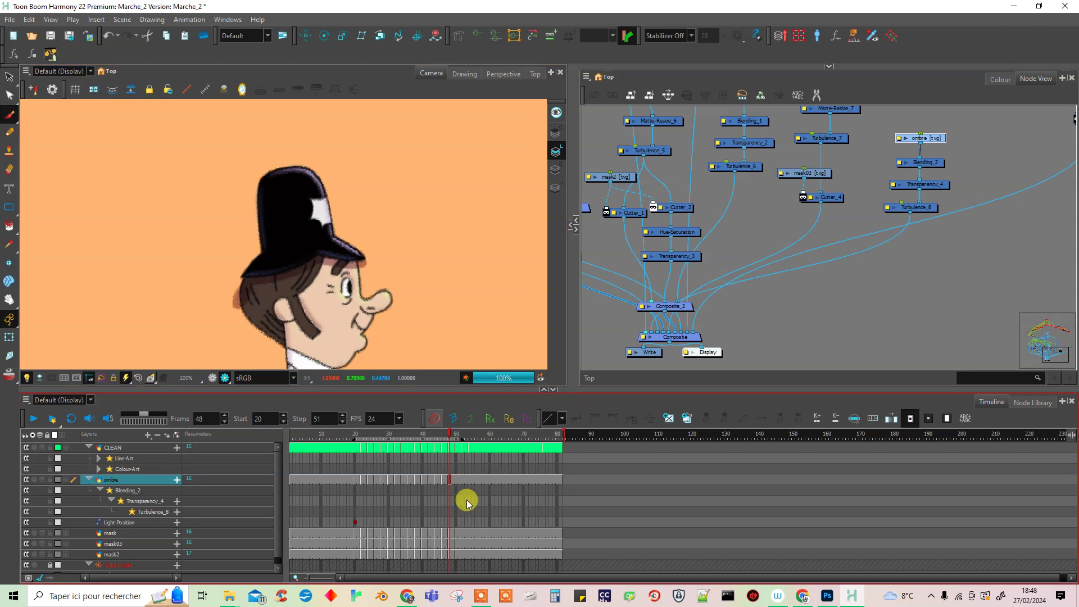
{"action": "left_click", "coordinate": [455, 483]}
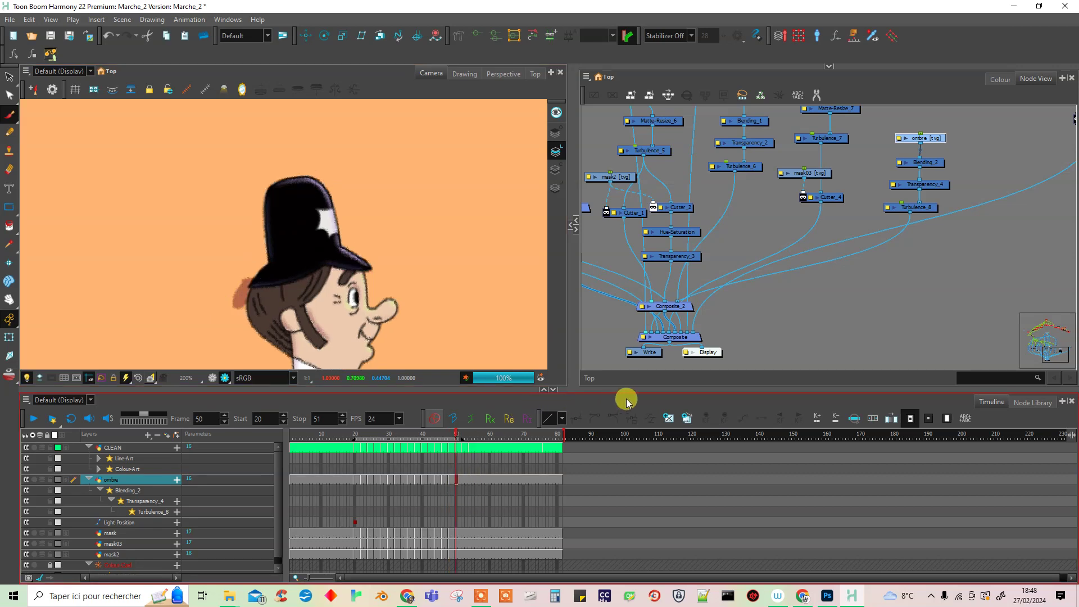
{"action": "mouse_move", "coordinate": [247, 290]}
{"action": "left_mouse_down"}
{"action": "mouse_move", "coordinate": [316, 266]}
{"action": "mouse_move", "coordinate": [376, 272]}
{"action": "left_mouse_up"}
{"action": "mouse_move", "coordinate": [272, 304]}
{"action": "left_mouse_down"}
{"action": "mouse_move", "coordinate": [284, 235]}
{"action": "mouse_move", "coordinate": [268, 245]}
{"action": "left_mouse_up"}
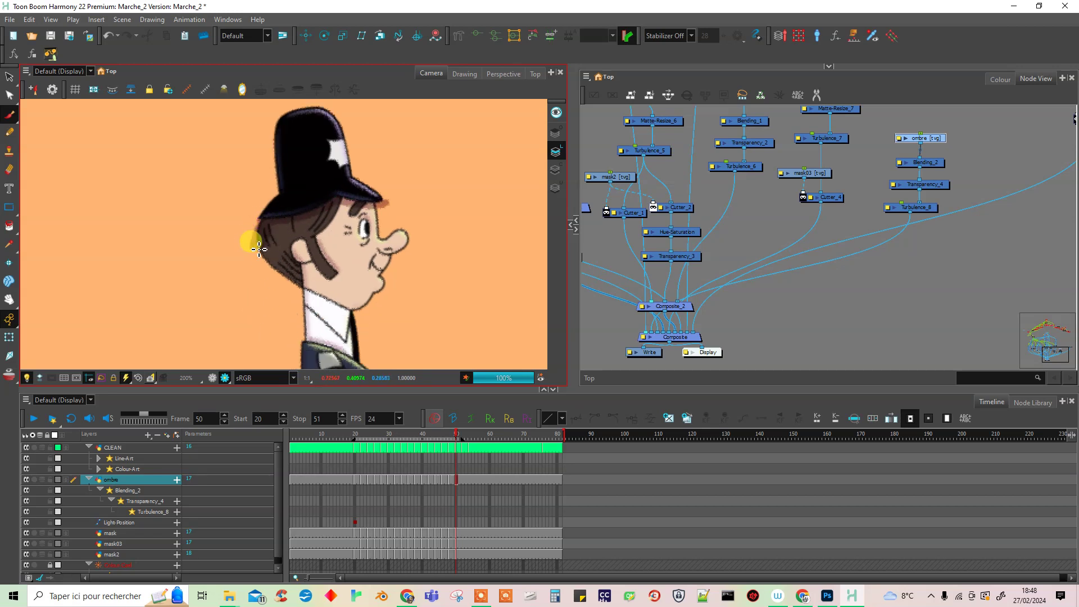
- At frame 50, paint the vest's shadow on the shirt and the front leg's shadow at the top of the rear thigh
{"action": "left_click_drag", "start_coordinate": [388, 331], "coordinate": [337, 231]}
{"action": "left_click_drag", "start_coordinate": [365, 309], "coordinate": [331, 219]}
{"action": "left_click_drag", "start_coordinate": [371, 332], "coordinate": [332, 213]}
{"action": "left_click_drag", "start_coordinate": [371, 303], "coordinate": [343, 254]}
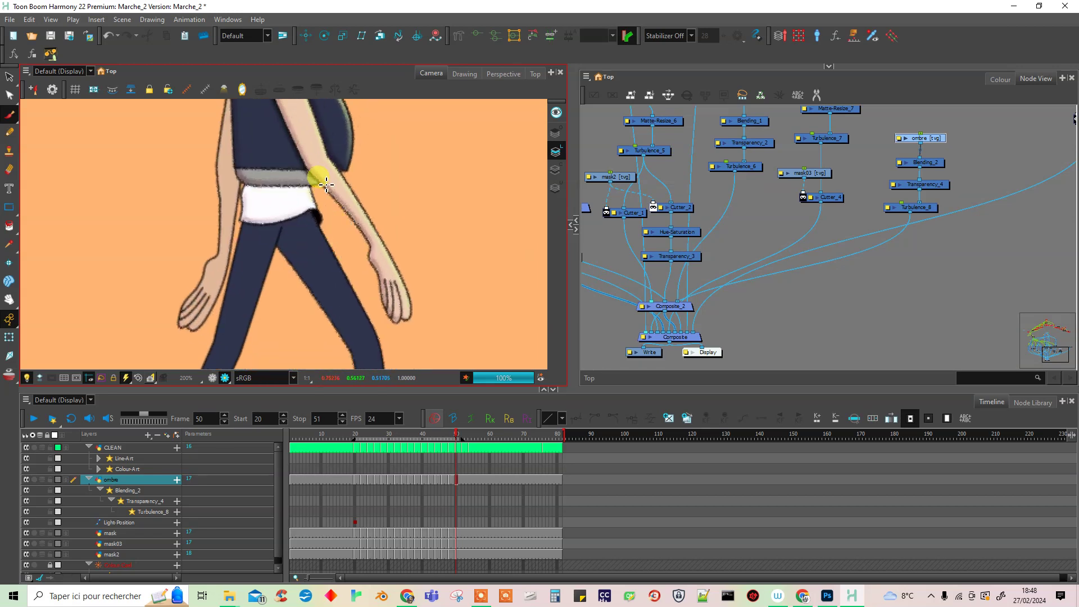
{"action": "mouse_move", "coordinate": [310, 191]}
{"action": "left_mouse_down"}
{"action": "mouse_move", "coordinate": [292, 242]}
{"action": "mouse_move", "coordinate": [295, 296]}
{"action": "mouse_move", "coordinate": [326, 211]}
{"action": "mouse_move", "coordinate": [321, 340]}
{"action": "left_mouse_up"}
{"action": "left_click_drag", "start_coordinate": [270, 110], "coordinate": [266, 197]}
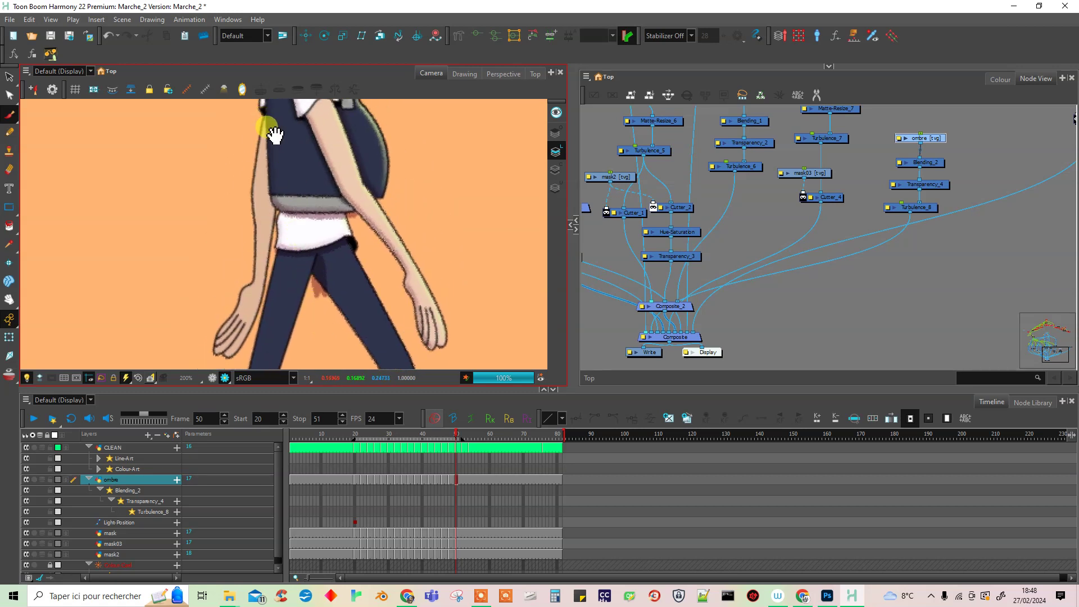
- At frame 50, redo the vest's shadow down the rear sleeve and arm, undoing the strokes that miss
{"action": "left_click_drag", "start_coordinate": [267, 237], "coordinate": [270, 269]}
{"action": "right_click", "coordinate": [267, 266]}
{"action": "left_click", "coordinate": [266, 257]}
{"action": "key", "text": "ctrl+z"}
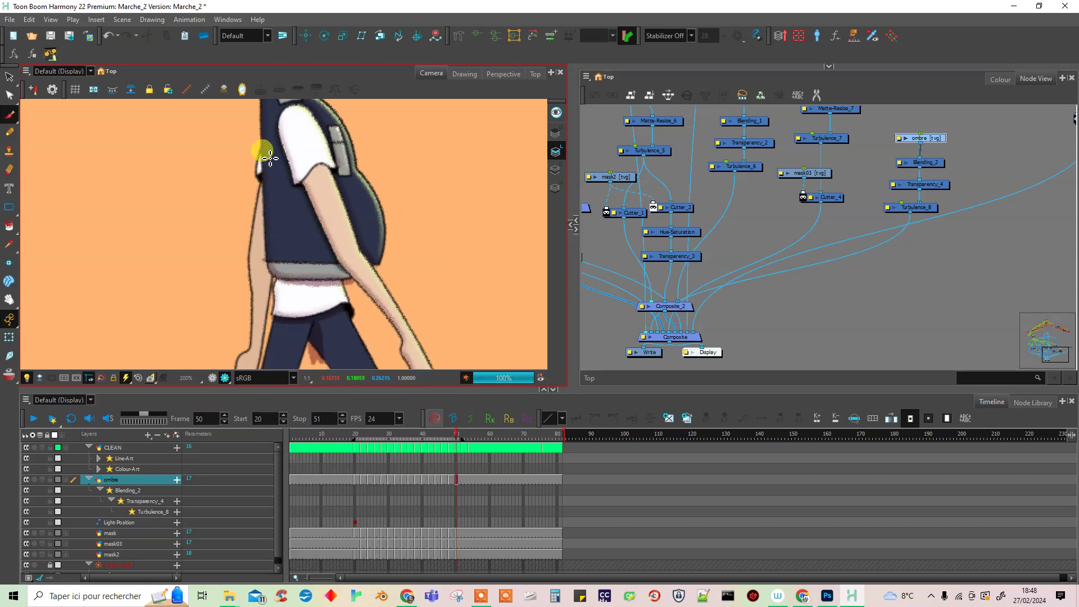
{"action": "key", "text": "ctrl+z"}
{"action": "left_click_drag", "start_coordinate": [264, 150], "coordinate": [264, 191]}
{"action": "left_click_drag", "start_coordinate": [272, 279], "coordinate": [265, 311]}
- View the whole character at frame 49 and duplicate the Cutter_4 node in the node network
{"action": "left_click", "coordinate": [450, 482]}
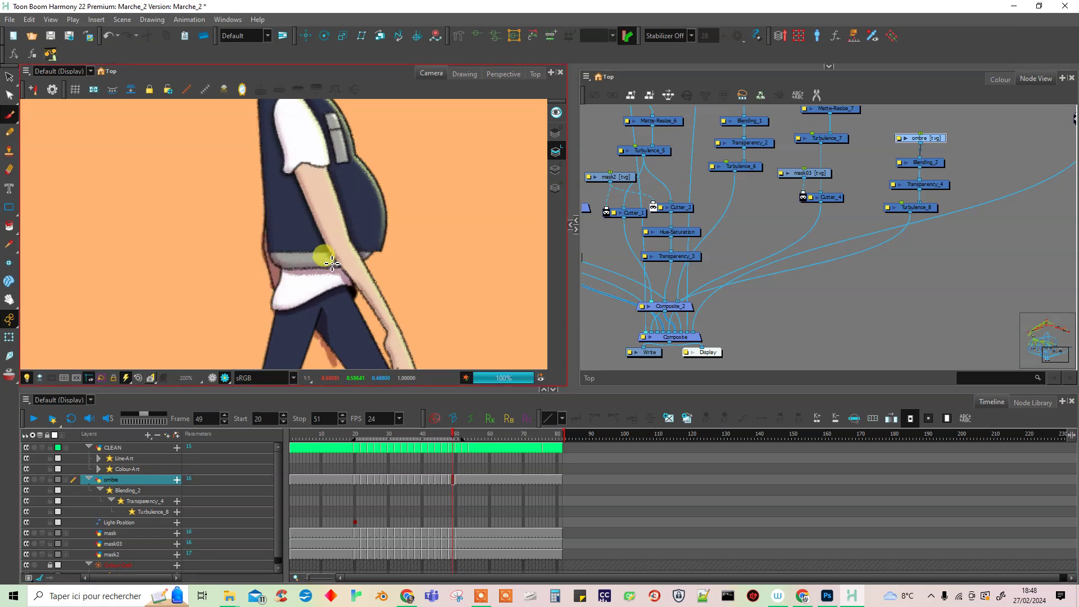
{"action": "scroll", "coordinate": [390, 238], "scroll_direction": "down", "scroll_amount": 4}
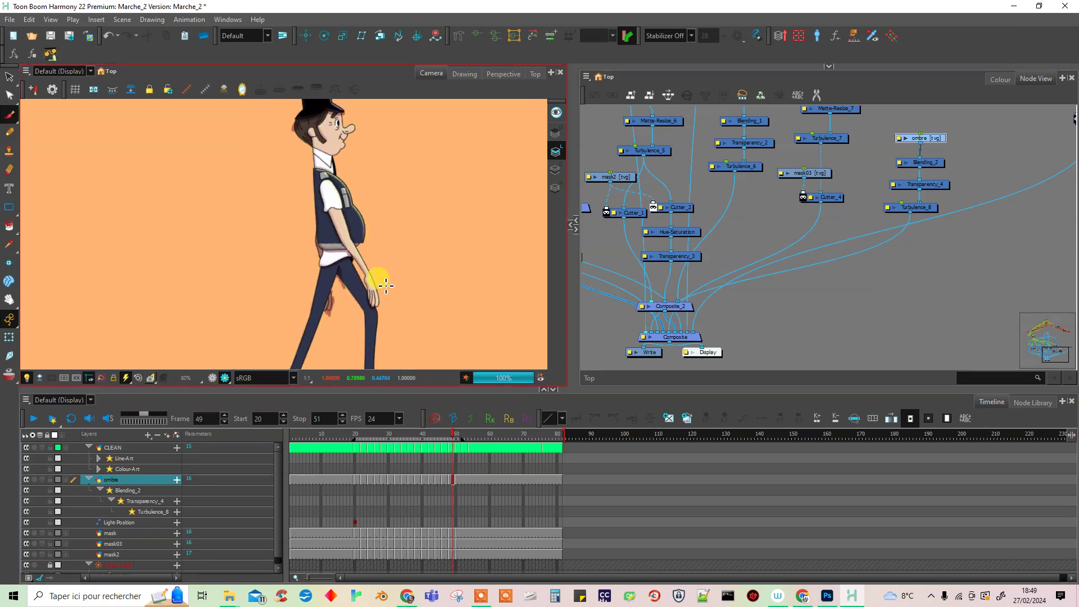
{"action": "mouse_move", "coordinate": [795, 313]}
{"action": "left_mouse_down"}
{"action": "mouse_move", "coordinate": [686, 306]}
{"action": "mouse_move", "coordinate": [803, 305]}
{"action": "left_mouse_up"}
{"action": "left_click", "coordinate": [756, 212]}
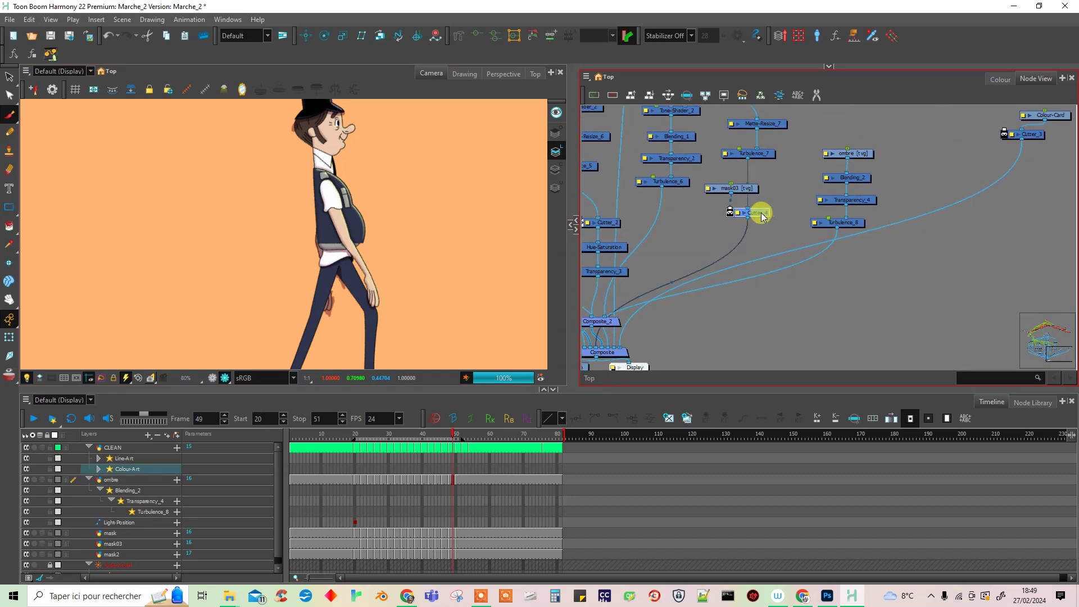
{"action": "key", "text": "ctrl+c"}
{"action": "key", "text": "ctrl+v"}
- Insert the copied cutter between the ombre branch's Turbulence_8 node and the composite, and connect a matte to it
{"action": "mouse_move", "coordinate": [854, 287]}
{"action": "left_mouse_down"}
{"action": "mouse_move", "coordinate": [810, 268]}
{"action": "mouse_move", "coordinate": [850, 281]}
{"action": "left_mouse_up"}
{"action": "left_click_drag", "start_coordinate": [814, 165], "coordinate": [823, 308]}
{"action": "left_click_drag", "start_coordinate": [750, 223], "coordinate": [828, 253]}
{"action": "left_click_drag", "start_coordinate": [747, 162], "coordinate": [752, 301]}
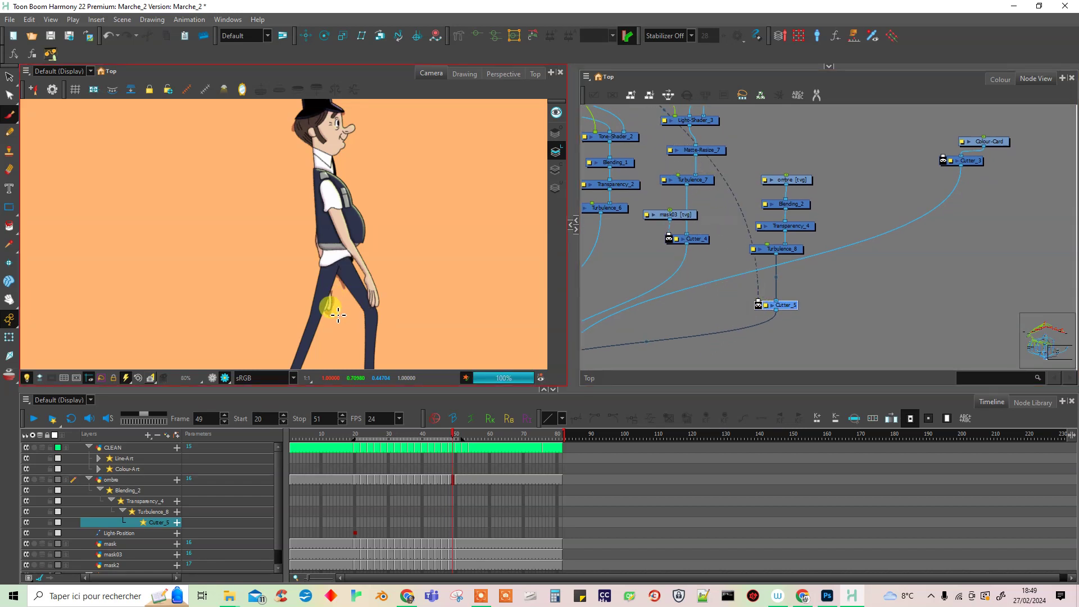
- Toggle the inversion of the Cutter_5 node to clip the ombre shadows inside the character, and check the result back to frame 34
{"action": "left_click", "coordinate": [758, 305]}
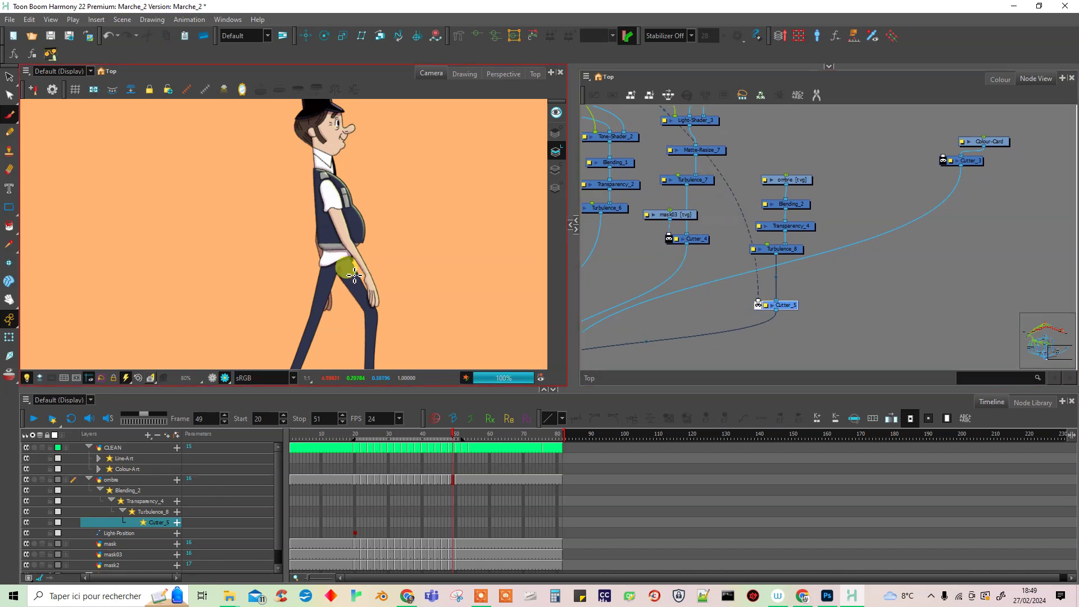
{"action": "left_click_drag", "start_coordinate": [419, 282], "coordinate": [407, 301]}
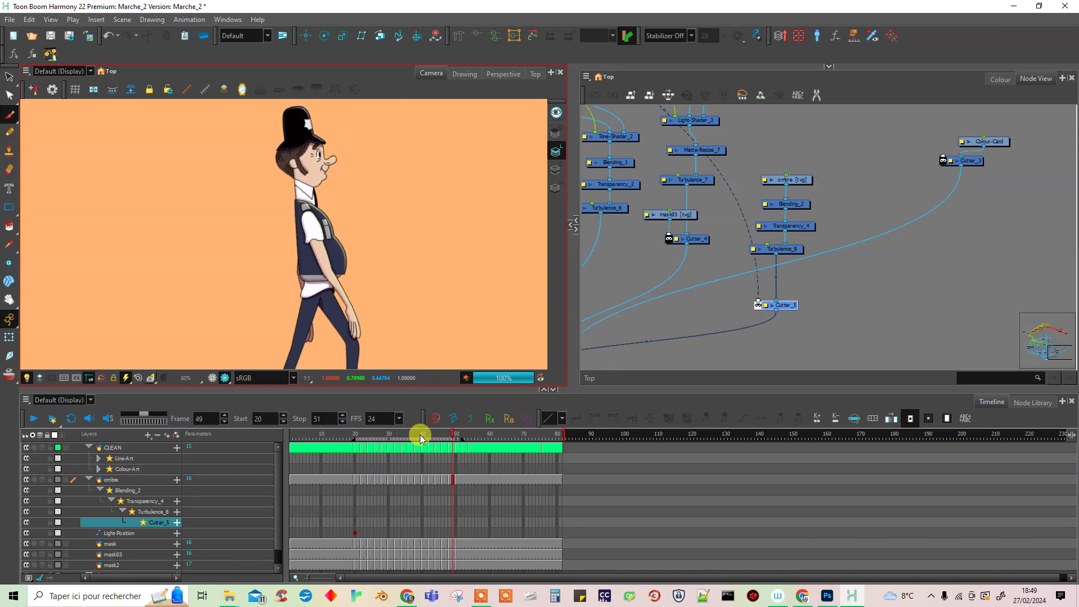
{"action": "left_click_drag", "start_coordinate": [421, 438], "coordinate": [394, 447]}
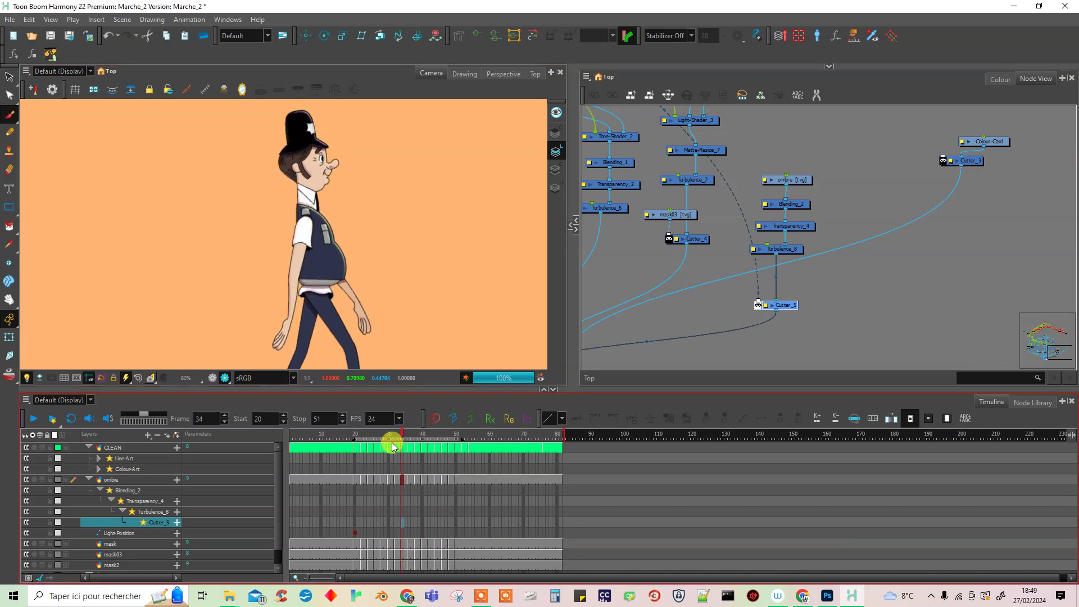
- Save the scene, re-render the already rendered frames, play the enlarged walk preview in a loop, and close the preview
{"action": "key", "text": "ctrl+s"}
{"action": "left_click", "coordinate": [53, 419]}
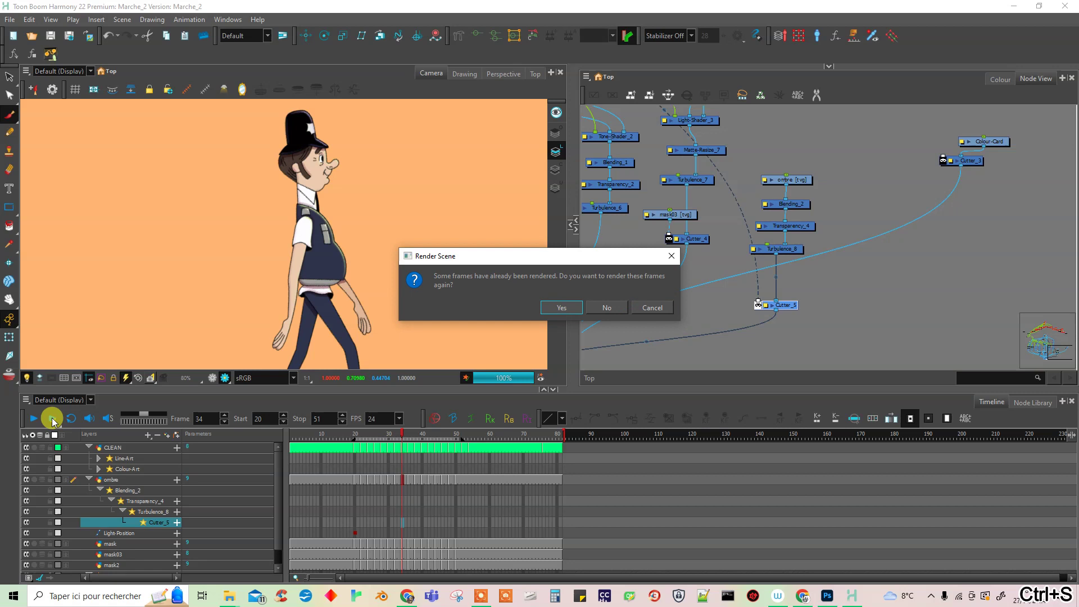
{"action": "left_click", "coordinate": [563, 309]}
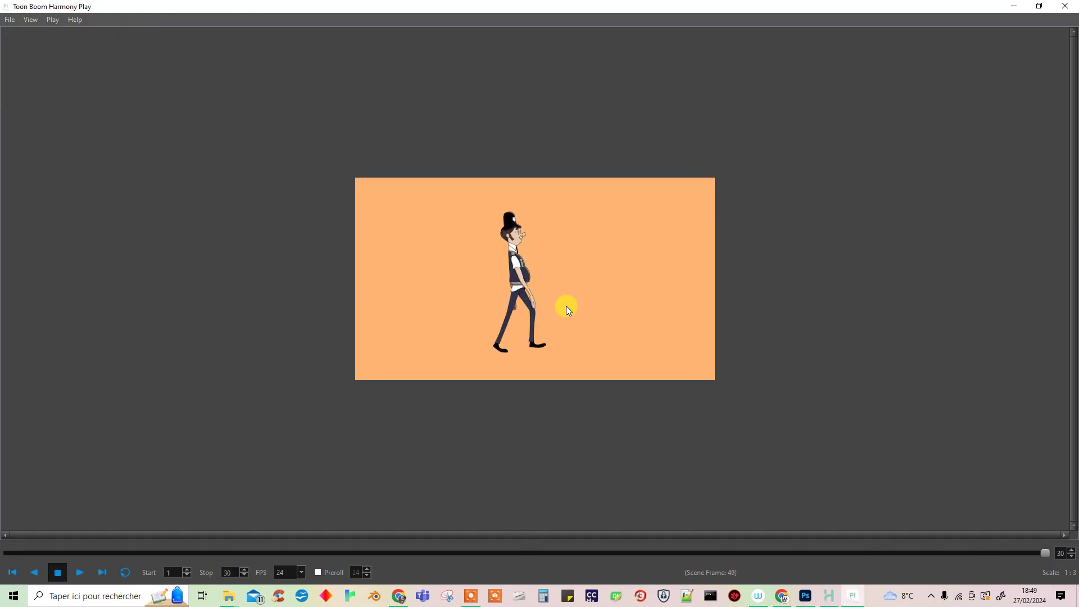
{"action": "scroll", "coordinate": [565, 306], "scroll_direction": "up", "scroll_amount": 2}
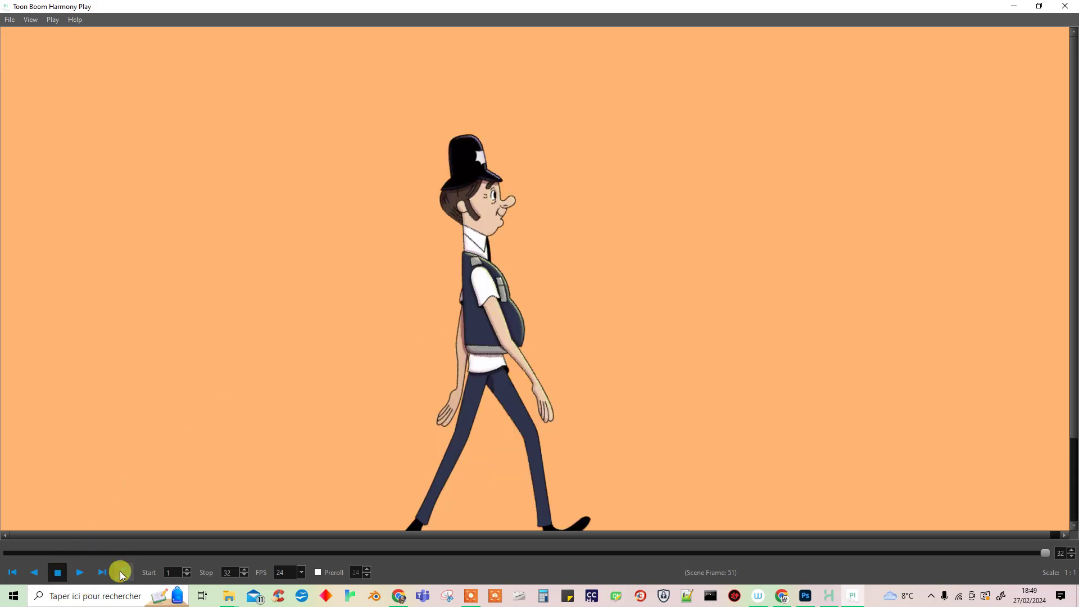
{"action": "left_click", "coordinate": [76, 572]}
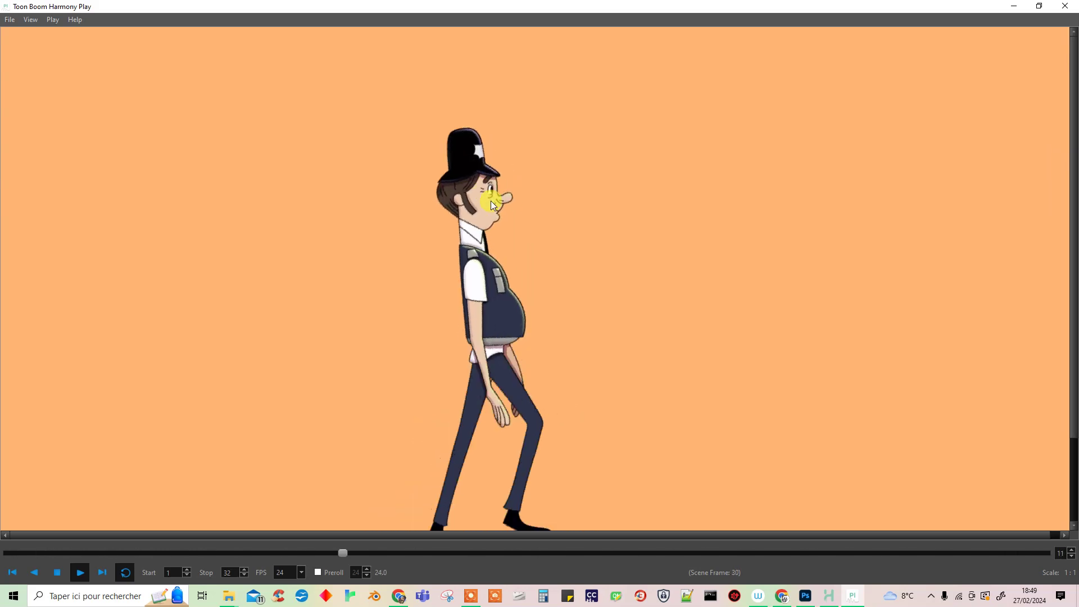
{"action": "left_click", "coordinate": [1065, 7]}
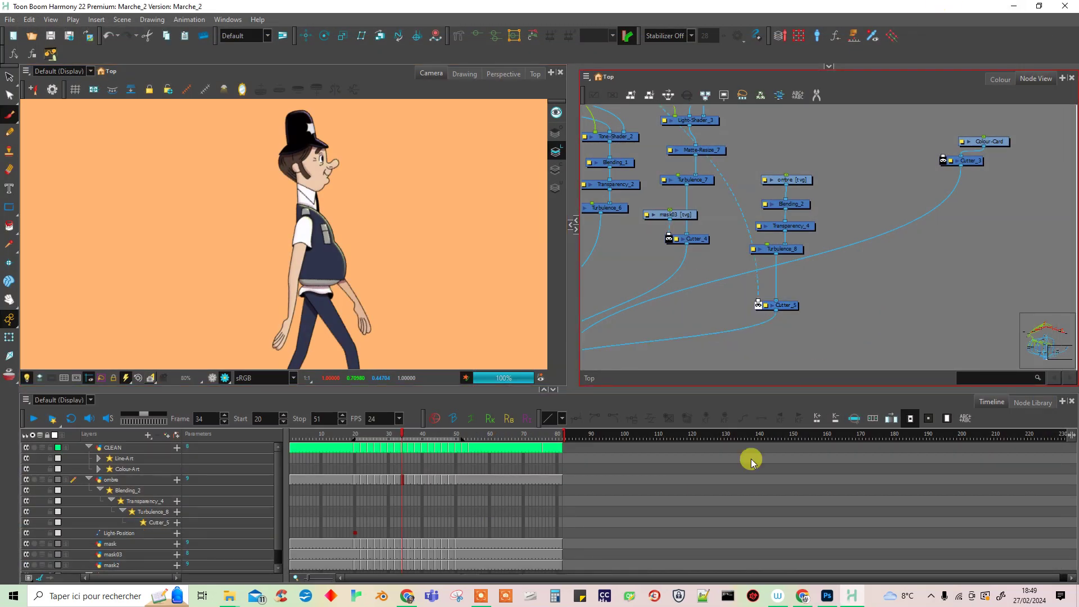
{"action": "mouse_move", "coordinate": [481, 604]}
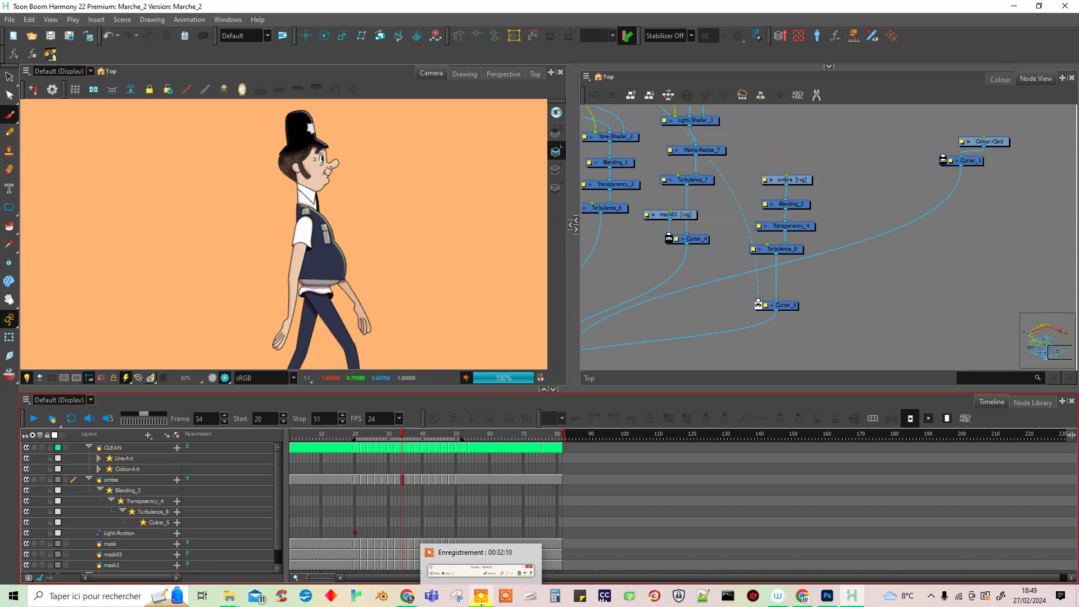
{"action": "left_click", "coordinate": [489, 594]}
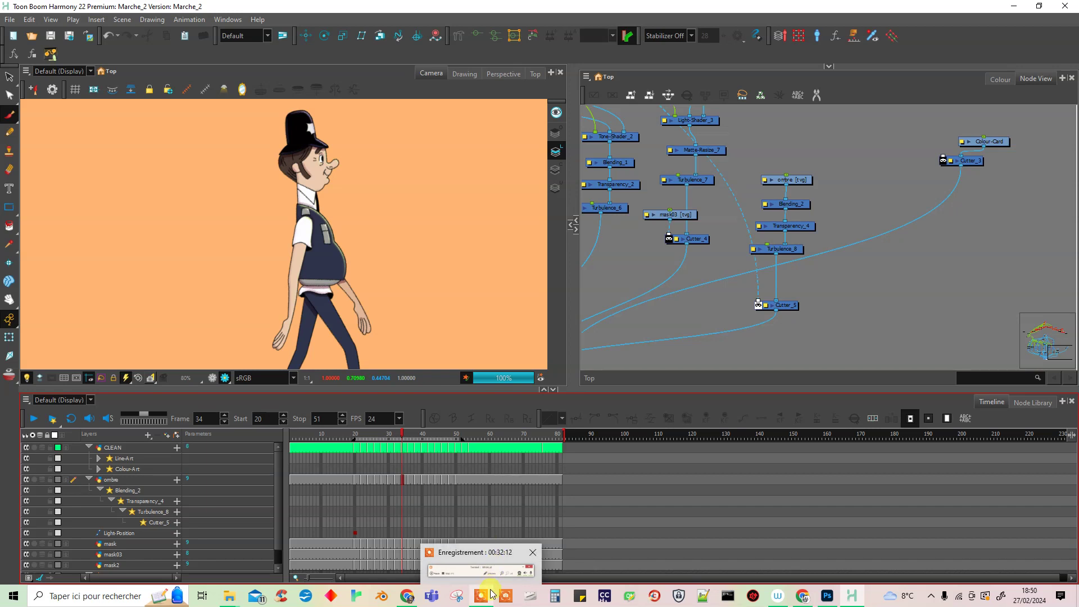